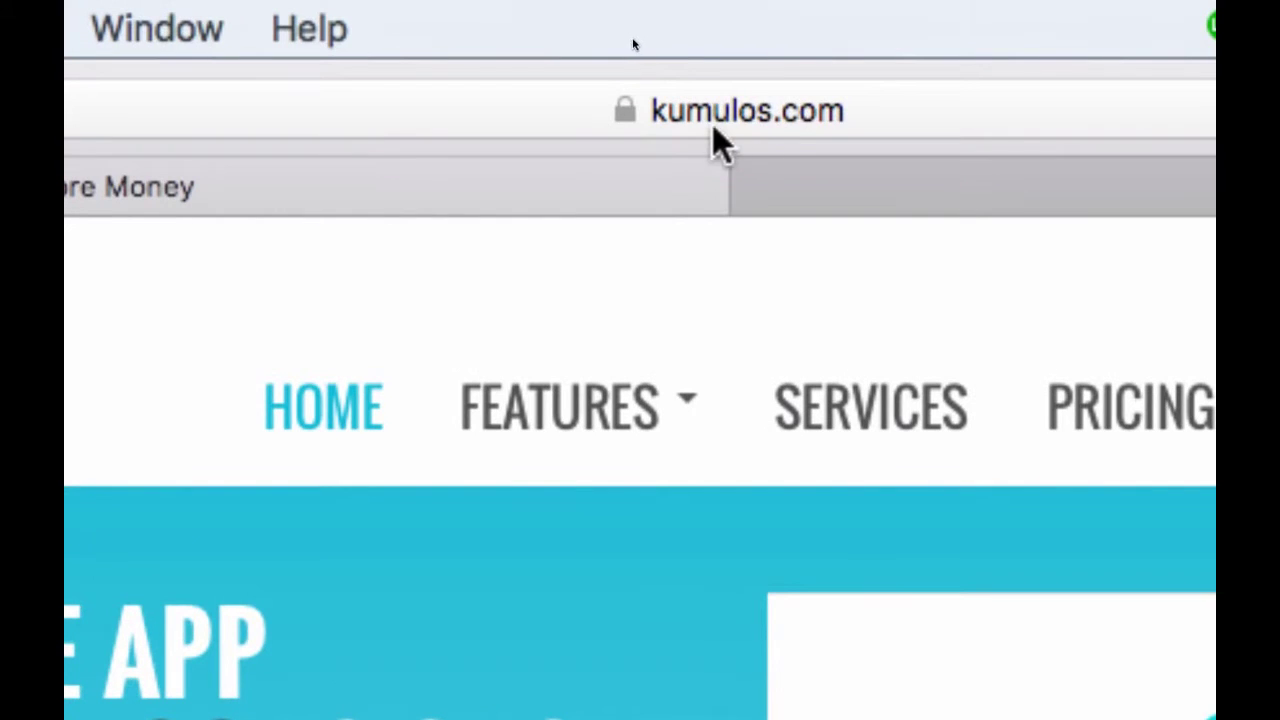
pyautogui.click(766, 118)
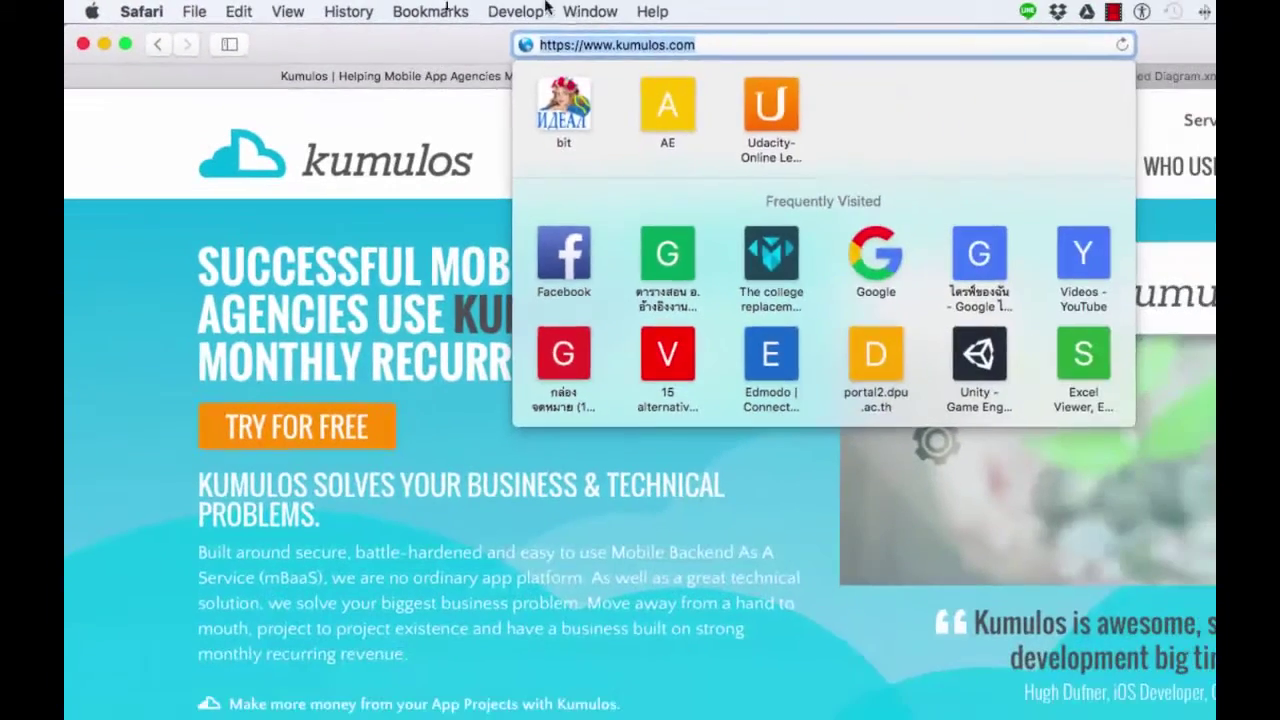
pyautogui.click(347, 110)
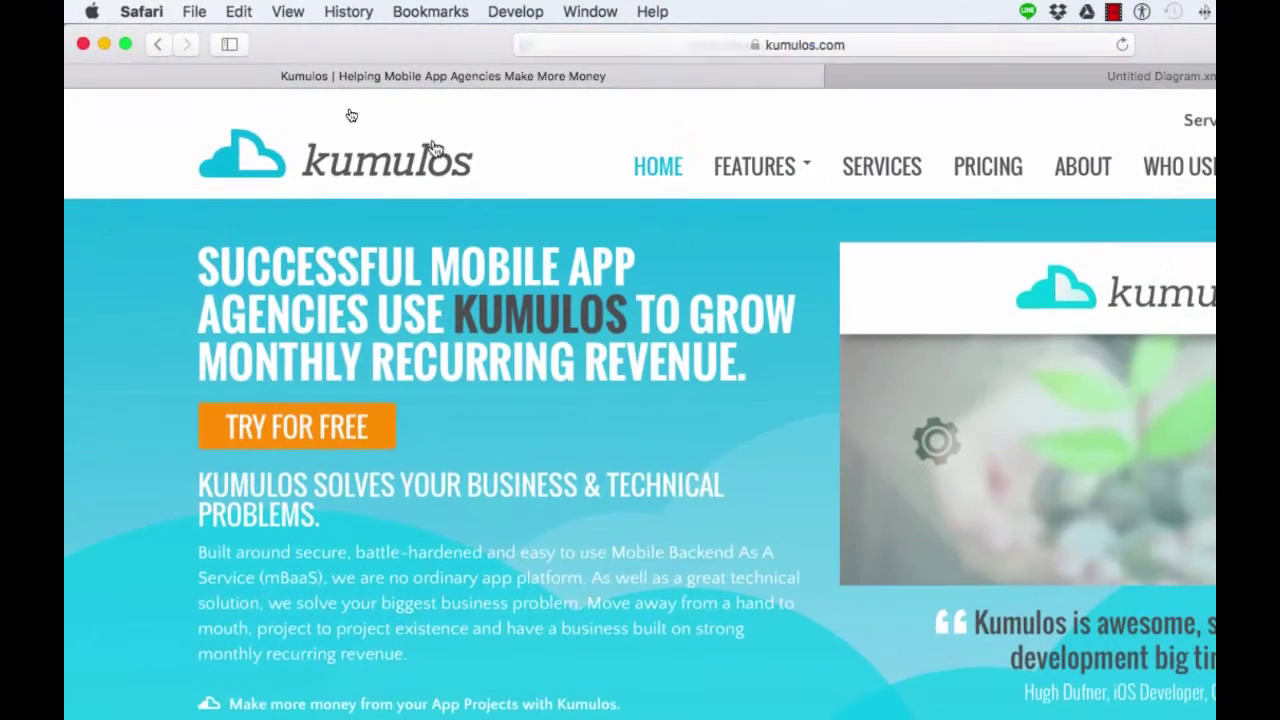
pyautogui.click(812, 45)
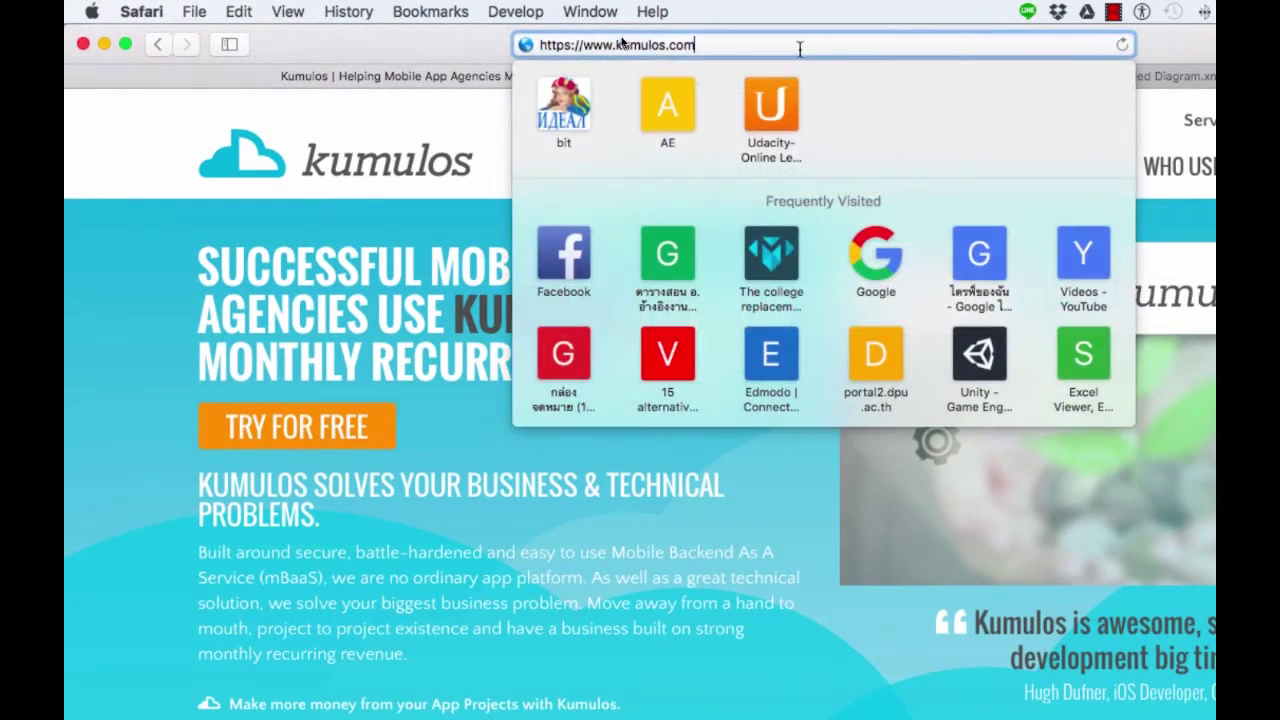
pyautogui.click(866, 100)
pyautogui.scroll(-2, 898, 100)
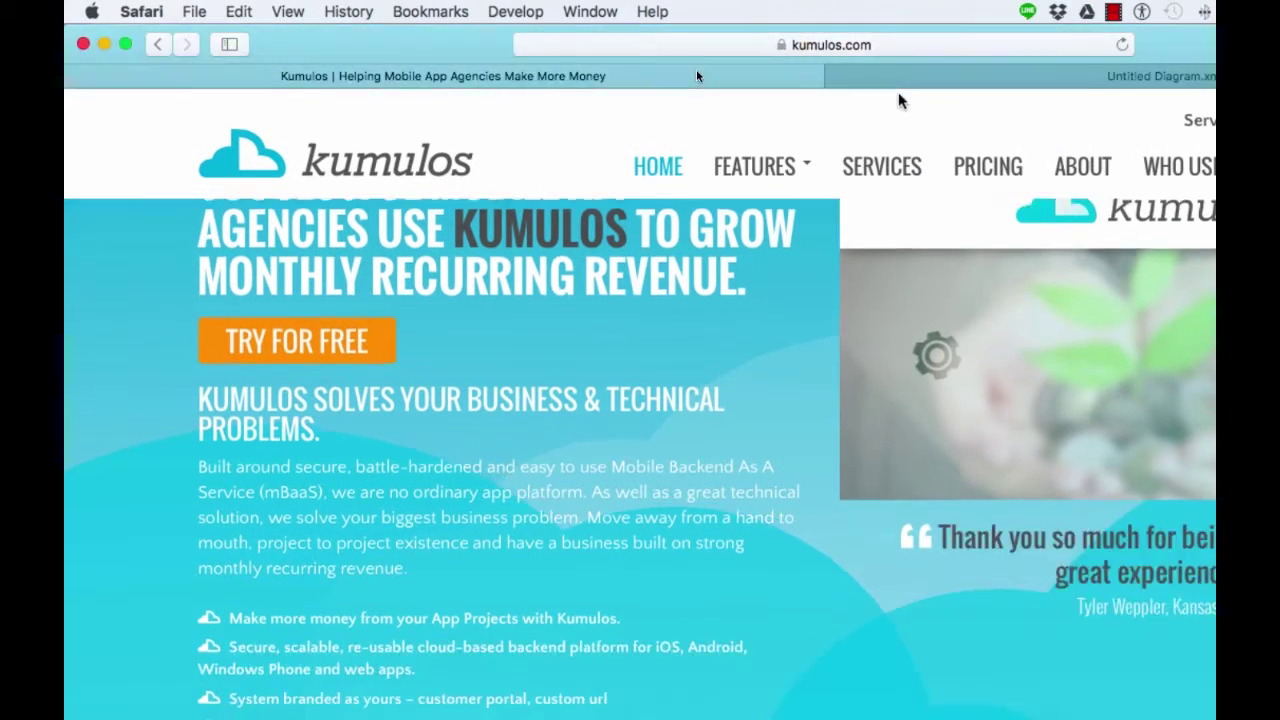
pyautogui.scroll(2, 890, 100)
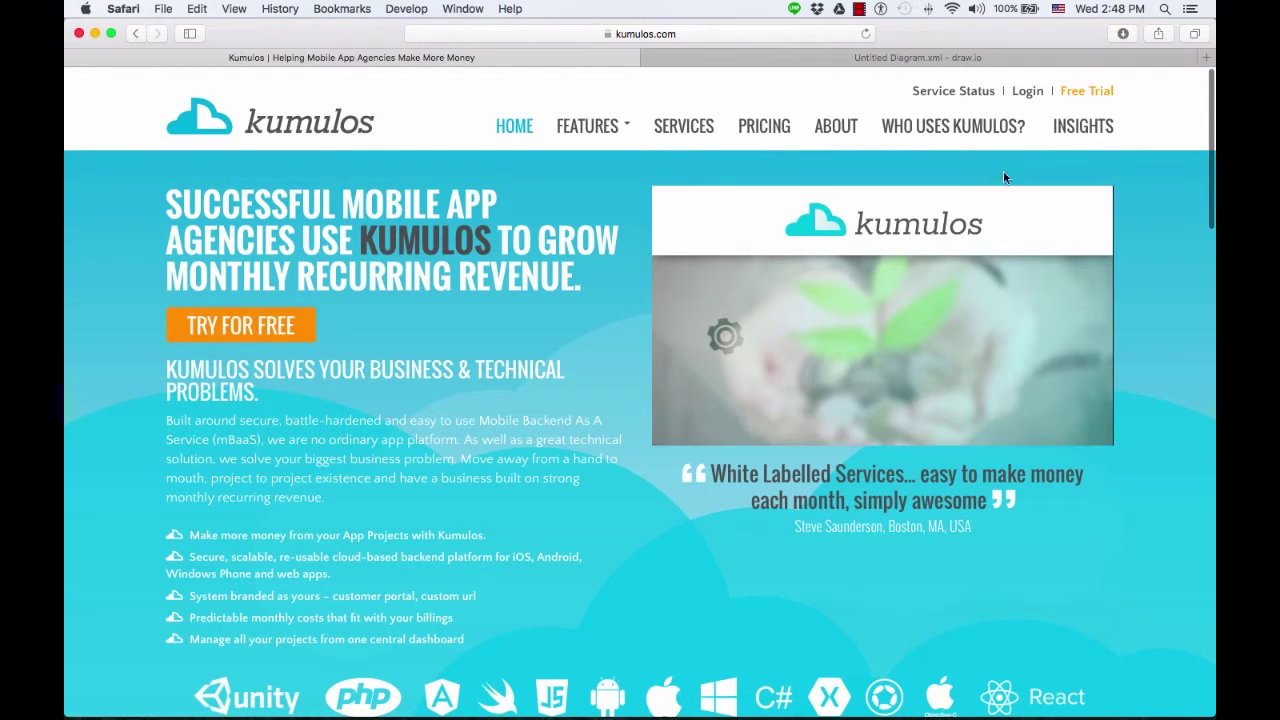
# Step: Open the Kumulos free trial sign-up page and examine the e-mail, password and company name fields
pyautogui.click(1082, 93)
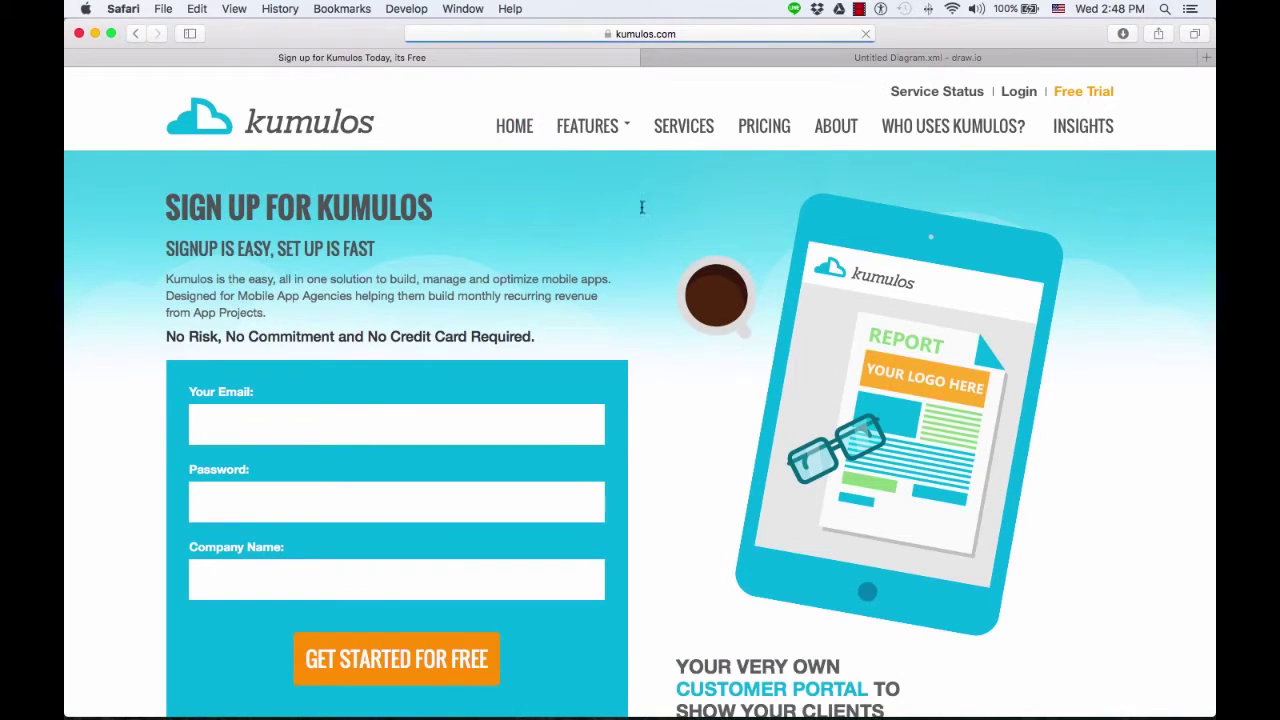
pyautogui.scroll(-3, 658, 345)
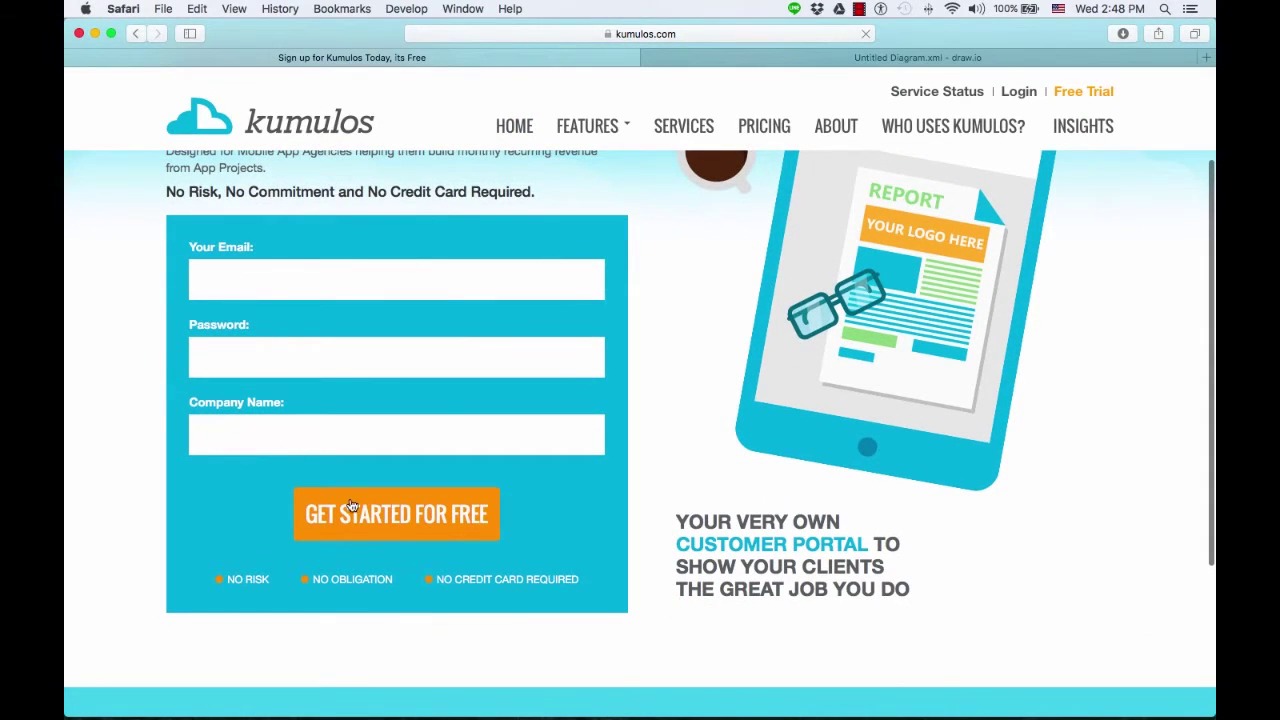
pyautogui.scroll(1, 330, 480)
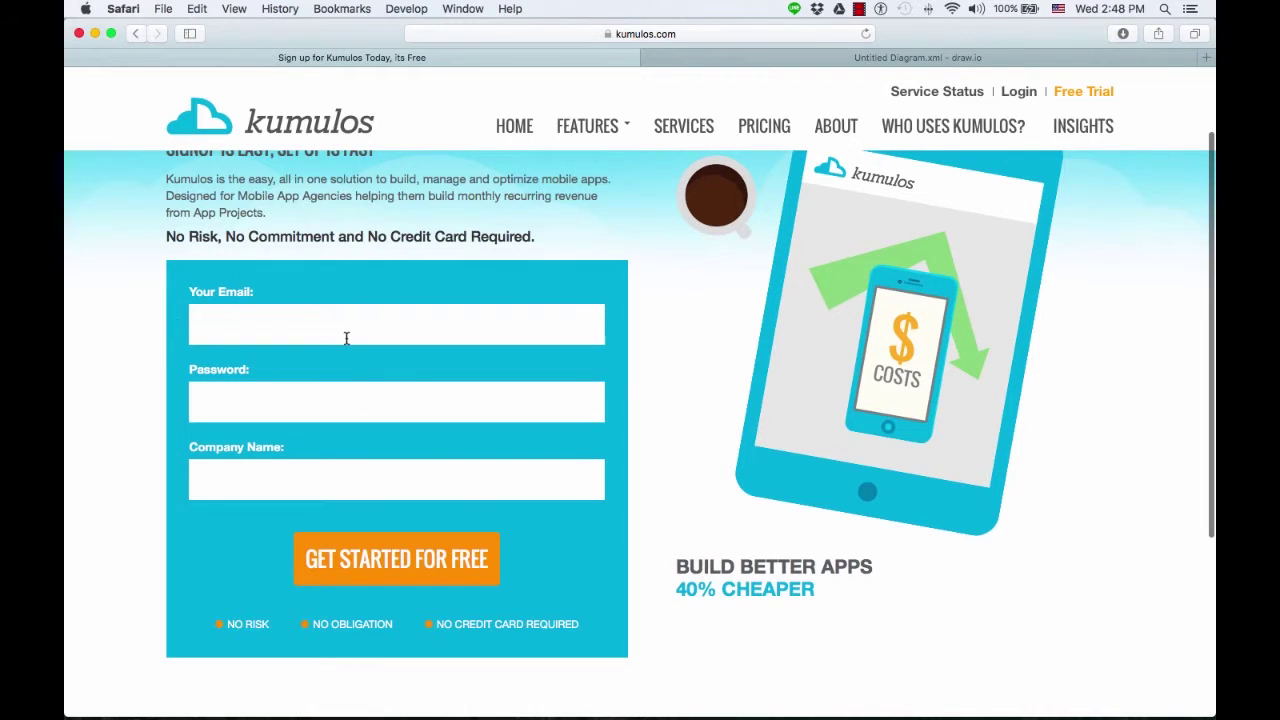
pyautogui.click(334, 414)
pyautogui.click(566, 478)
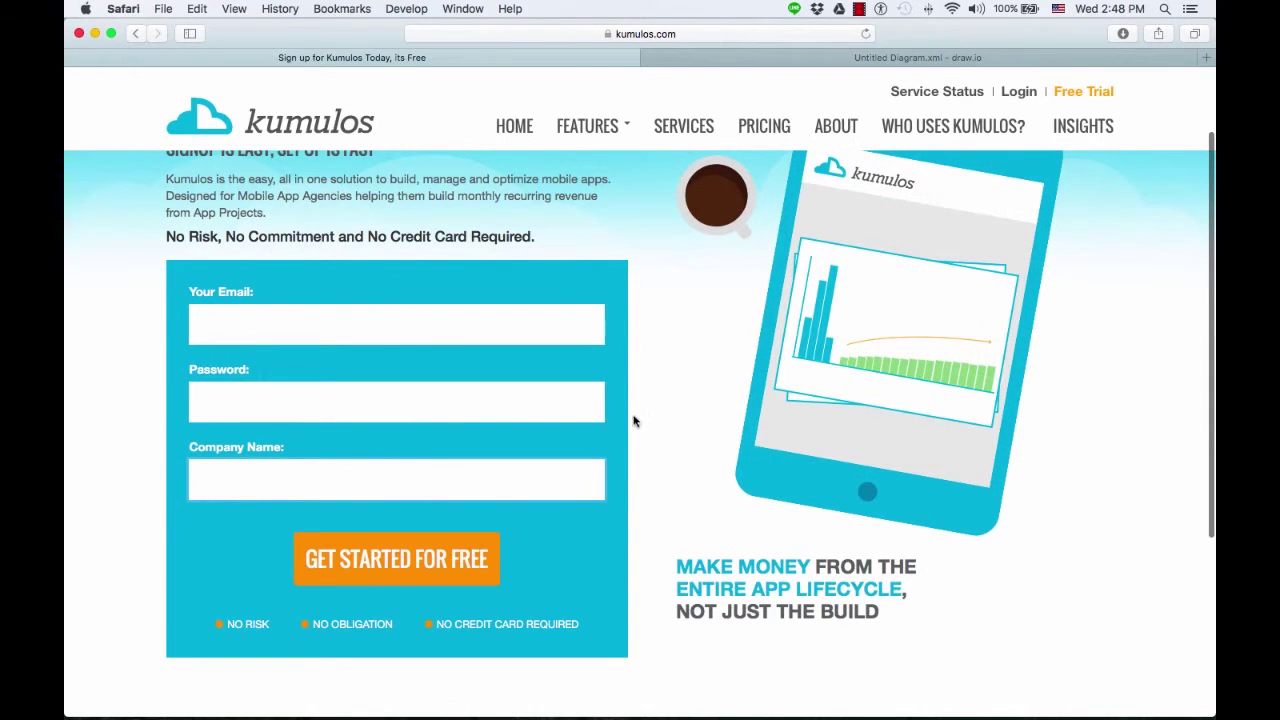
# Step: Log in to the Kumulos dashboard with the prefilled account credentials and open the form for a new application
pyautogui.click(1007, 96)
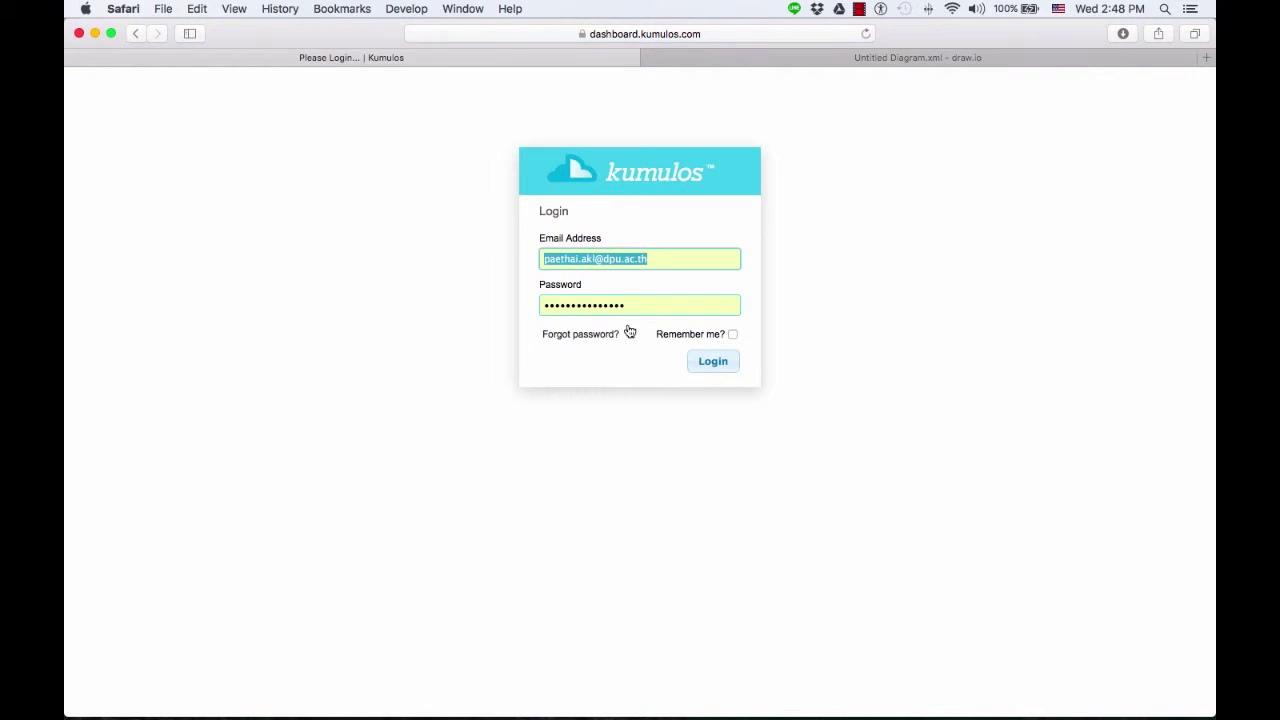
pyautogui.click(724, 365)
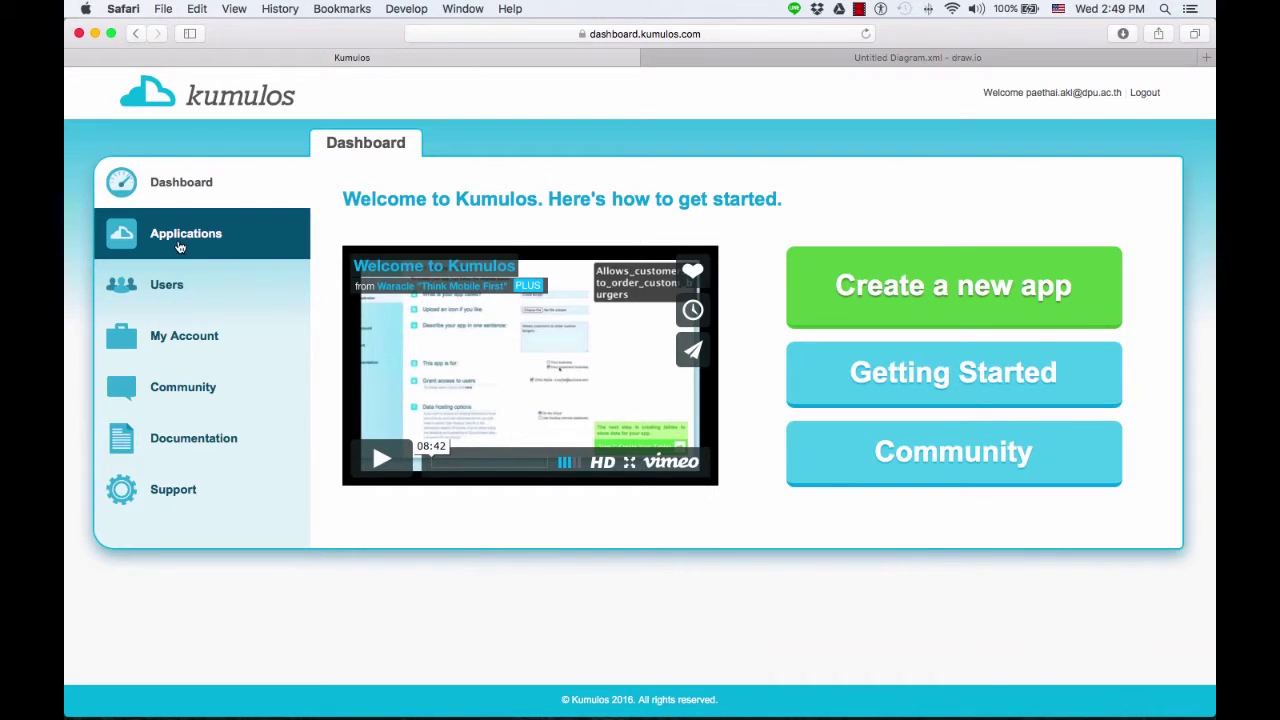
pyautogui.click(214, 243)
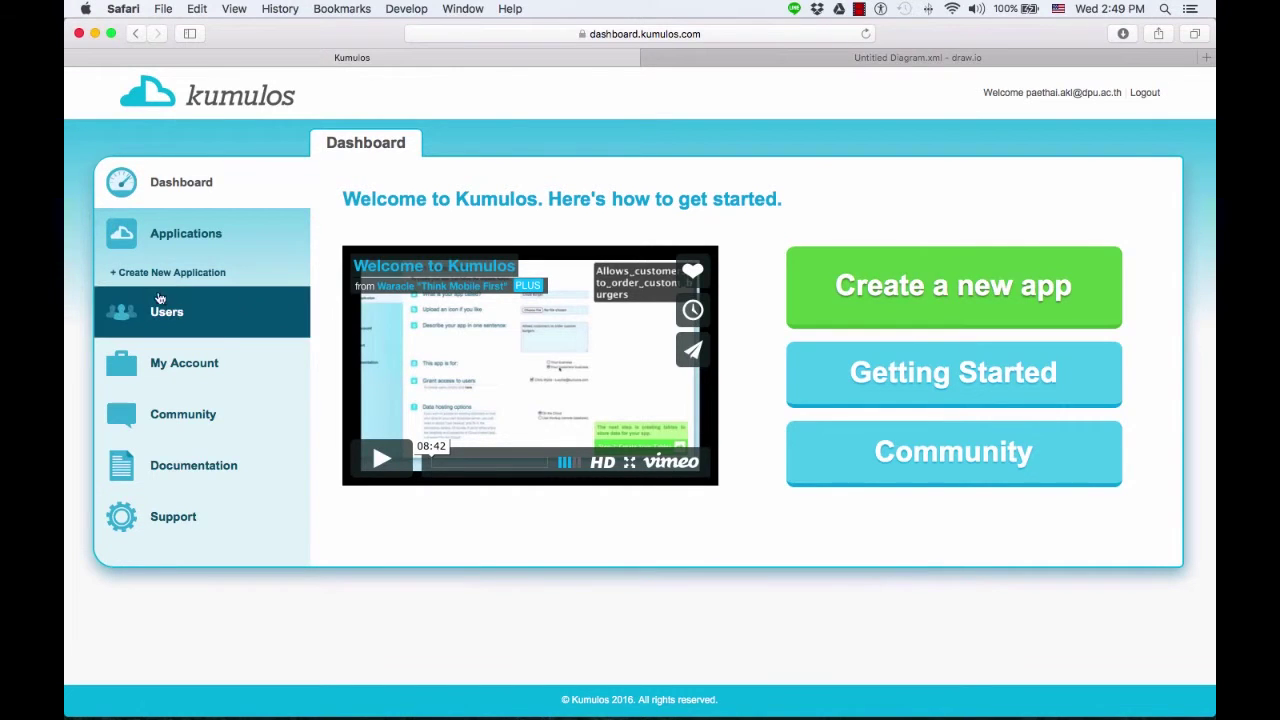
pyautogui.click(195, 280)
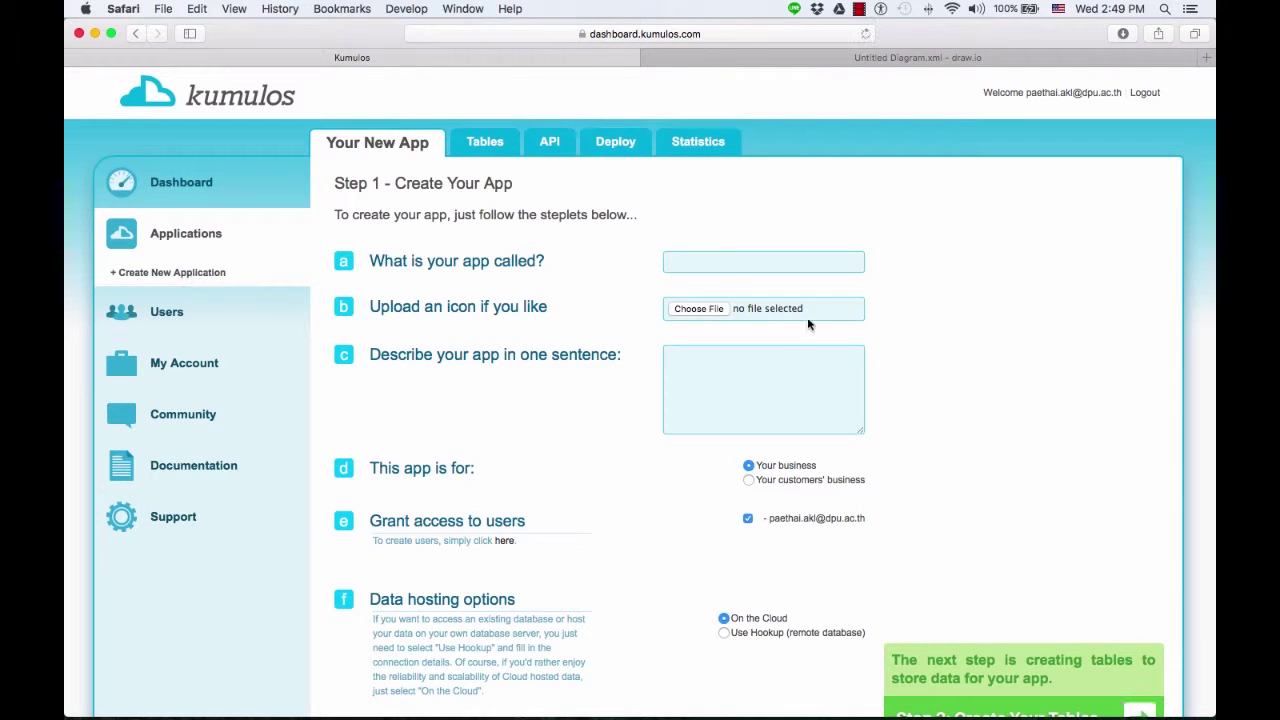
# Step: Name the app MyInstagram and describe it as "Learn how to build an instagram-liked app."
pyautogui.click(715, 256)
pyautogui.write('My')
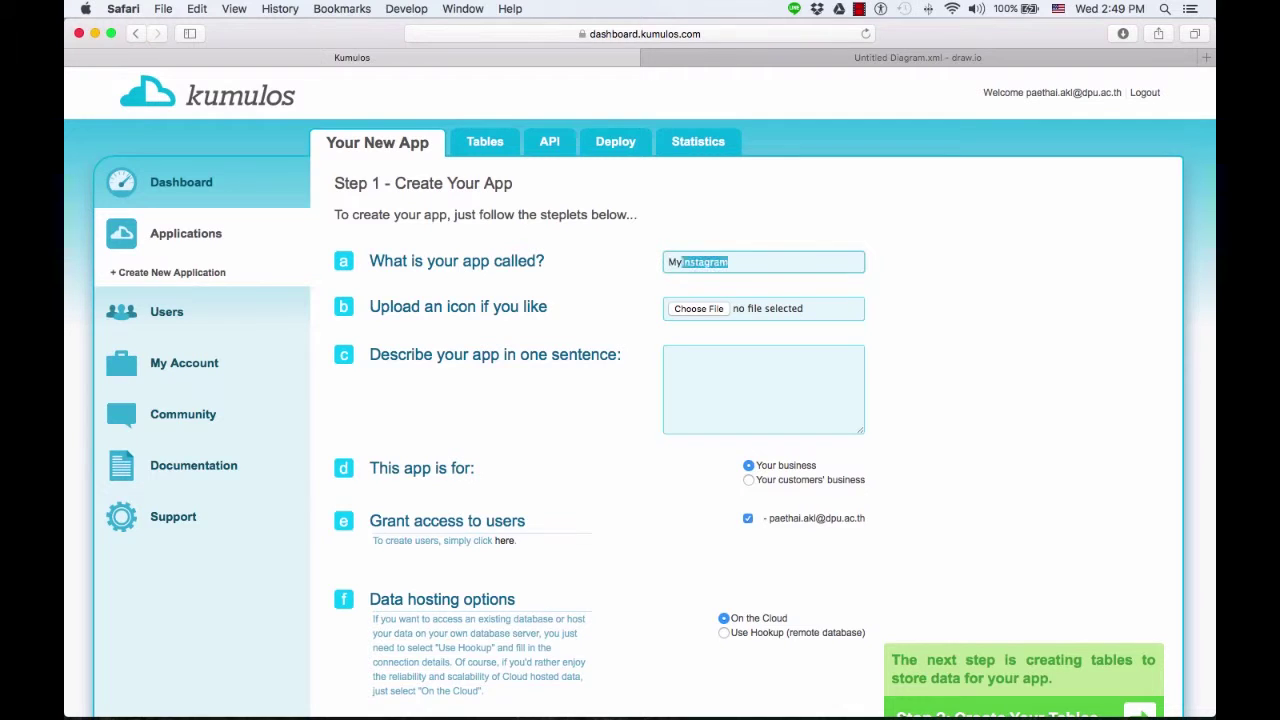
pyautogui.click(771, 259)
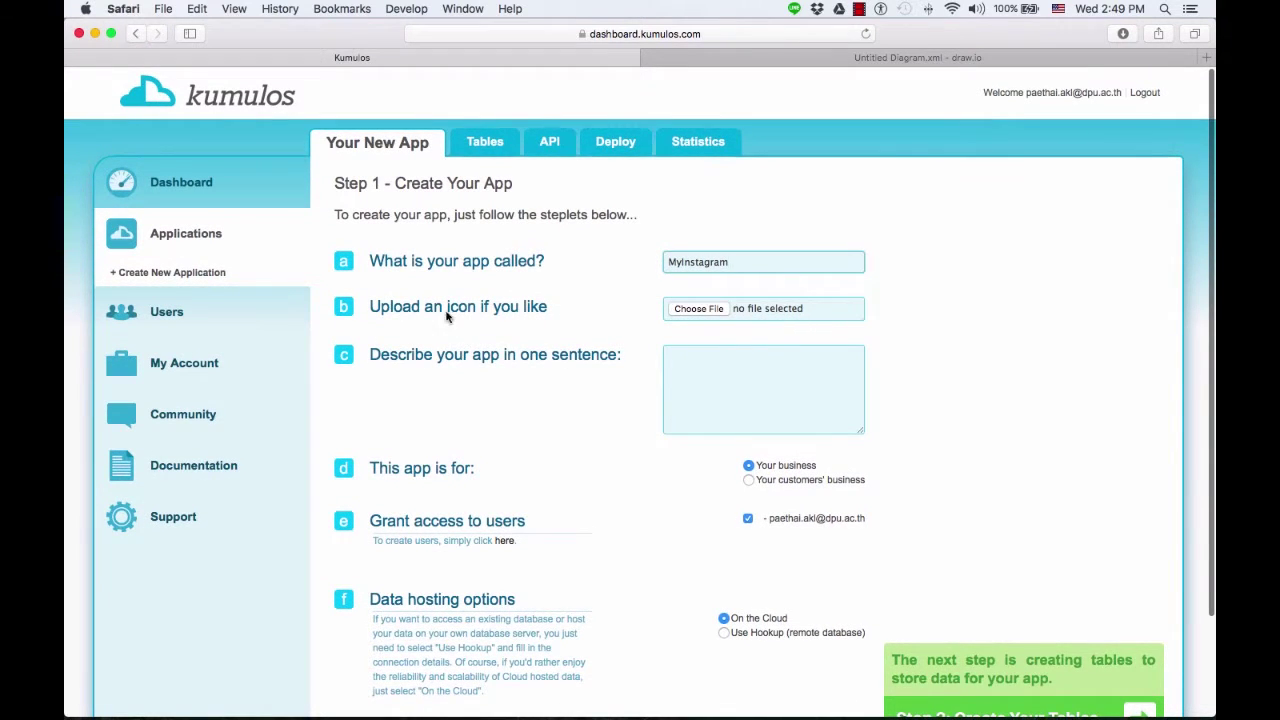
pyautogui.click(746, 385)
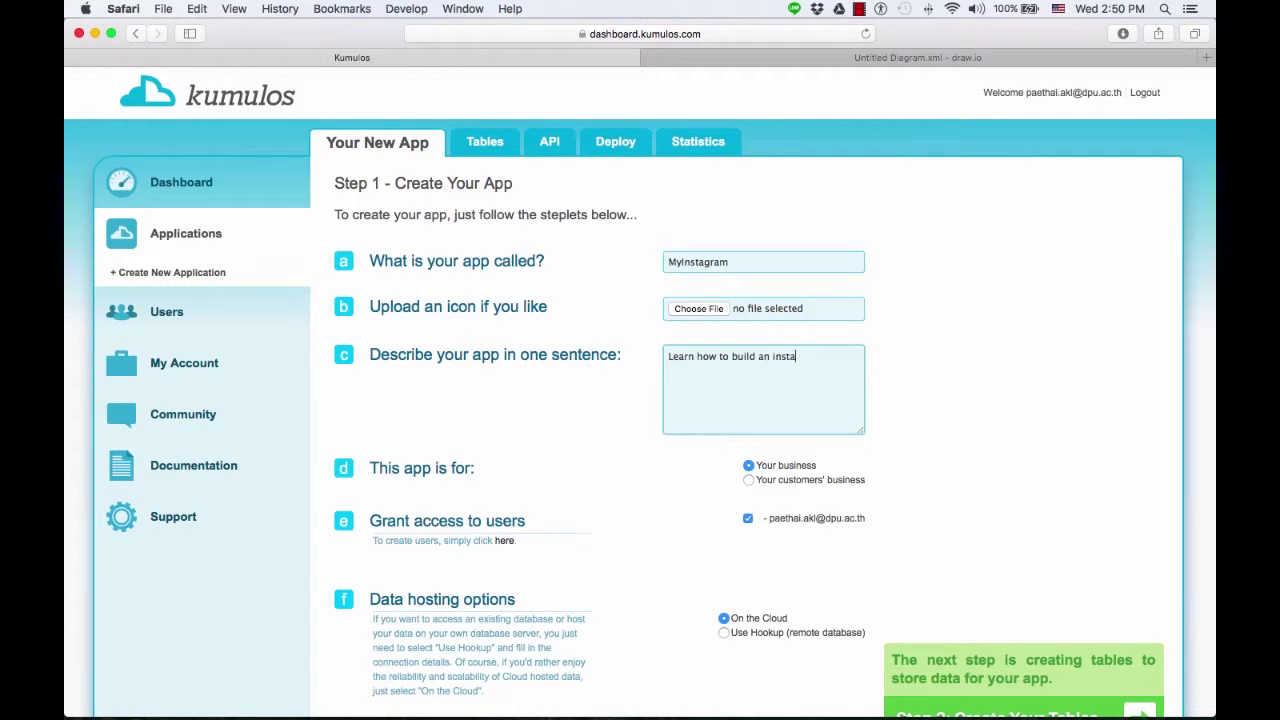
pyautogui.write('-liked app.')
# Step: Create the app with the default business, user access and cloud hosting options, and proceed to creating its tables
pyautogui.scroll(-2, 597, 494)
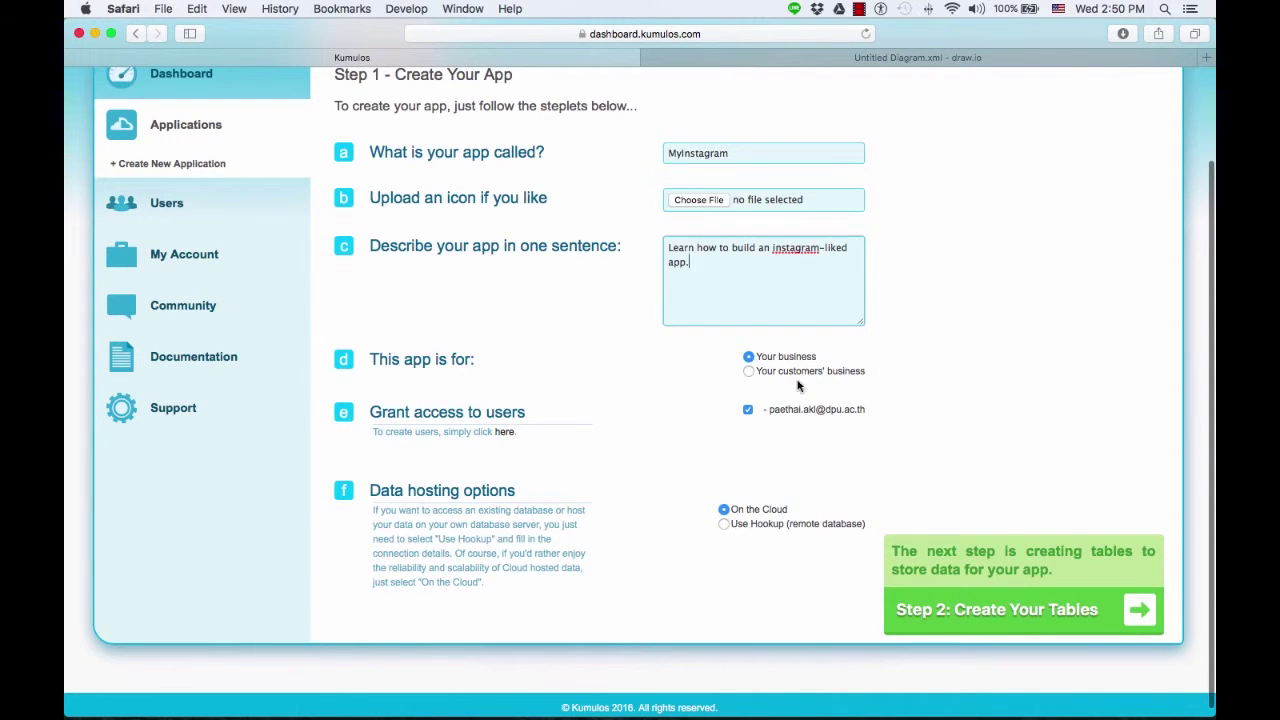
pyautogui.scroll(-1, 600, 400)
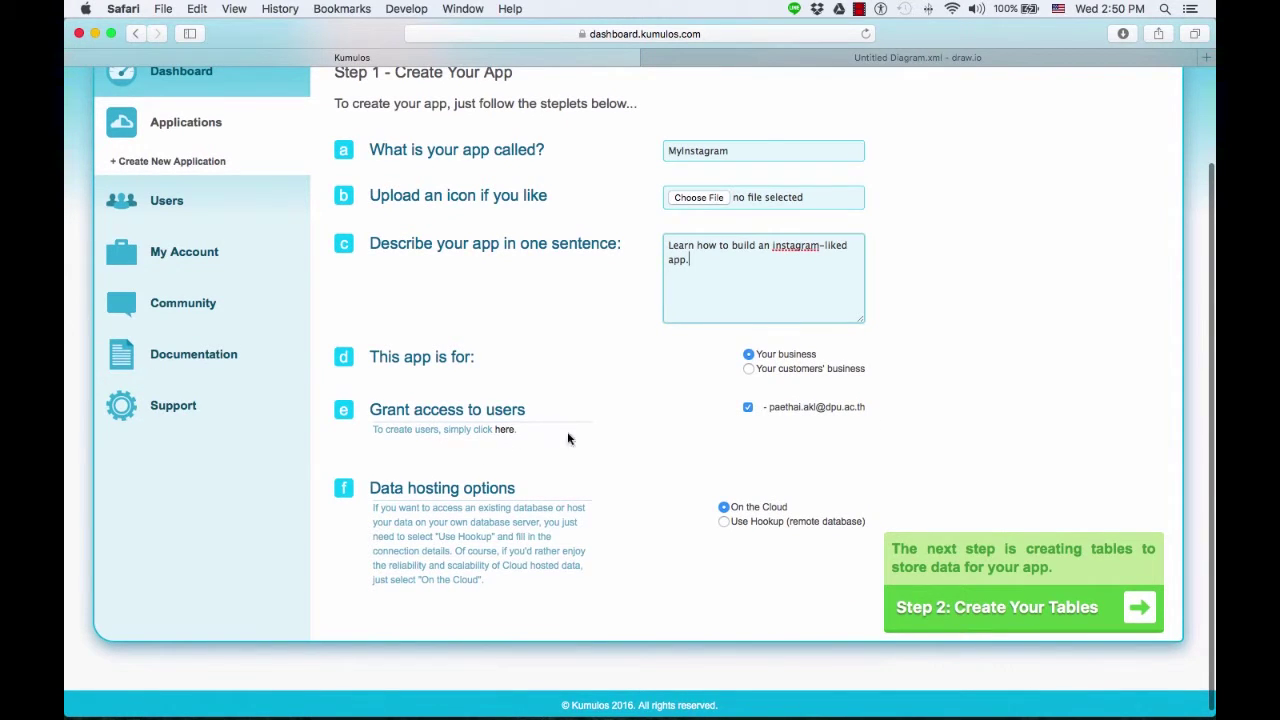
pyautogui.scroll(1, 575, 436)
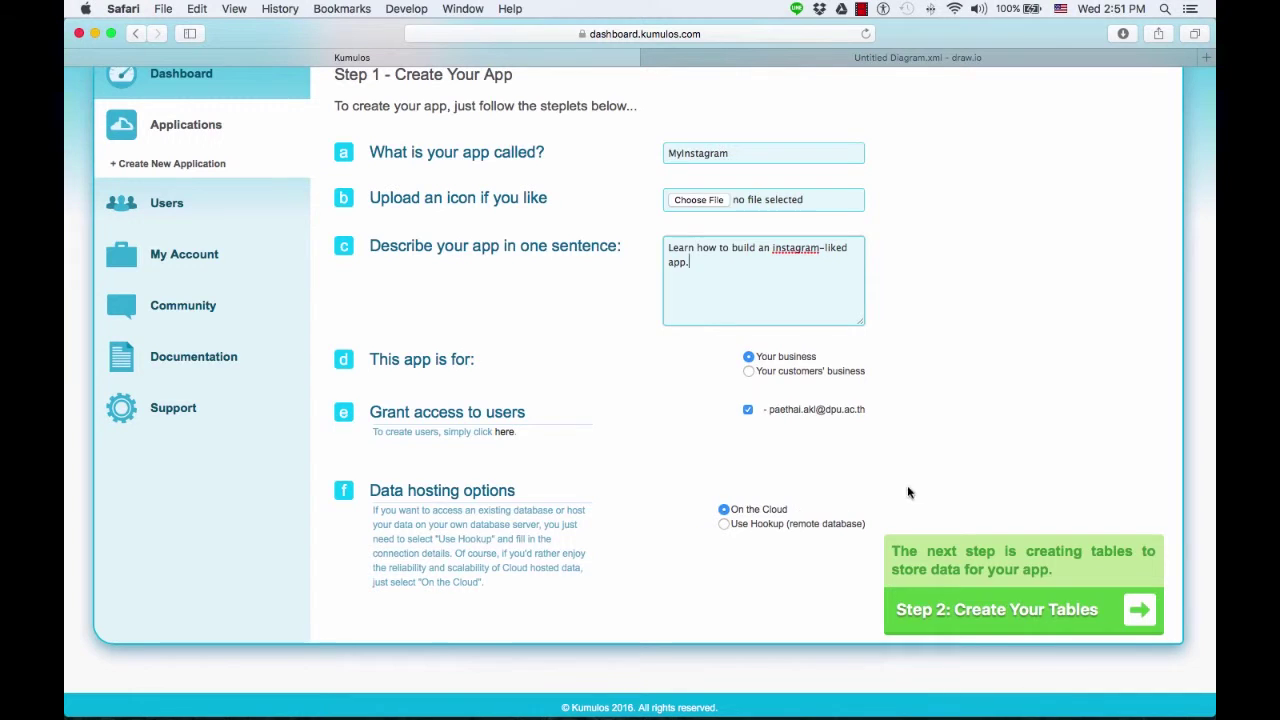
pyautogui.click(998, 620)
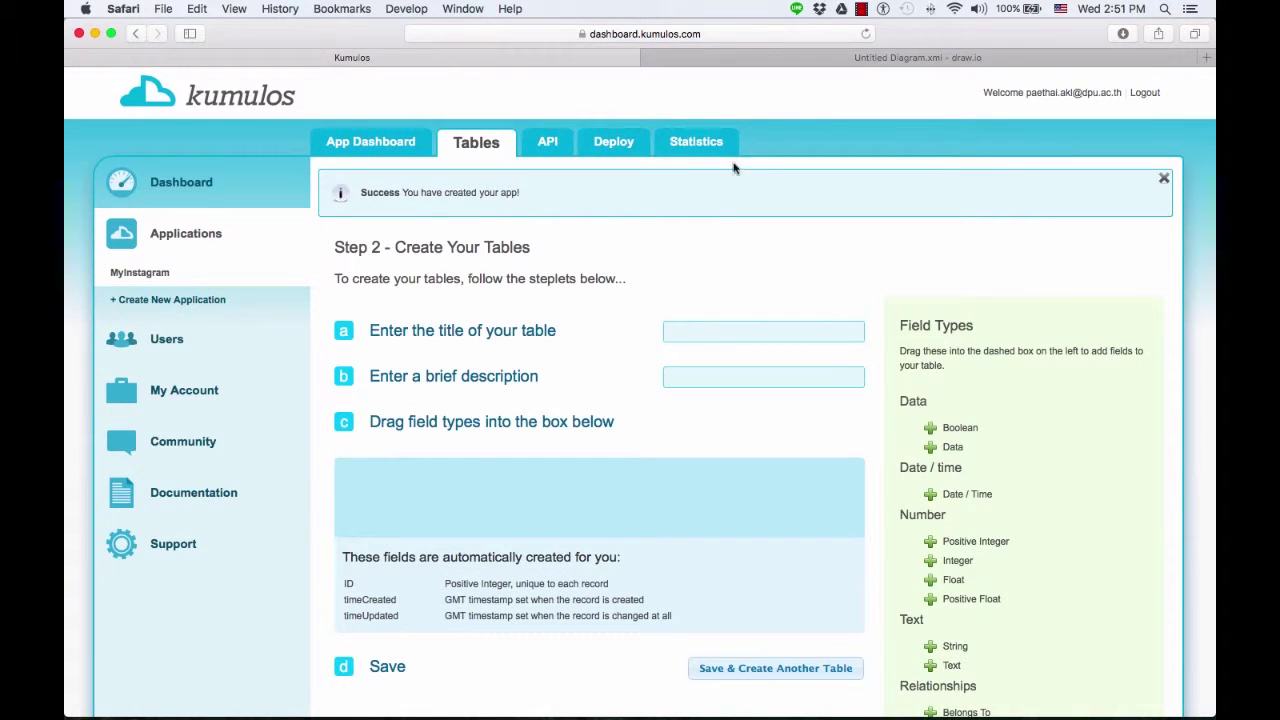
# Step: Switch to the draw.io diagram to examine the fields of the User entity, and return to the Kumulos table form
pyautogui.scroll(-2, 710, 152)
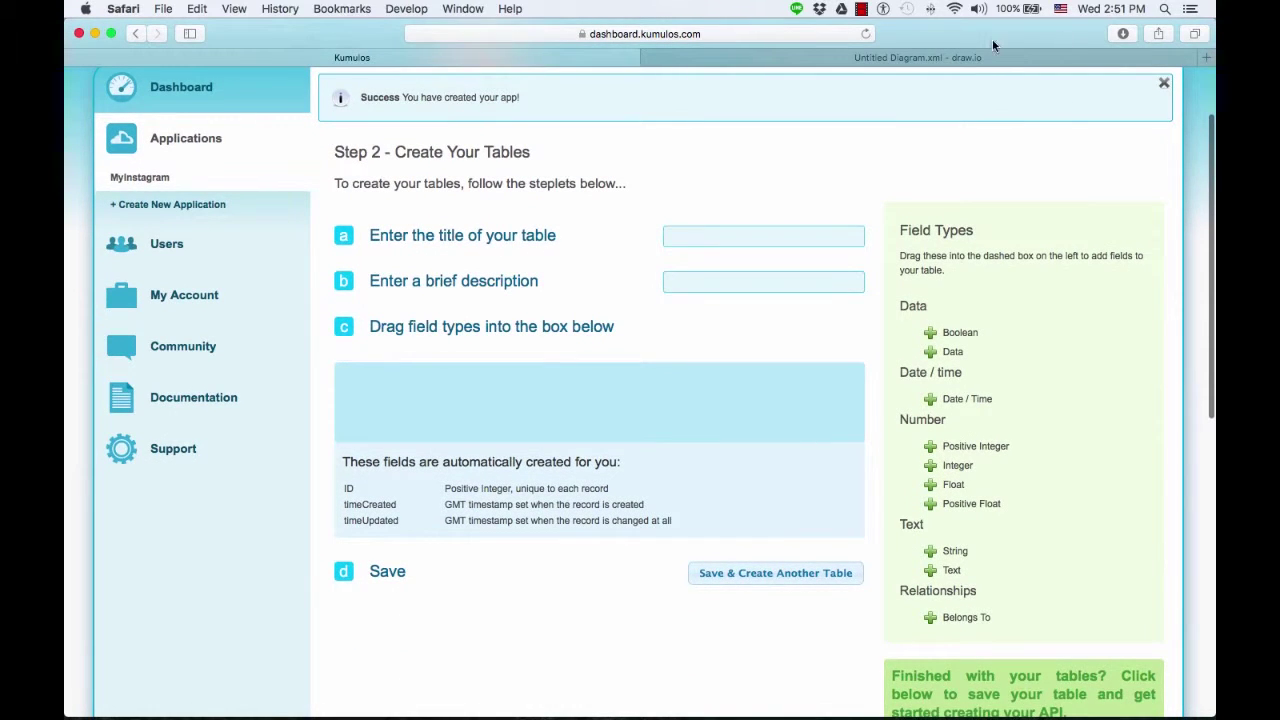
pyautogui.hotkey('ctrl', 'Up')
pyautogui.click(654, 206)
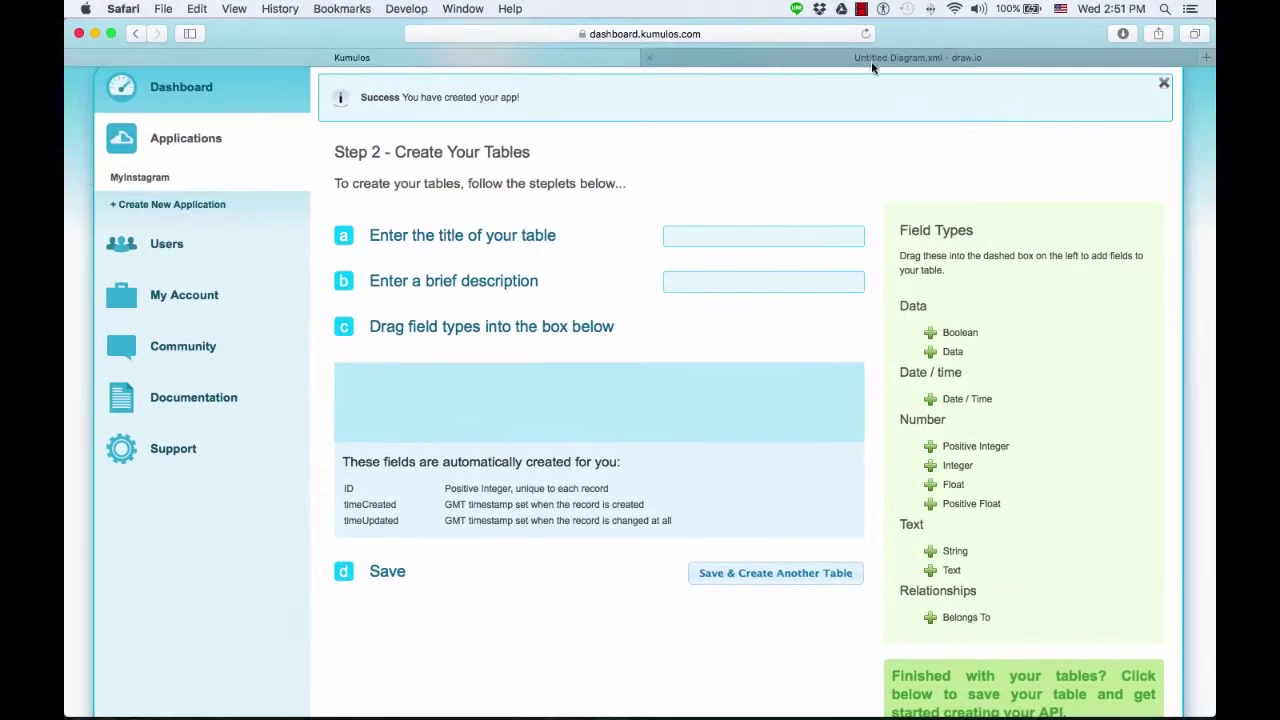
pyautogui.click(871, 61)
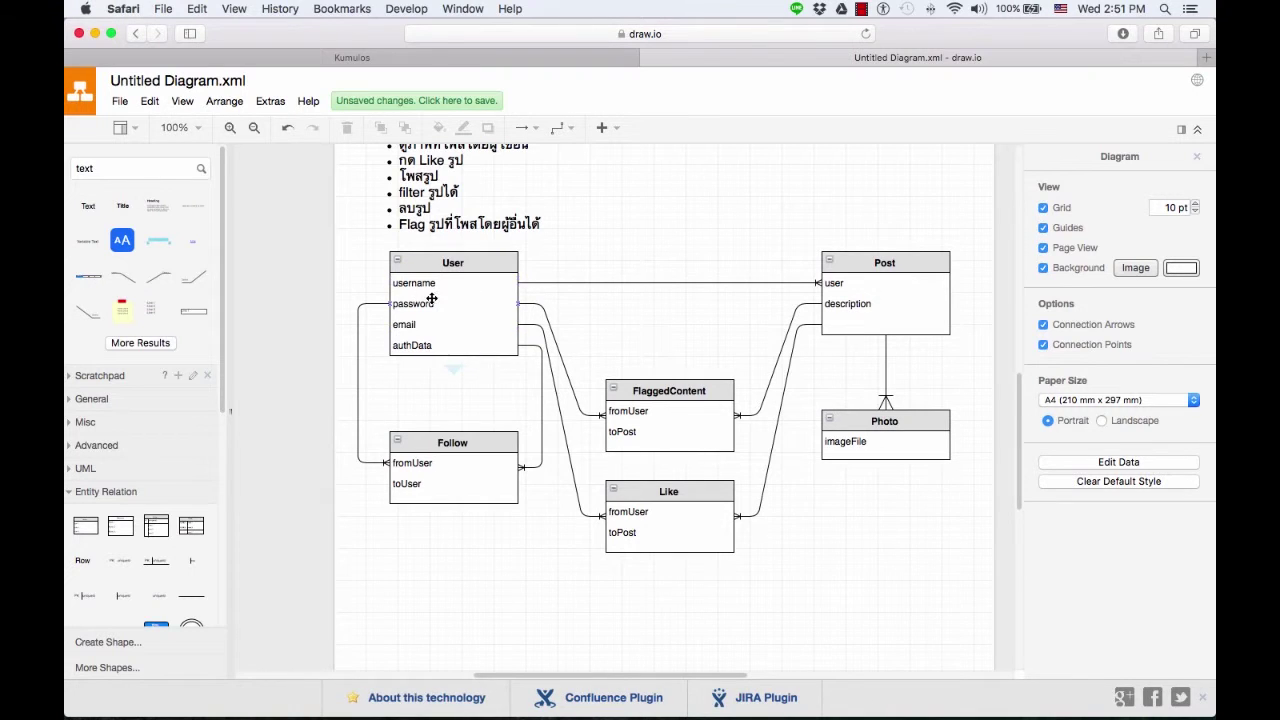
pyautogui.click(440, 267)
pyautogui.click(543, 60)
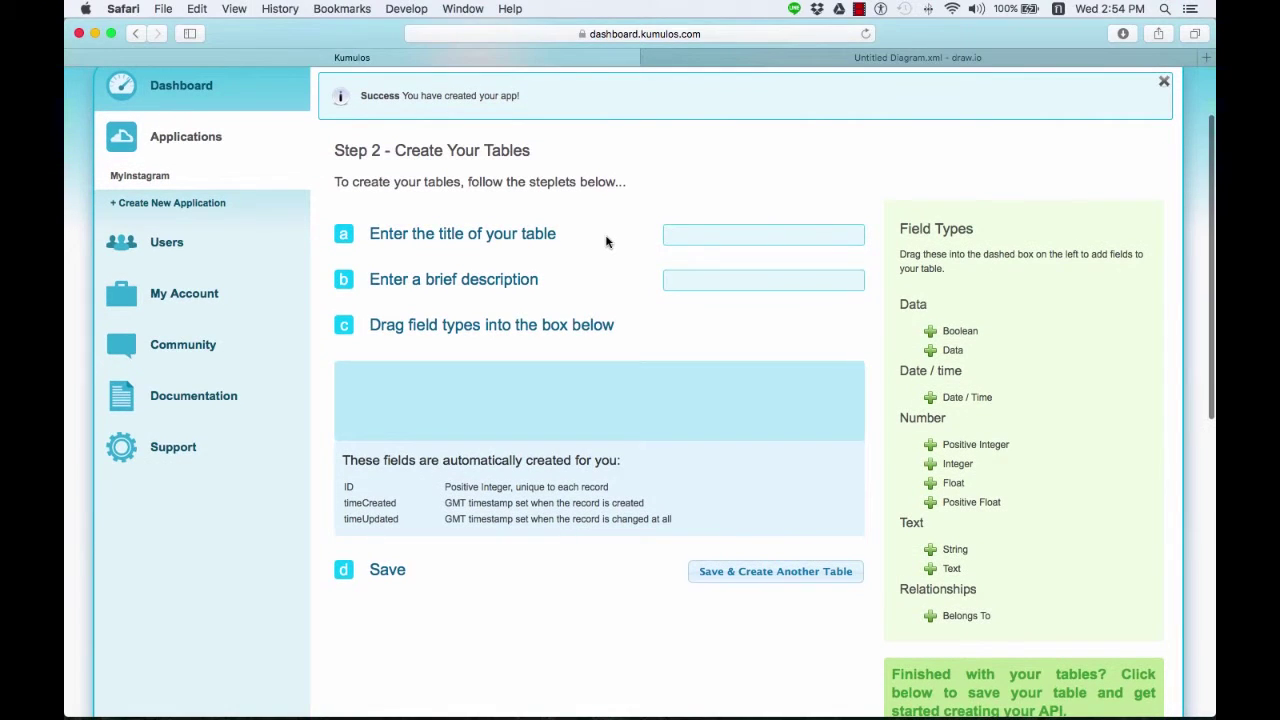
# Step: Title the new table User and give it the description "User data"
pyautogui.scroll(1, 703, 231)
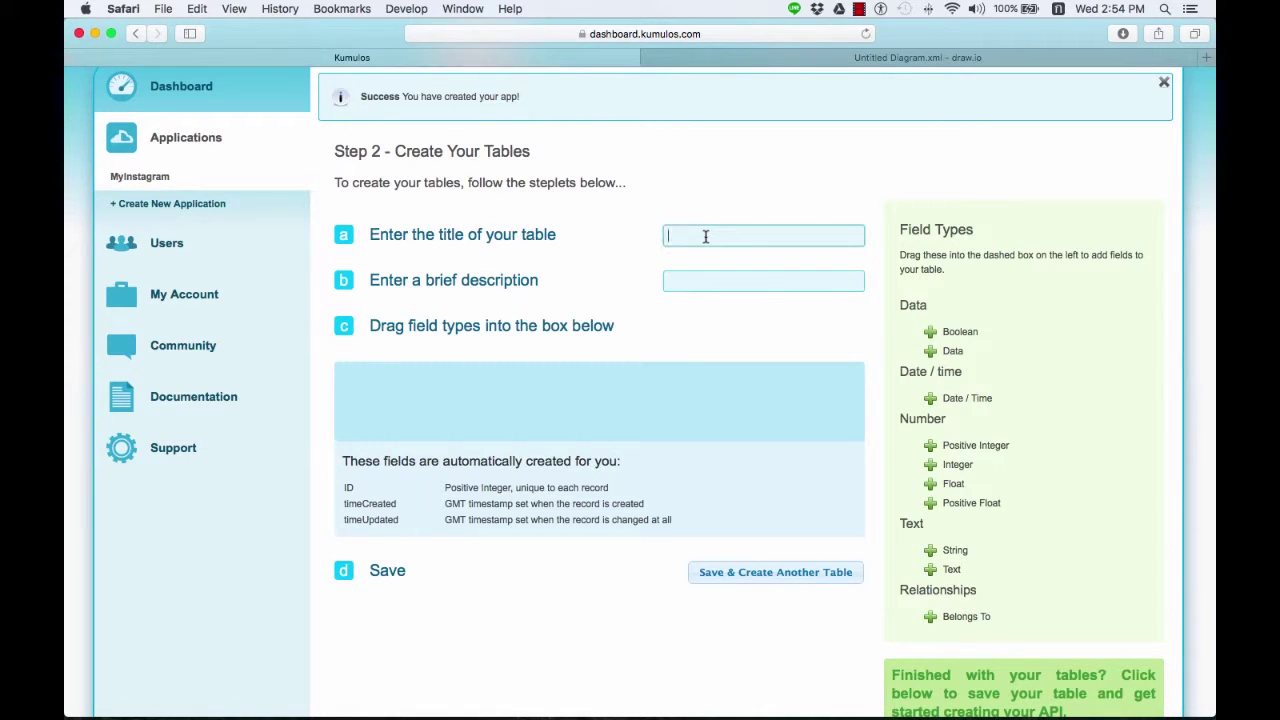
pyautogui.hotkey('ctrl', 'space')
pyautogui.write('er')
pyautogui.press('Tab')
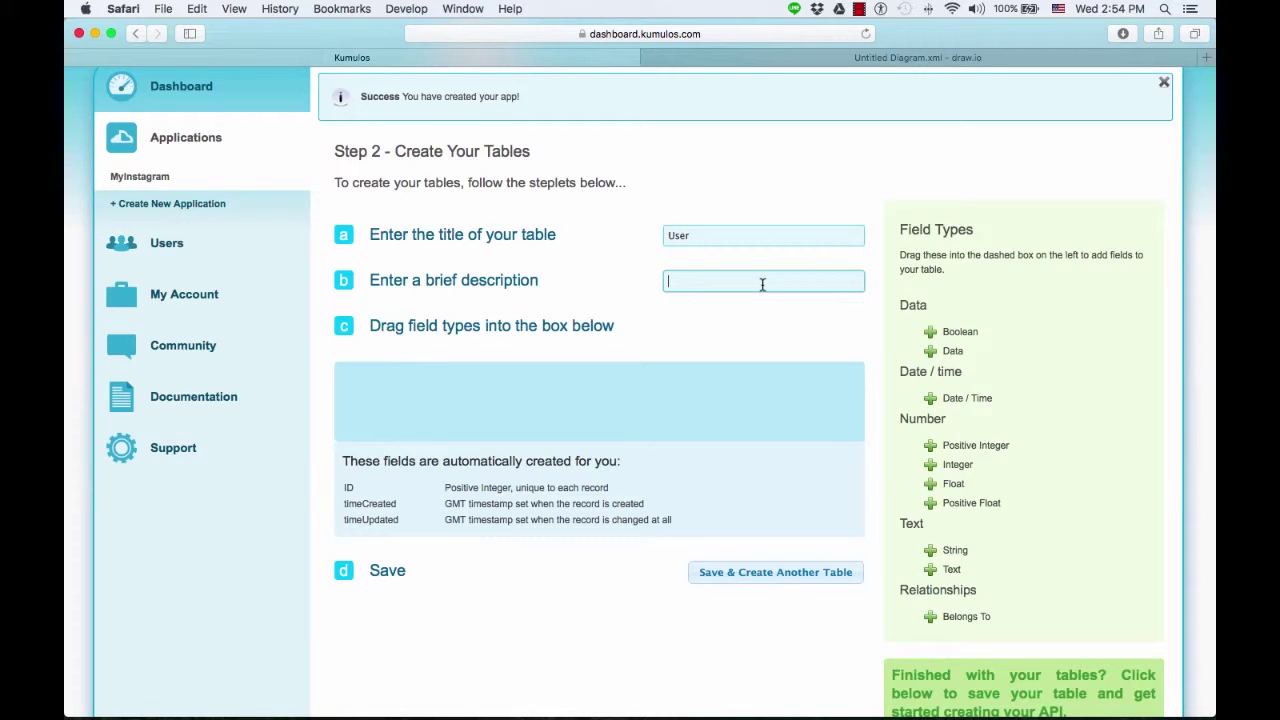
pyautogui.write('User data')
# Step: Check the draw.io diagram, and add a String field named username with the comment "username of a user" to the User table
pyautogui.click(836, 57)
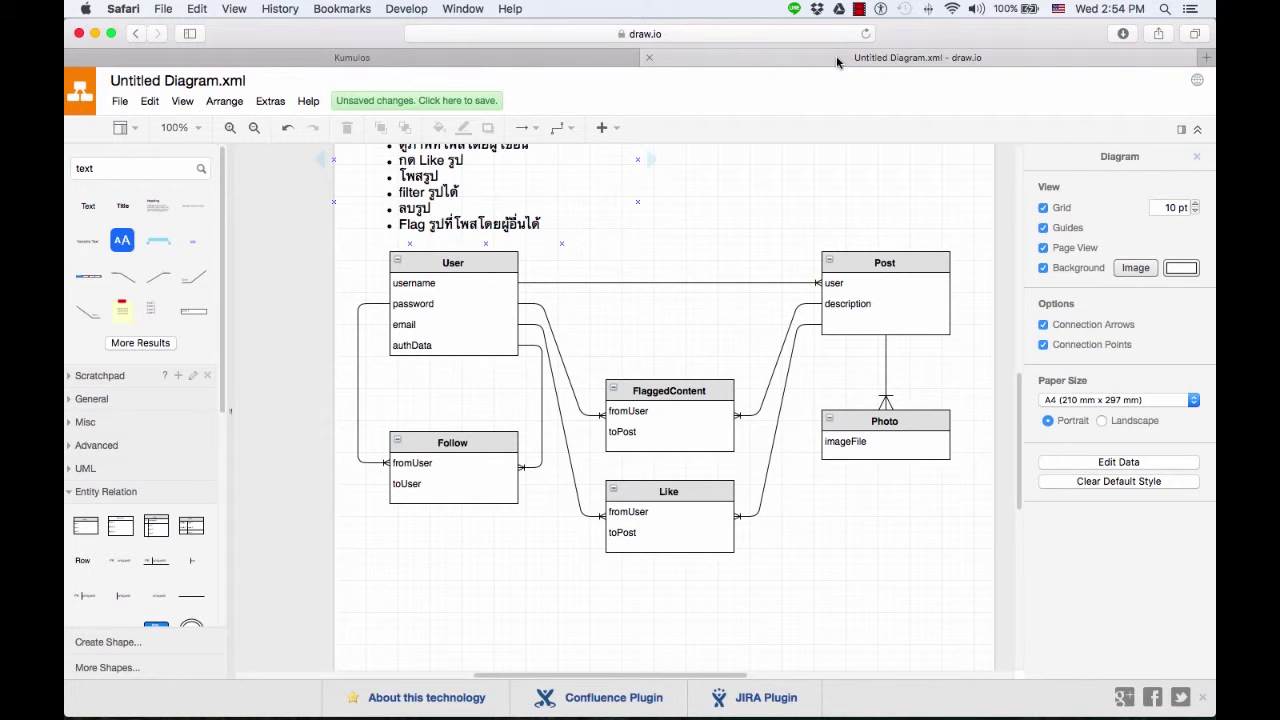
pyautogui.click(580, 58)
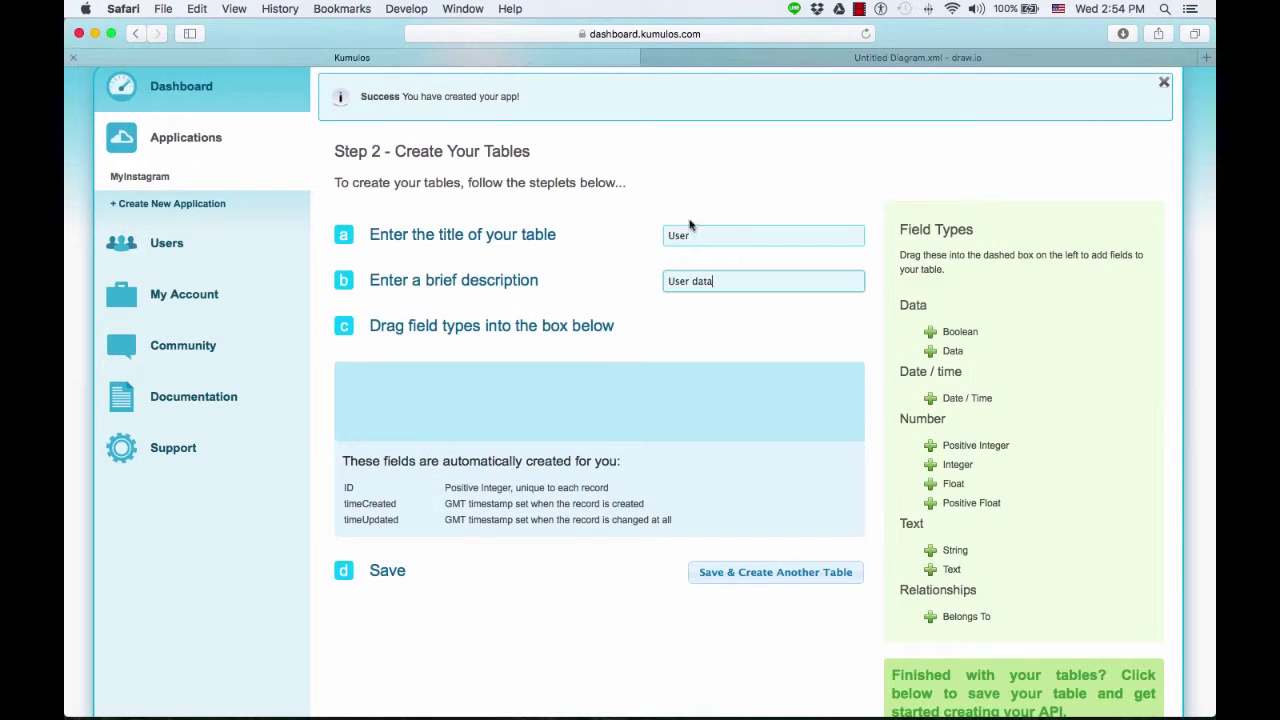
pyautogui.scroll(-1, 952, 552)
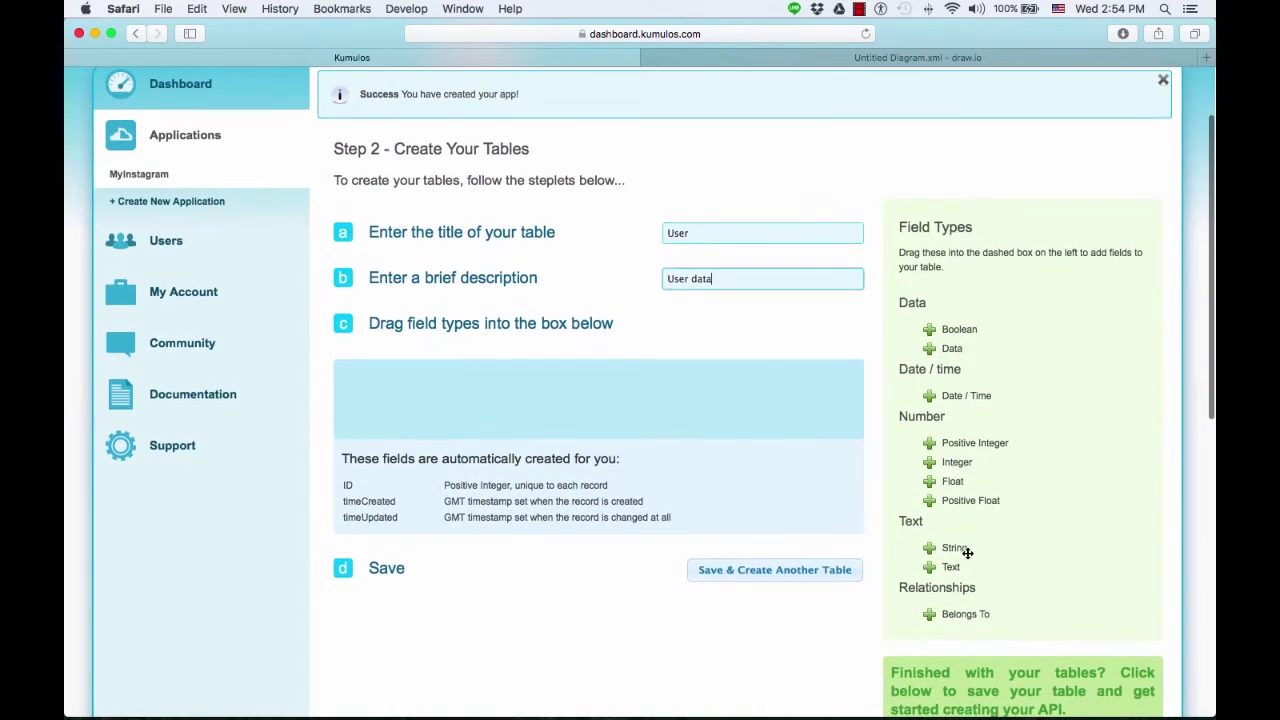
pyautogui.moveTo(958, 551); pyautogui.dragTo(553, 382)
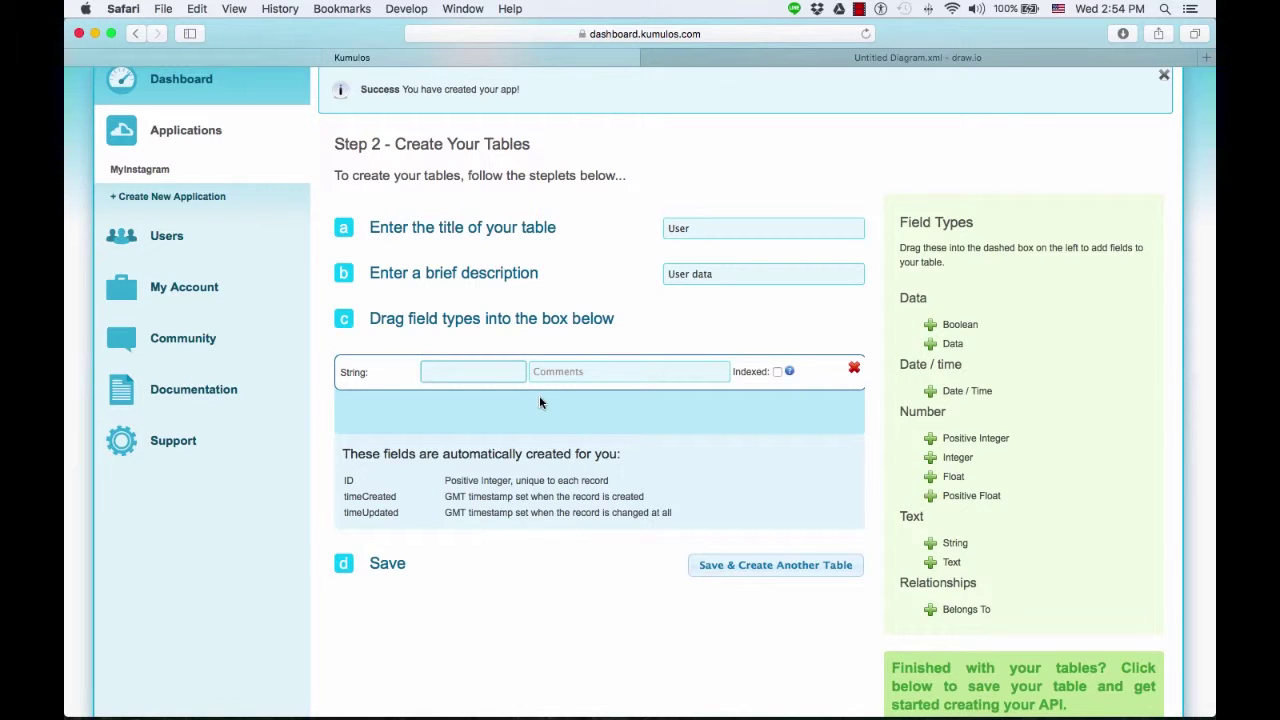
pyautogui.write('username')
pyautogui.press('Tab')
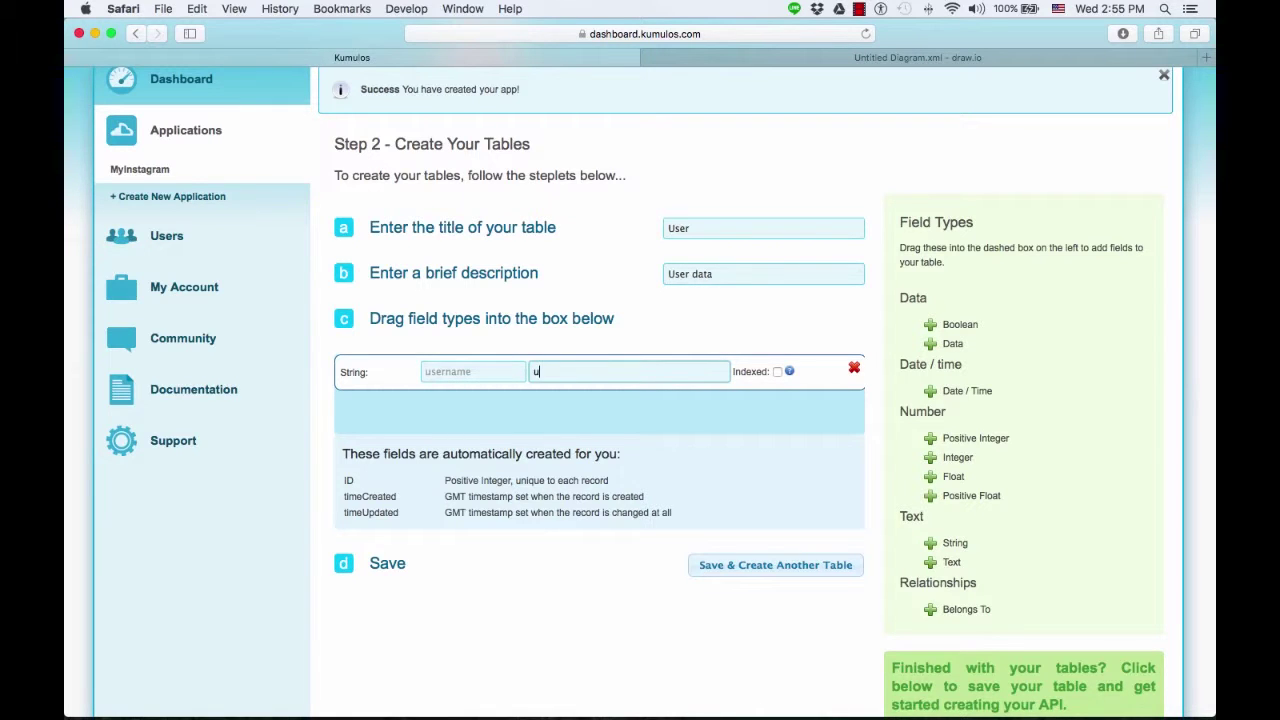
pyautogui.write('username of a user')
pyautogui.click(685, 420)
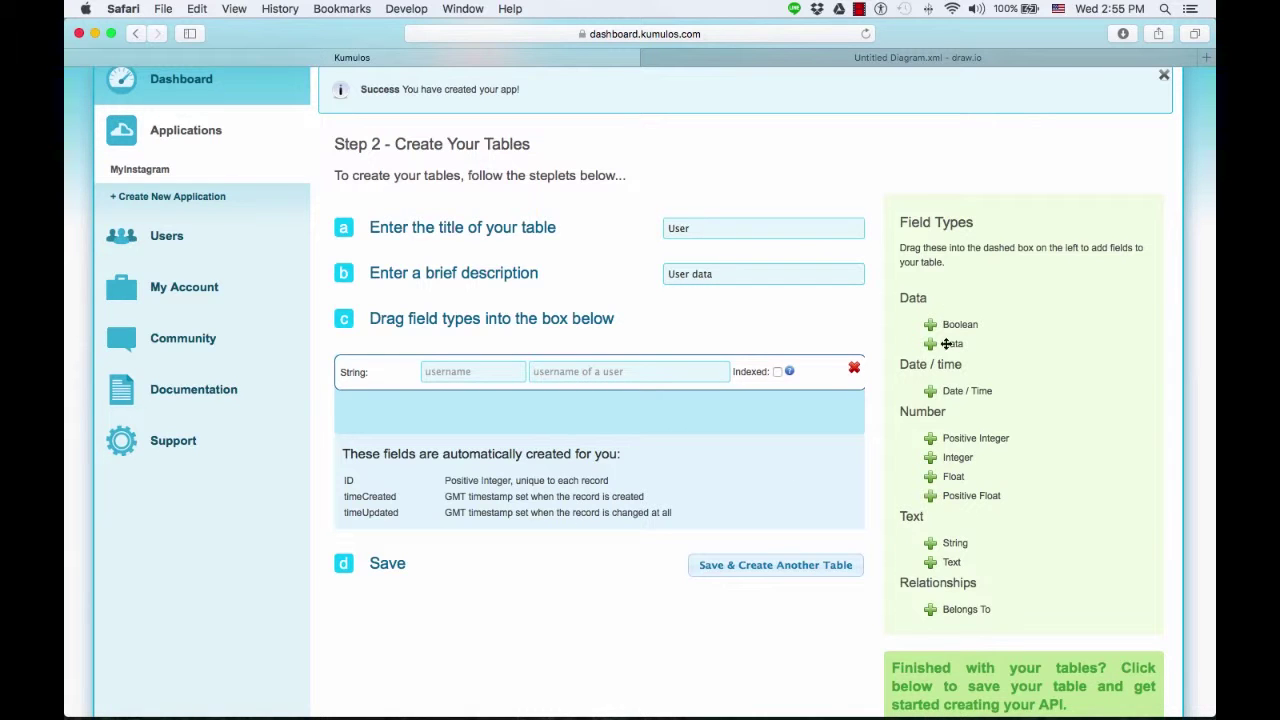
# Step: Add a String field named password with the comment "password of a user" to the User table
pyautogui.scroll(1, 952, 427)
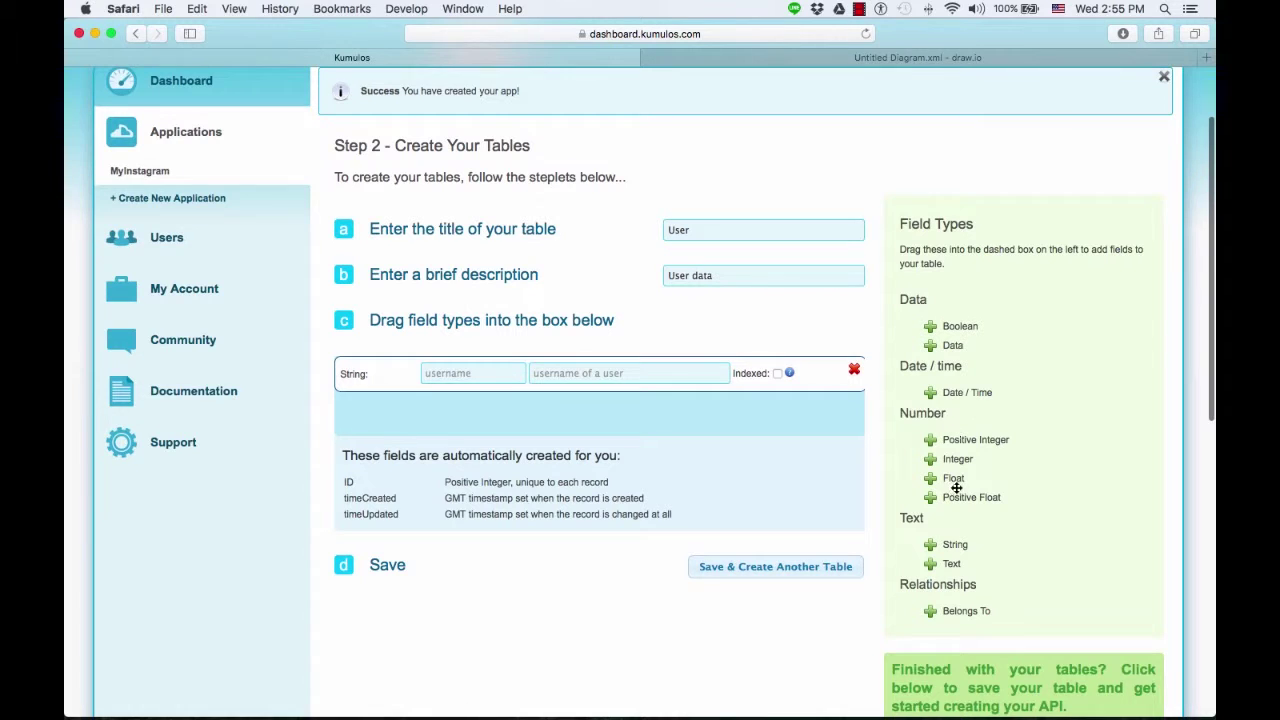
pyautogui.moveTo(957, 545); pyautogui.dragTo(537, 416)
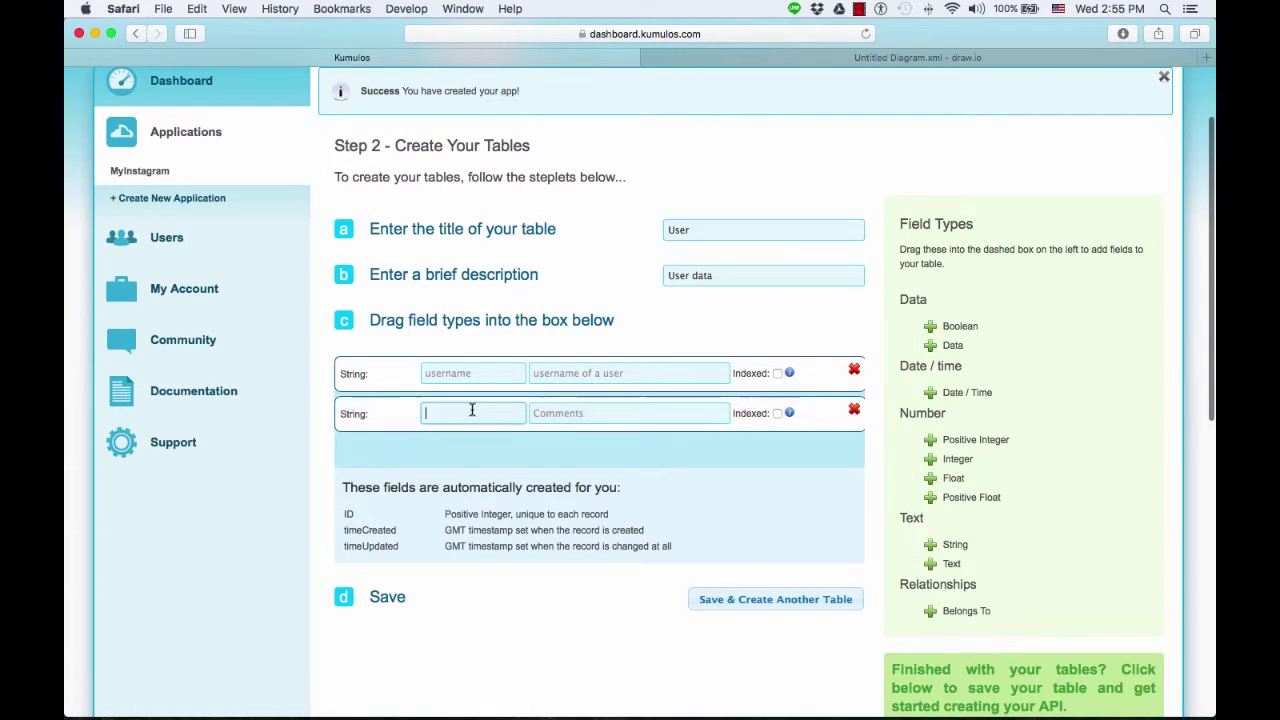
pyautogui.write('ip')
pyautogui.press('BackSpace')
pyautogui.press('BackSpace')
pyautogui.write('pa')
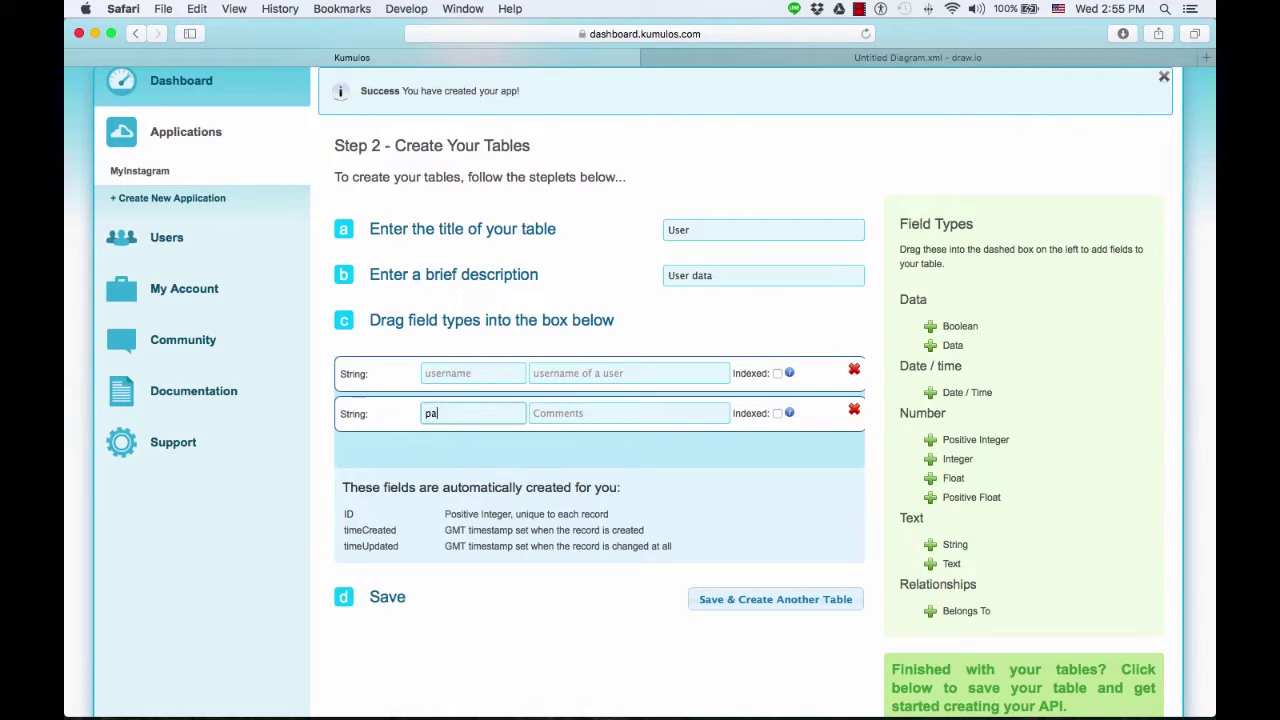
pyautogui.write('ssword')
pyautogui.press('Tab')
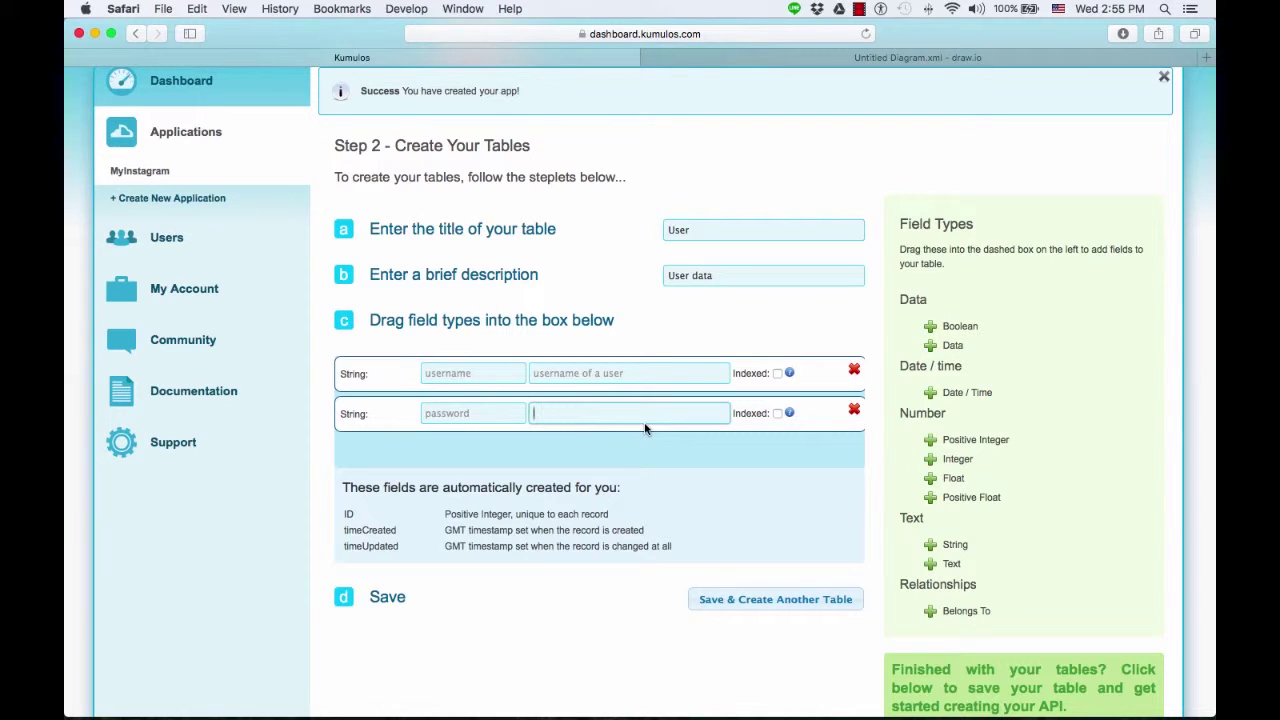
pyautogui.write('password of a user')
# Step: Check the User entity in the draw.io diagram, and add a String field named email with the comment "email of a user"
pyautogui.click(756, 57)
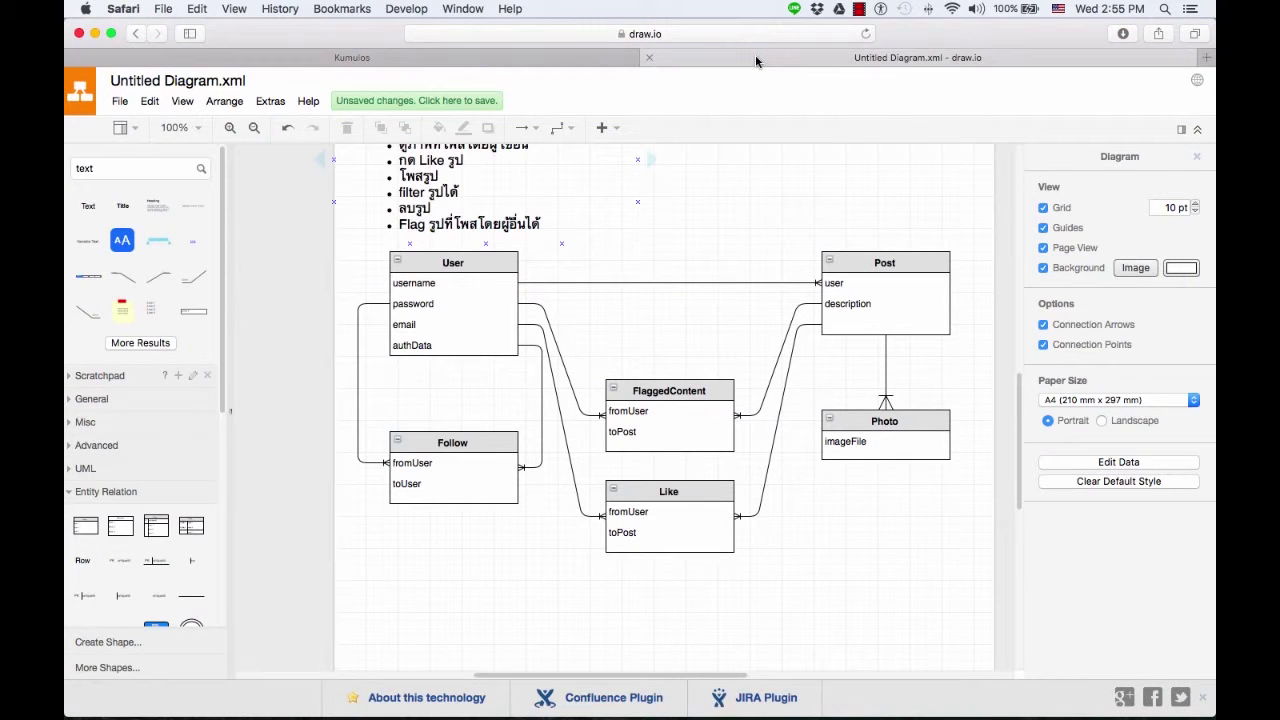
pyautogui.click(530, 62)
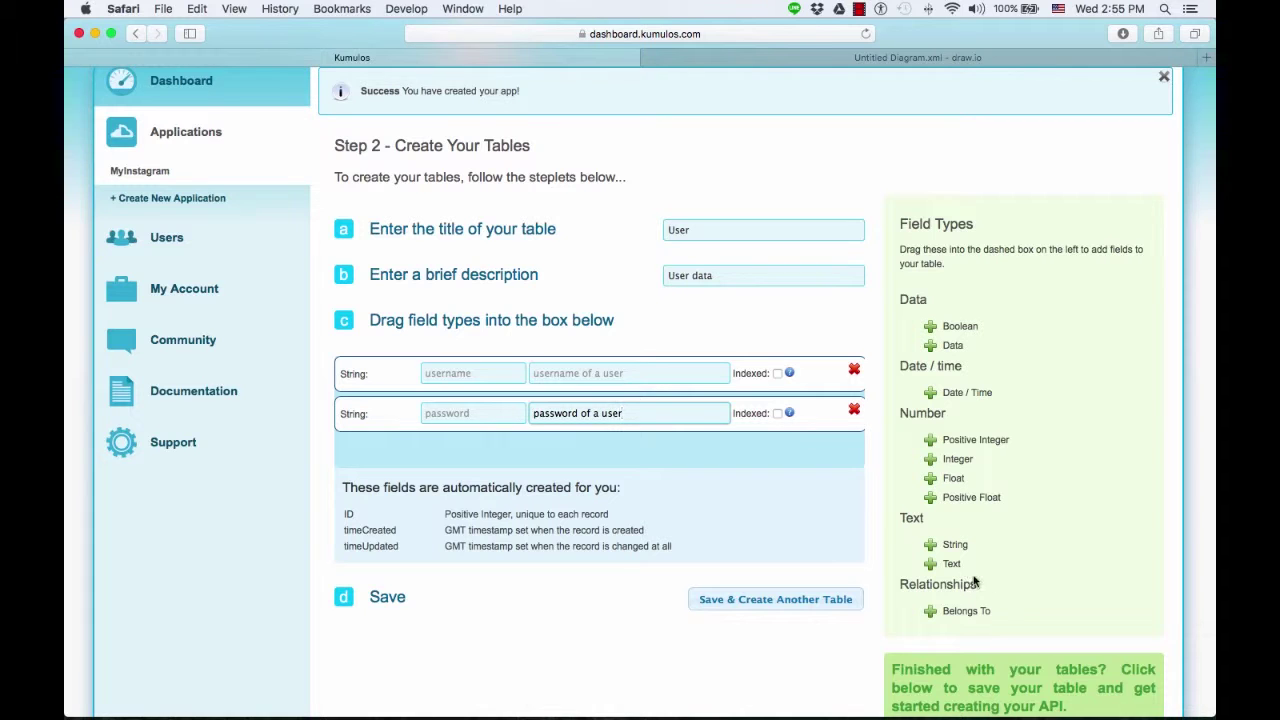
pyautogui.moveTo(952, 545); pyautogui.dragTo(535, 447)
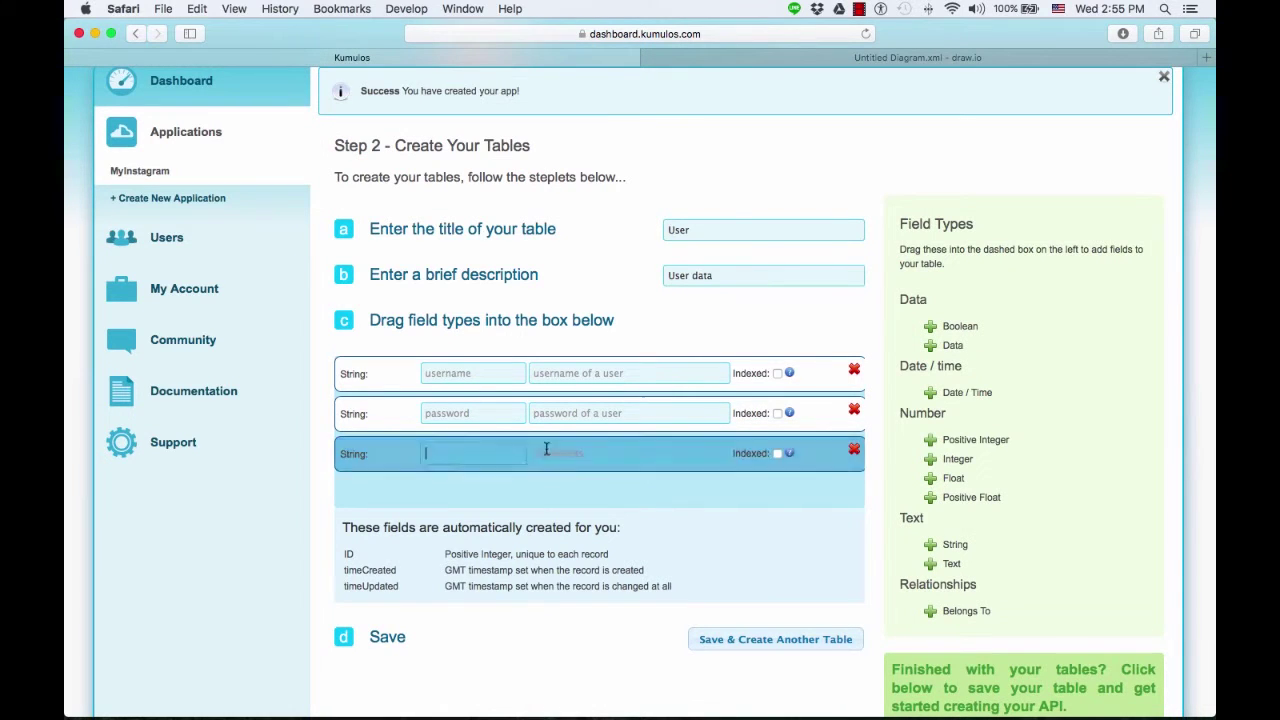
pyautogui.write('email')
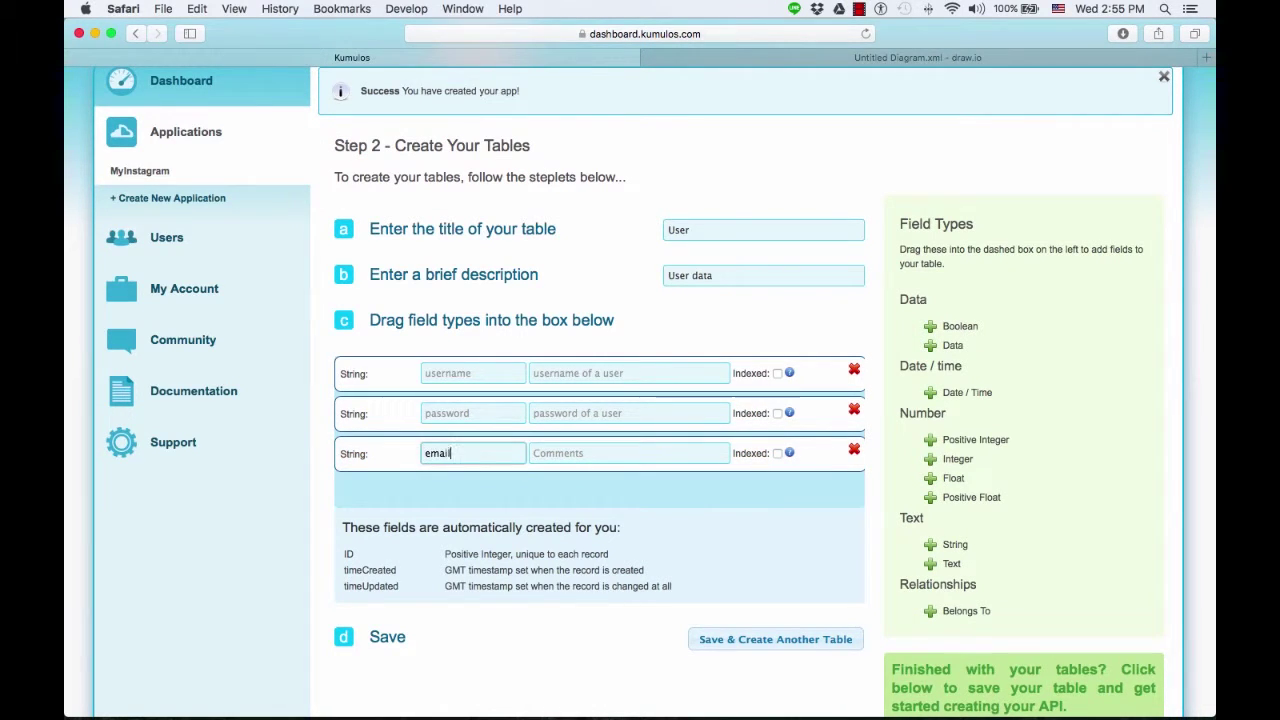
pyautogui.press('Tab')
pyautogui.write('email')
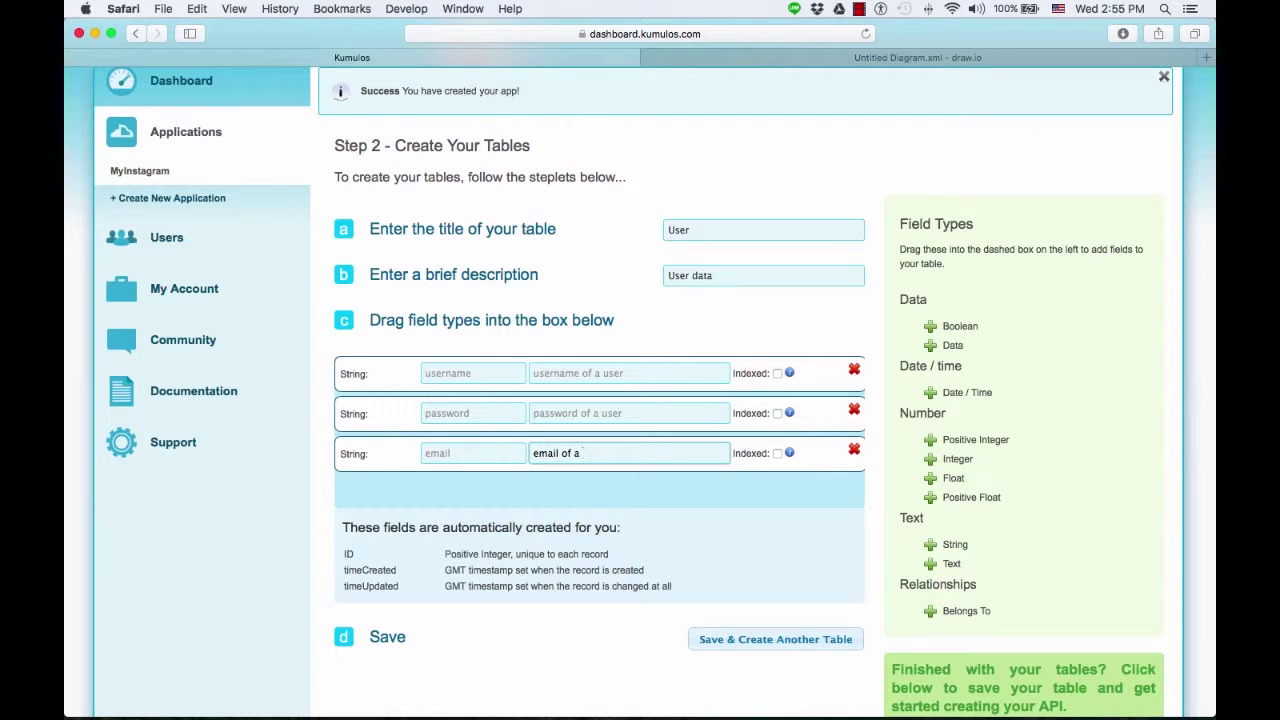
pyautogui.write(' of a user')
# Step: Add a String field named authData with the comment "authentication data" to the User table
pyautogui.moveTo(953, 544); pyautogui.dragTo(656, 504)
pyautogui.click(488, 496)
pyautogui.write('authData')
pyautogui.press('Tab')
pyautogui.write('authentication')
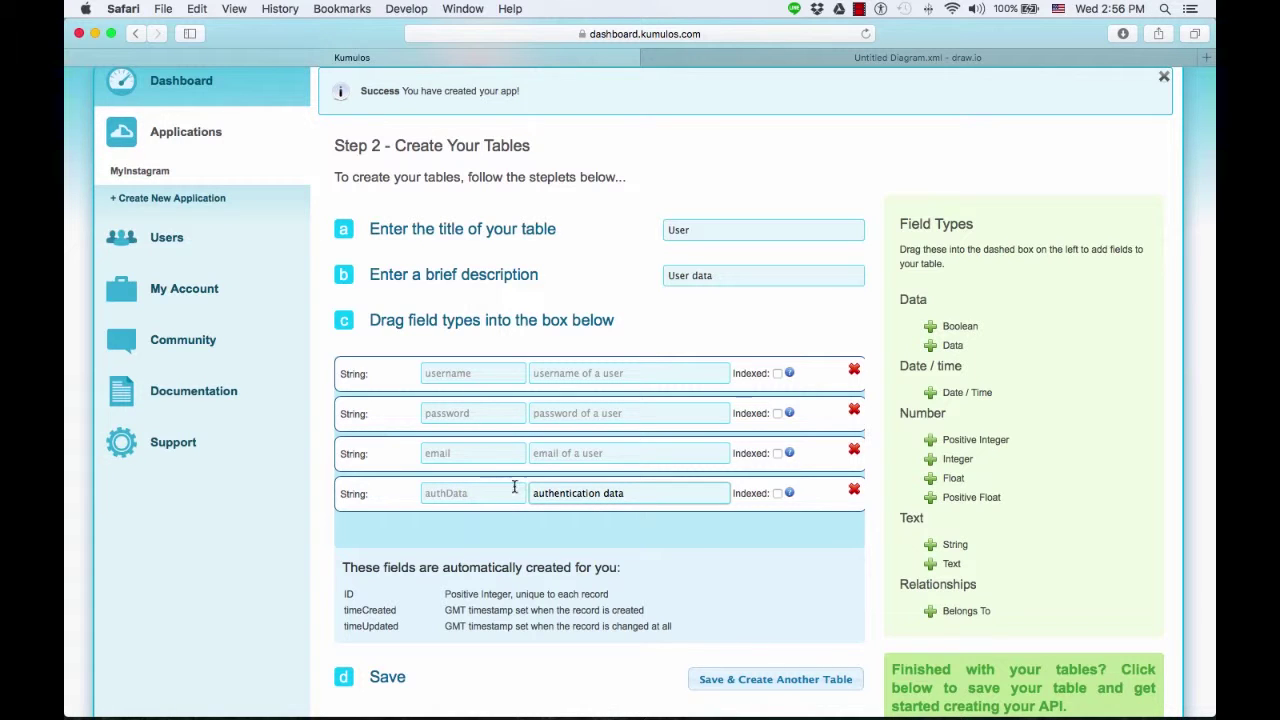
pyautogui.click(694, 535)
# Step: Examine the automatically created fields and the explanations of the field types, from String to Belongs To and Indexed
pyautogui.scroll(-2, 697, 533)
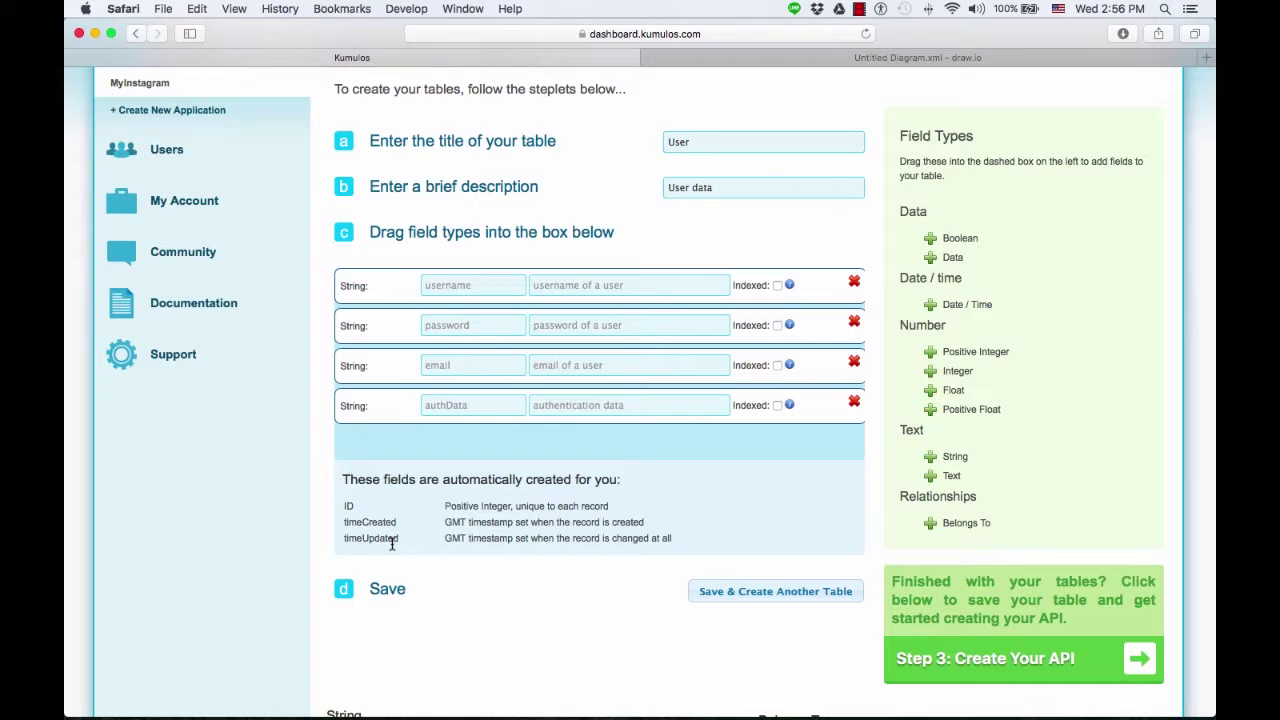
pyautogui.scroll(-4, 548, 603)
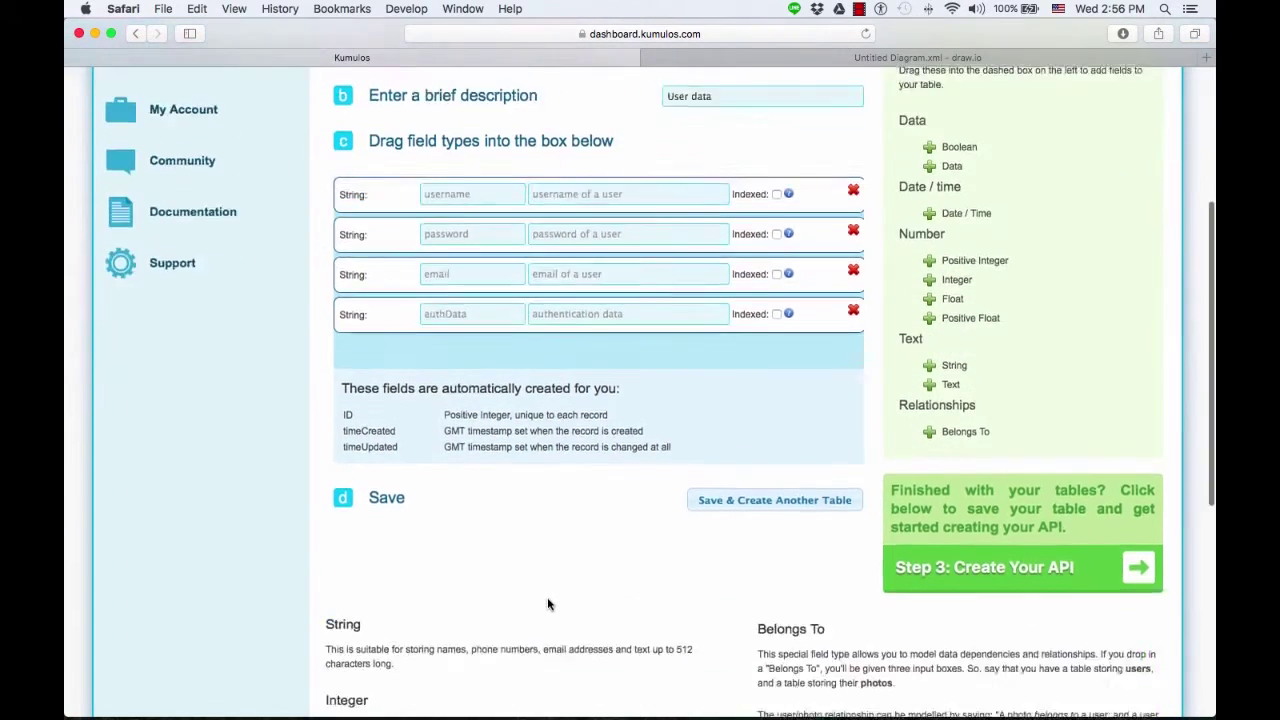
pyautogui.scroll(-5, 548, 603)
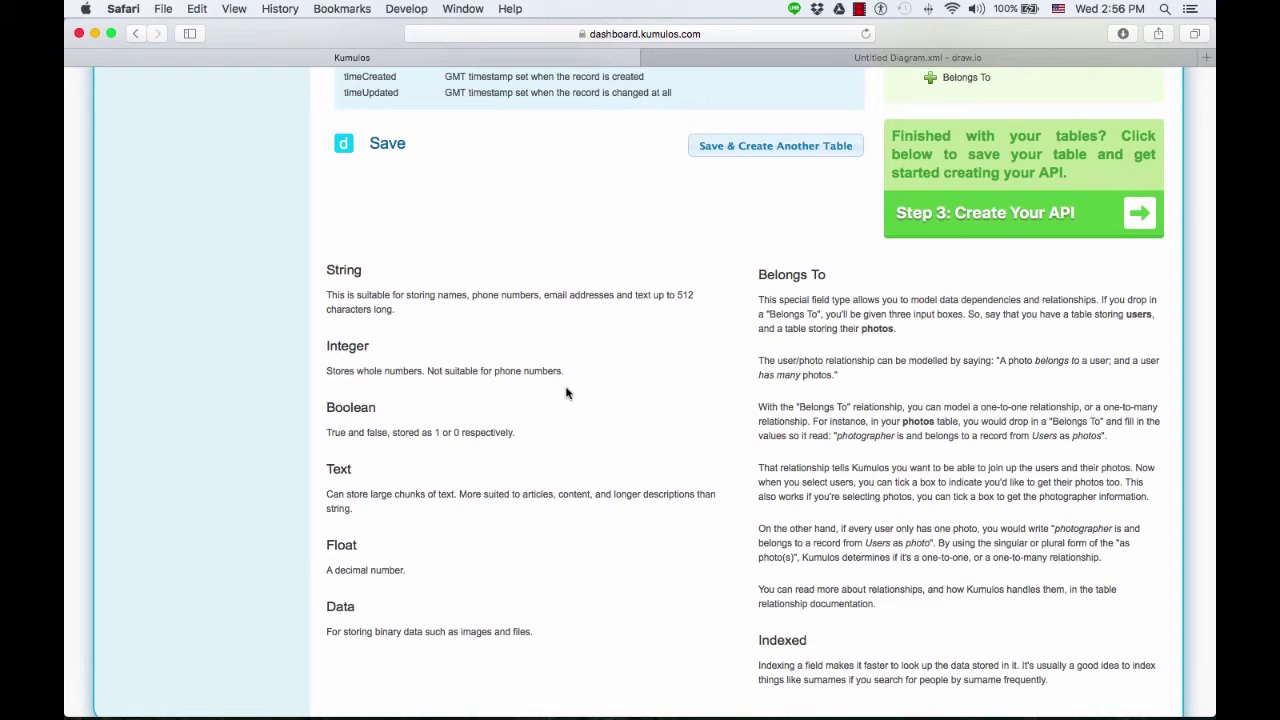
pyautogui.scroll(1, 502, 318)
pyautogui.scroll(5, 502, 318)
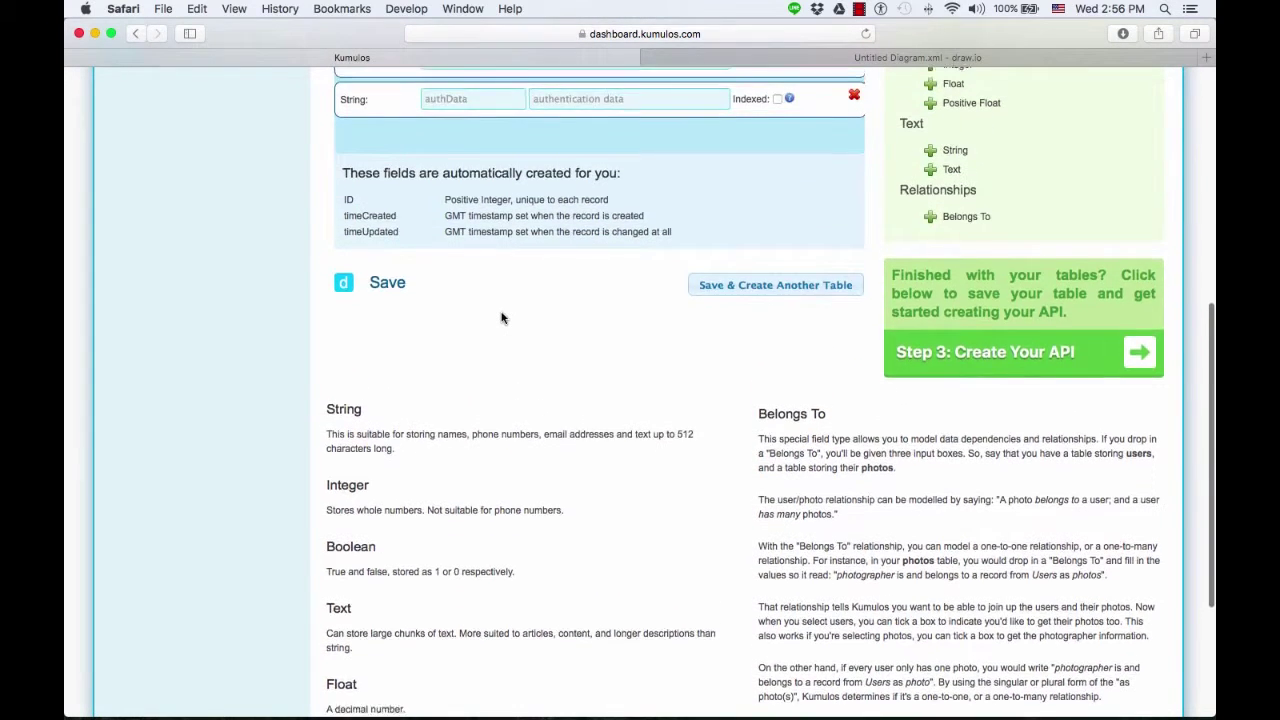
pyautogui.scroll(-3, 502, 318)
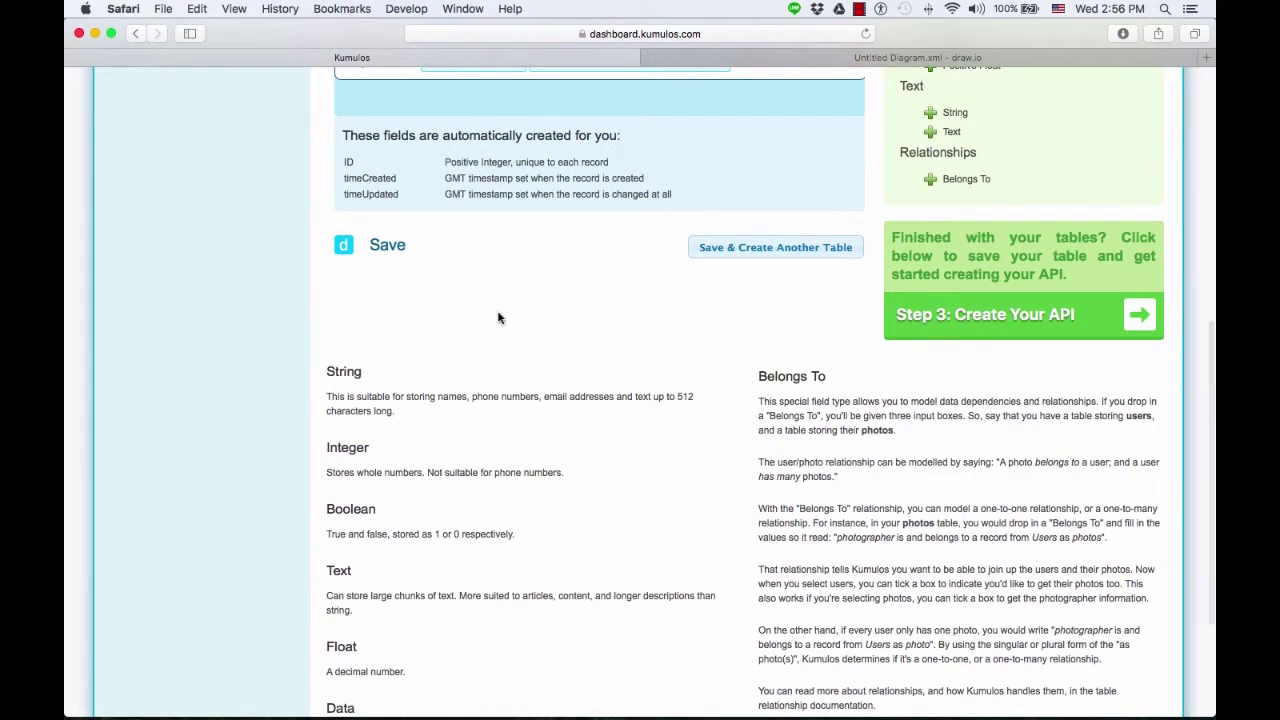
pyautogui.scroll(-3, 499, 318)
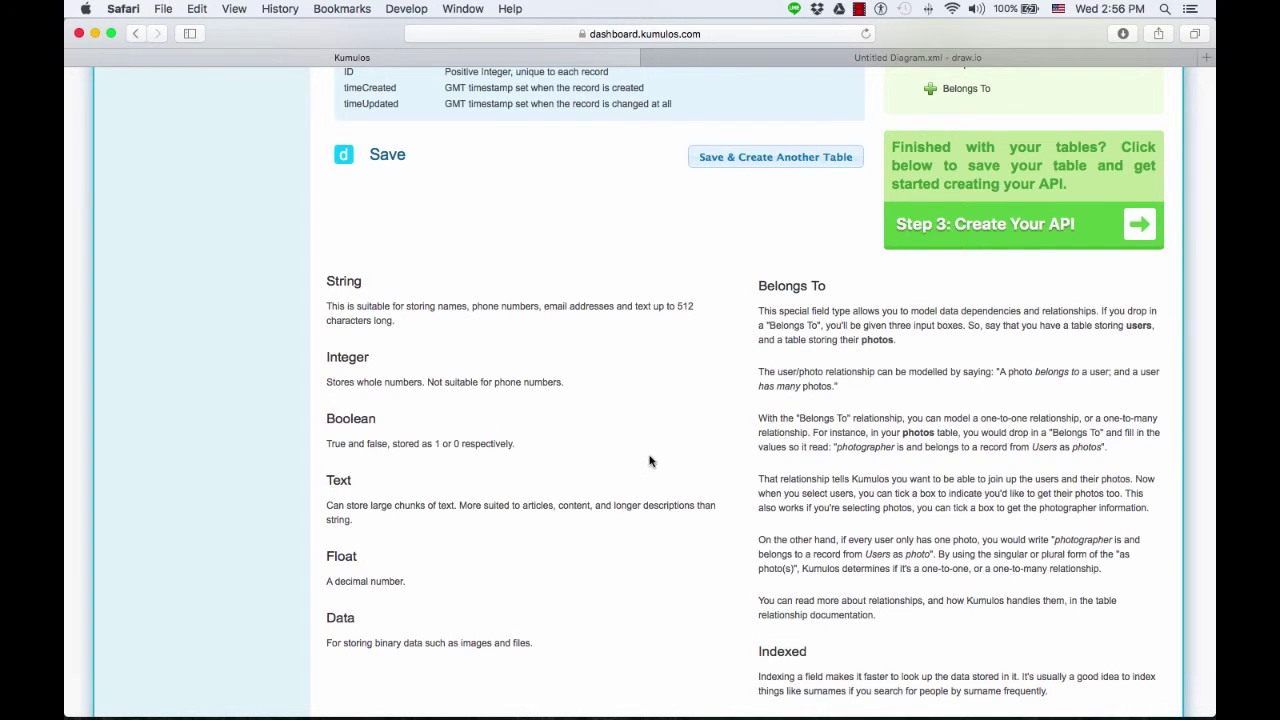
pyautogui.scroll(5, 650, 462)
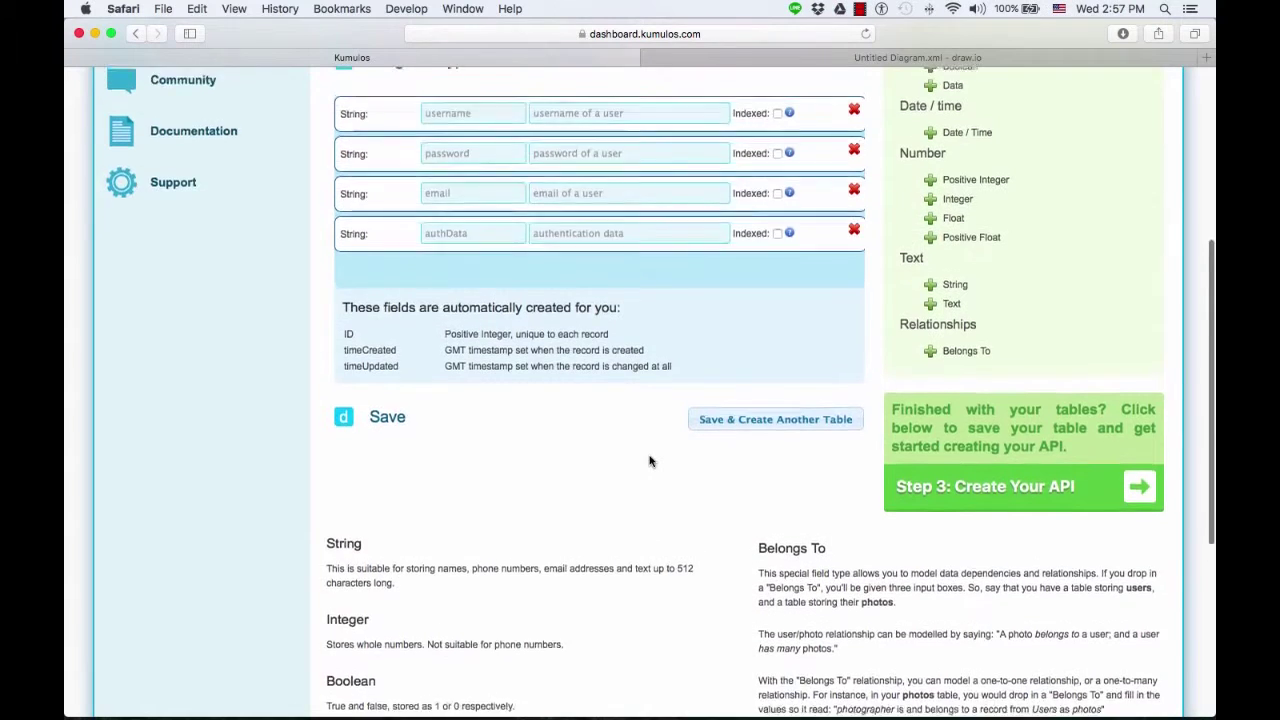
pyautogui.scroll(3, 650, 461)
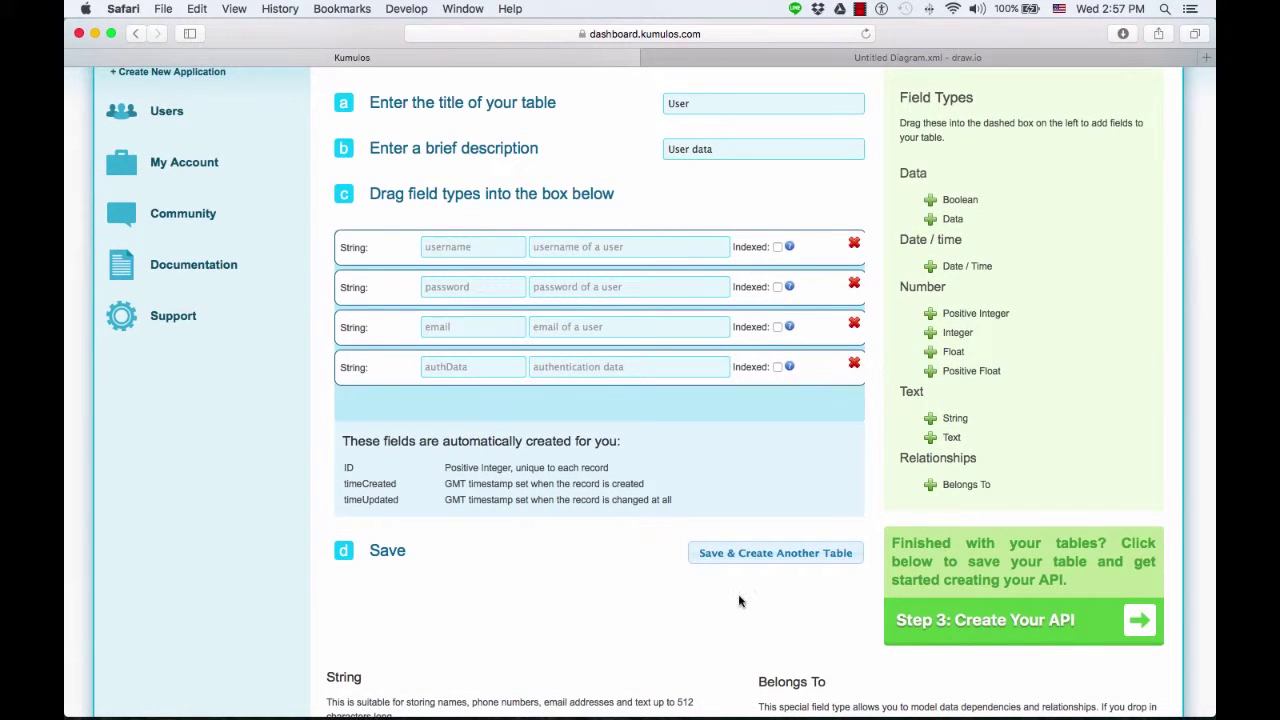
# Step: Save the User table and start another table titled Post with the description "Posts of a user"
pyautogui.click(762, 560)
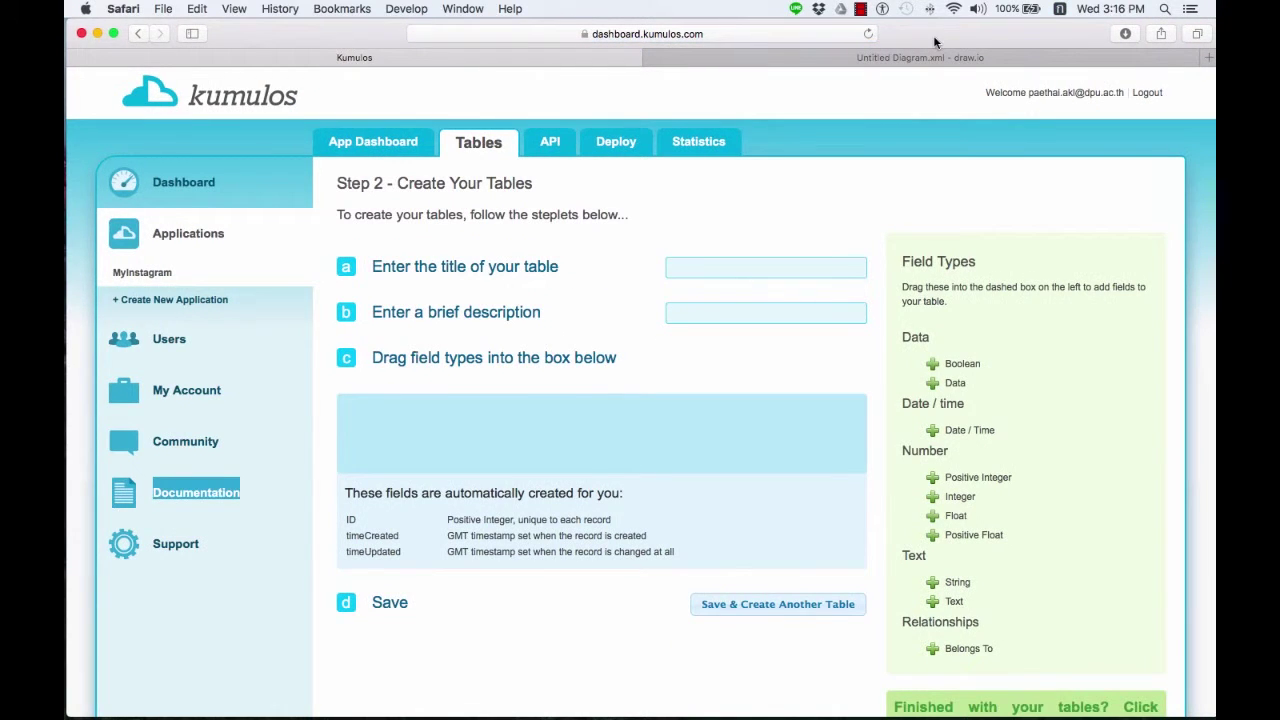
pyautogui.moveTo(935, 42); pyautogui.dragTo(933, 42)
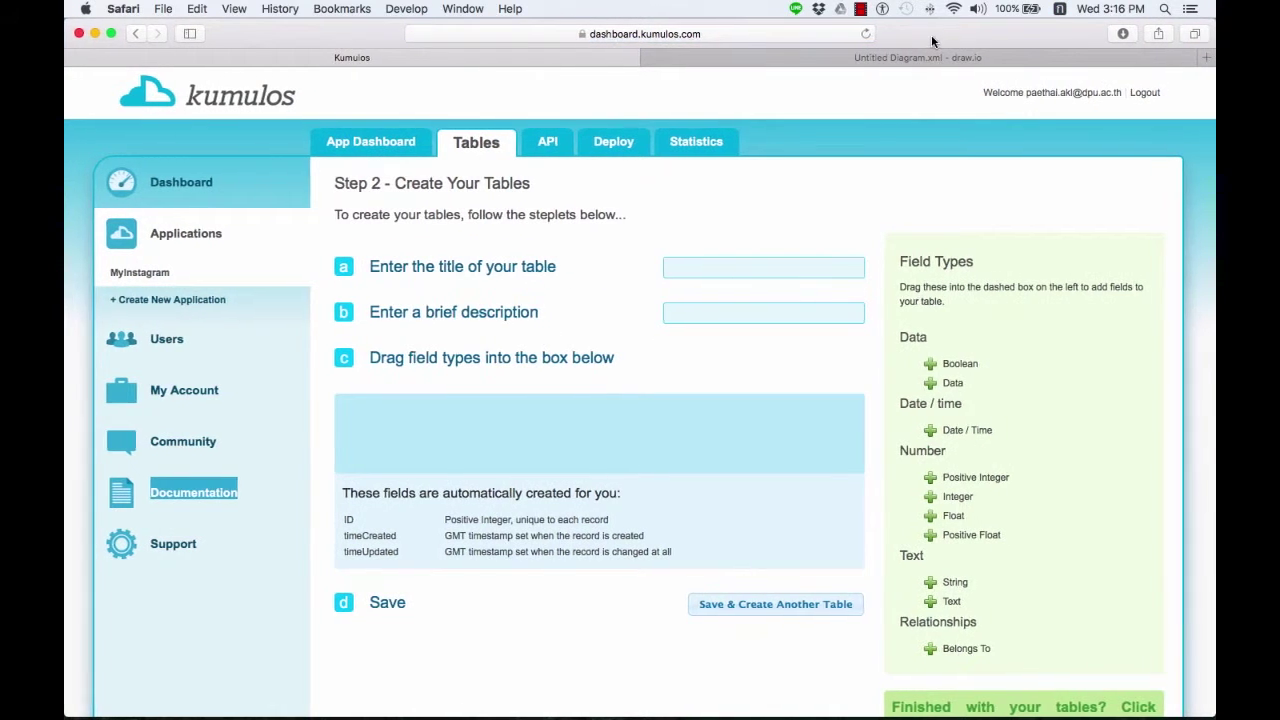
pyautogui.click(728, 268)
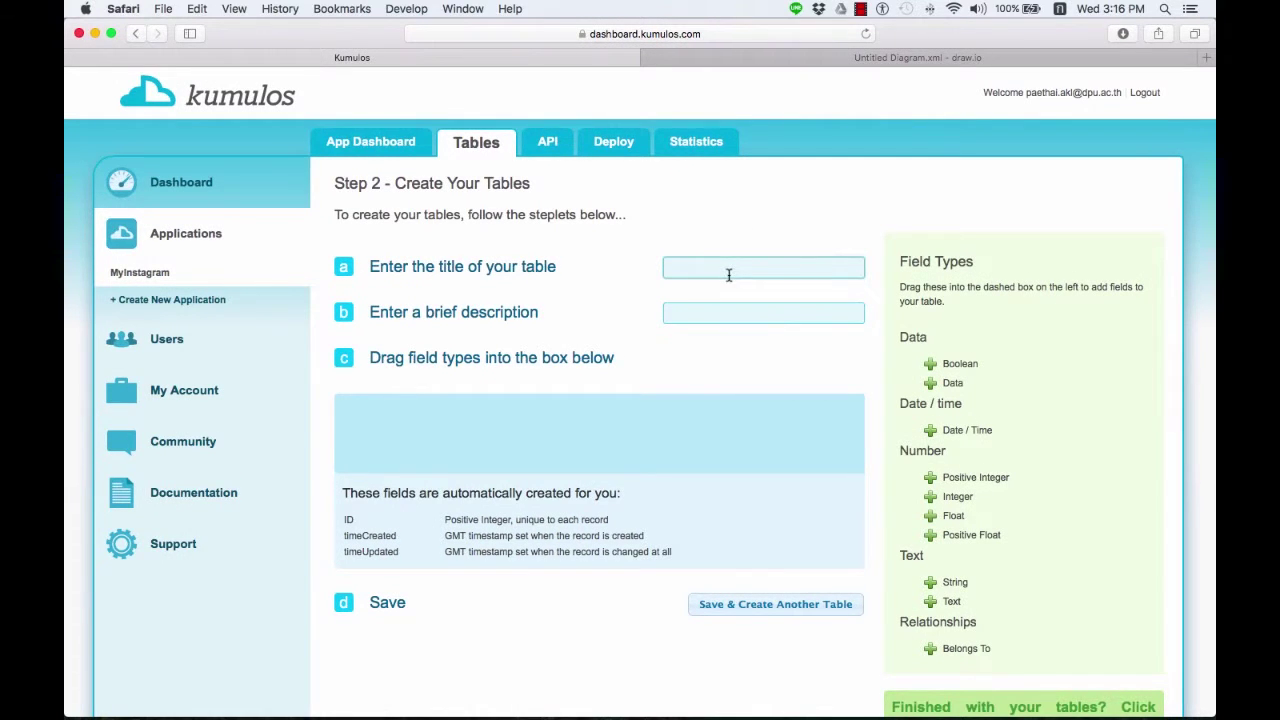
pyautogui.write('ost')
pyautogui.press('Tab')
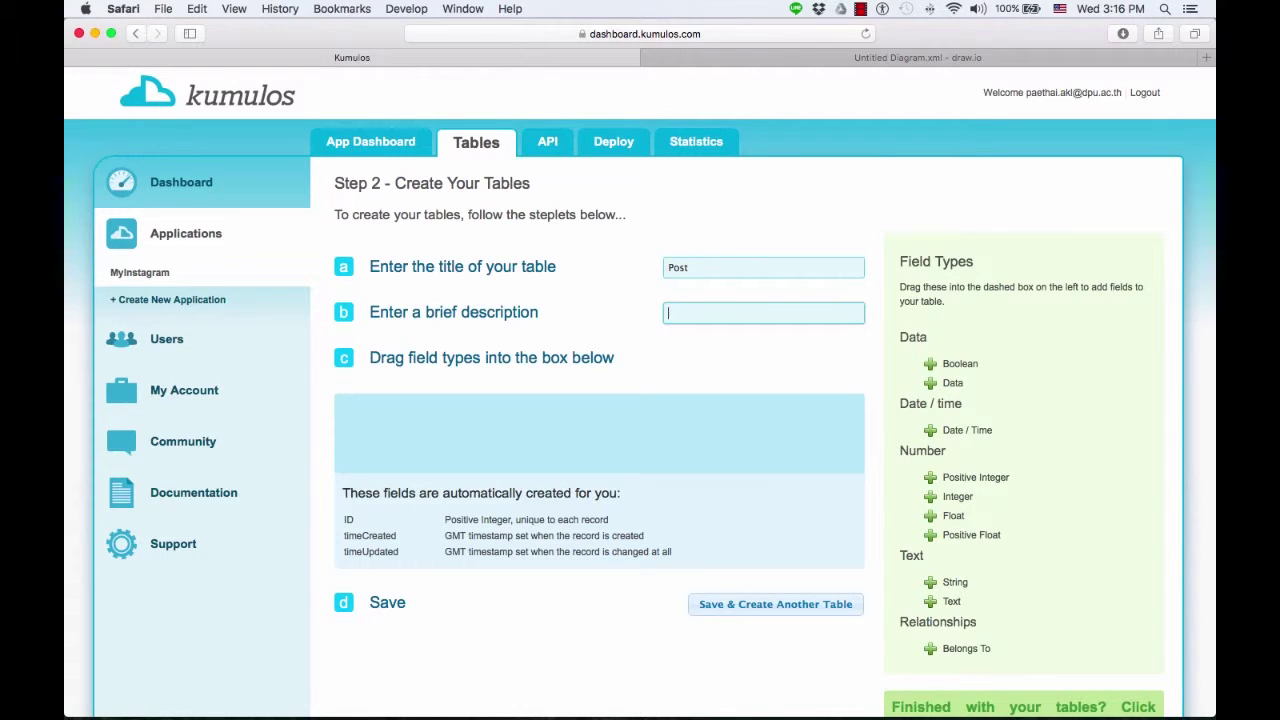
pyautogui.write('Posts of a user')
pyautogui.press('Tab')
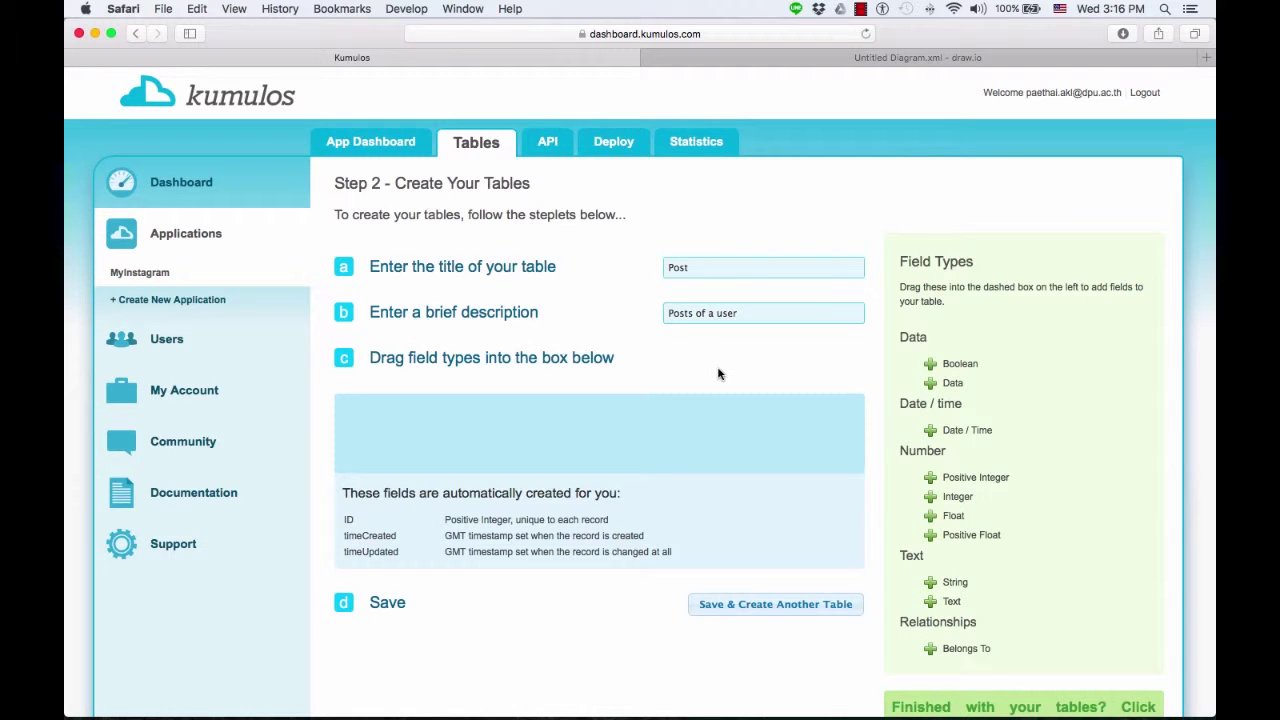
# Step: Check the Post entity in the draw.io diagram, and add a Belongs To relationship linking postOwner in this table to Users as posts
pyautogui.click(833, 60)
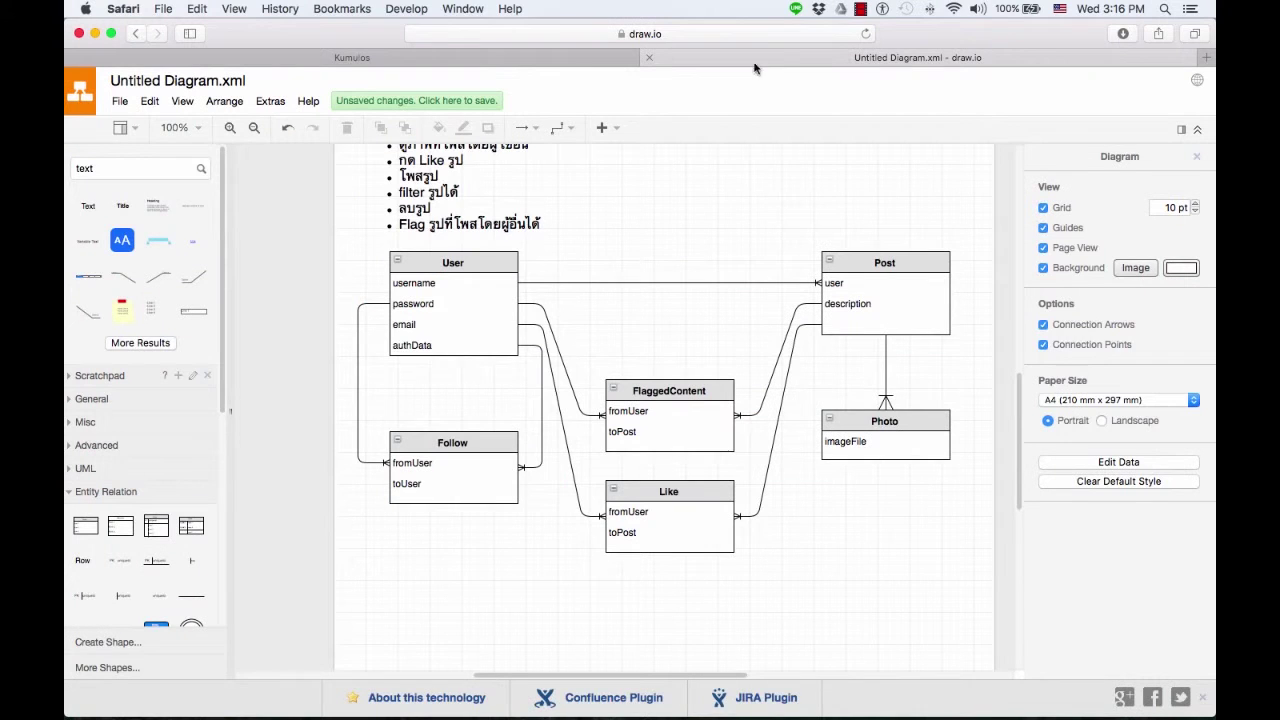
pyautogui.click(491, 60)
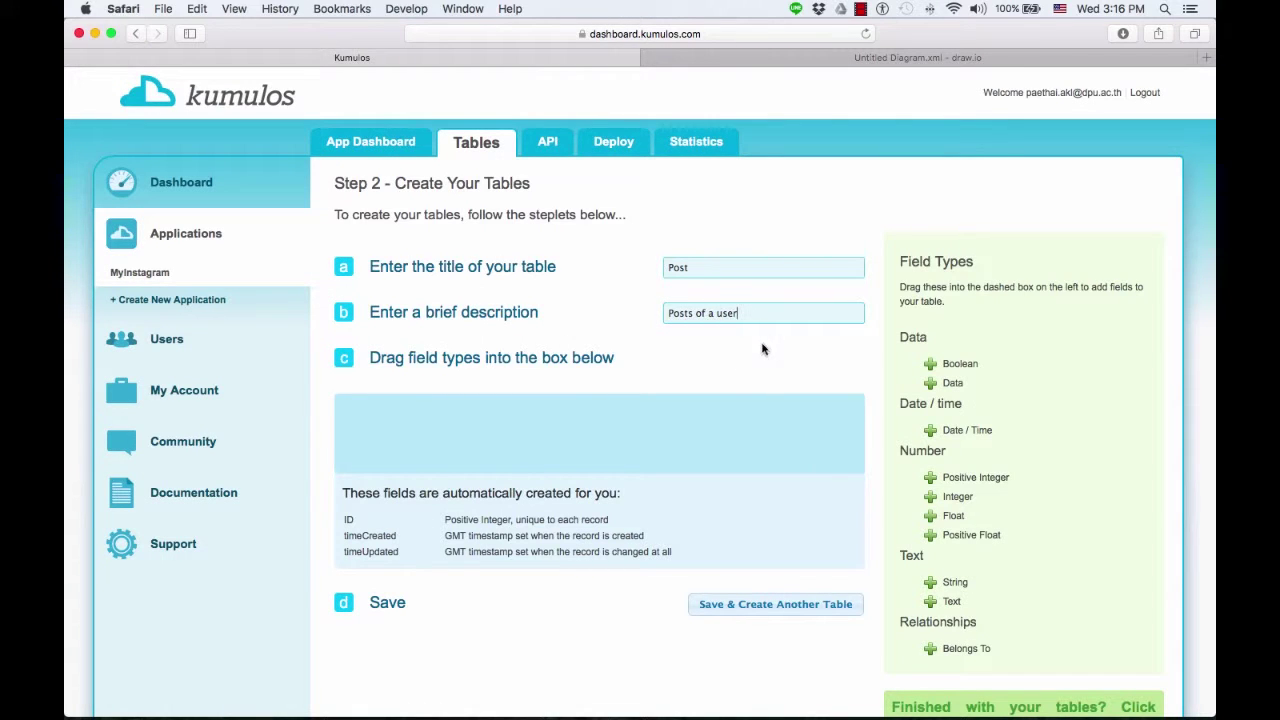
pyautogui.scroll(-2, 868, 572)
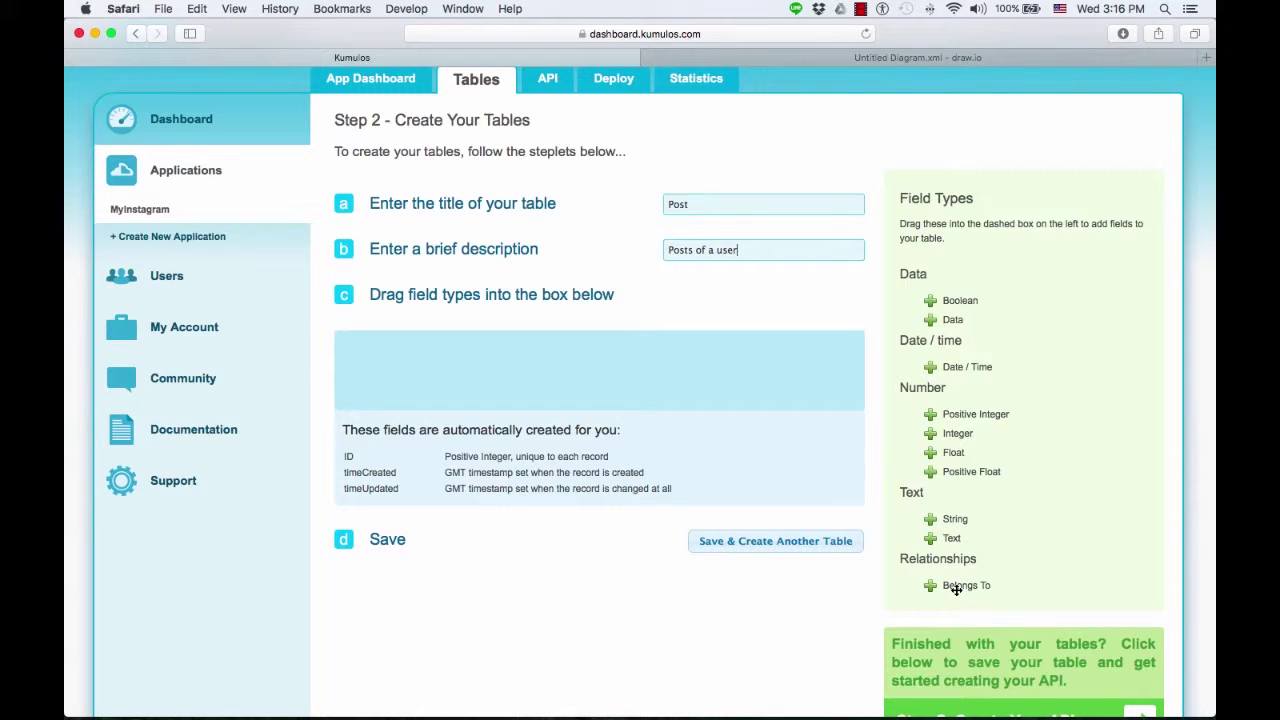
pyautogui.moveTo(961, 590); pyautogui.dragTo(497, 378)
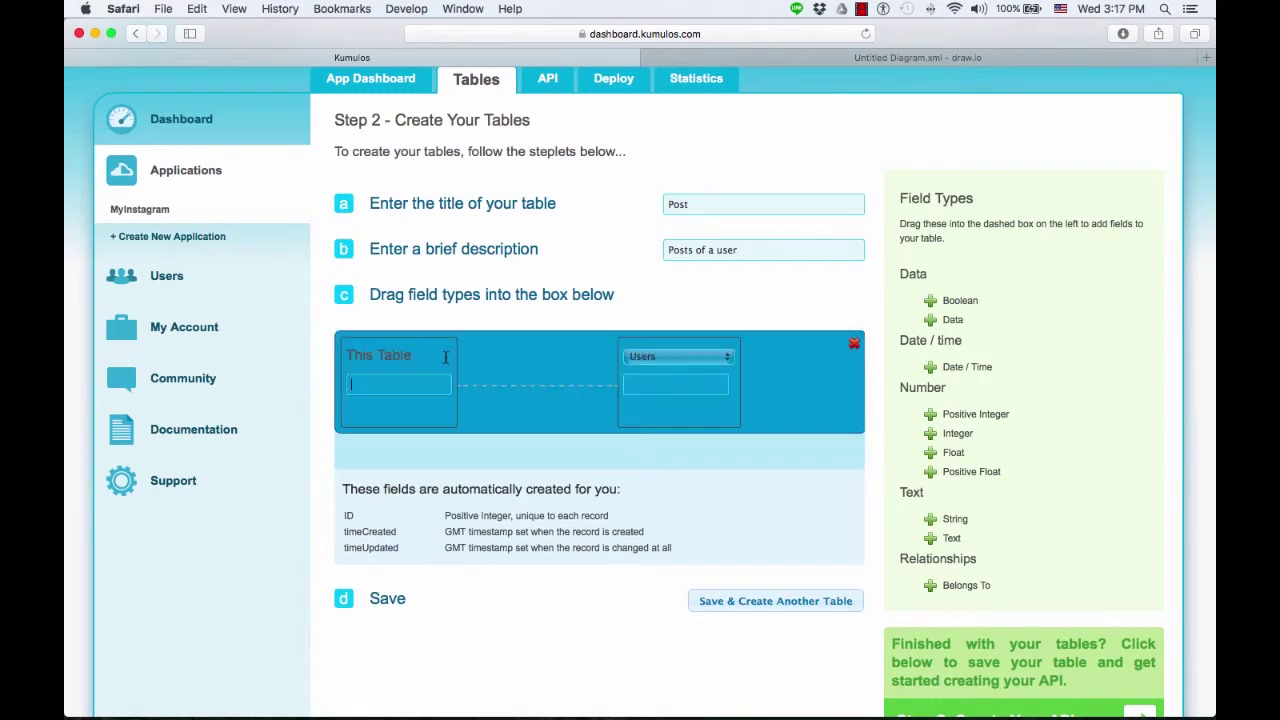
pyautogui.click(414, 374)
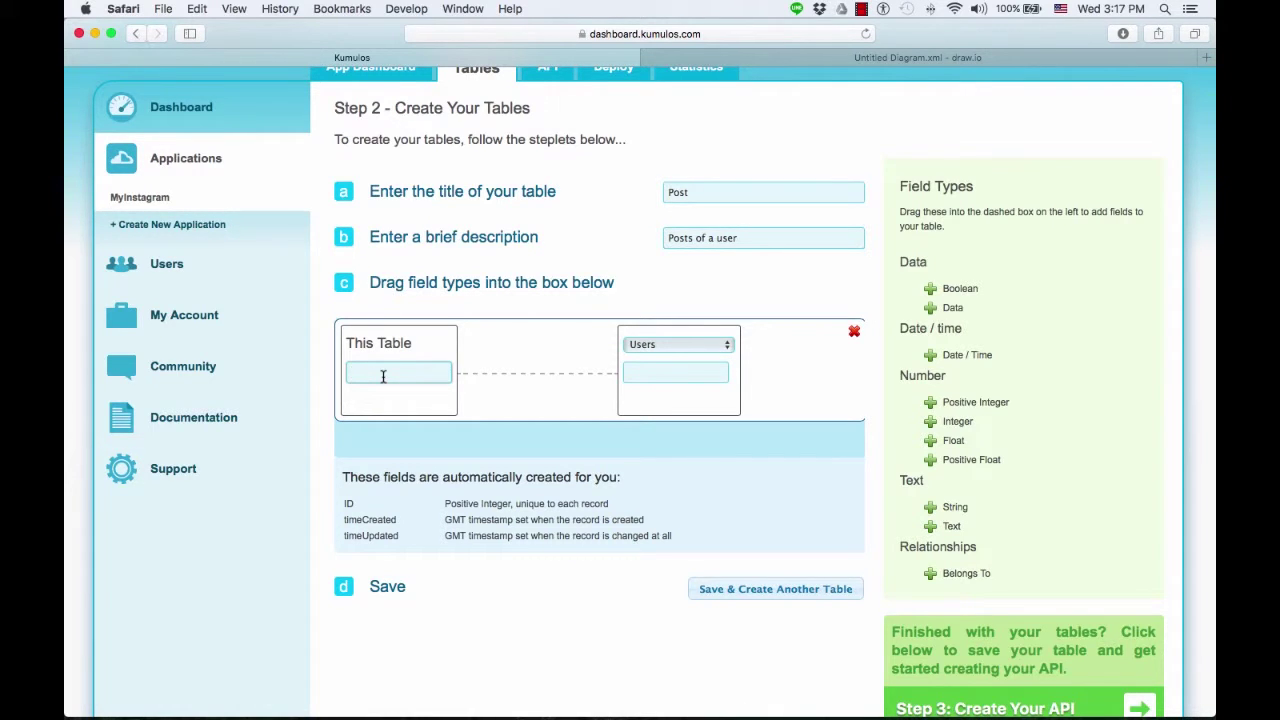
pyautogui.write('u')
pyautogui.write('ostOwner')
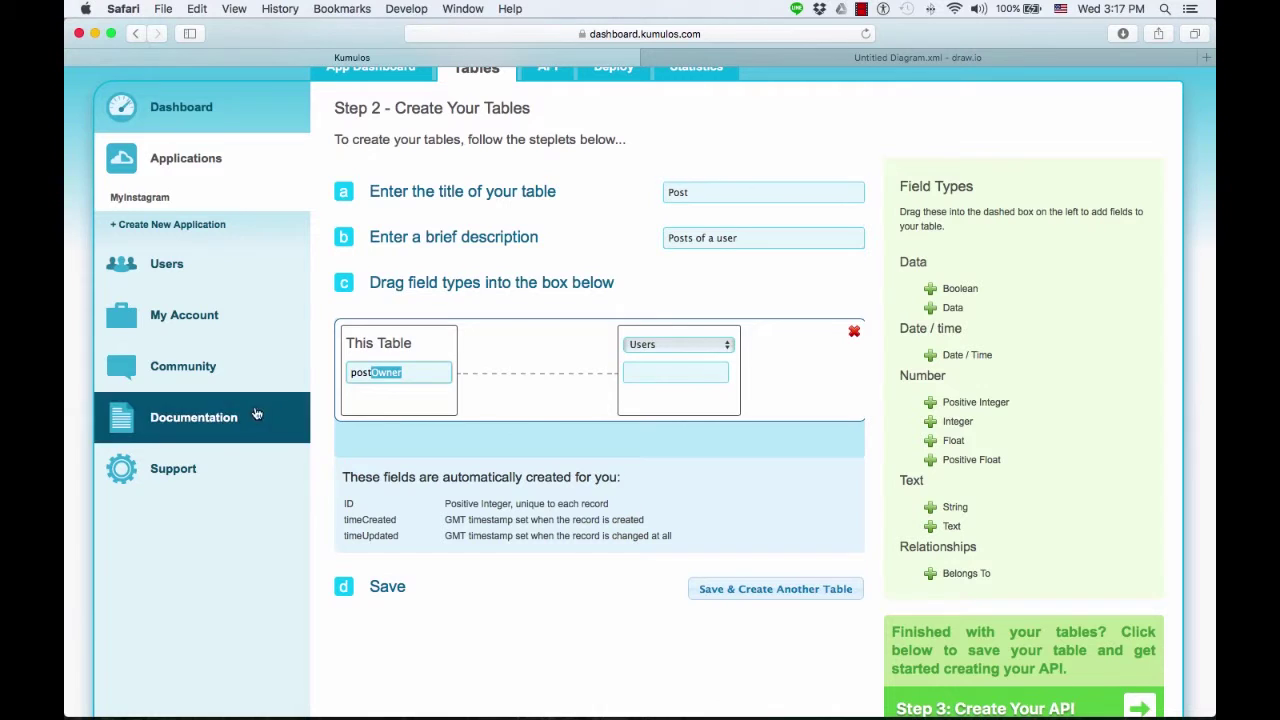
pyautogui.click(655, 373)
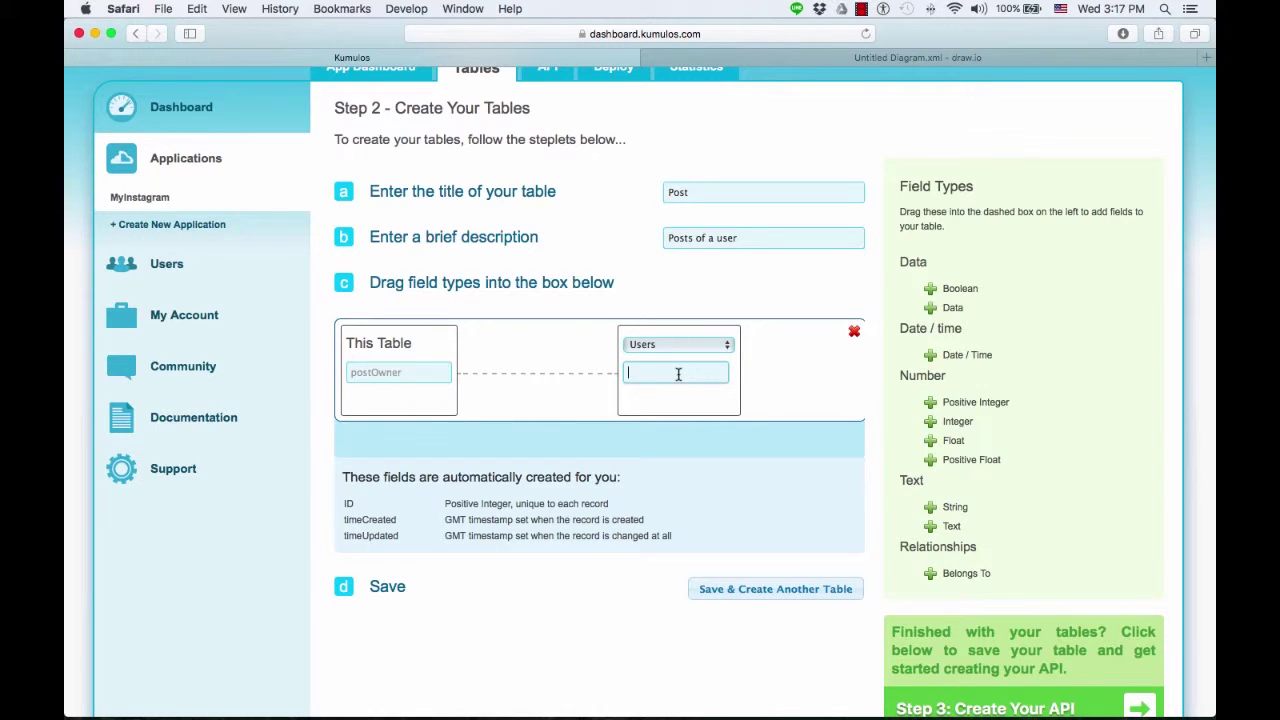
pyautogui.write('posts')
pyautogui.click(768, 527)
# Step: Add a Text field named description with the comment "The description of the post" to the Post table
pyautogui.scroll(1, 768, 527)
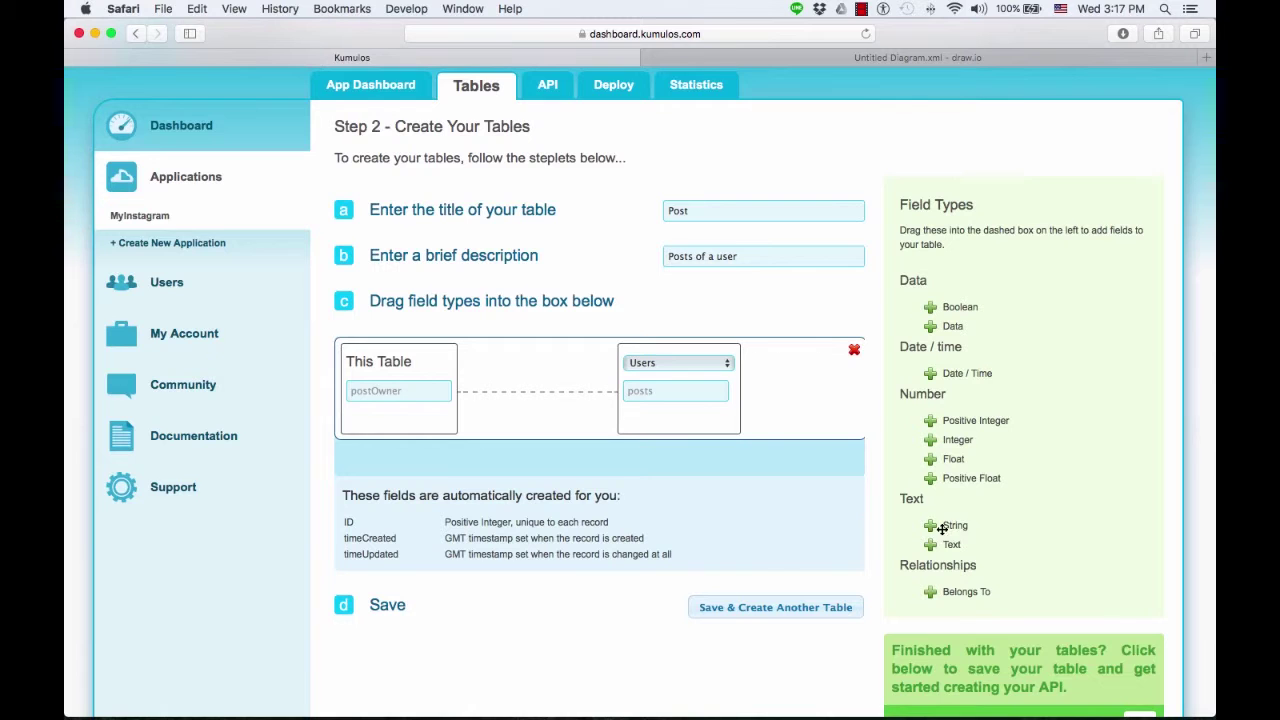
pyautogui.moveTo(951, 545); pyautogui.dragTo(600, 460)
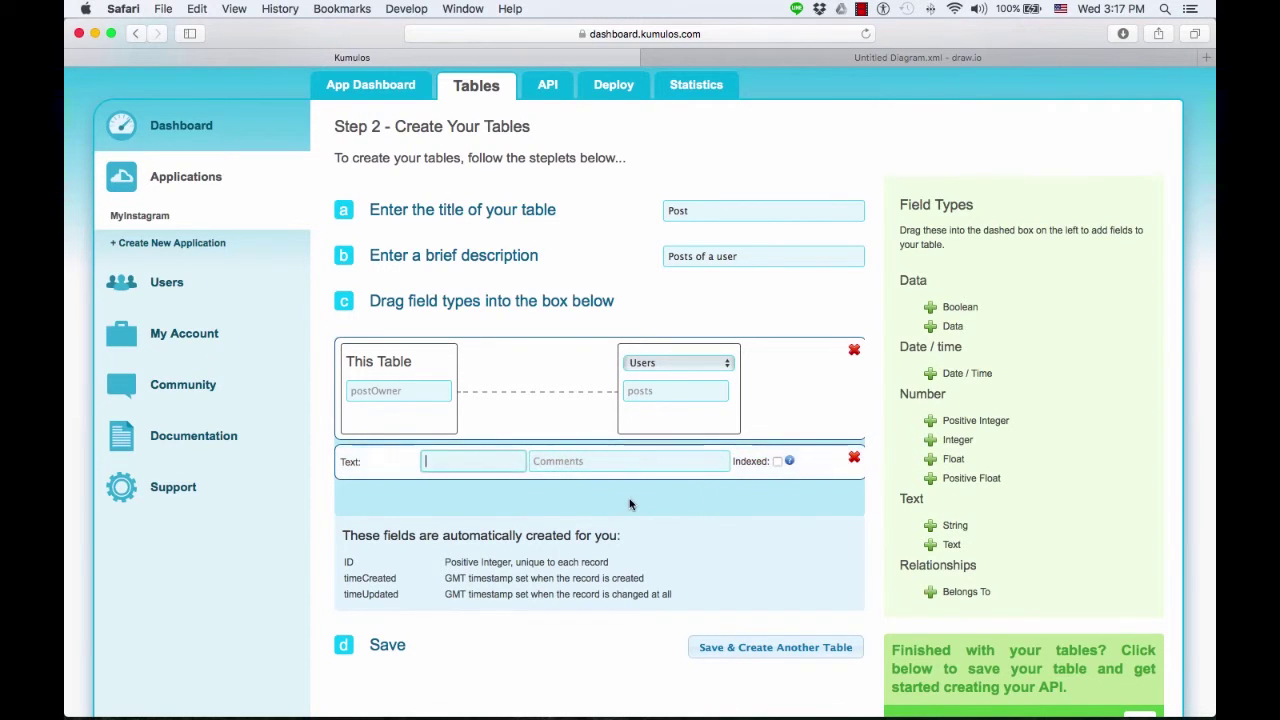
pyautogui.write('des')
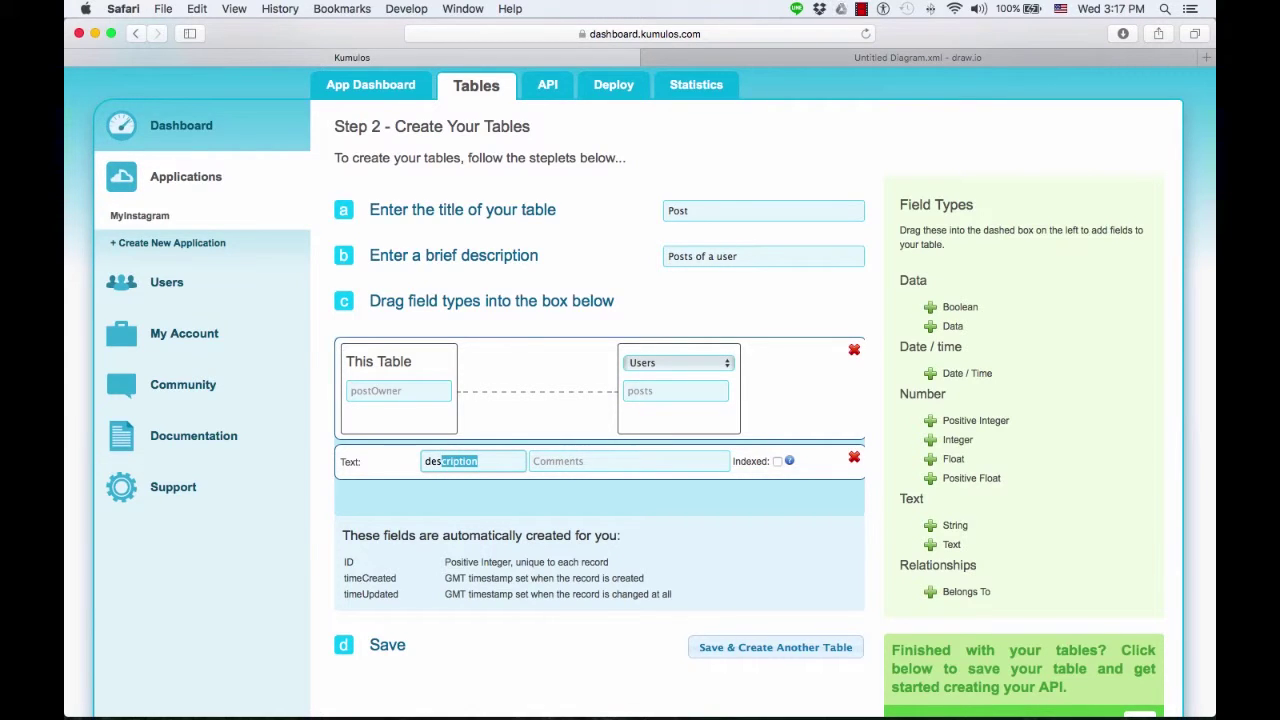
pyautogui.press('Tab')
pyautogui.write('T')
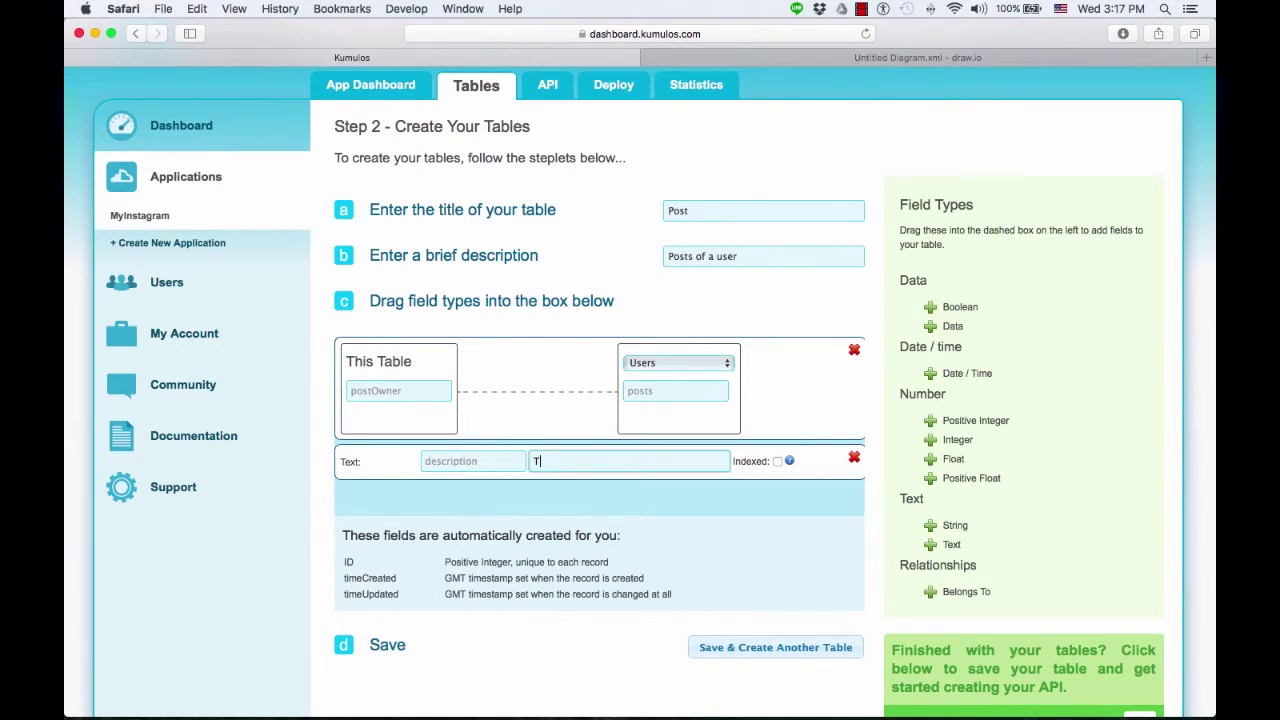
pyautogui.write('he dess')
pyautogui.write('ription of the')
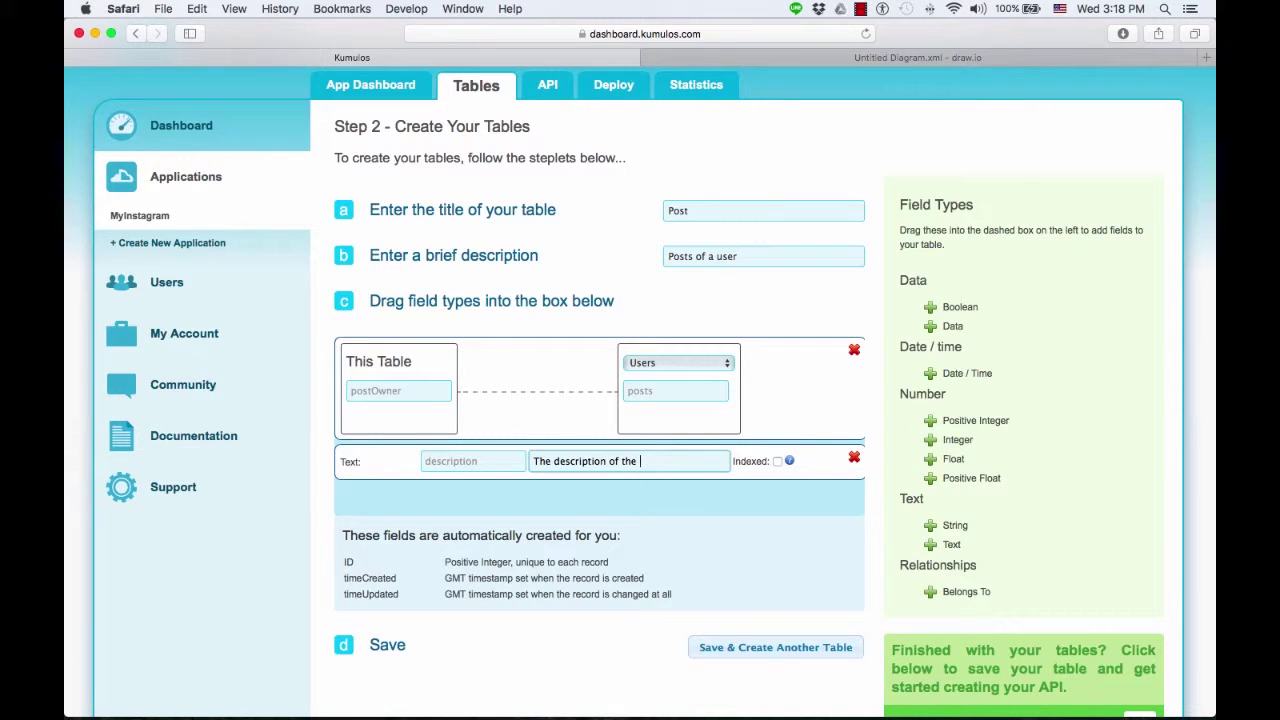
pyautogui.write('post')
pyautogui.click(740, 533)
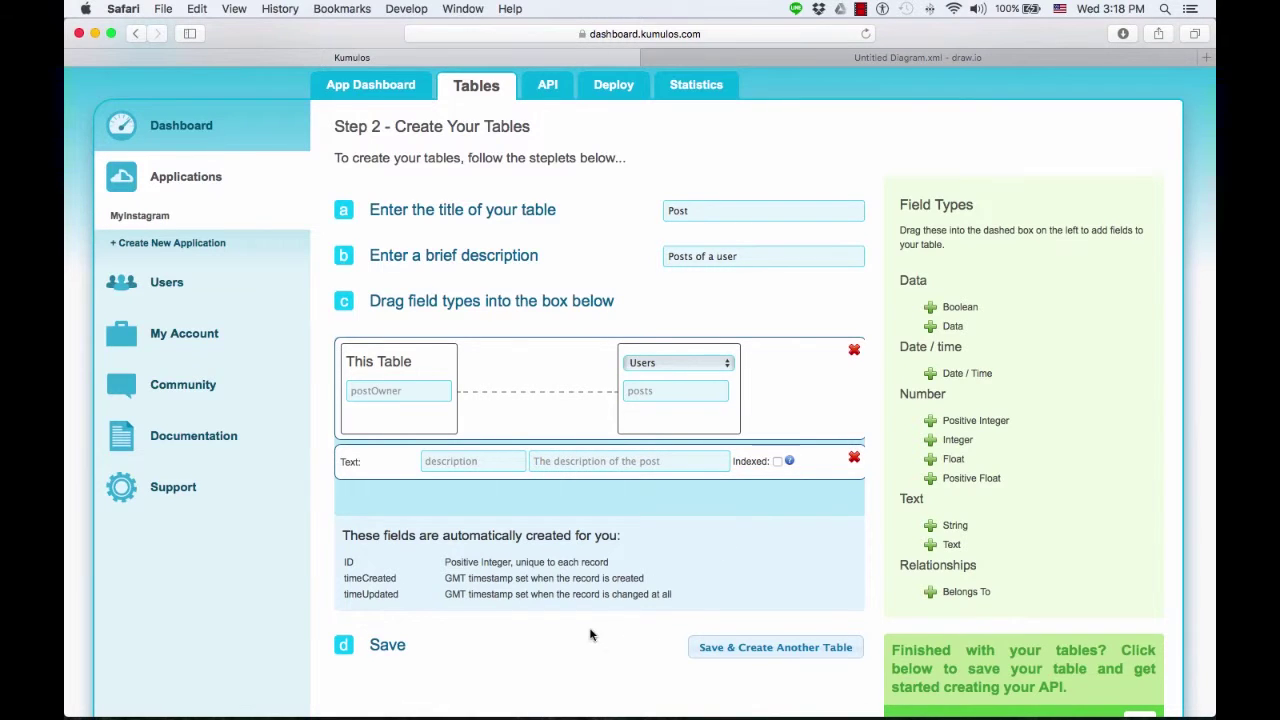
# Step: Save the Post table, and start another table titled Photo with the description "Photos in a post", following the draw.io diagram
pyautogui.click(748, 652)
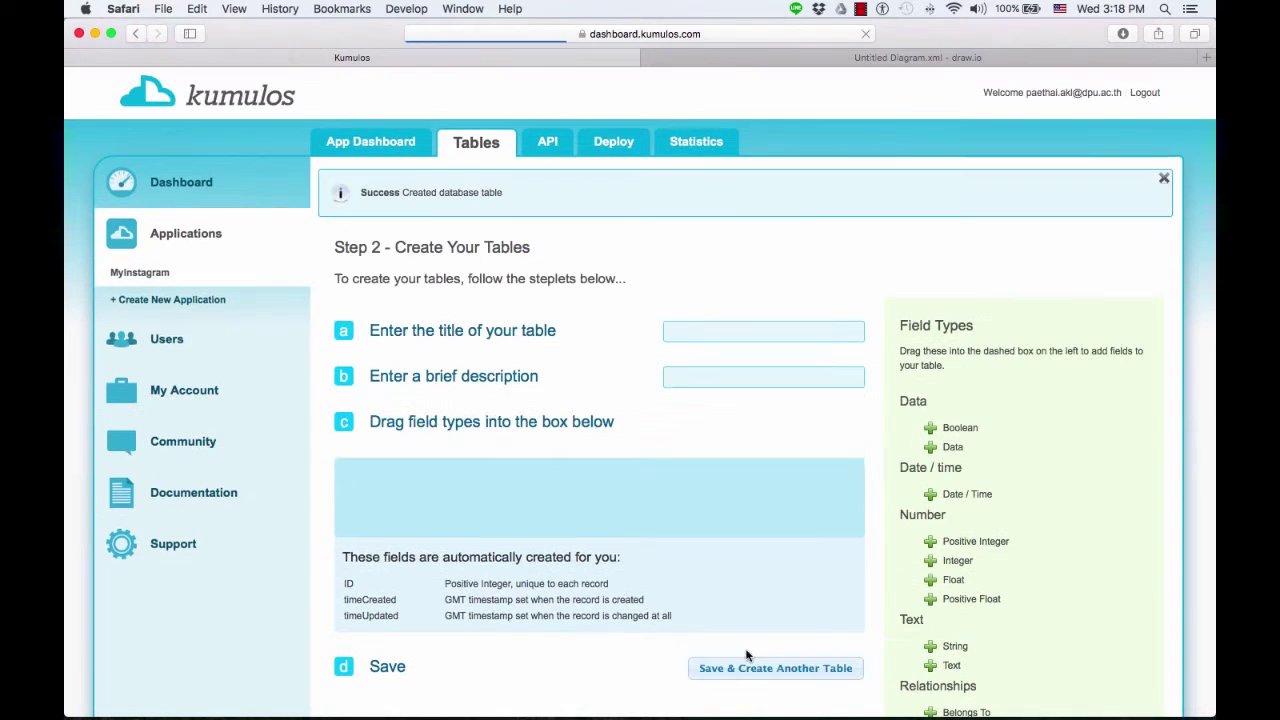
pyautogui.scroll(-2, 694, 435)
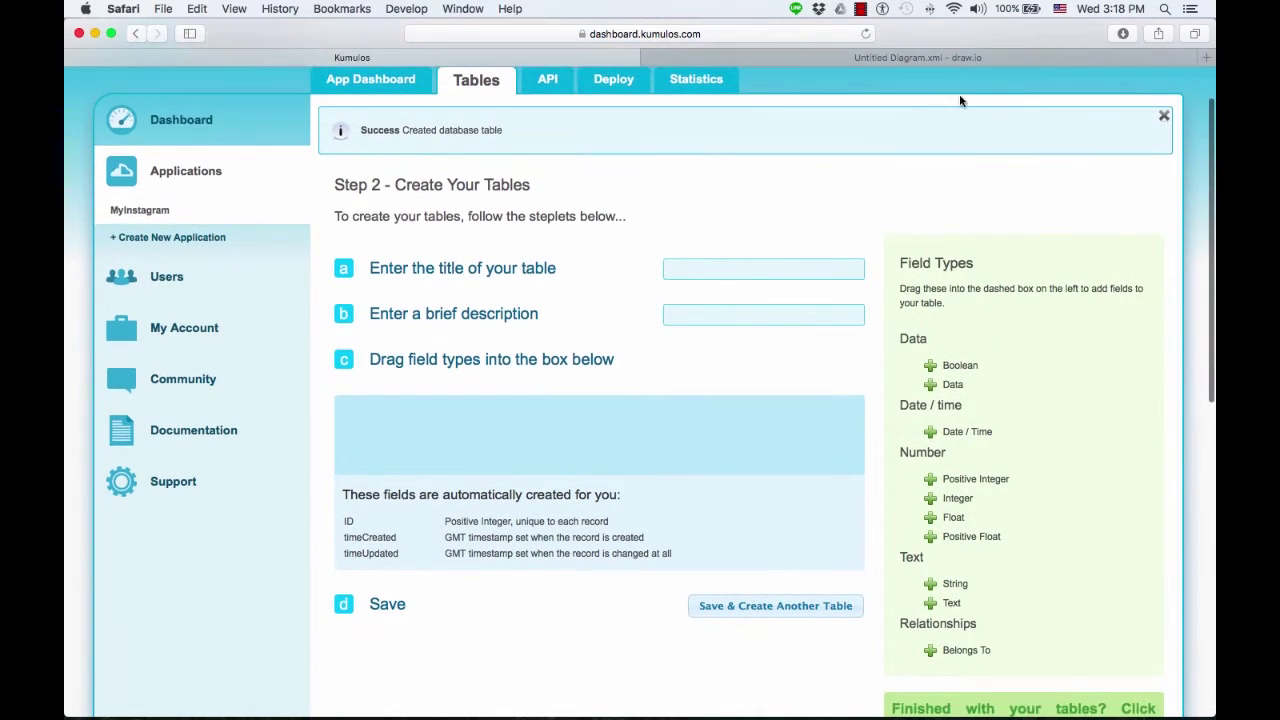
pyautogui.click(917, 57)
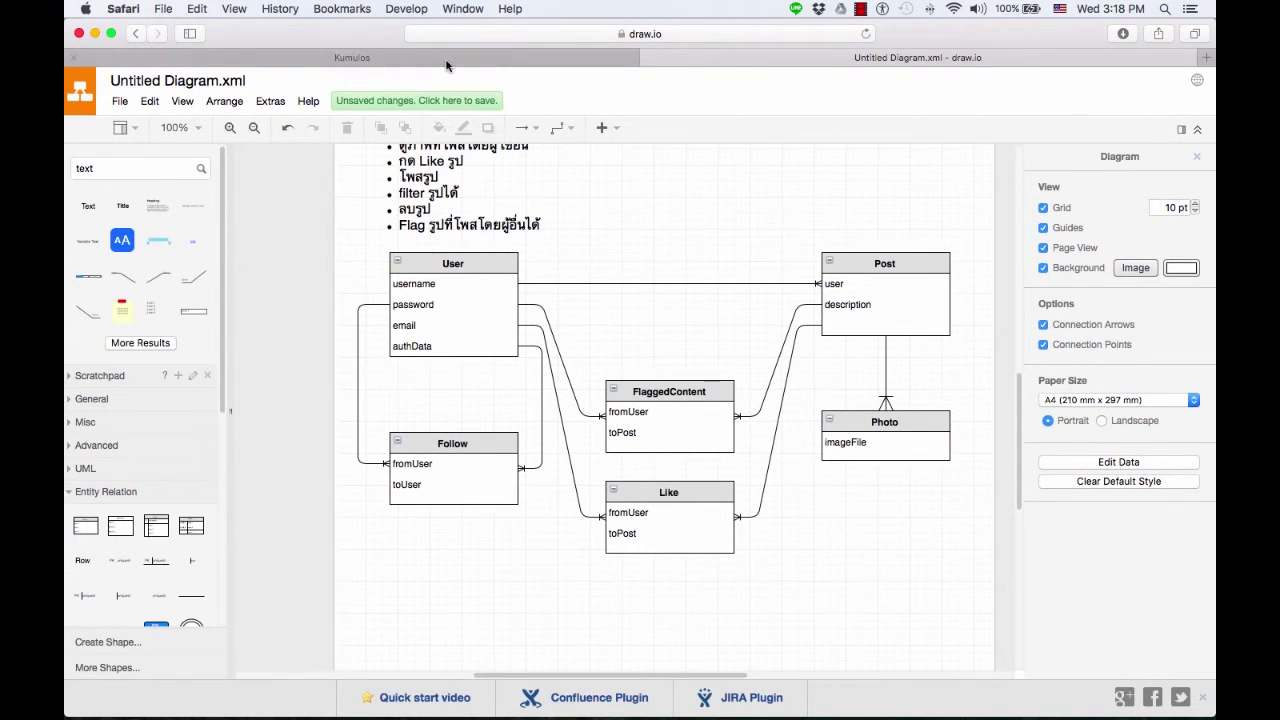
pyautogui.click(352, 57)
pyautogui.click(705, 270)
pyautogui.write('Po')
pyautogui.press('BackSpace')
pyautogui.write('hoto')
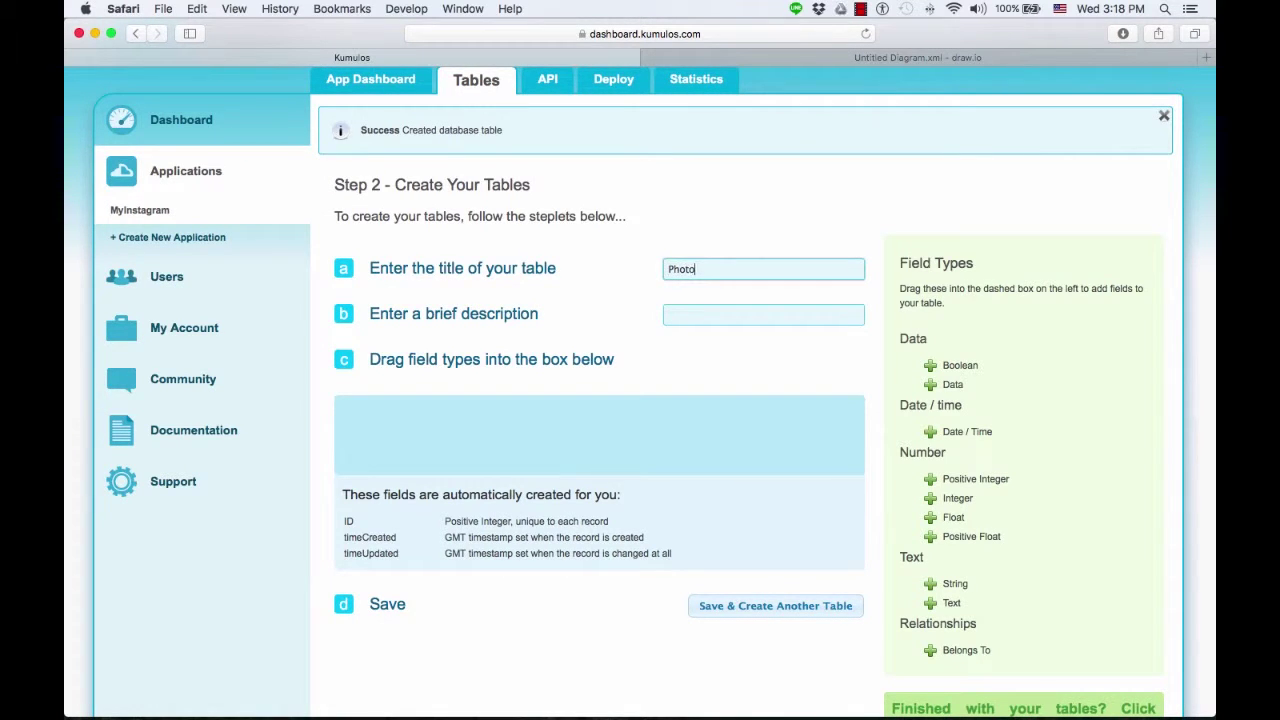
pyautogui.press('Tab')
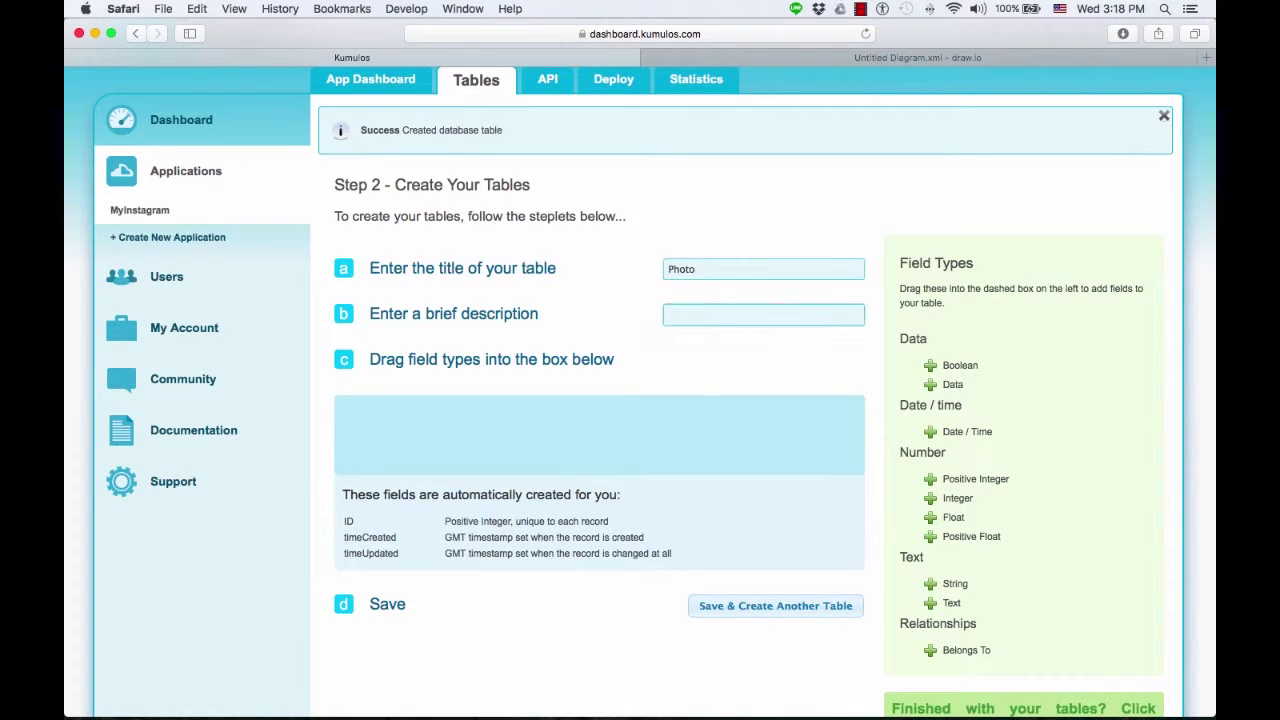
pyautogui.write('Photos in a post')
# Step: Add a Belongs To relationship linking postData in the Photo table to Posts as photos
pyautogui.moveTo(965, 650); pyautogui.dragTo(570, 429)
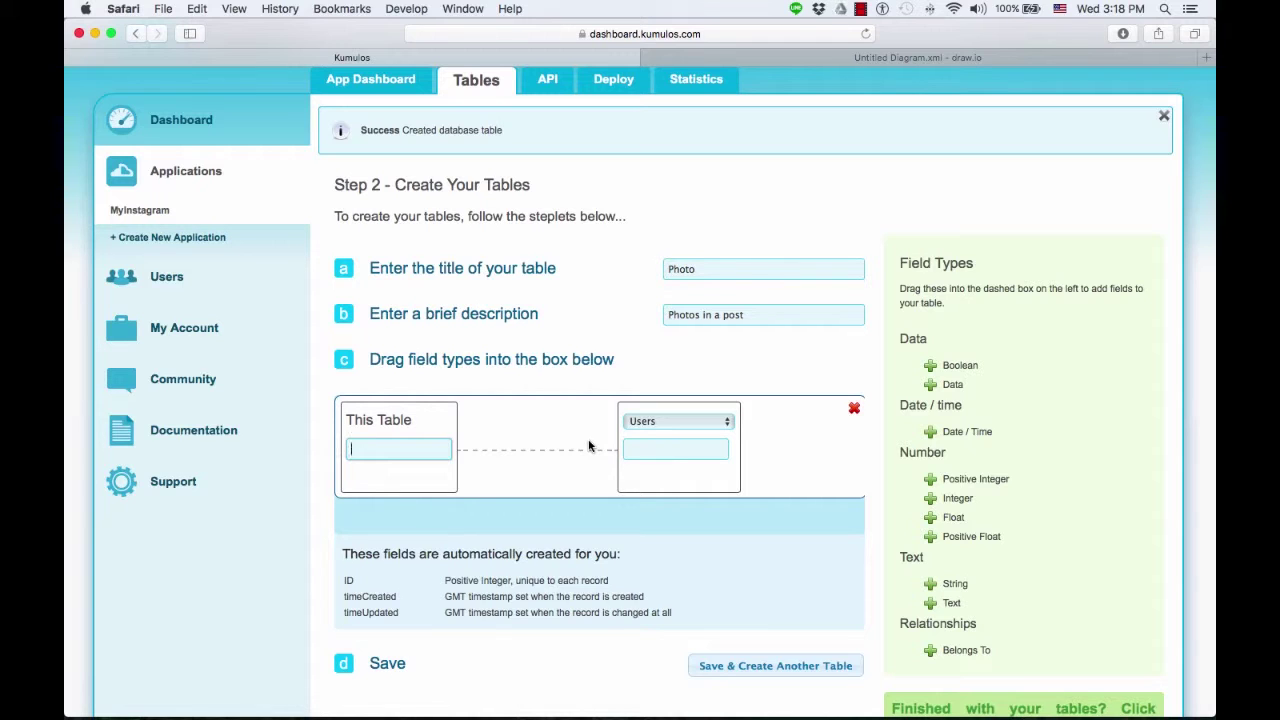
pyautogui.write('postd')
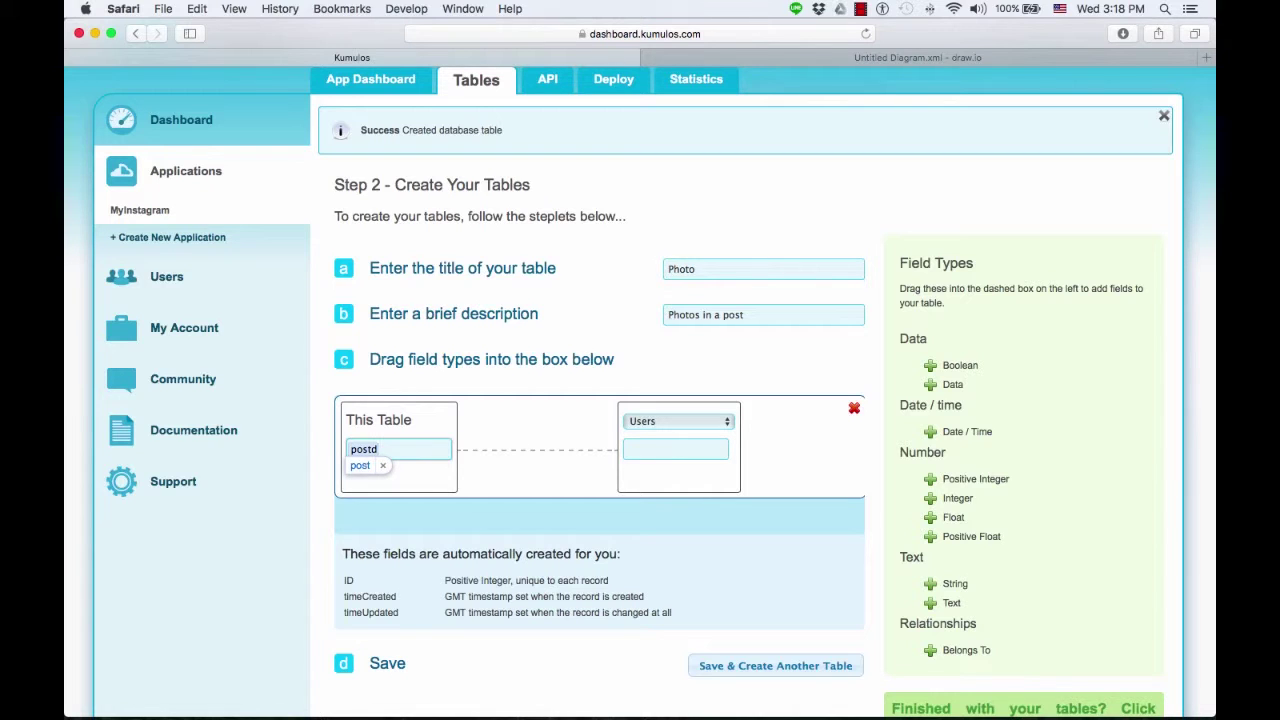
pyautogui.press('BackSpace')
pyautogui.write('Data')
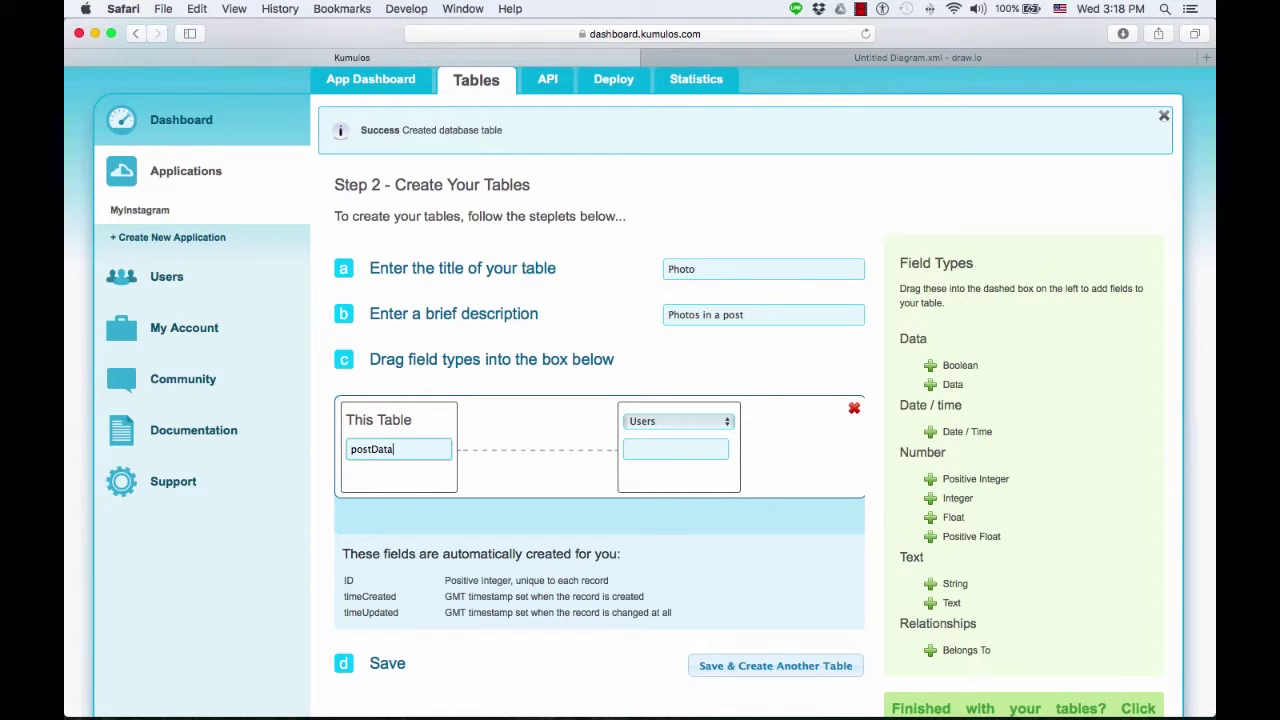
pyautogui.click(676, 421)
pyautogui.click(654, 440)
pyautogui.click(657, 454)
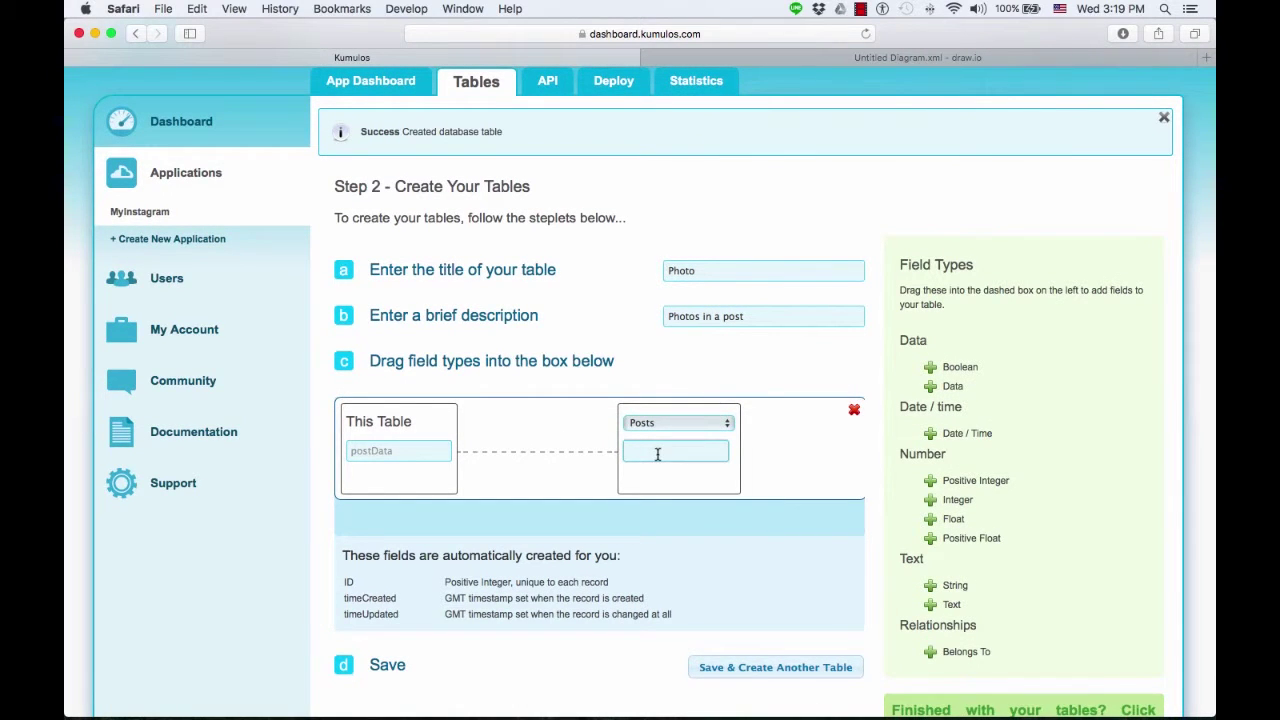
pyautogui.write('photos')
pyautogui.click(781, 484)
# Step: Add a Data field named ImageData with the comment "The image data of a photo" to the Photo table
pyautogui.moveTo(953, 386); pyautogui.dragTo(570, 515)
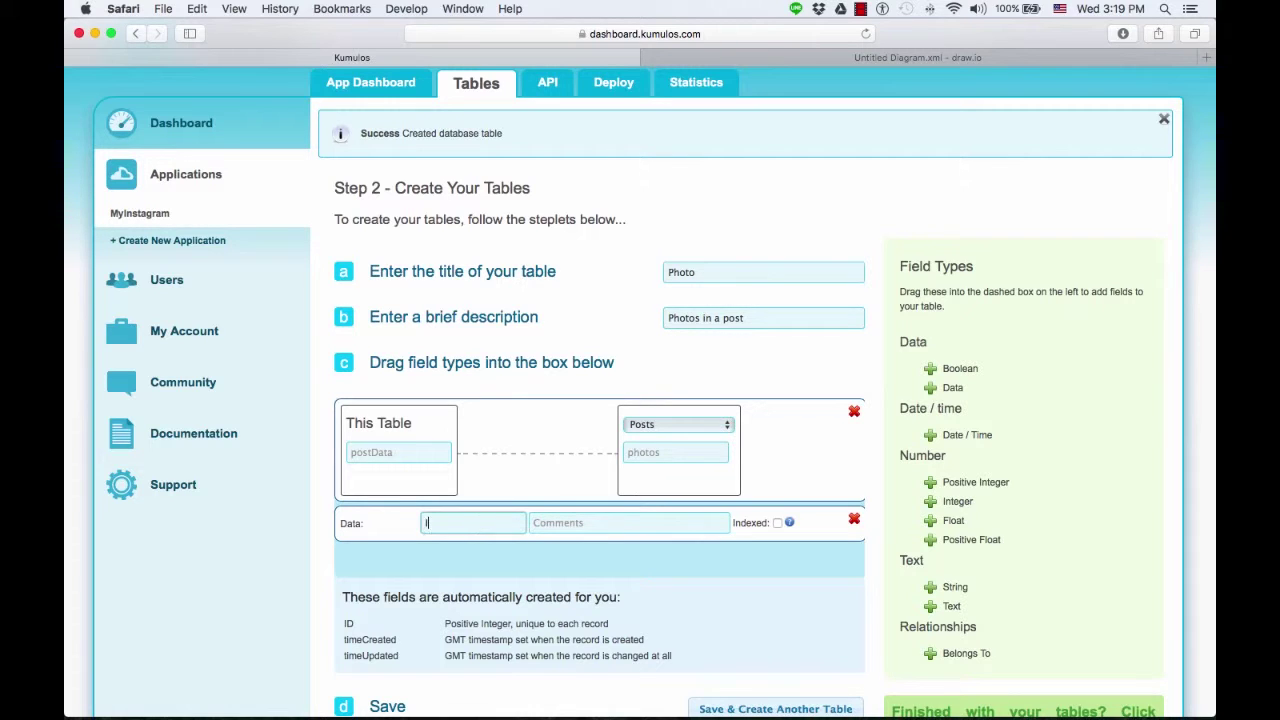
pyautogui.write('mageData')
pyautogui.click(534, 522)
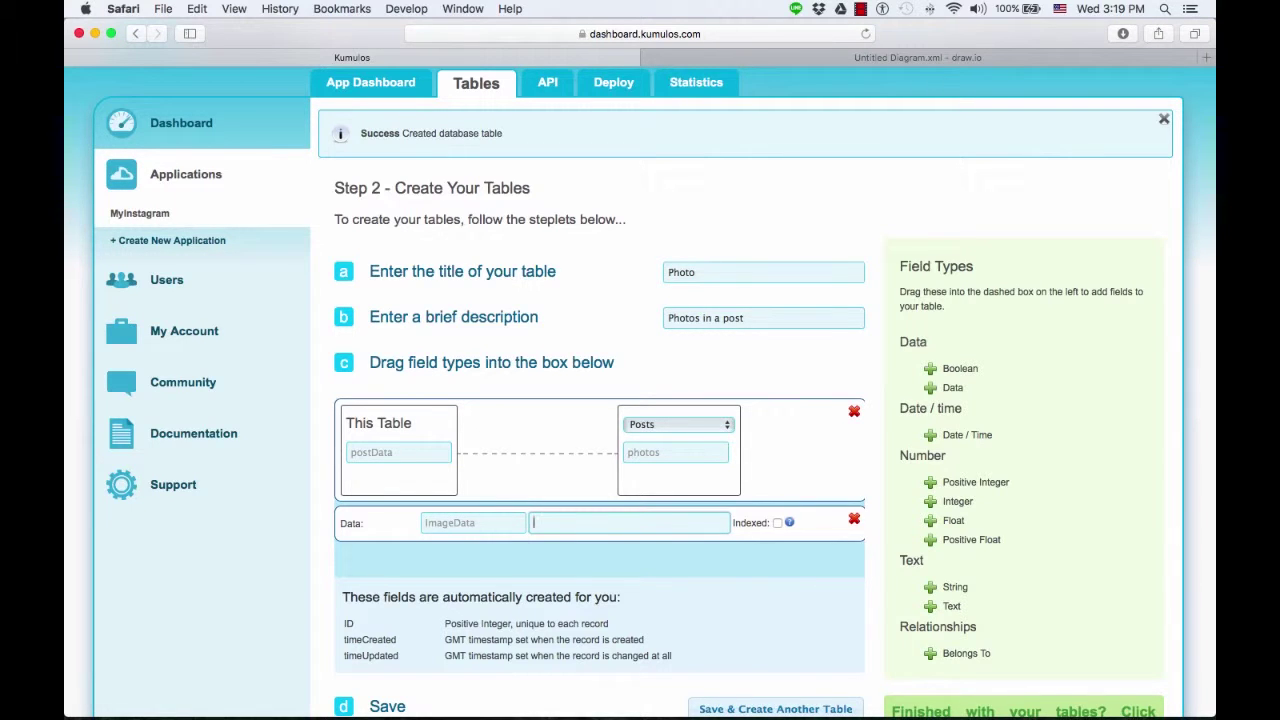
pyautogui.write('The')
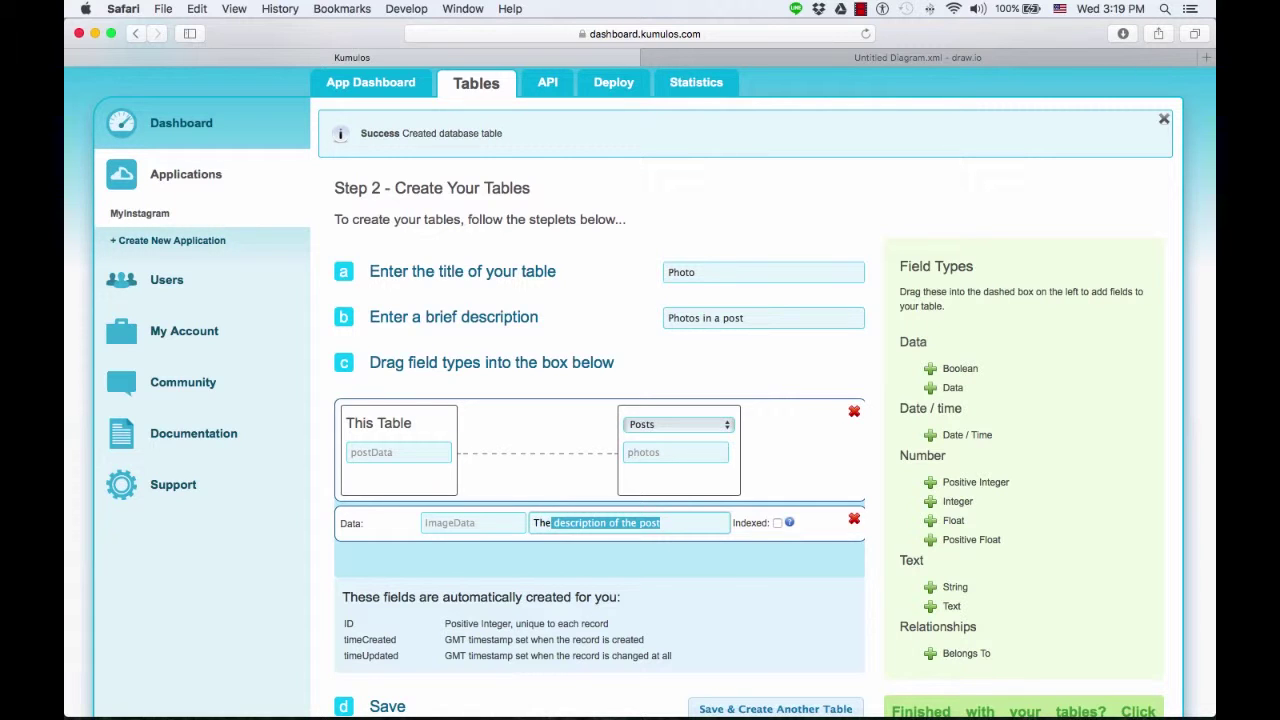
pyautogui.write(' im')
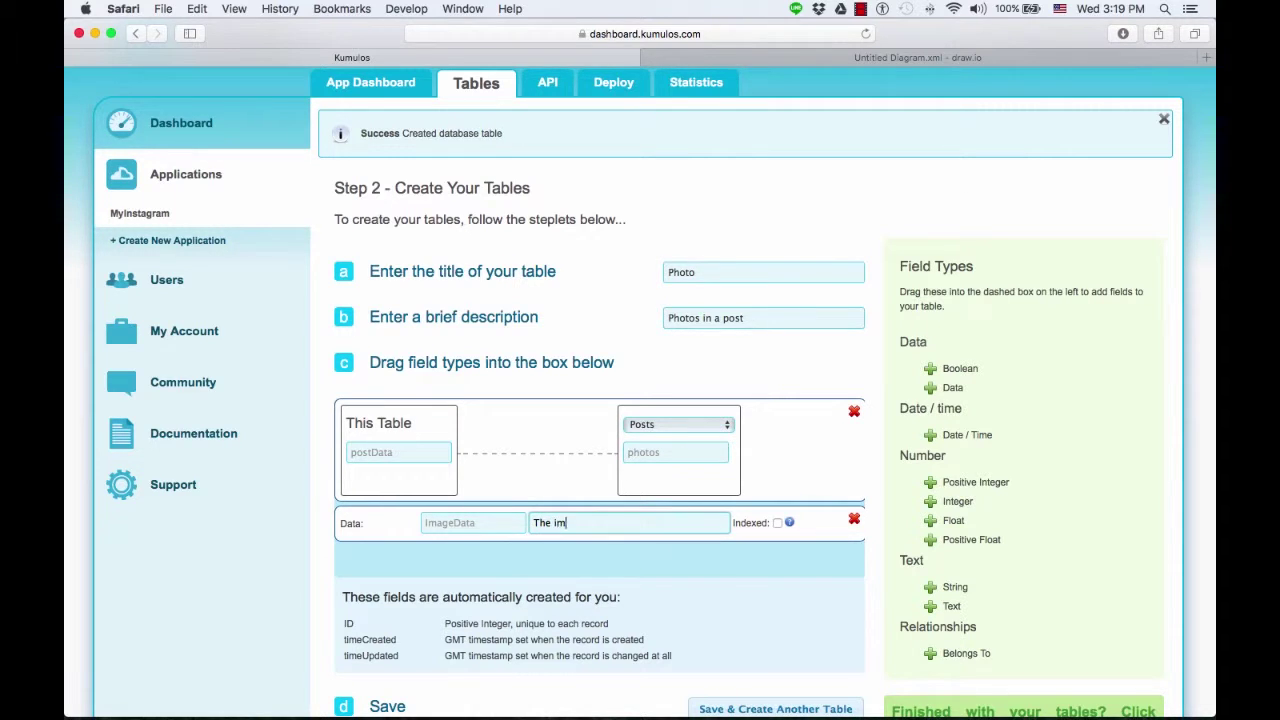
pyautogui.write('age data of ta photo')
pyautogui.click(765, 575)
# Step: Save the Photo table, and title the next table Follow after checking the entities in the draw.io diagram
pyautogui.scroll(-3, 766, 574)
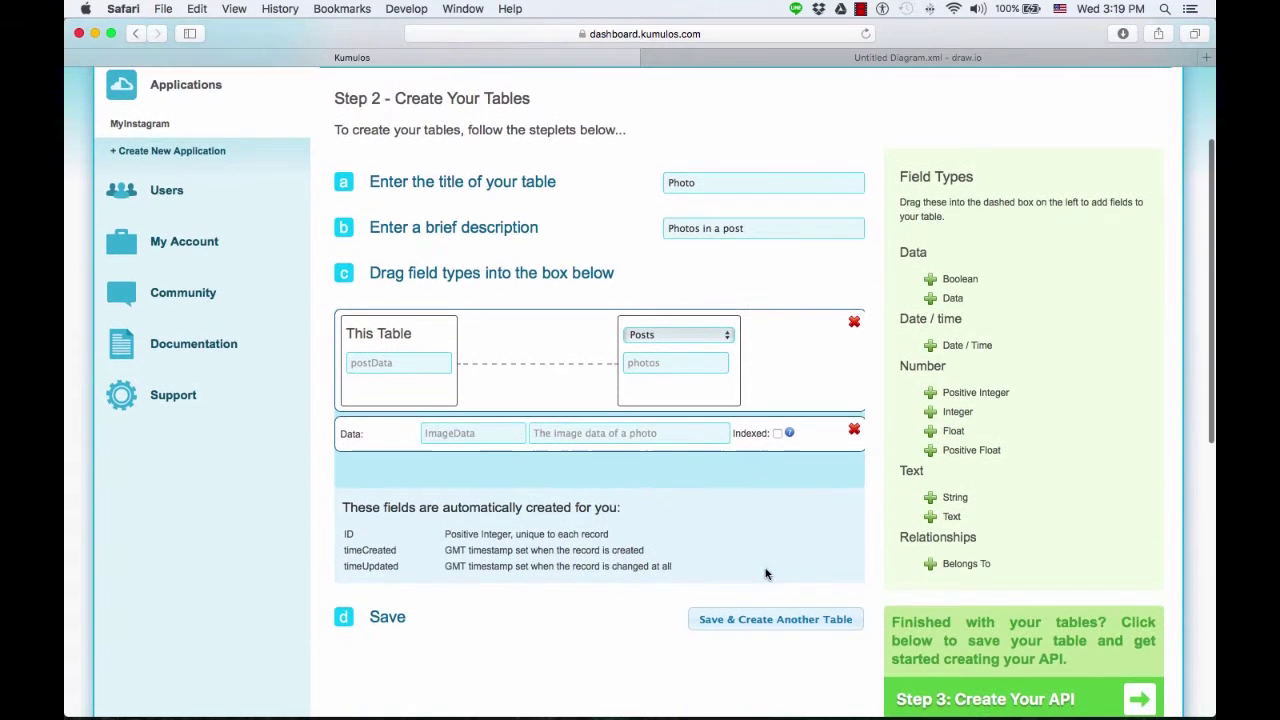
pyautogui.click(797, 625)
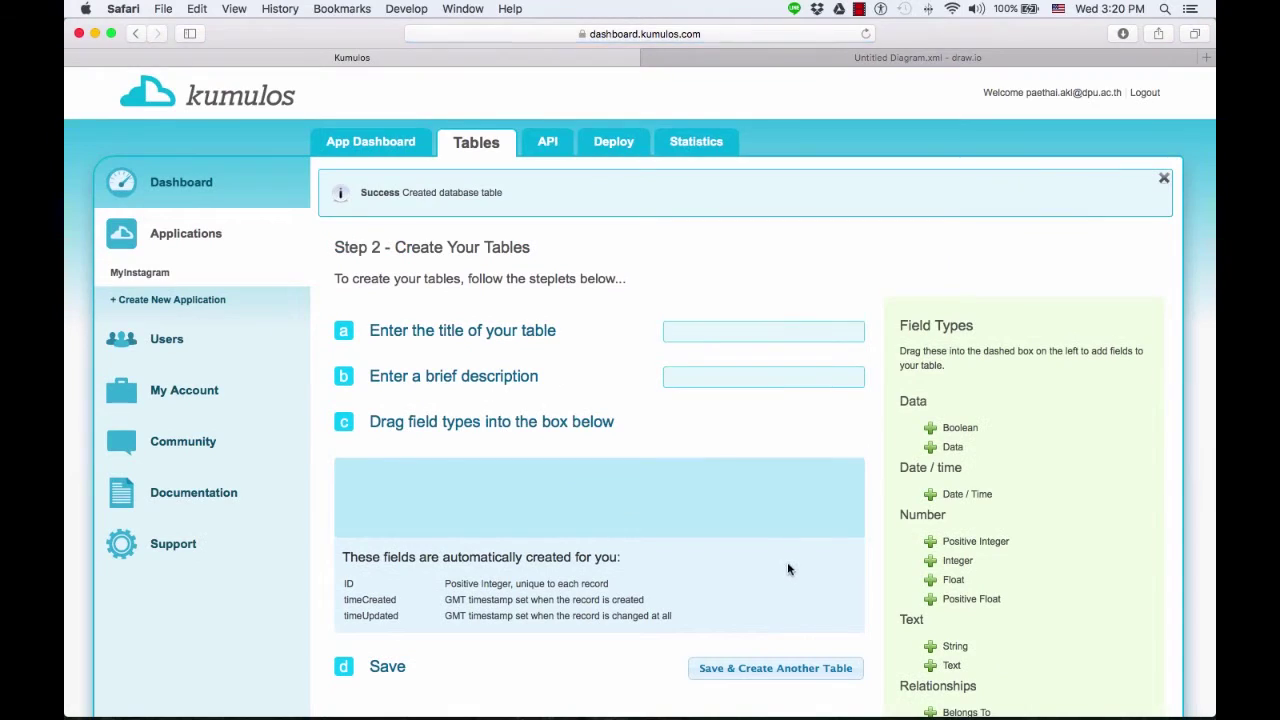
pyautogui.scroll(-8, 720, 480)
pyautogui.scroll(4, 720, 480)
pyautogui.scroll(3, 720, 480)
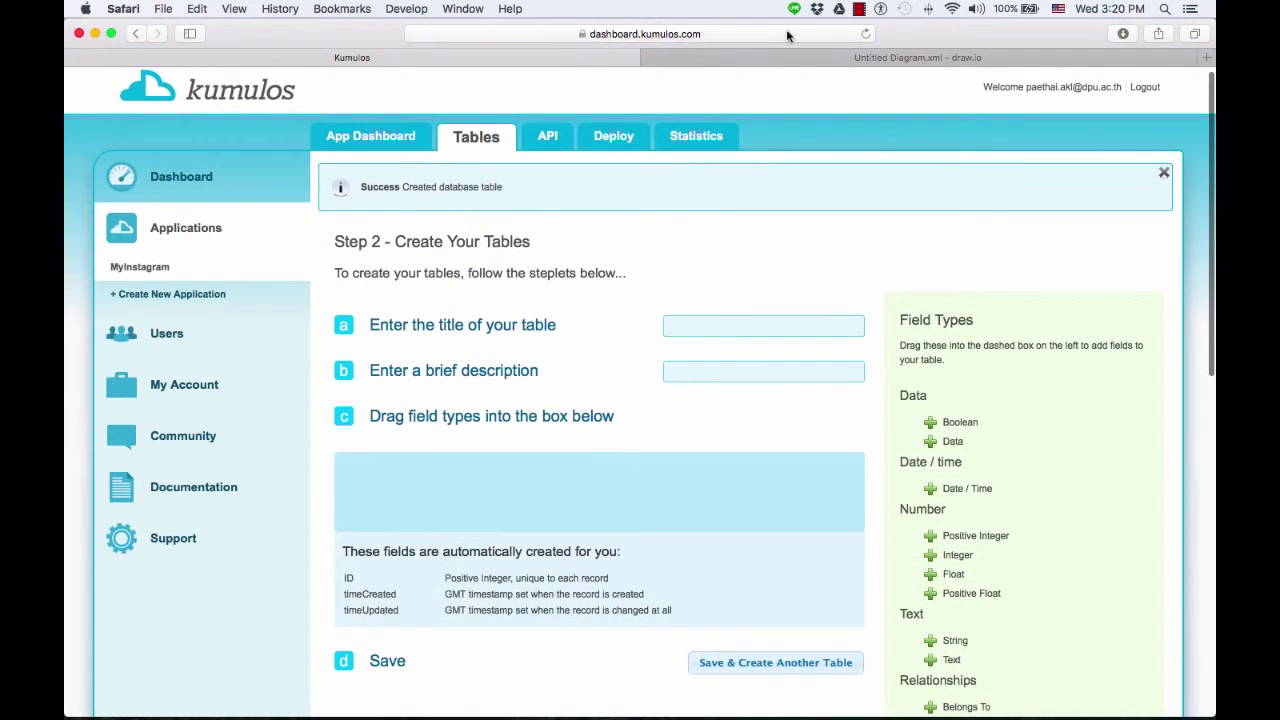
pyautogui.click(790, 60)
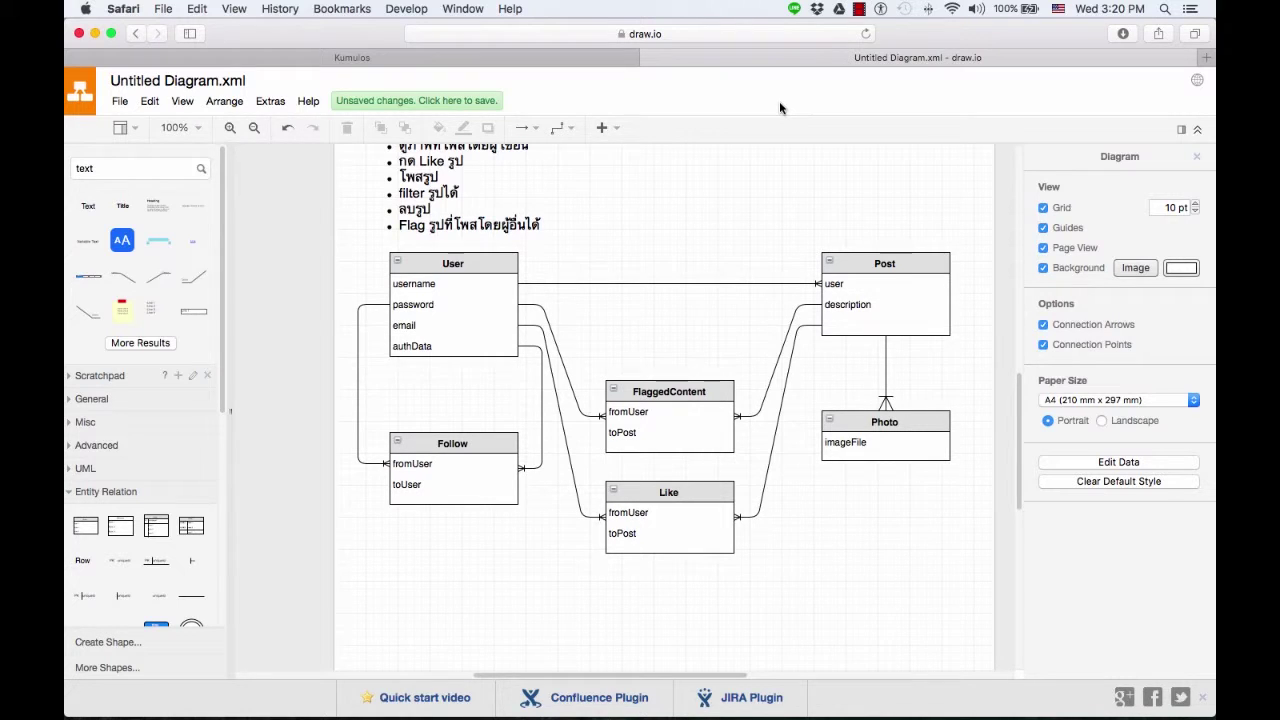
pyautogui.click(531, 60)
pyautogui.click(726, 323)
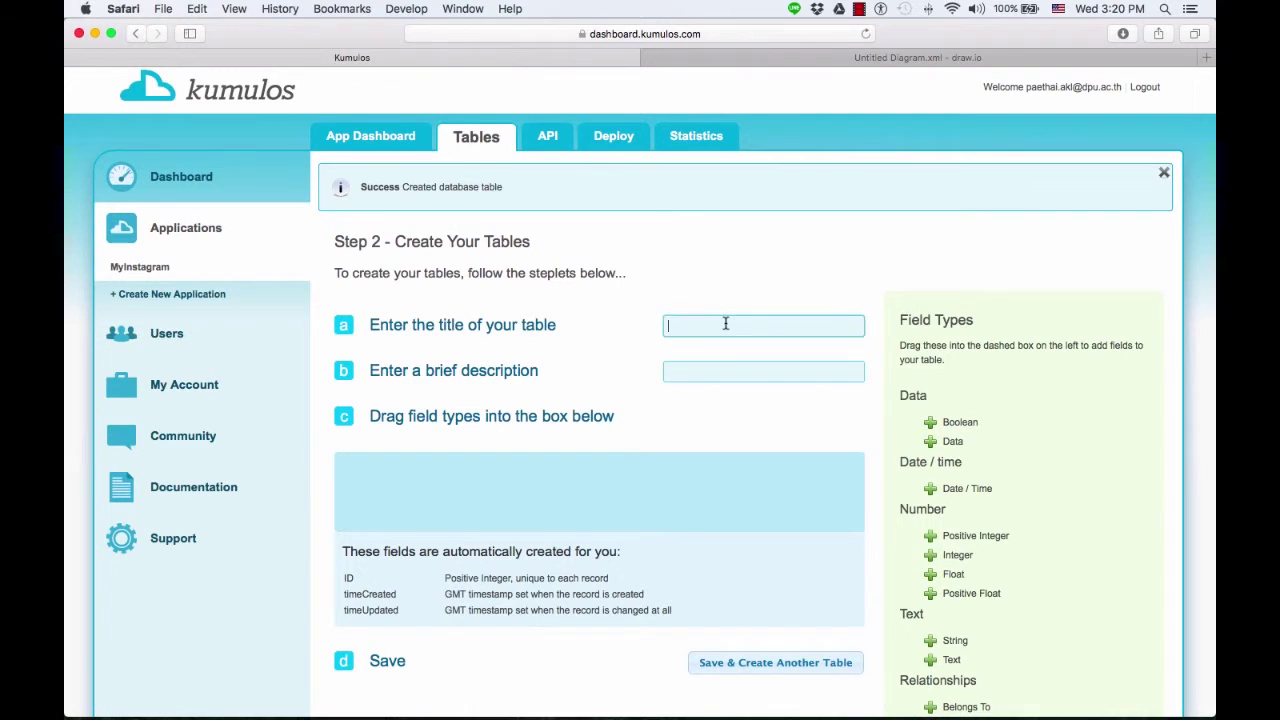
pyautogui.write('Follow')
pyautogui.press('Tab')
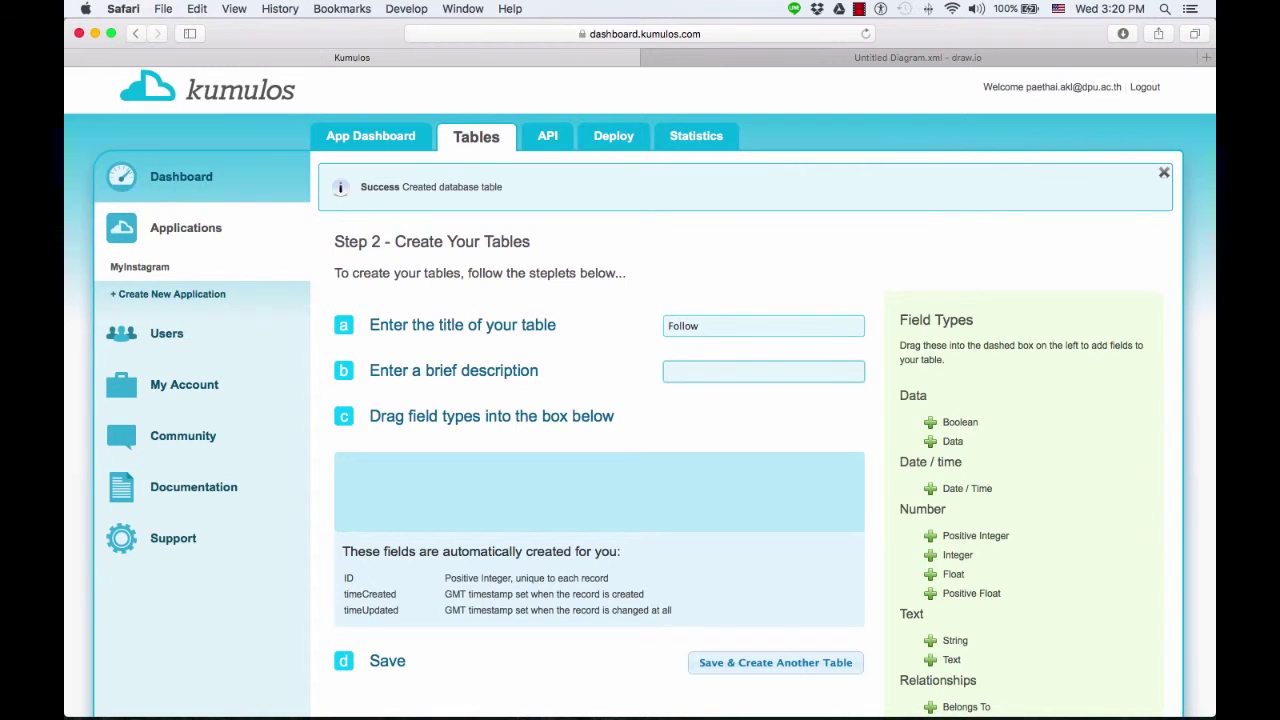
# Step: Enter "The data of following activity" as the brief description of the Follow table
pyautogui.write('Follow d')
pyautogui.press('BackSpace')
pyautogui.press('BackSpace')
pyautogui.click(667, 371)
pyautogui.write('The data')
pyautogui.press('Delete')
pyautogui.write('f')
pyautogui.write('of ')
pyautogui.write('ing ')
pyautogui.write('activity')
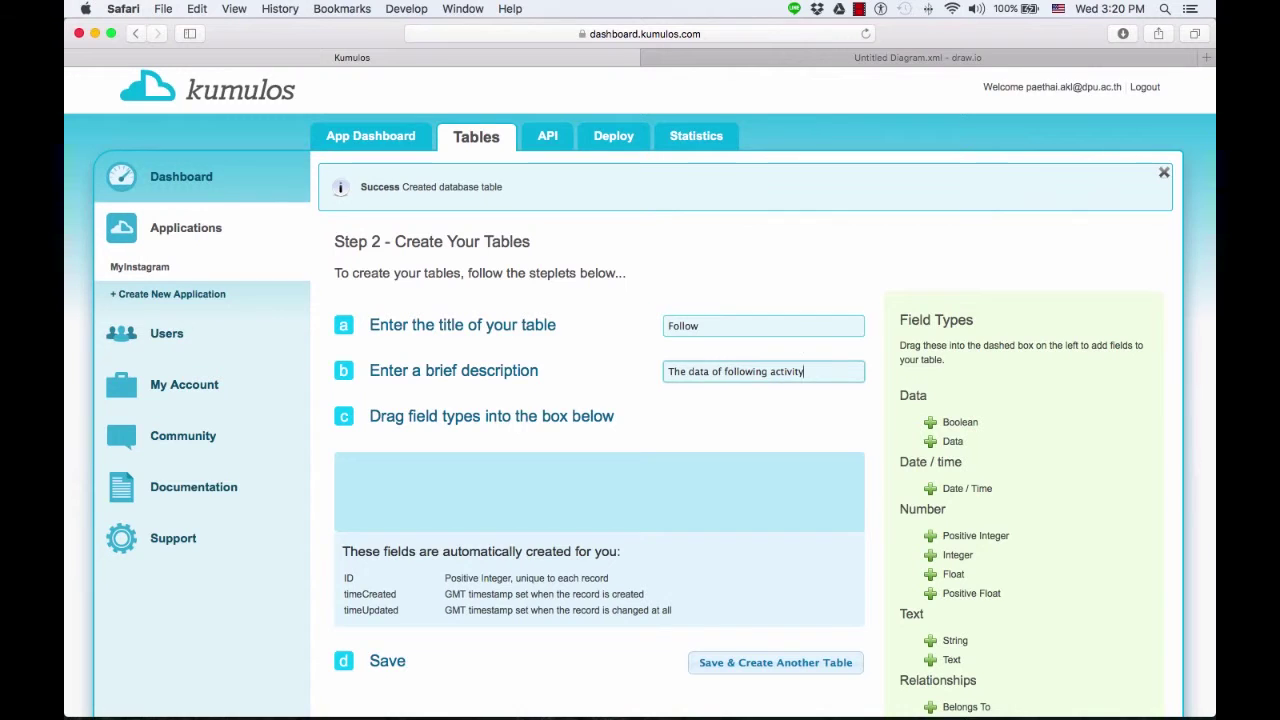
# Step: Reword the Follow table's description as "The data of follow activity"
pyautogui.press('BackSpace')
pyautogui.press('BackSpace')
pyautogui.press('BackSpace')
pyautogui.press('BackSpace')
pyautogui.press('BackSpace')
pyautogui.press('BackSpace')
pyautogui.press('BackSpace')
pyautogui.press('BackSpace')
pyautogui.press('BackSpace')
pyautogui.press('BackSpace')
pyautogui.press('BackSpace')
pyautogui.press('BackSpace')
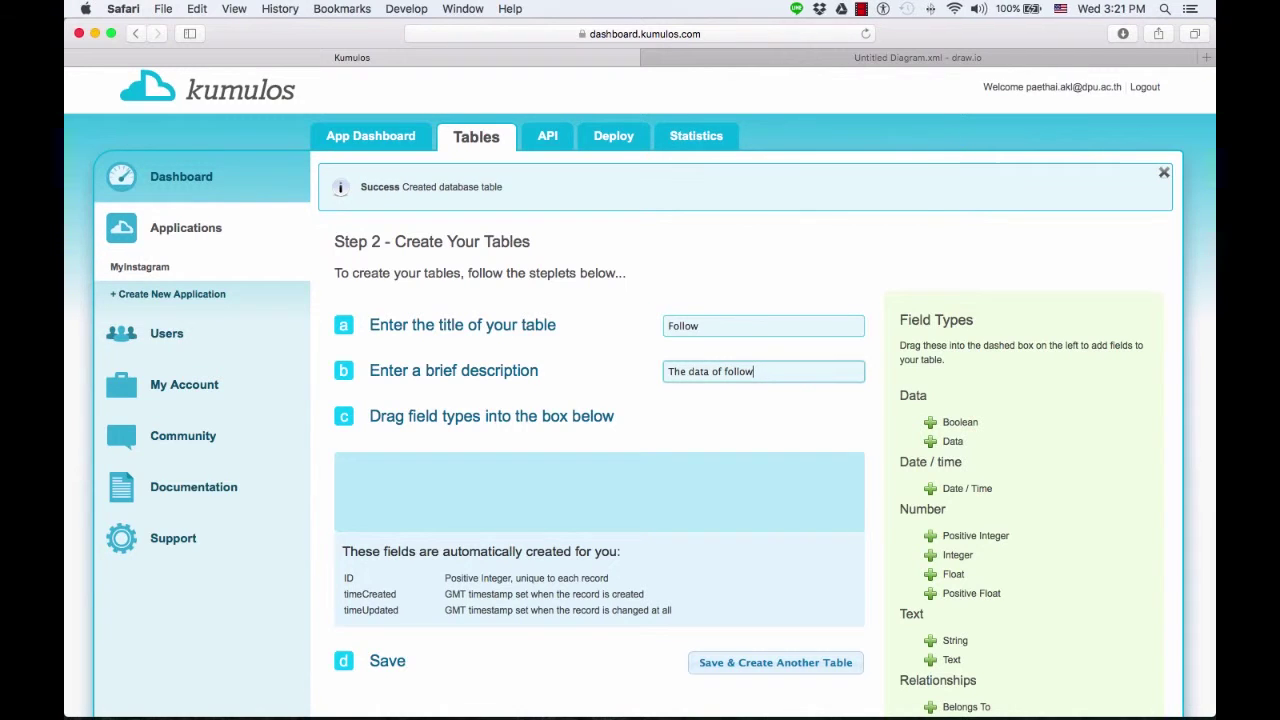
pyautogui.write('activity')
pyautogui.click(706, 495)
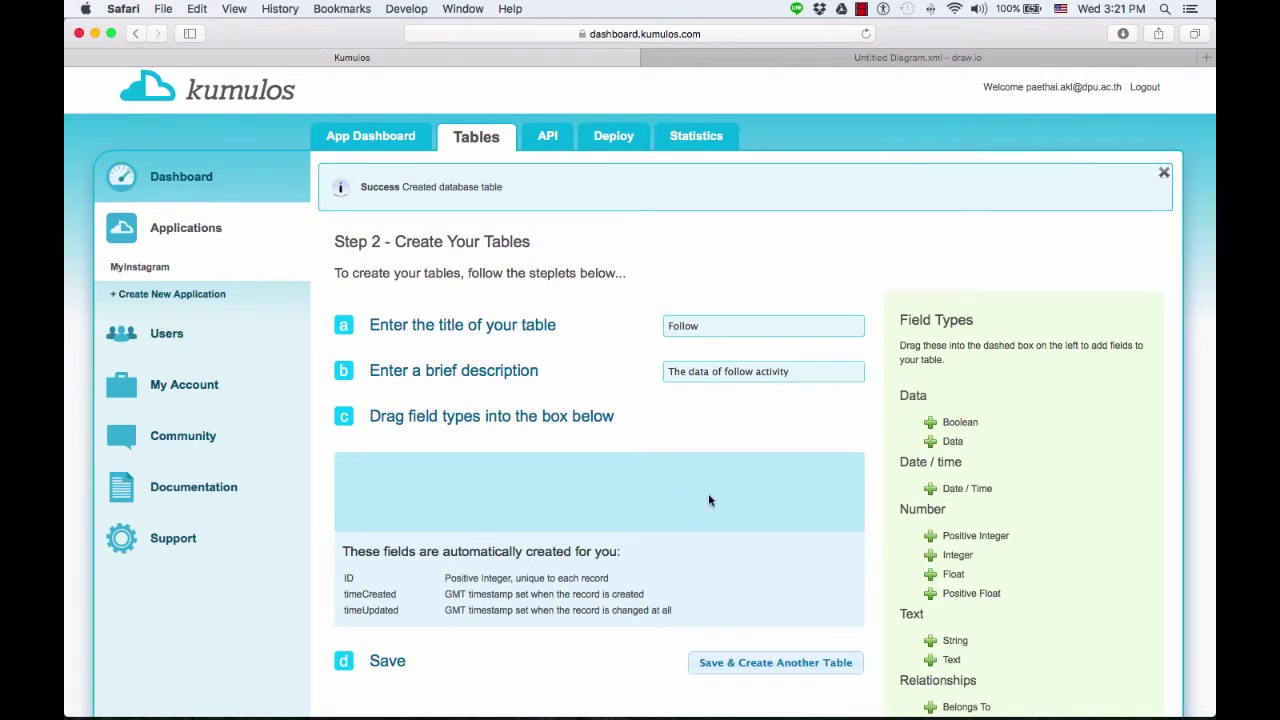
# Step: Add a Belongs To relationship linking fromUser in the Follow table to Users as follows, checking it against the draw.io diagram
pyautogui.scroll(-2, 747, 510)
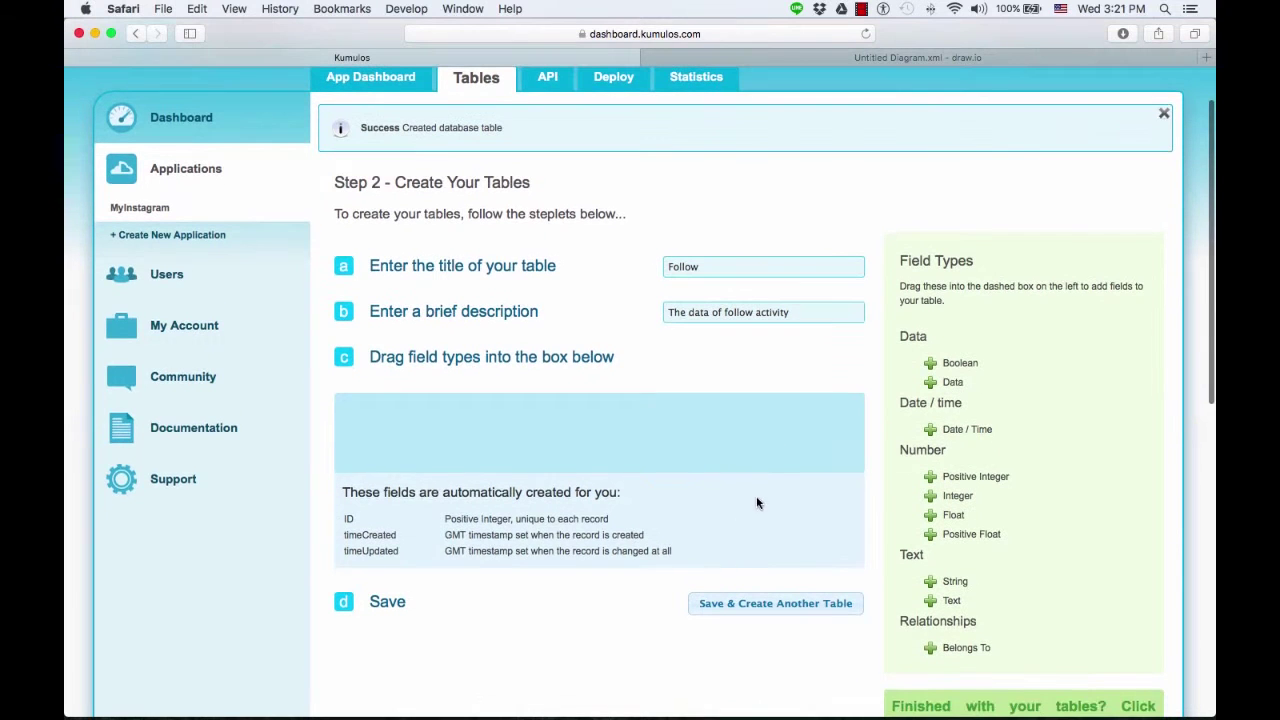
pyautogui.moveTo(955, 647); pyautogui.dragTo(506, 418)
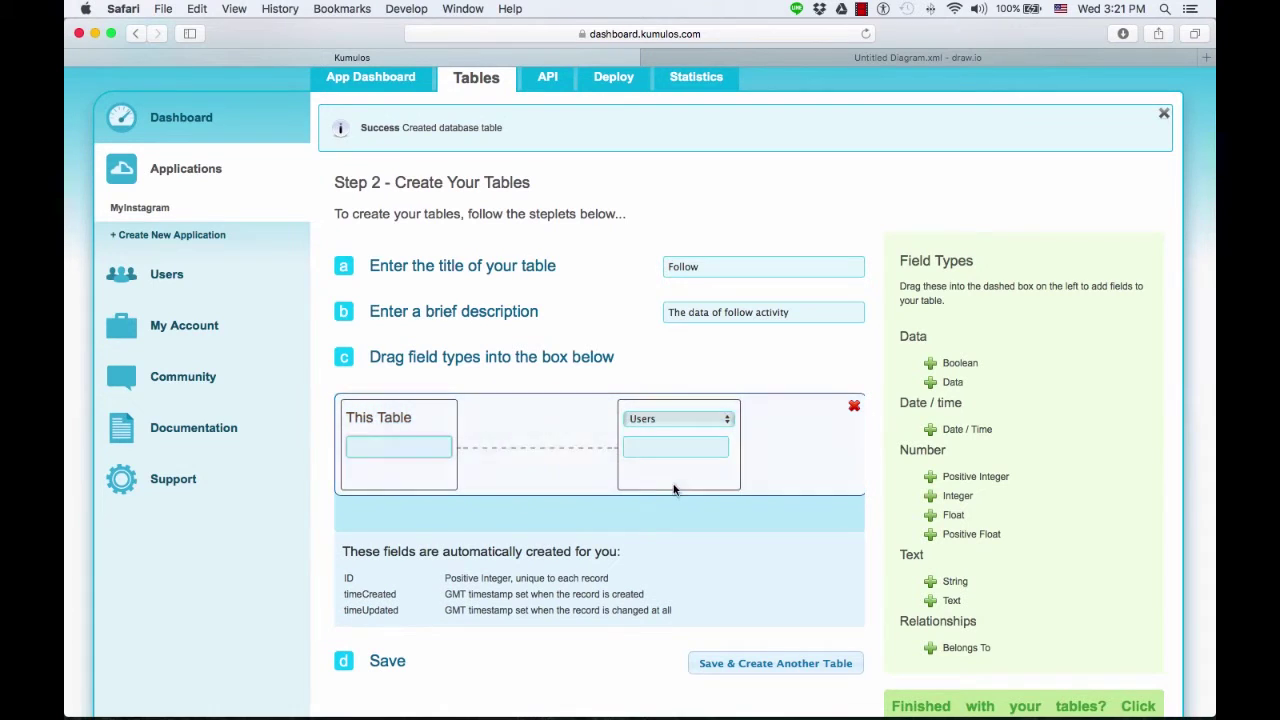
pyautogui.click(849, 60)
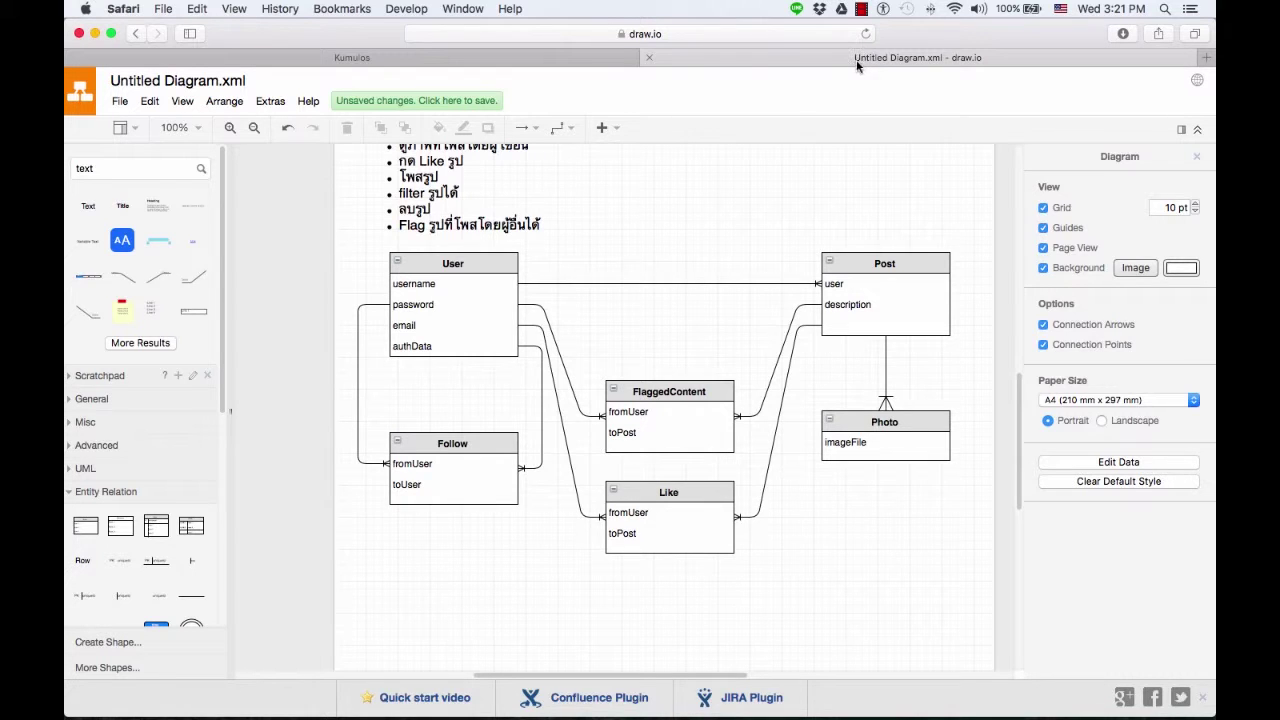
pyautogui.click(558, 60)
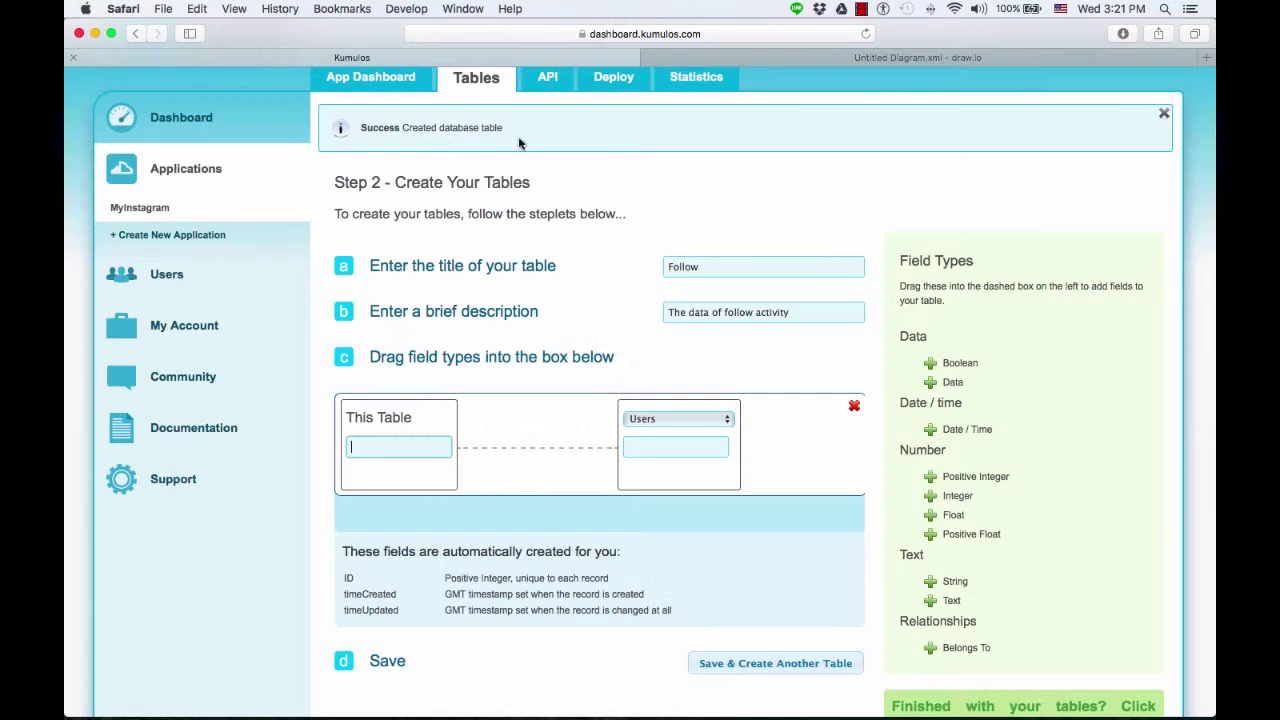
pyautogui.click(411, 449)
pyautogui.write('fromUser')
pyautogui.press('Return')
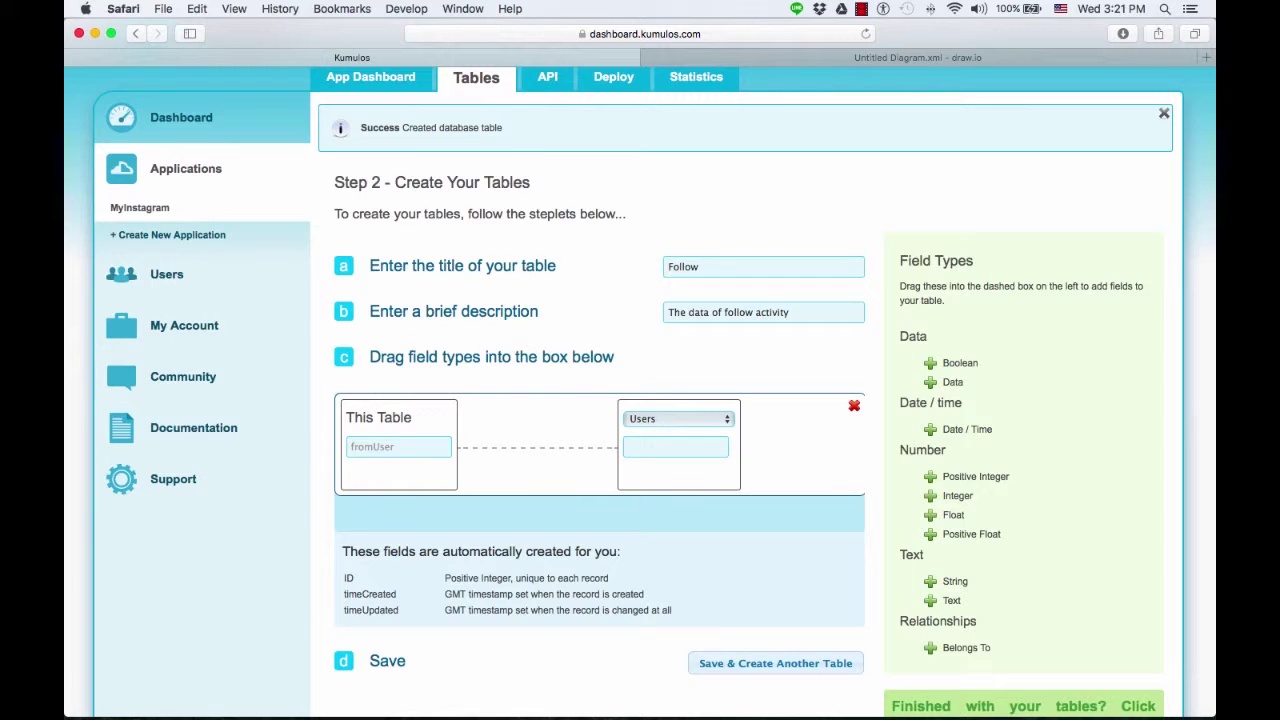
pyautogui.click(678, 448)
pyautogui.write('fo')
pyautogui.write('llow')
pyautogui.write('s')
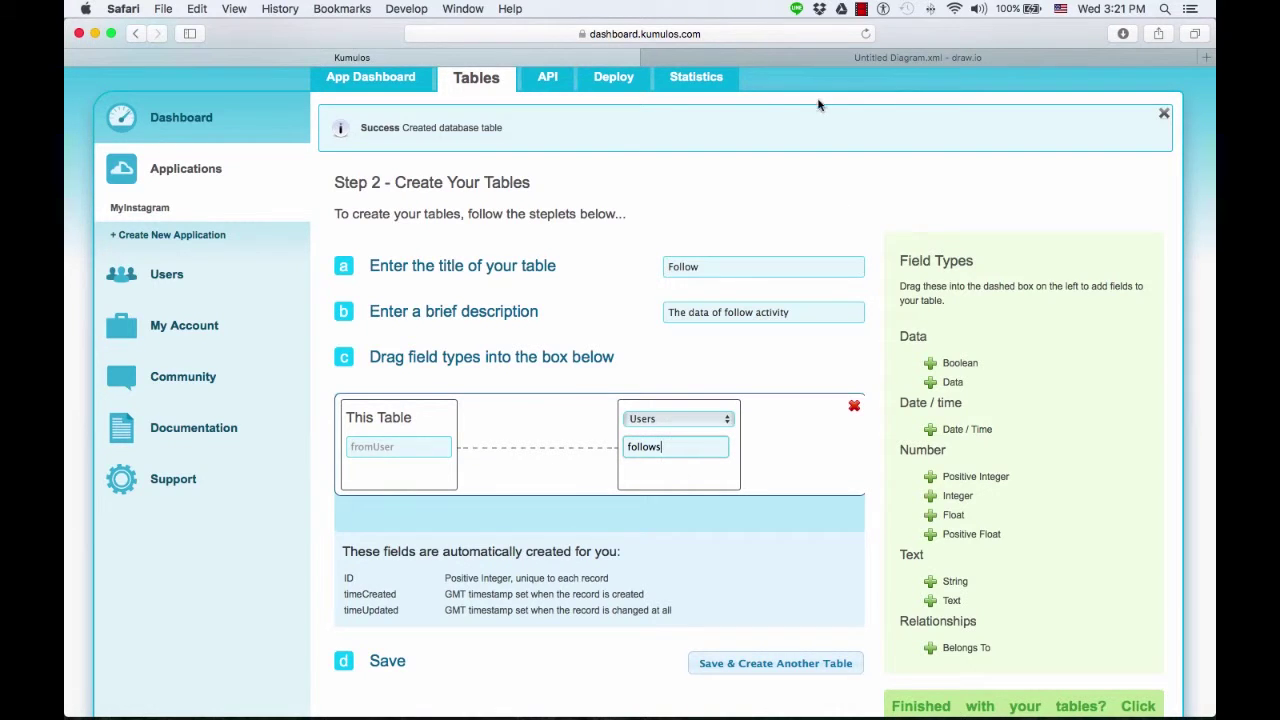
pyautogui.click(779, 55)
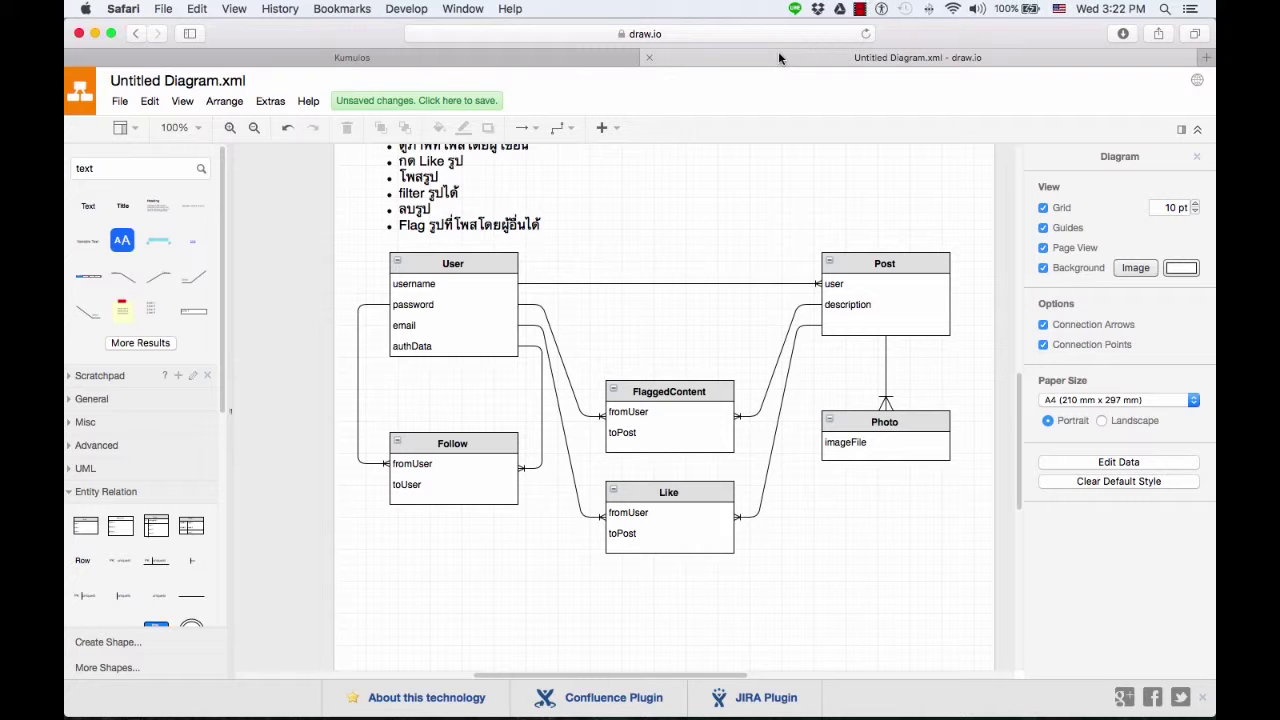
# Step: Try follower and followBy as the Users-side name of the fromUser relationship, checking the draw.io diagram, and restore the name follows
pyautogui.click(556, 57)
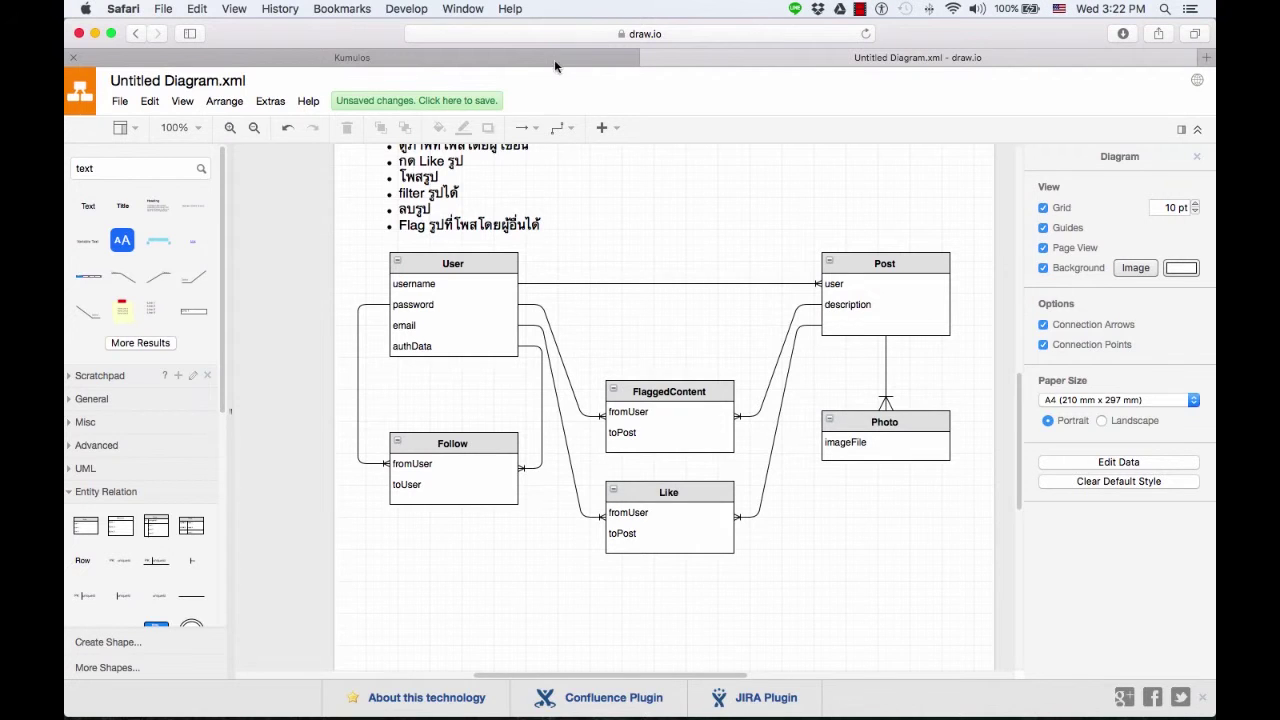
pyautogui.press('BackSpace')
pyautogui.write('er')
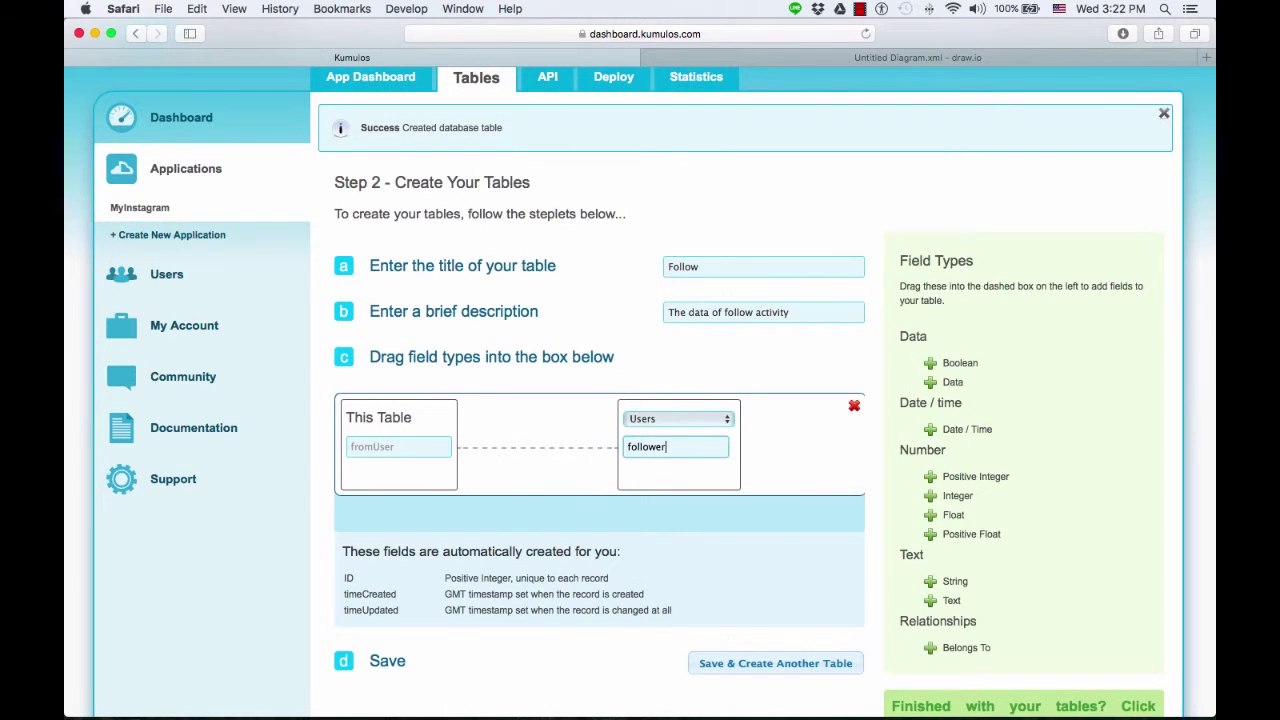
pyautogui.press('BackSpace')
pyautogui.press('BackSpace')
pyautogui.write('By')
pyautogui.click(751, 62)
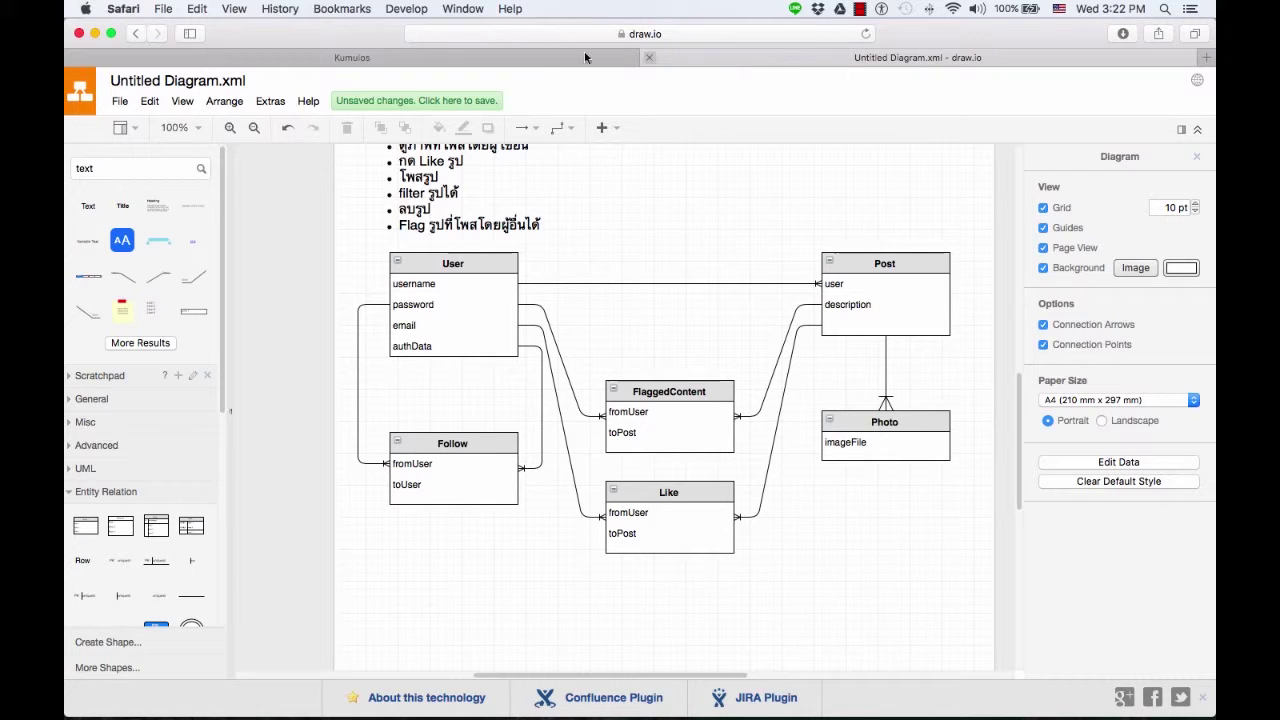
pyautogui.click(535, 60)
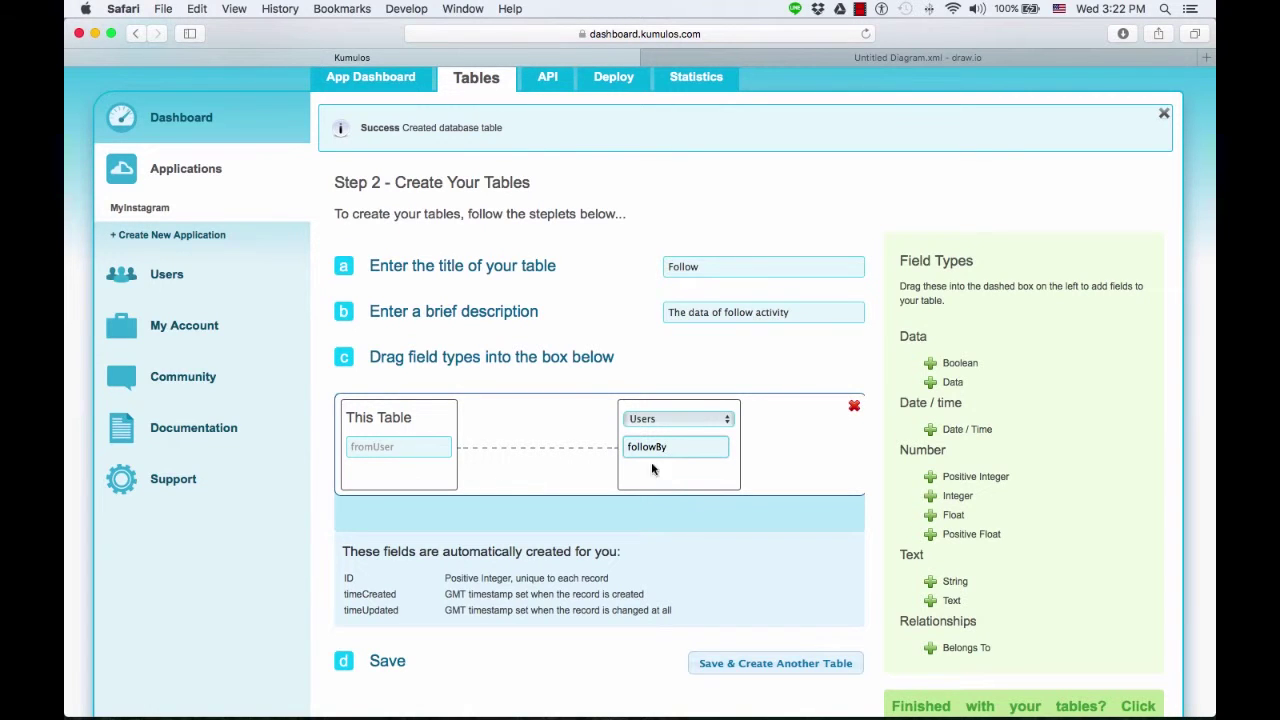
pyautogui.press('BackSpace')
pyautogui.press('BackSpace')
pyautogui.write('s')
# Step: Add a Belongs To relationship linking toUser in the Follow table to Users as followers
pyautogui.scroll(-2, 686, 488)
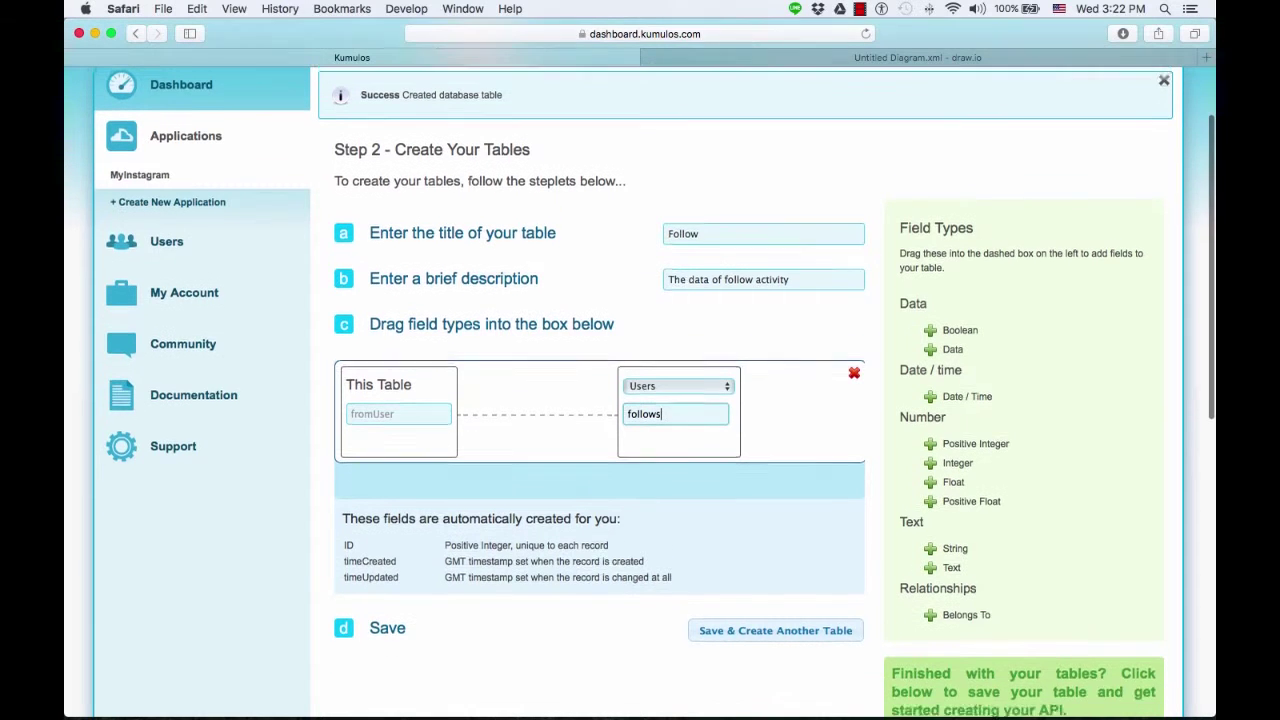
pyautogui.moveTo(973, 613); pyautogui.dragTo(600, 476)
pyautogui.click(409, 513)
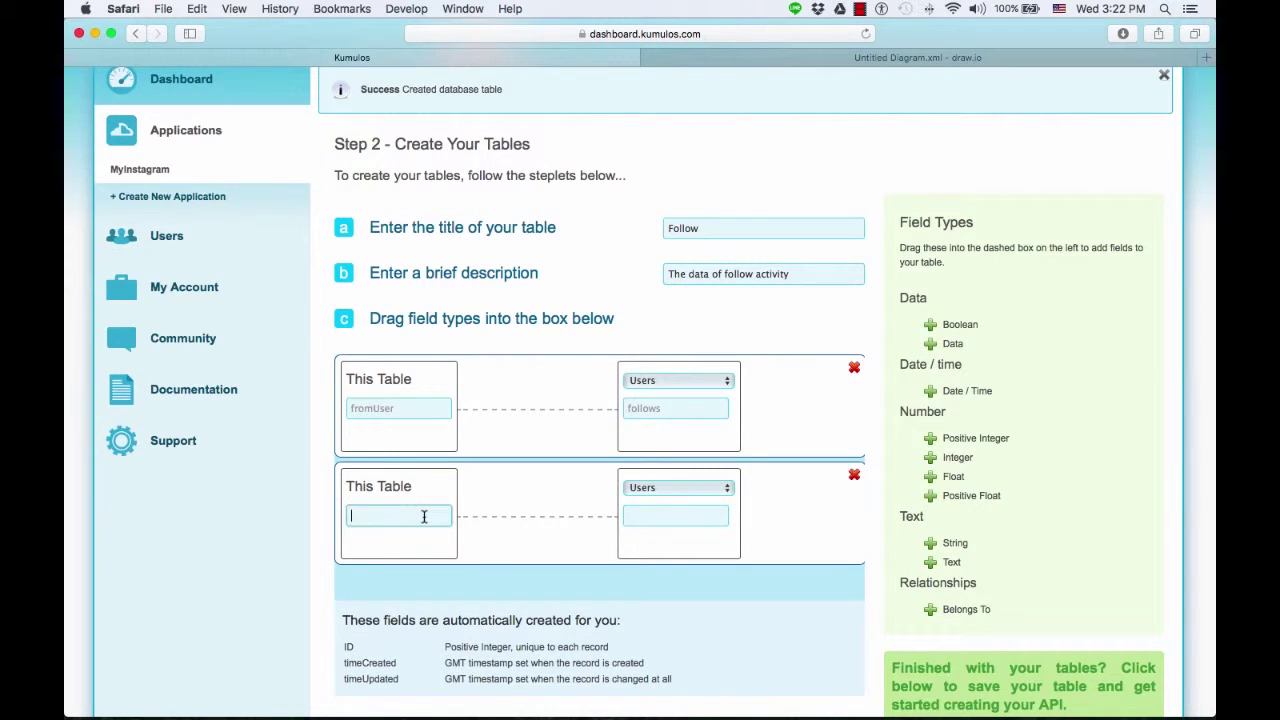
pyautogui.write('toUser')
pyautogui.click(656, 518)
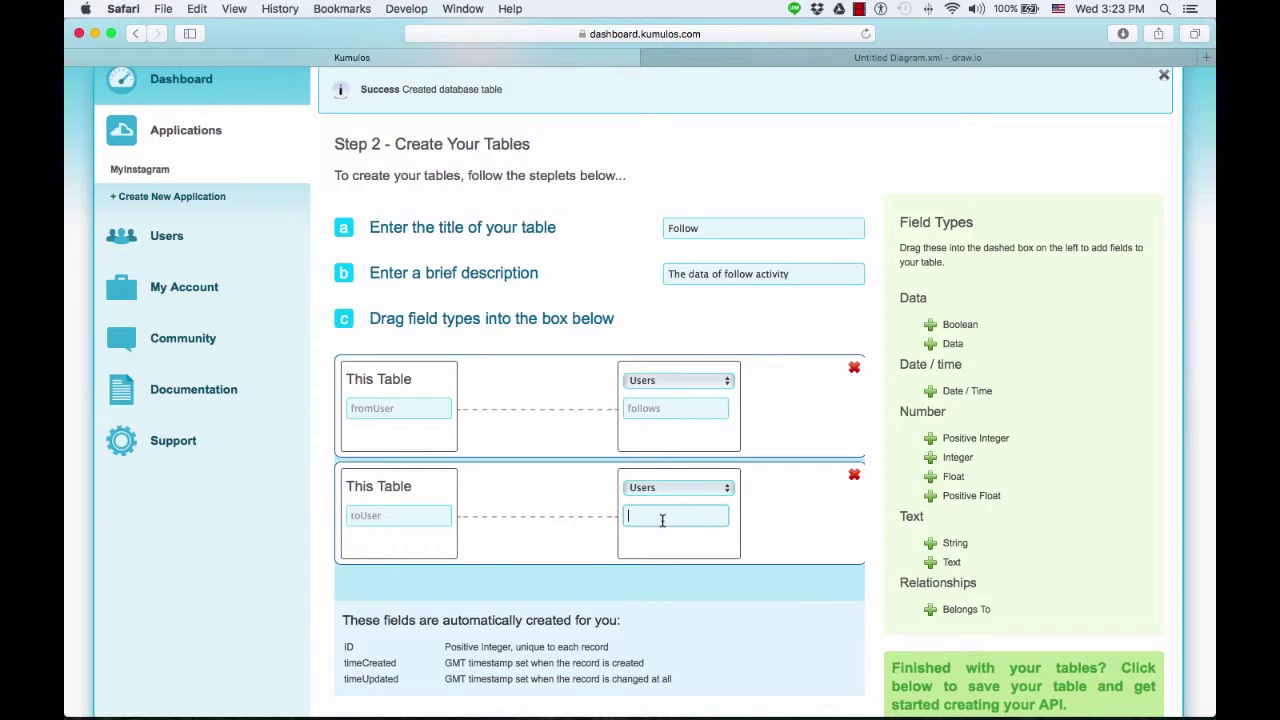
pyautogui.write('followers')
pyautogui.click(815, 543)
# Step: Save the Follow table, and title the next table Like after checking the entities in the draw.io diagram
pyautogui.scroll(-2, 799, 594)
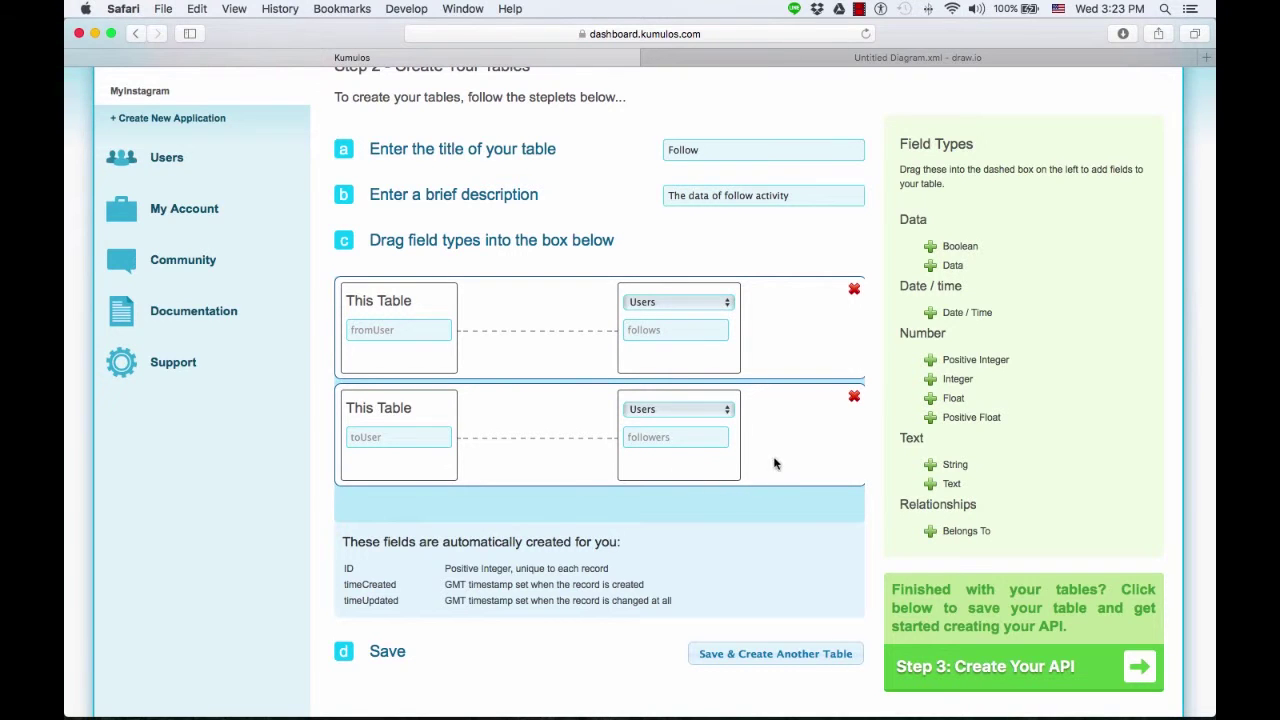
pyautogui.scroll(-1, 800, 529)
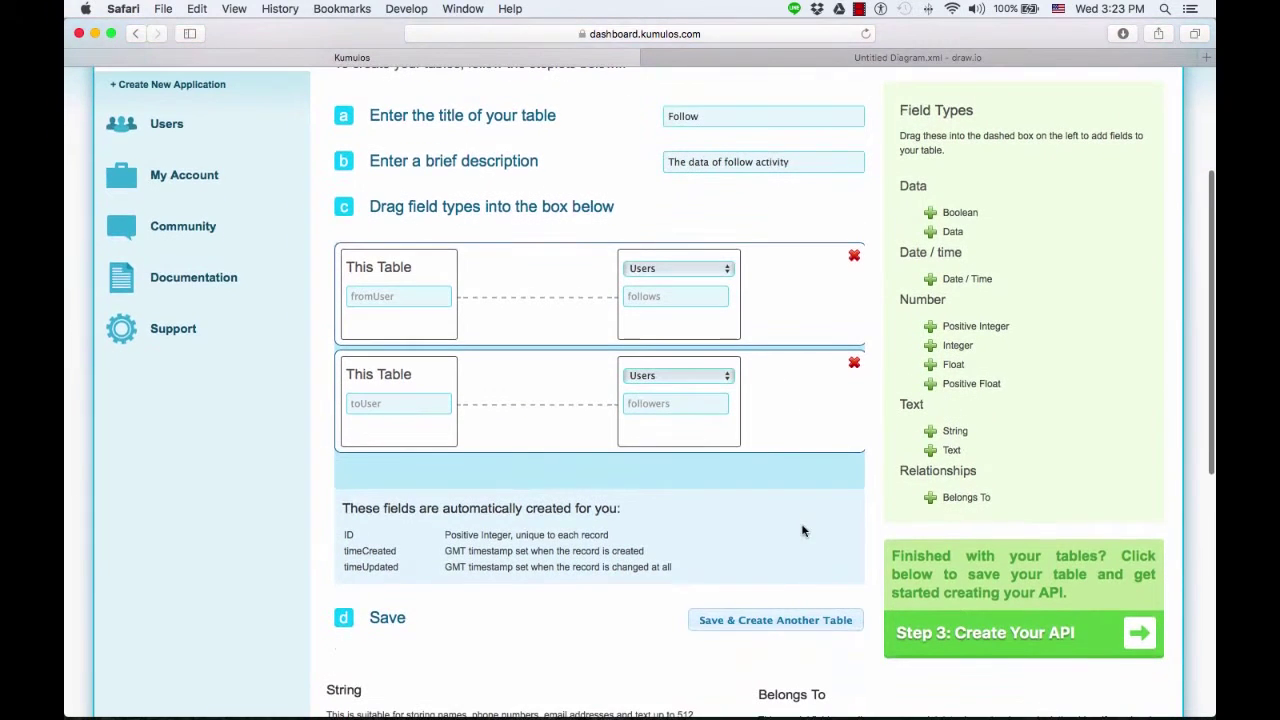
pyautogui.click(777, 622)
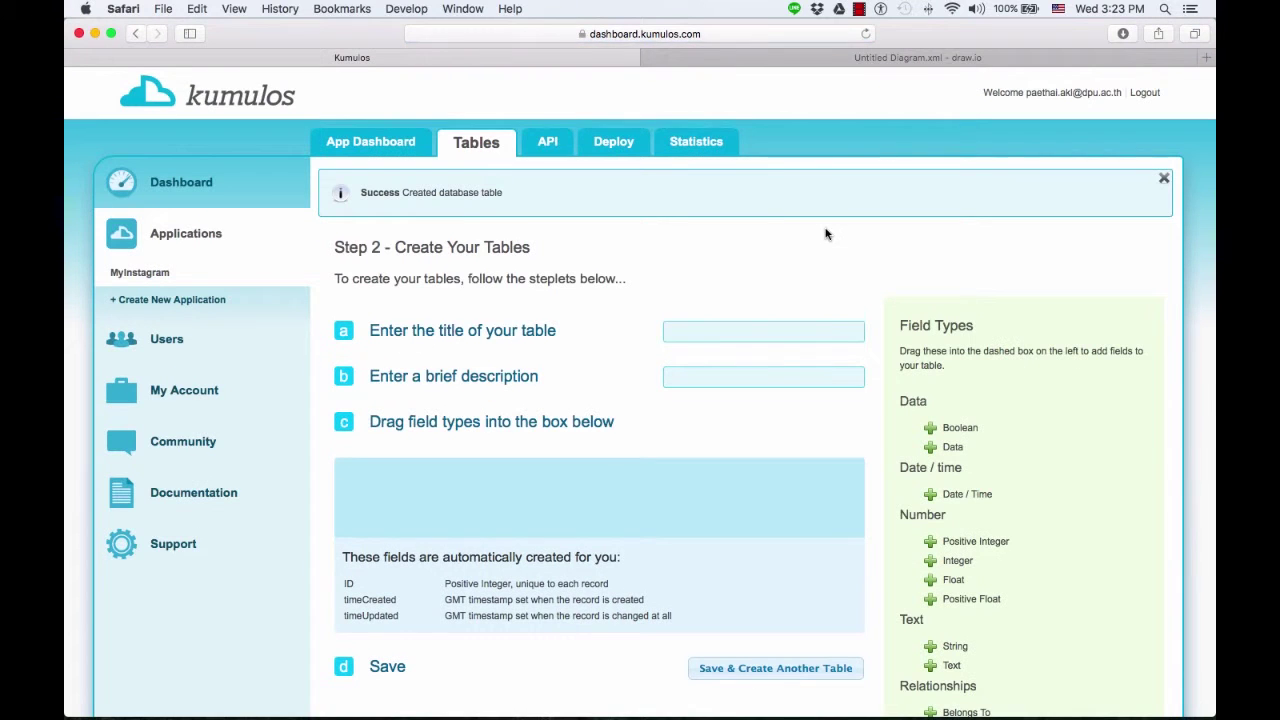
pyautogui.click(791, 60)
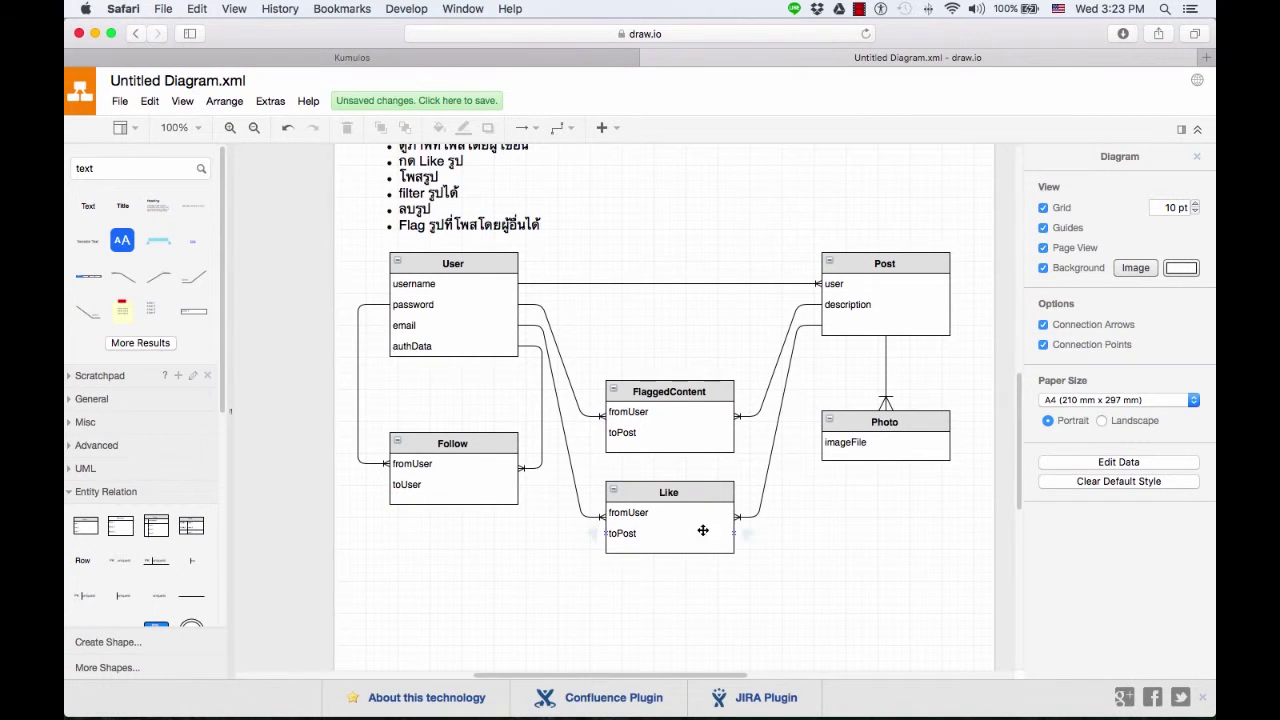
pyautogui.click(524, 58)
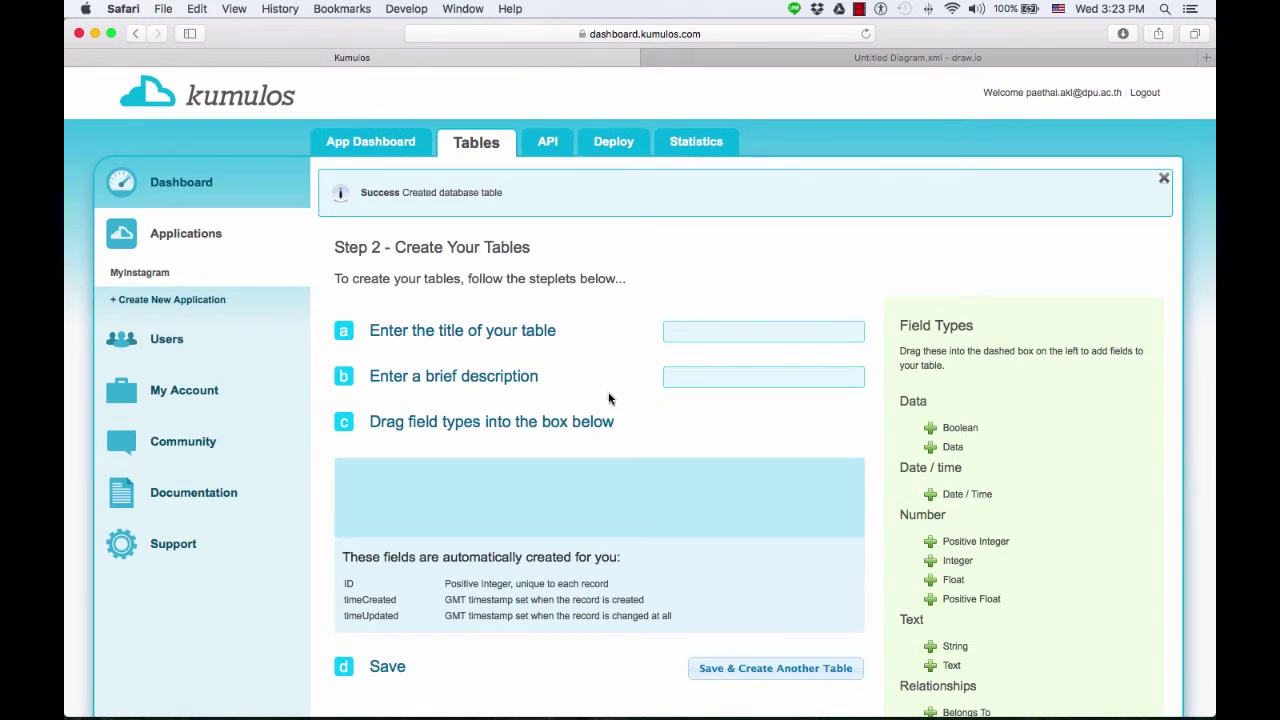
pyautogui.click(714, 335)
pyautogui.write('Like')
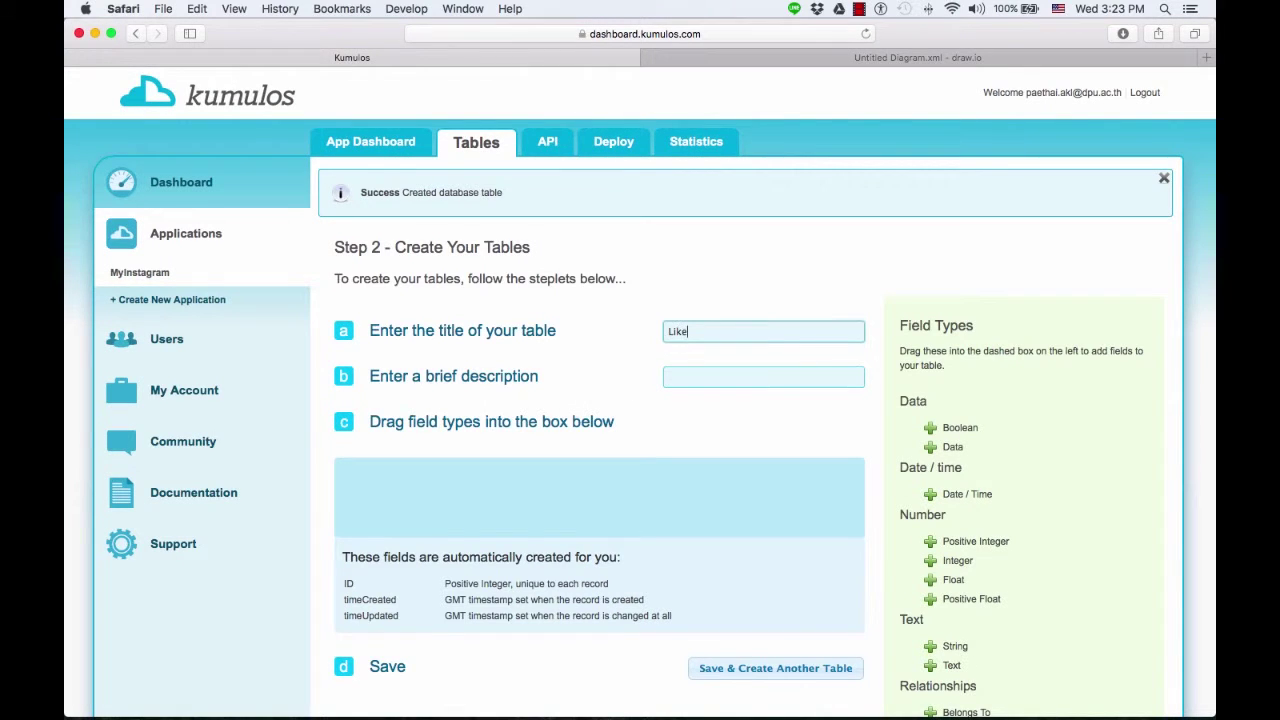
pyautogui.press('Tab')
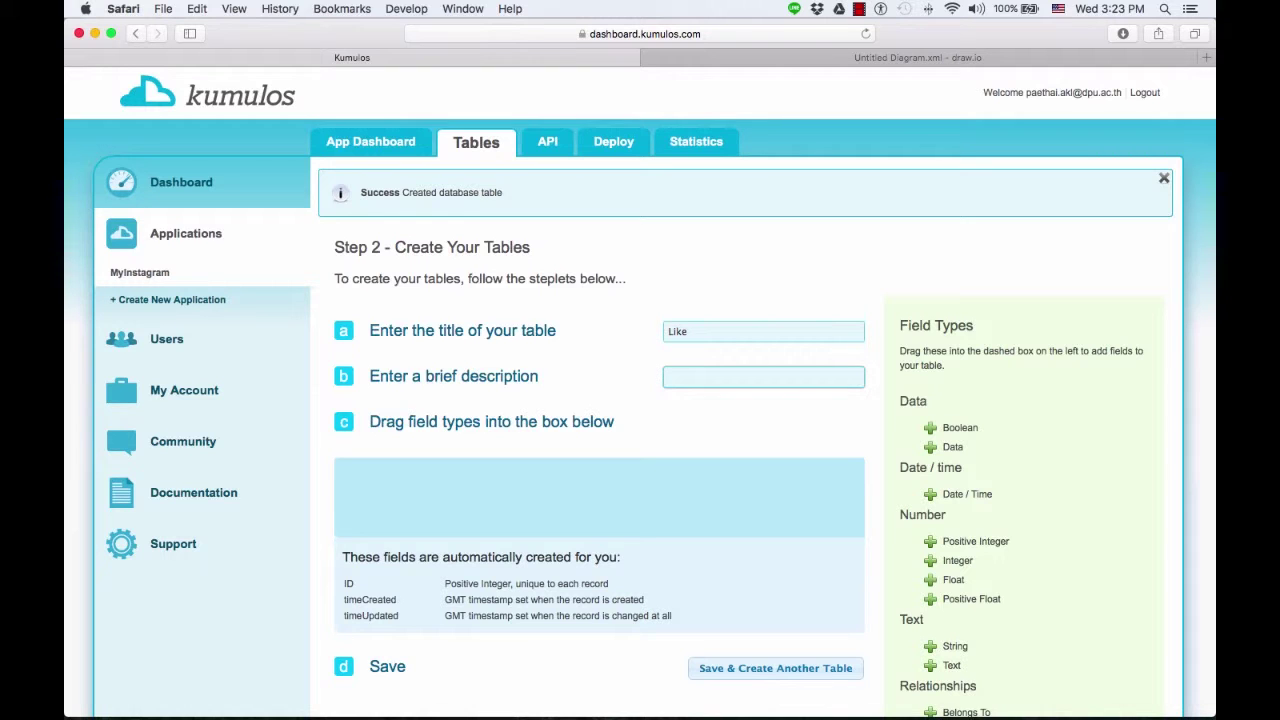
# Step: Enter "Likes on a post" as the brief description of the Like table
pyautogui.write('Like on a')
pyautogui.click(688, 377)
pyautogui.write('s')
pyautogui.click(714, 377)
pyautogui.write('post')
# Step: Add a Belongs To relationship linking fromUser in the Like table to Users as likes, checking the field name in the draw.io diagram
pyautogui.scroll(-1, 684, 475)
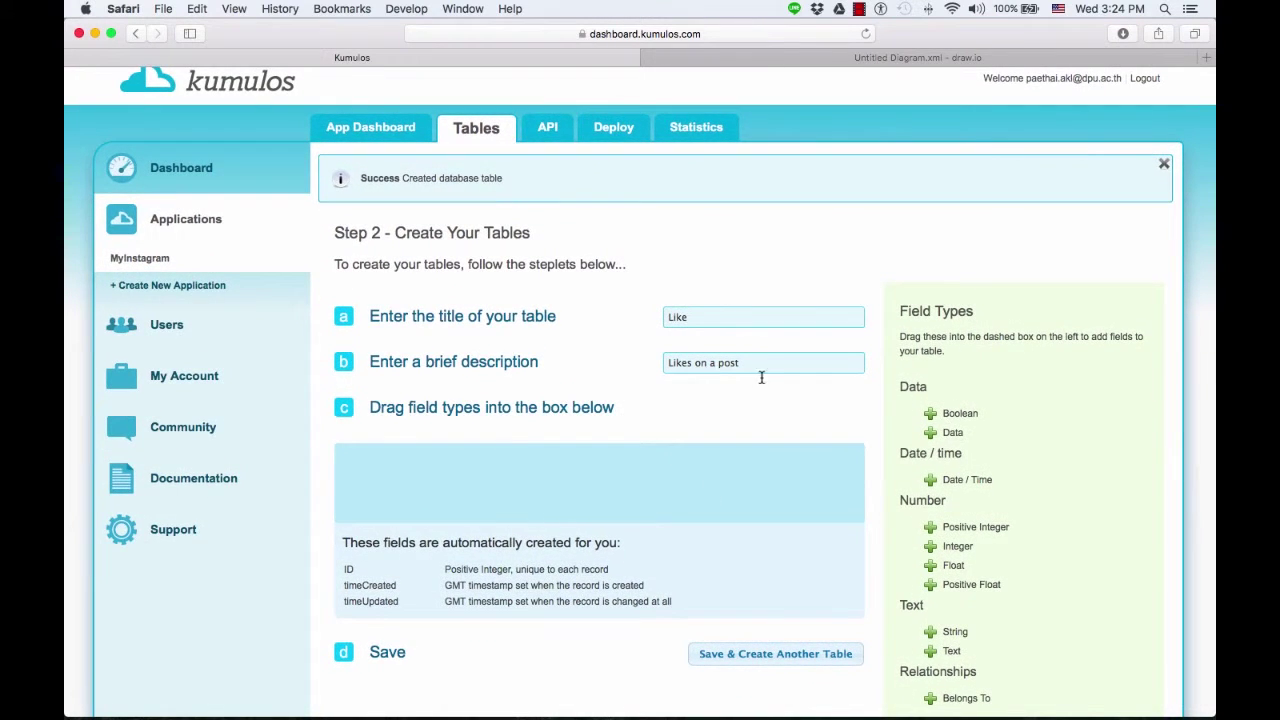
pyautogui.click(770, 60)
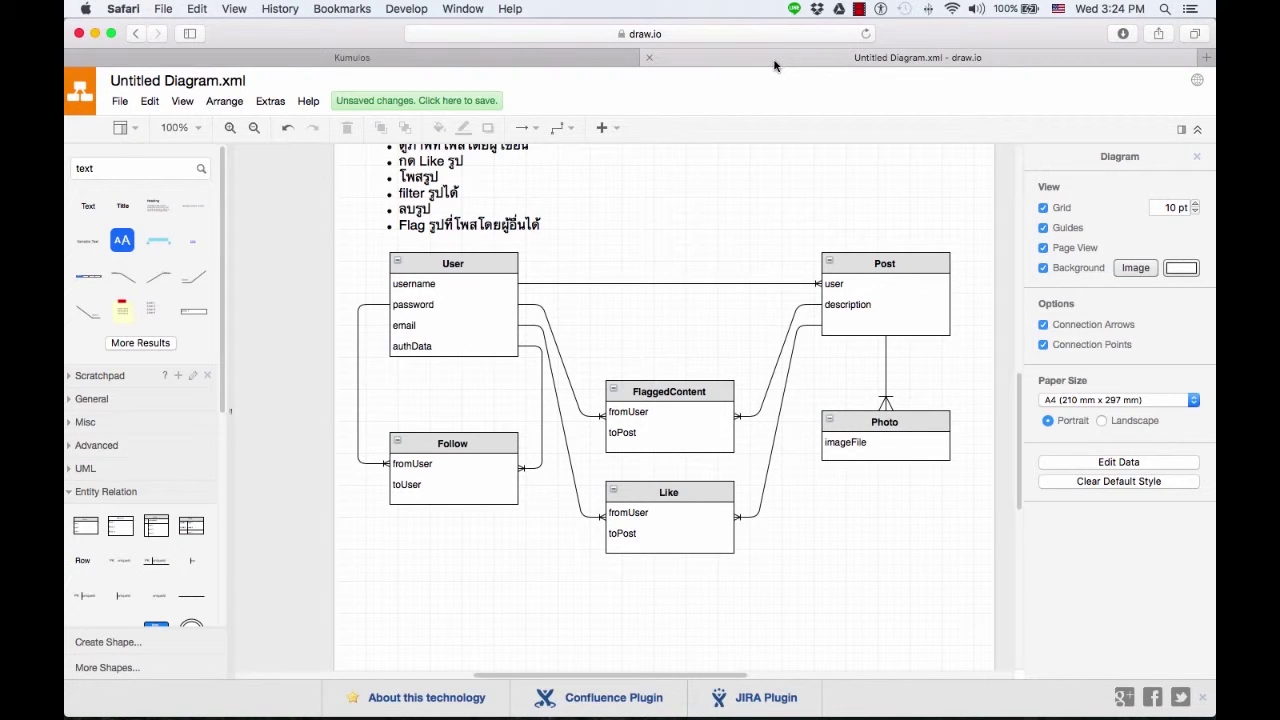
pyautogui.click(499, 59)
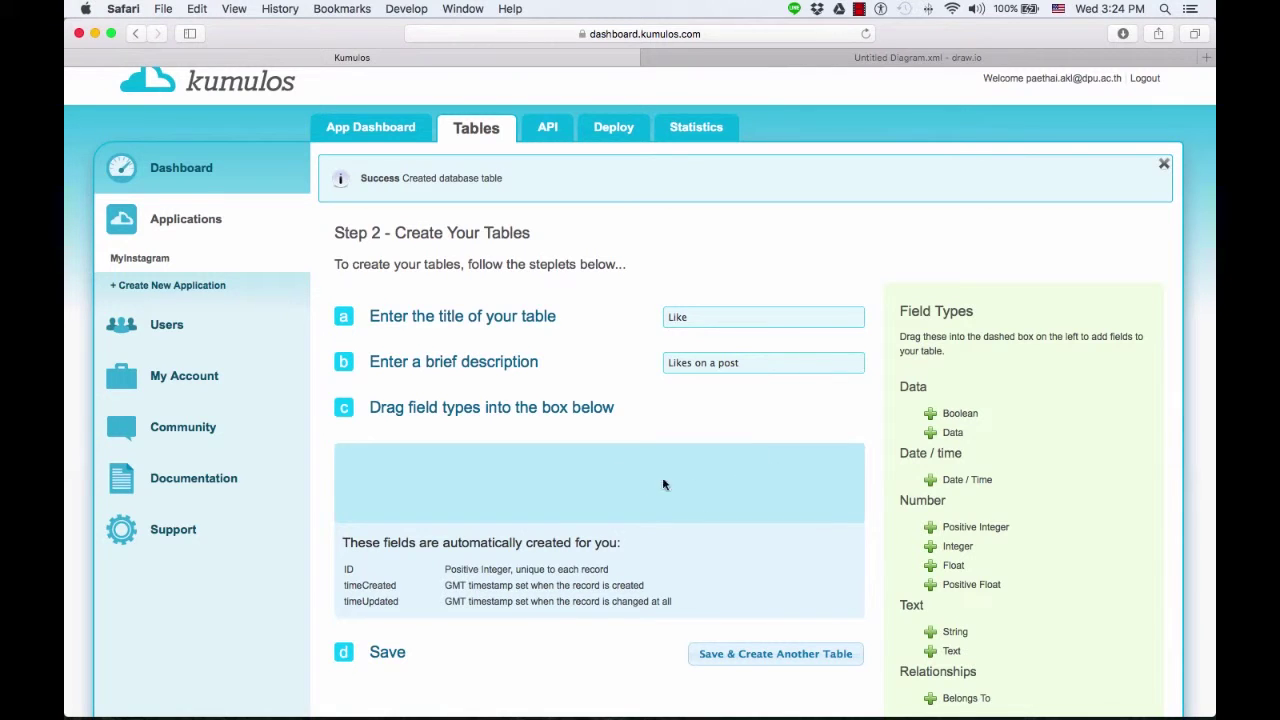
pyautogui.scroll(-3, 768, 526)
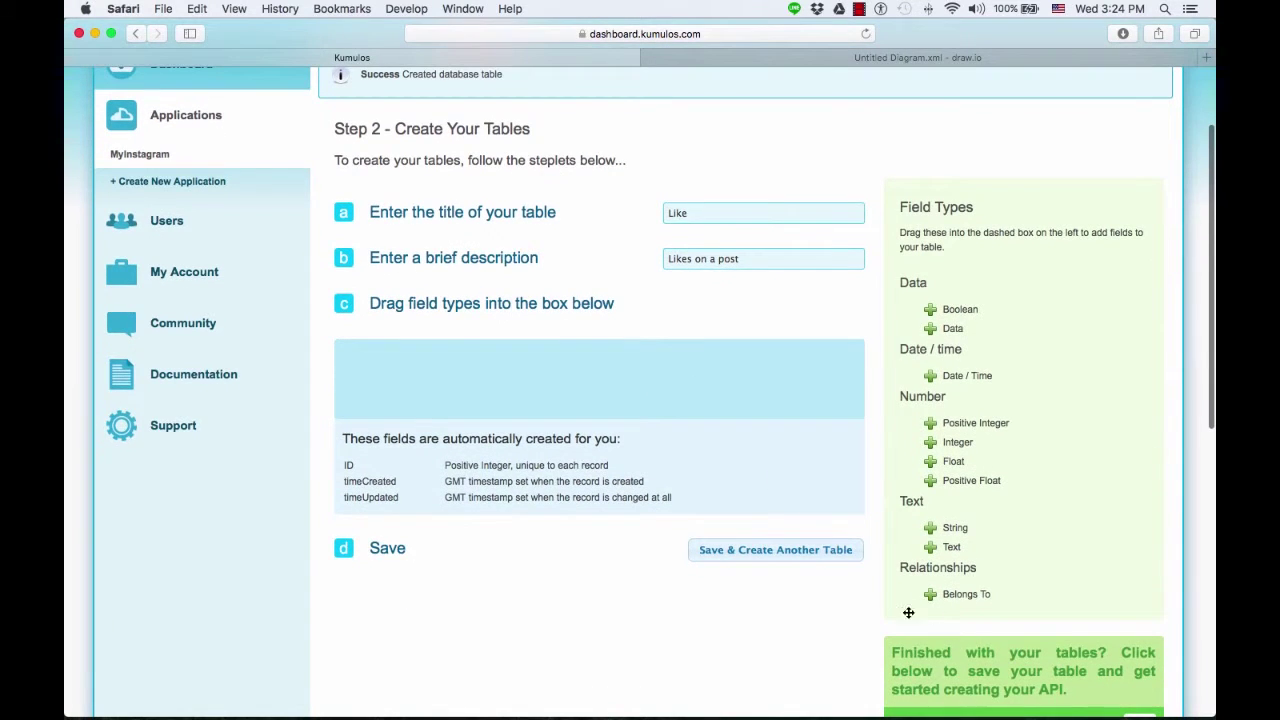
pyautogui.moveTo(966, 598); pyautogui.dragTo(530, 374)
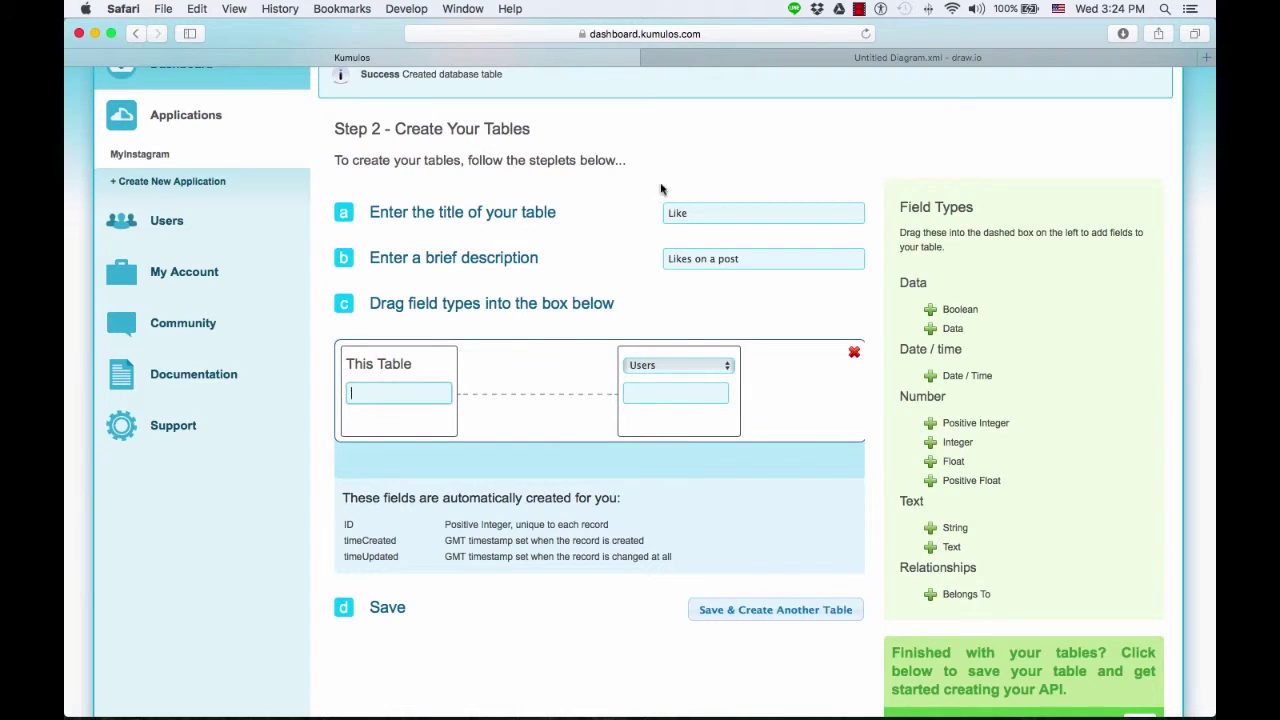
pyautogui.click(730, 60)
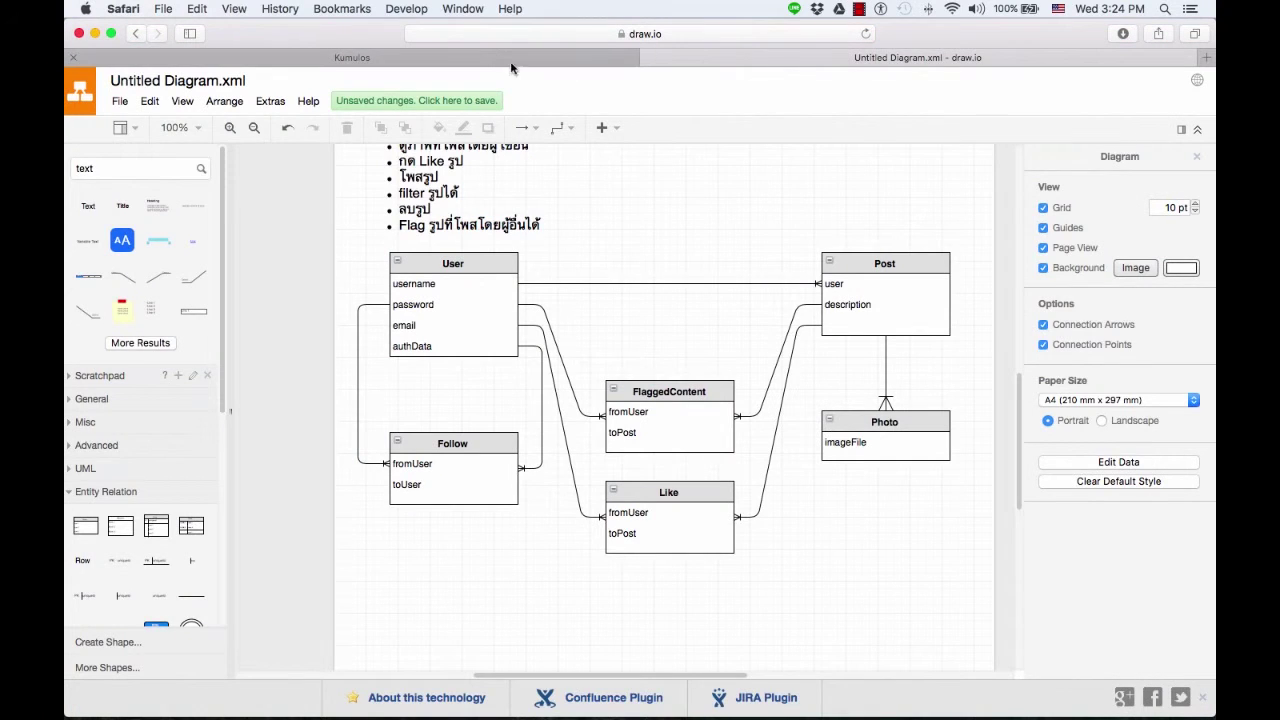
pyautogui.click(352, 57)
pyautogui.write('f')
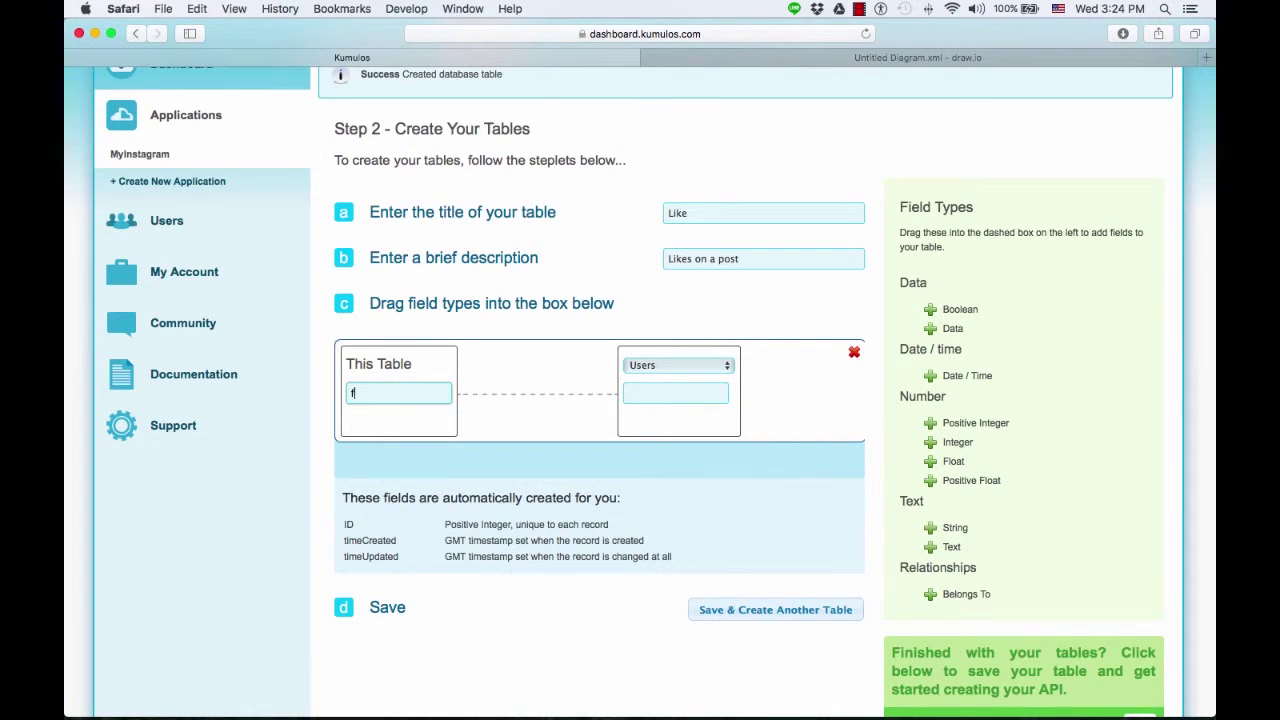
pyautogui.write('romUser')
pyautogui.press('Return')
pyautogui.click(650, 393)
pyautogui.write('likes')
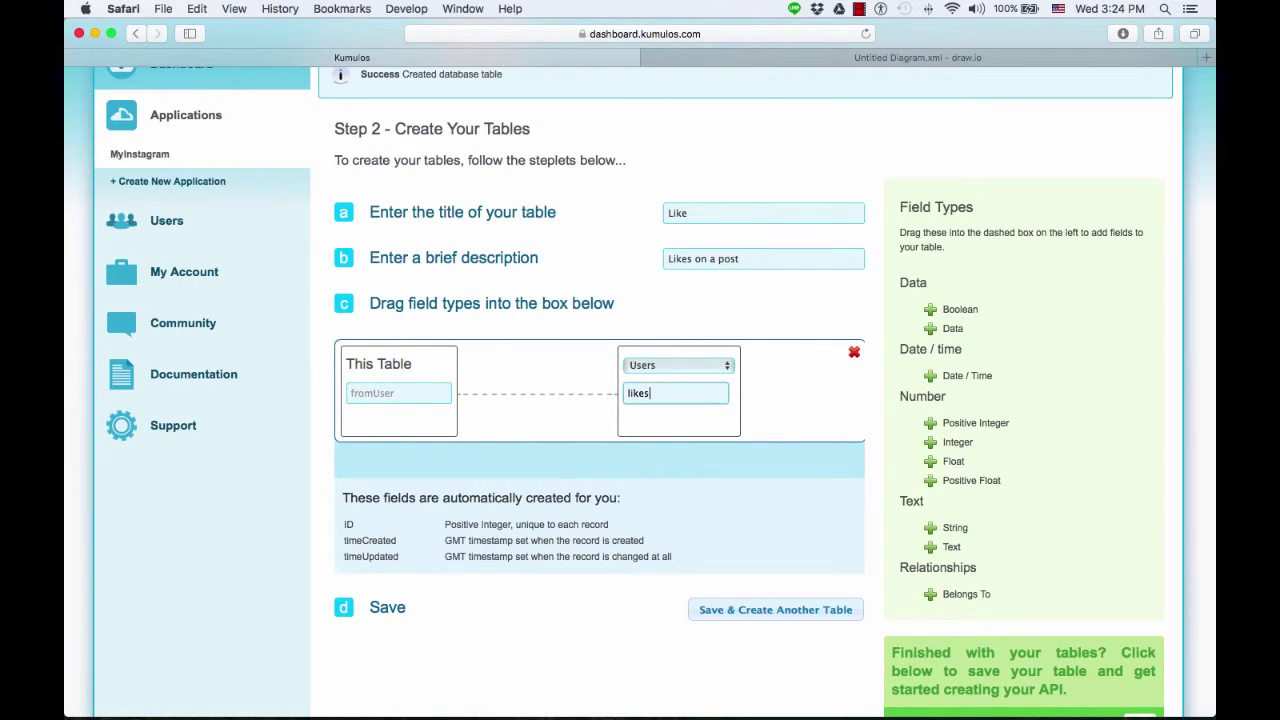
# Step: Add a Belongs To relationship linking toPost in the Like table to Posts as likeBy, checking the field name in the draw.io diagram
pyautogui.moveTo(945, 596); pyautogui.dragTo(549, 484)
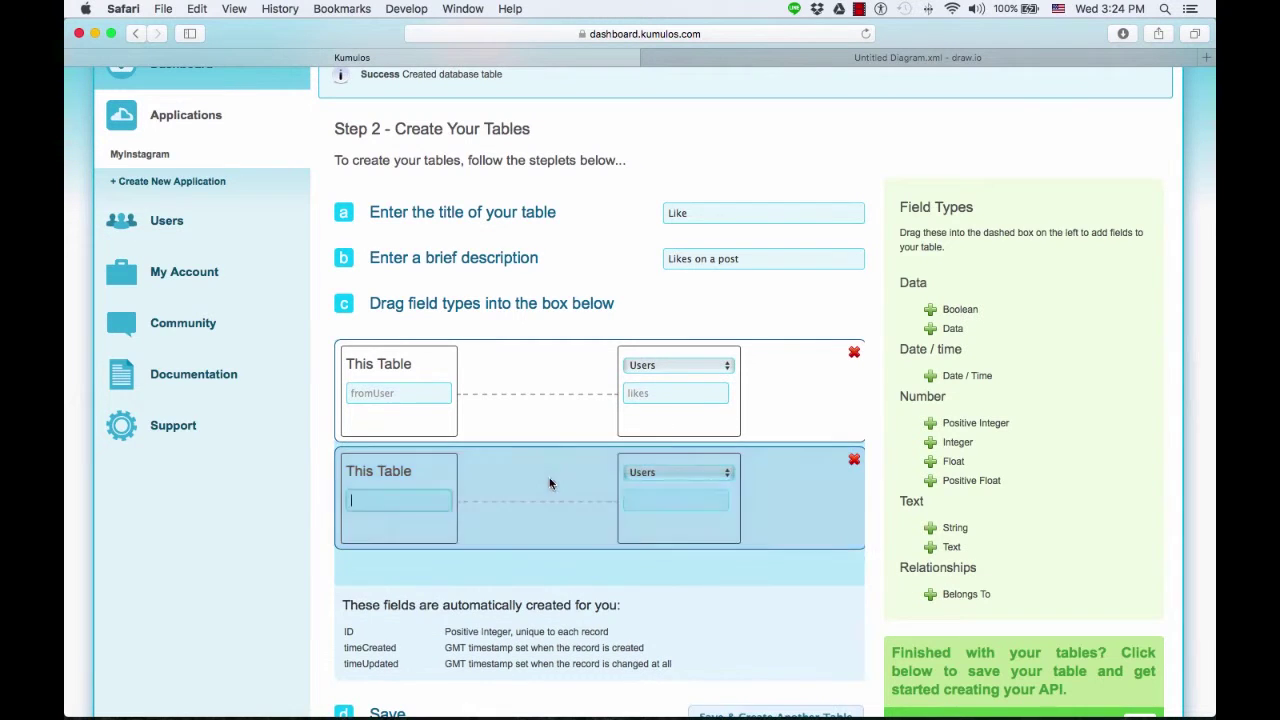
pyautogui.click(704, 474)
pyautogui.click(673, 490)
pyautogui.scroll(-5, 798, 499)
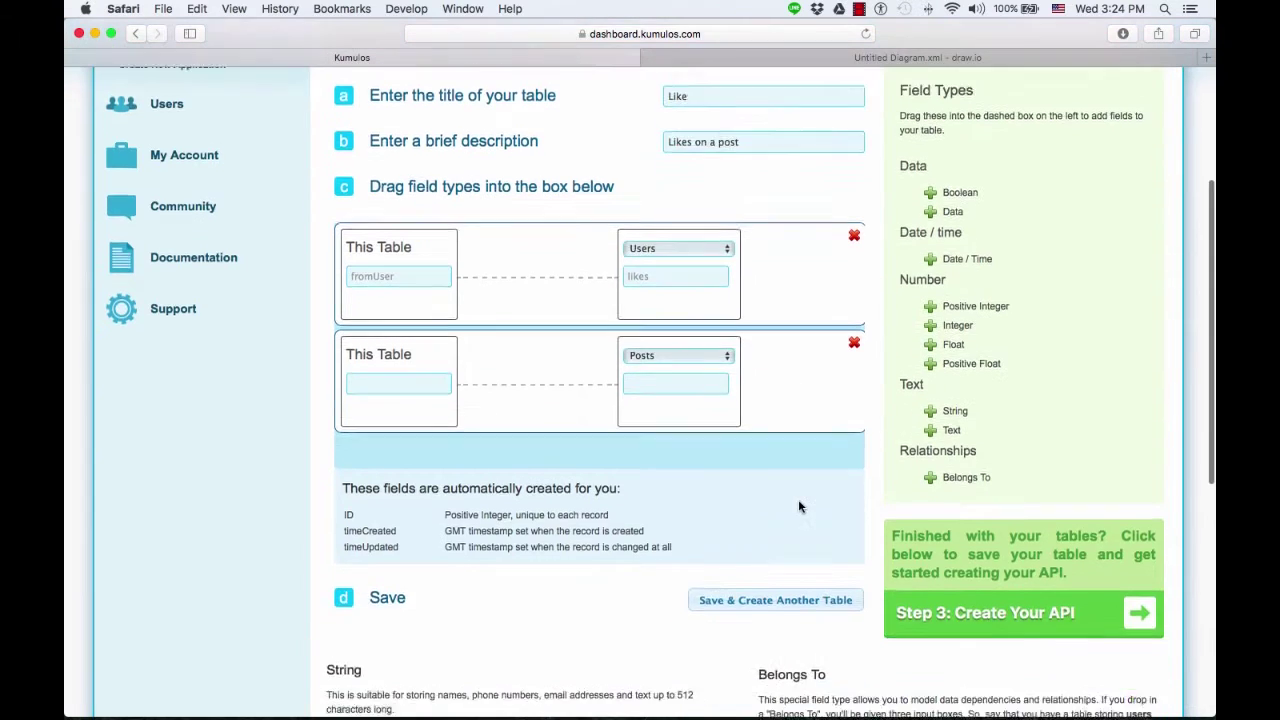
pyautogui.scroll(4, 798, 505)
pyautogui.click(400, 465)
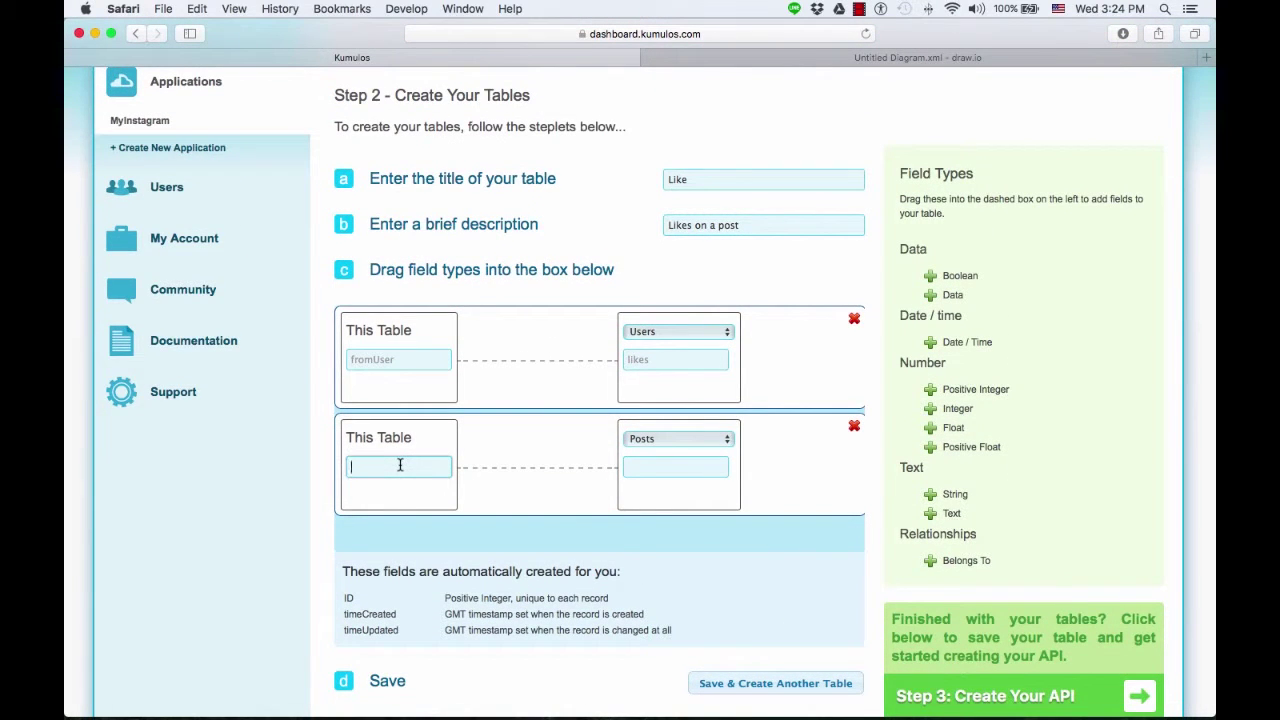
pyautogui.click(672, 60)
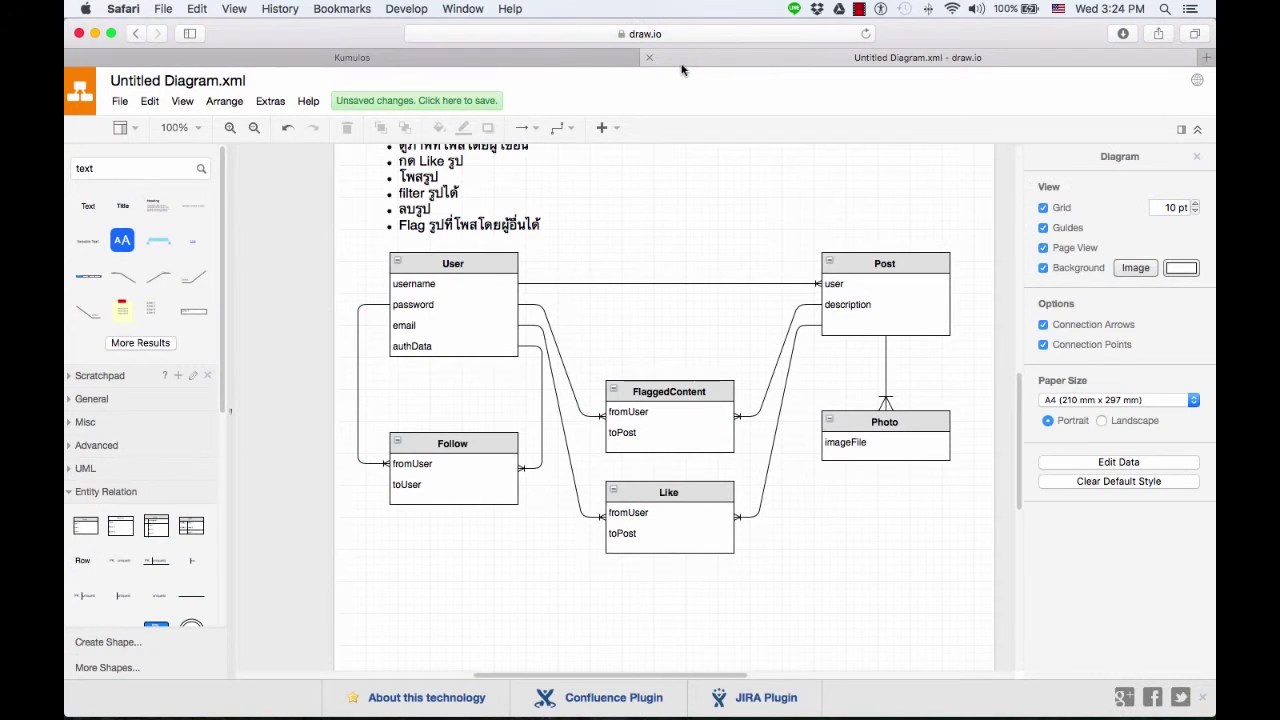
pyautogui.click(531, 60)
pyautogui.write('toPost')
pyautogui.press('Tab')
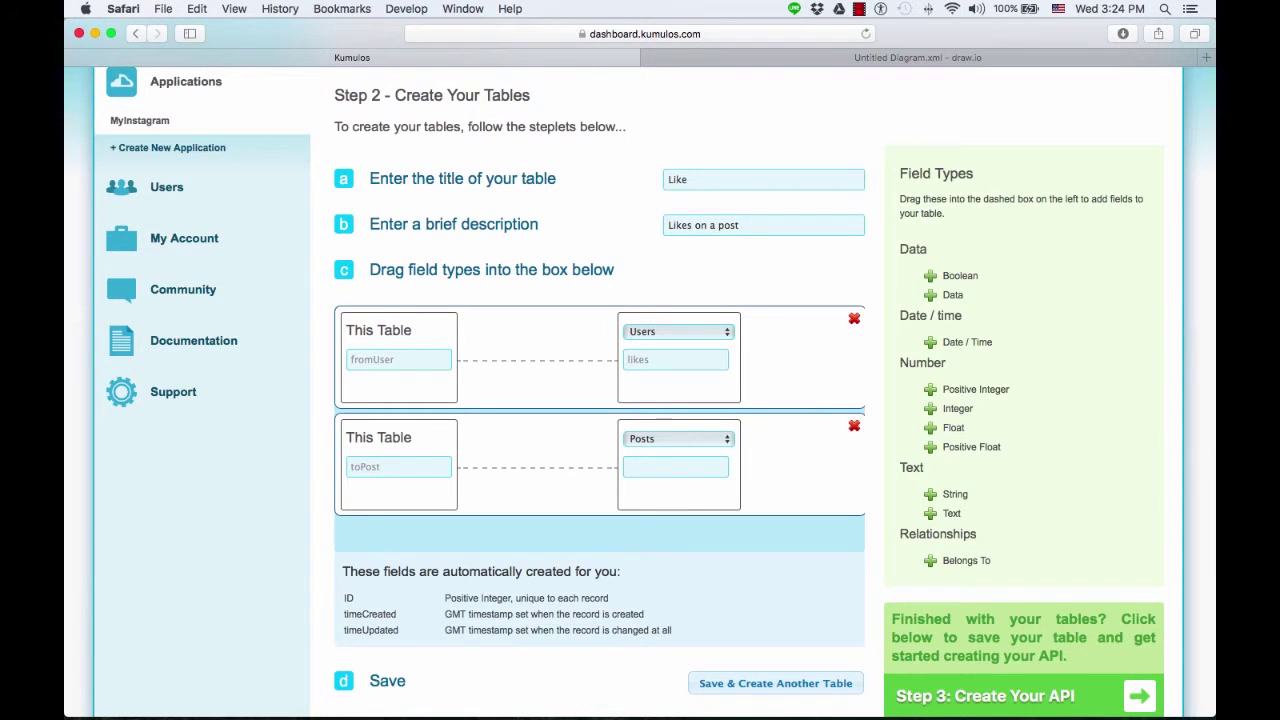
pyautogui.click(680, 469)
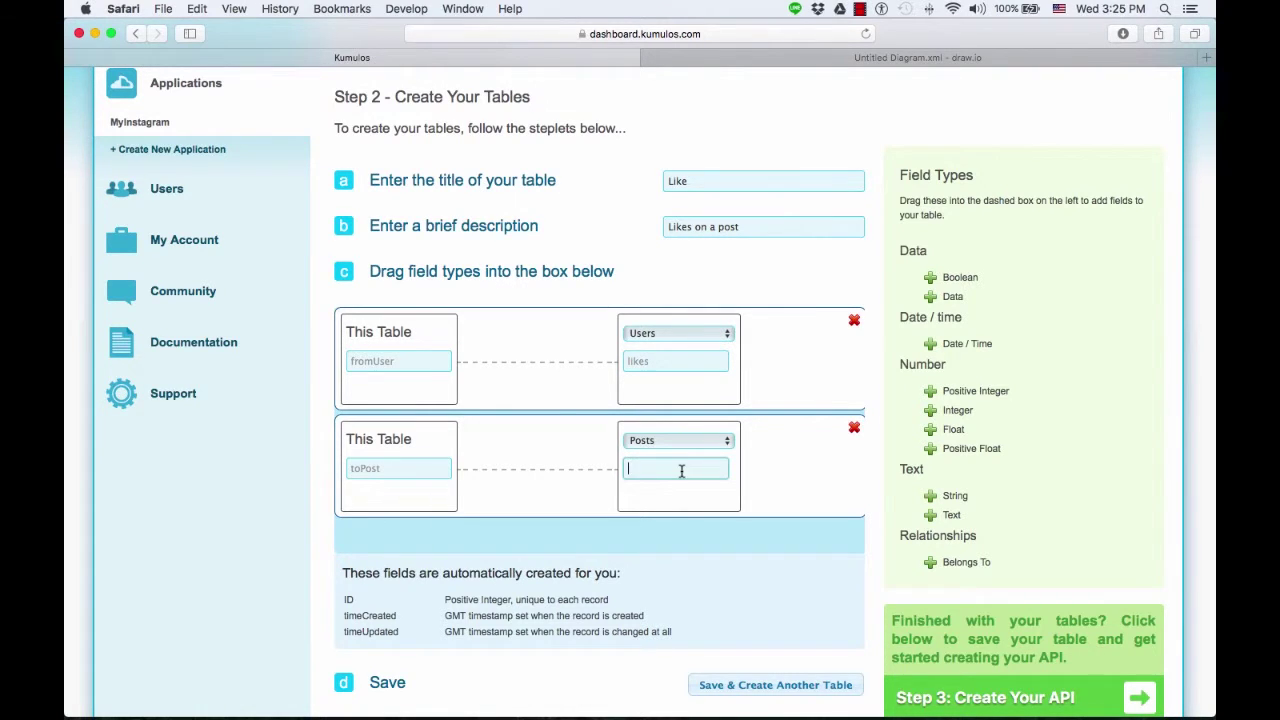
pyautogui.write('likeBy')
# Step: Save the Like table, and title the next table FlaggedContent after checking the draw.io diagram
pyautogui.click(772, 686)
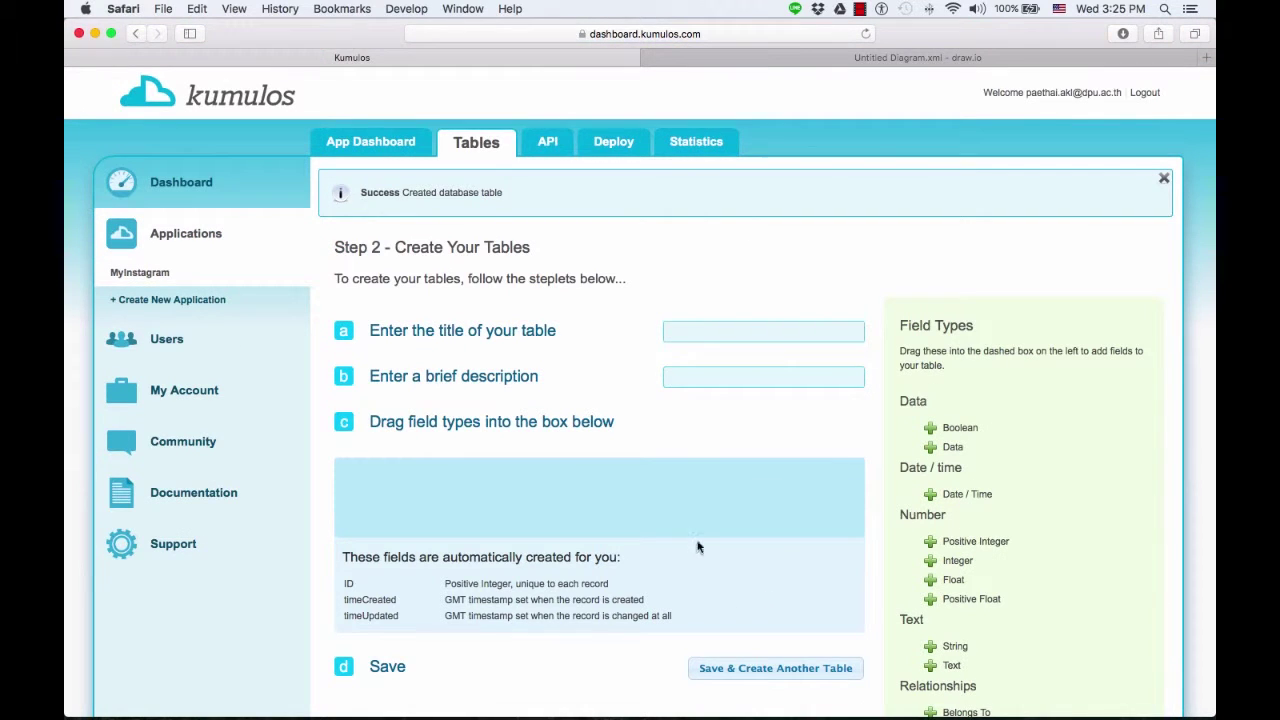
pyautogui.click(818, 62)
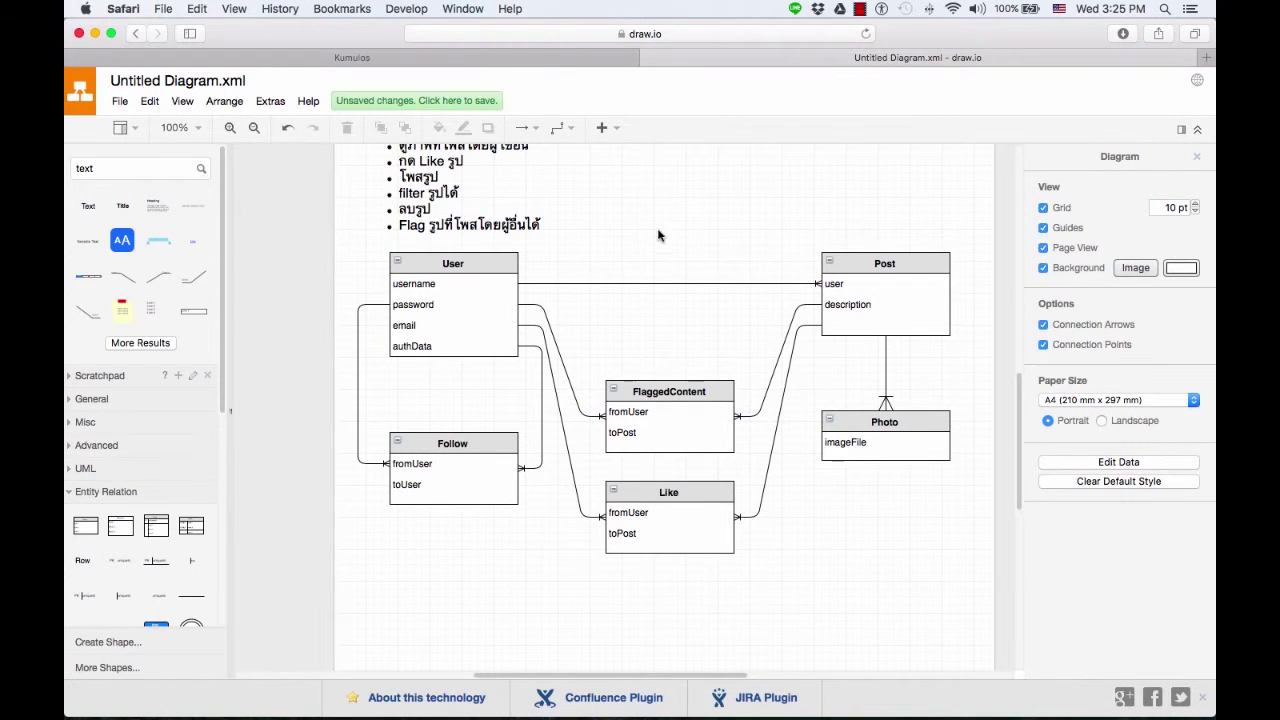
pyautogui.click(511, 56)
pyautogui.click(720, 343)
pyautogui.write('Fl')
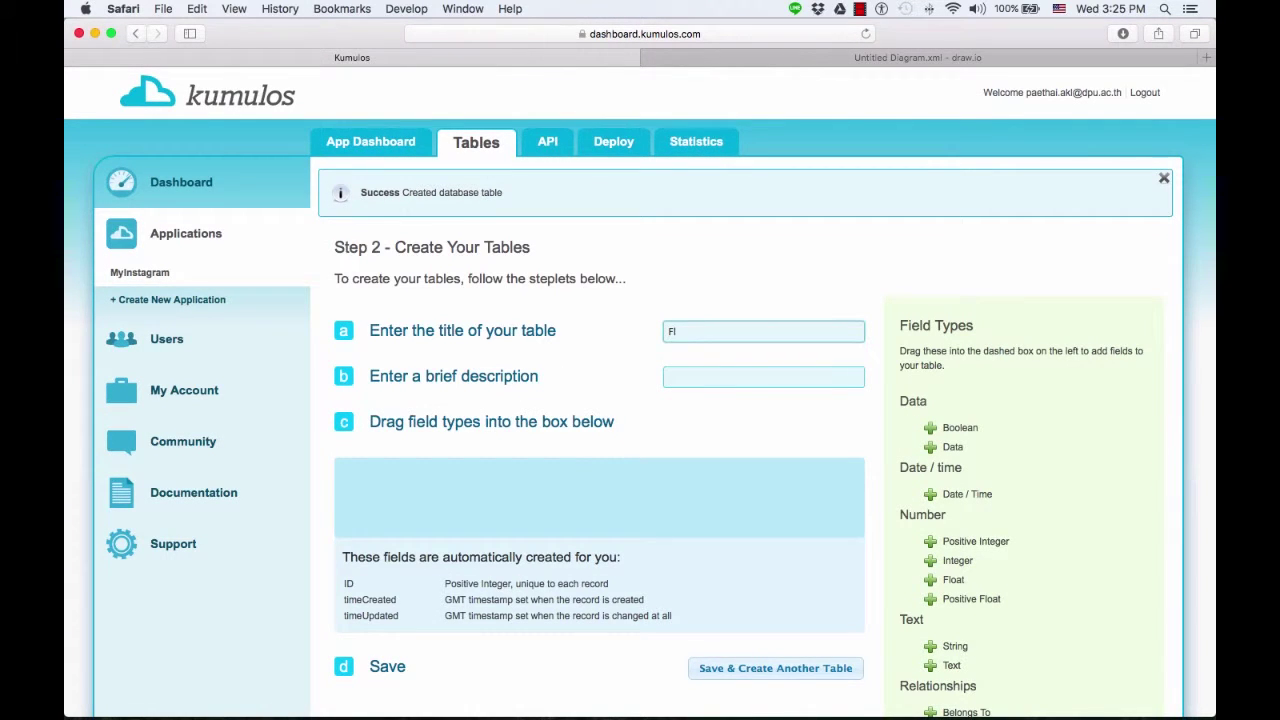
pyautogui.write('aggedContent')
pyautogui.press('Tab')
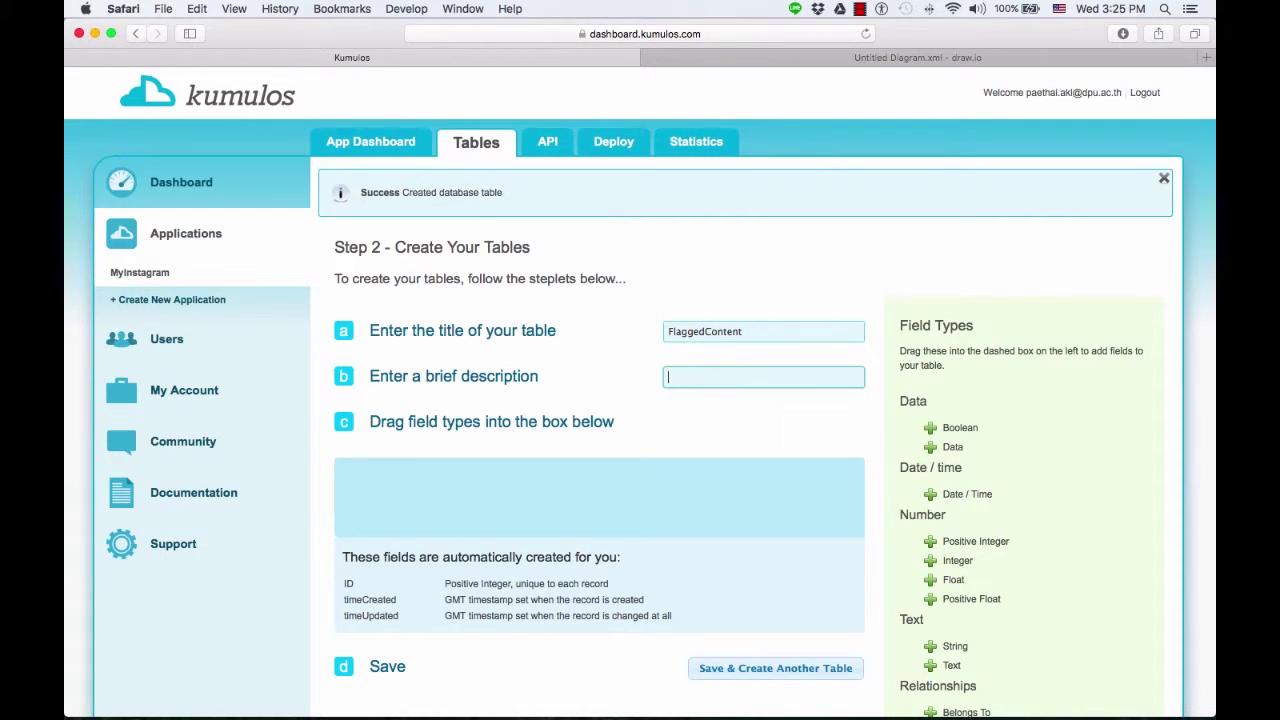
# Step: Enter "Flagged content" as the brief description of the FlaggedContent table
pyautogui.write('Show fl')
pyautogui.press('BackSpace')
pyautogui.press('BackSpace')
pyautogui.press('BackSpace')
pyautogui.press('BackSpace')
pyautogui.press('BackSpace')
pyautogui.press('BackSpace')
pyautogui.press('BackSpace')
pyautogui.write('Flo')
pyautogui.write('ge')
pyautogui.press('BackSpace')
pyautogui.write('ged content')
# Step: Add a Belongs To relationship linking fromUser in the FlaggedContent table to Users as flaggedContents
pyautogui.scroll(-3, 694, 537)
pyautogui.moveTo(950, 627); pyautogui.dragTo(555, 415)
pyautogui.click(430, 412)
pyautogui.write('fromUser')
pyautogui.press('Return')
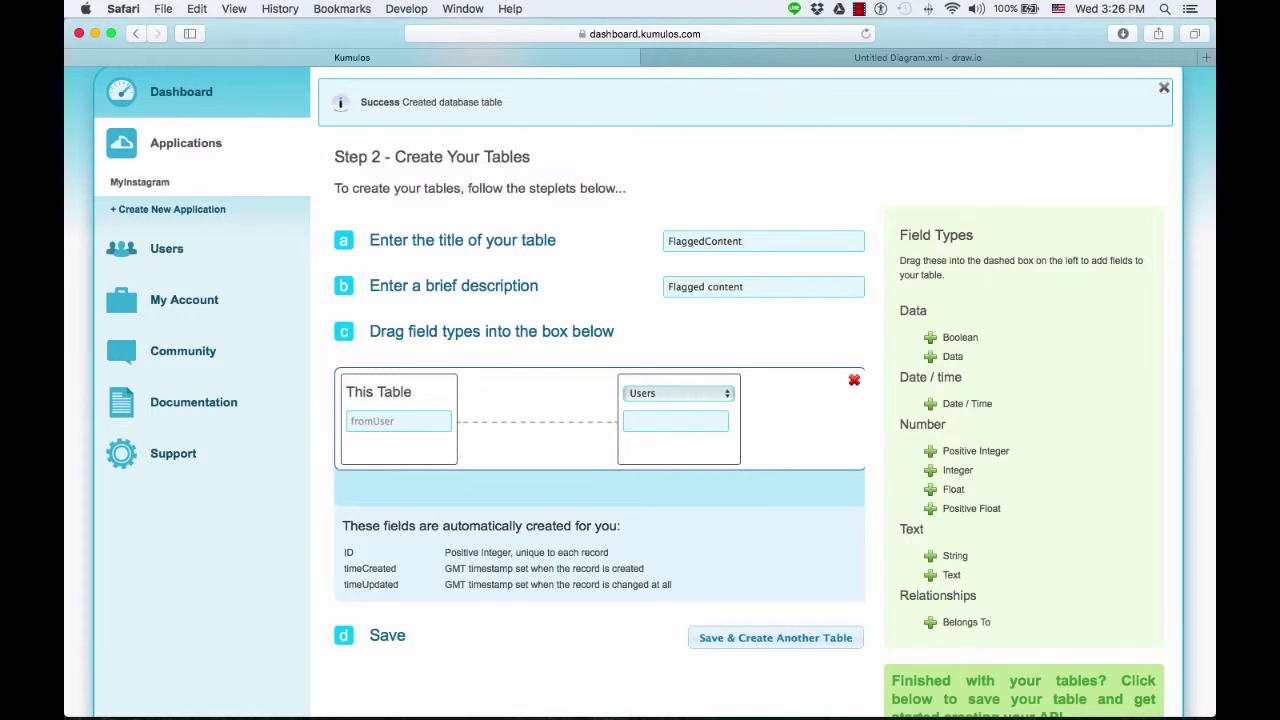
pyautogui.click(659, 416)
pyautogui.write('flaggedConten')
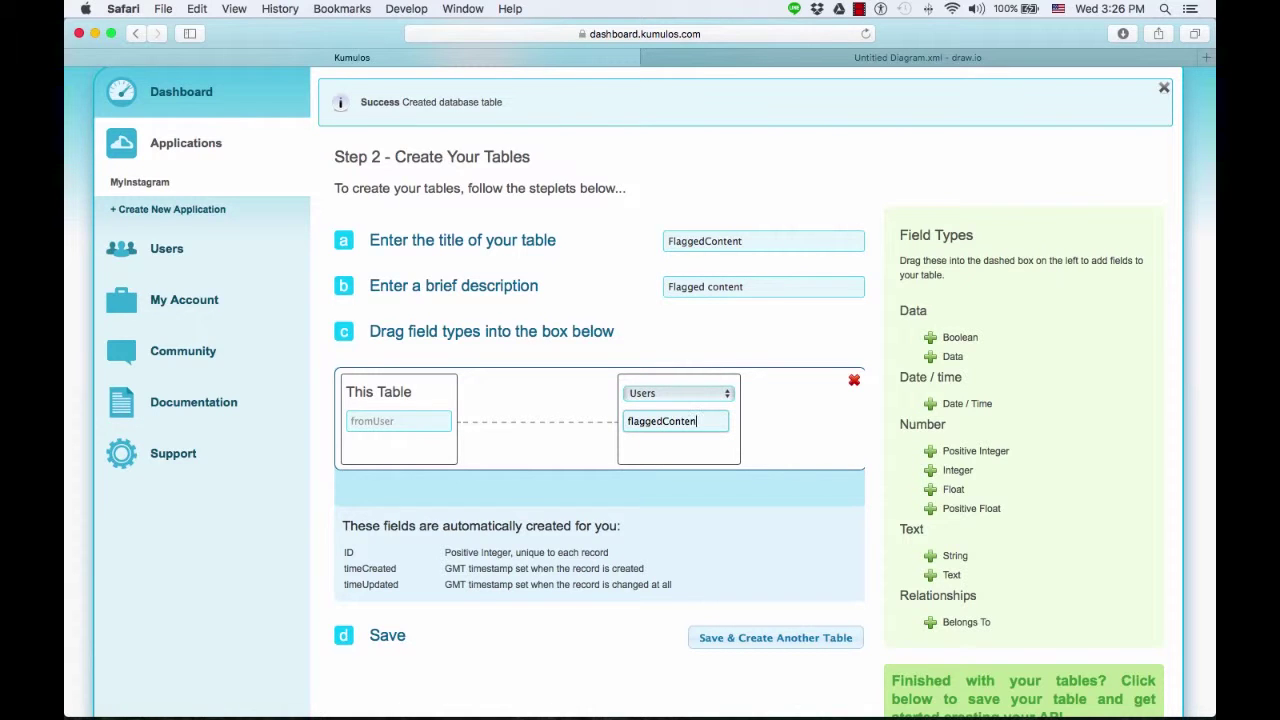
pyautogui.write('ts')
# Step: Add a Belongs To relationship linking toPost in the FlaggedContent table to Posts as flaggedBy
pyautogui.moveTo(970, 620); pyautogui.dragTo(697, 494)
pyautogui.click(360, 521)
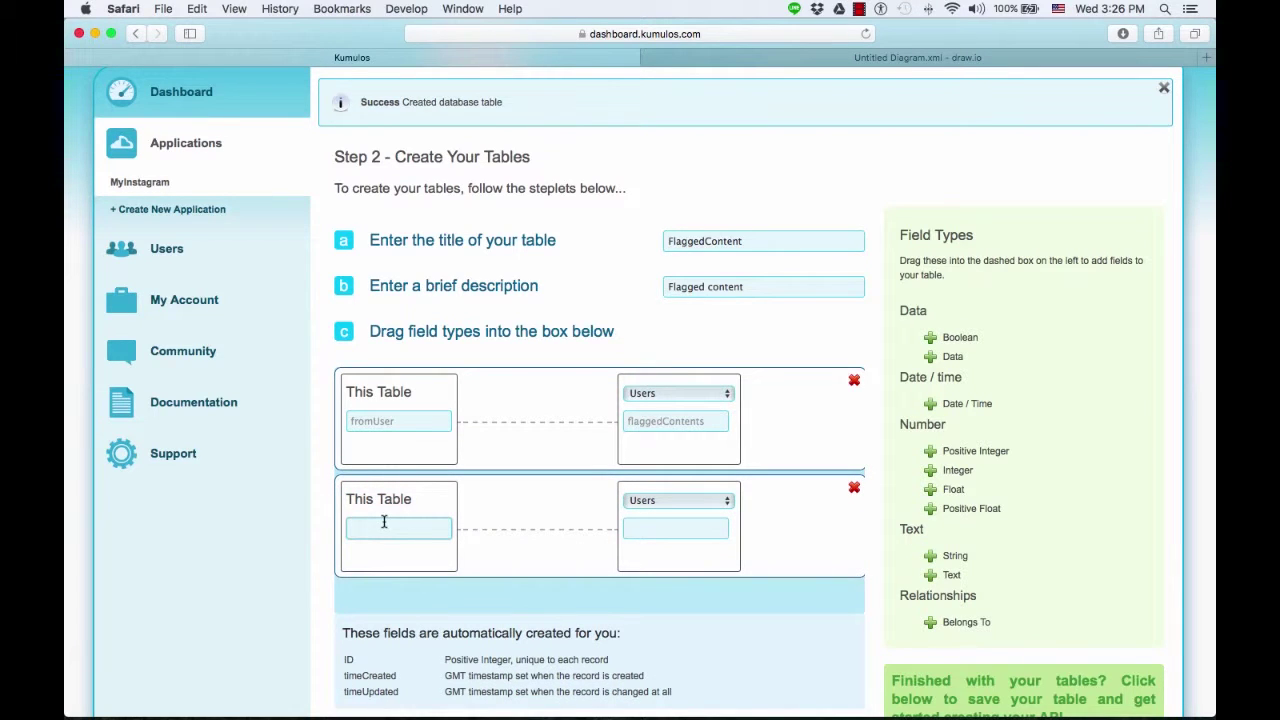
pyautogui.click(383, 521)
pyautogui.write('toPost')
pyautogui.press('Return')
pyautogui.click(690, 501)
pyautogui.click(680, 516)
pyautogui.click(656, 534)
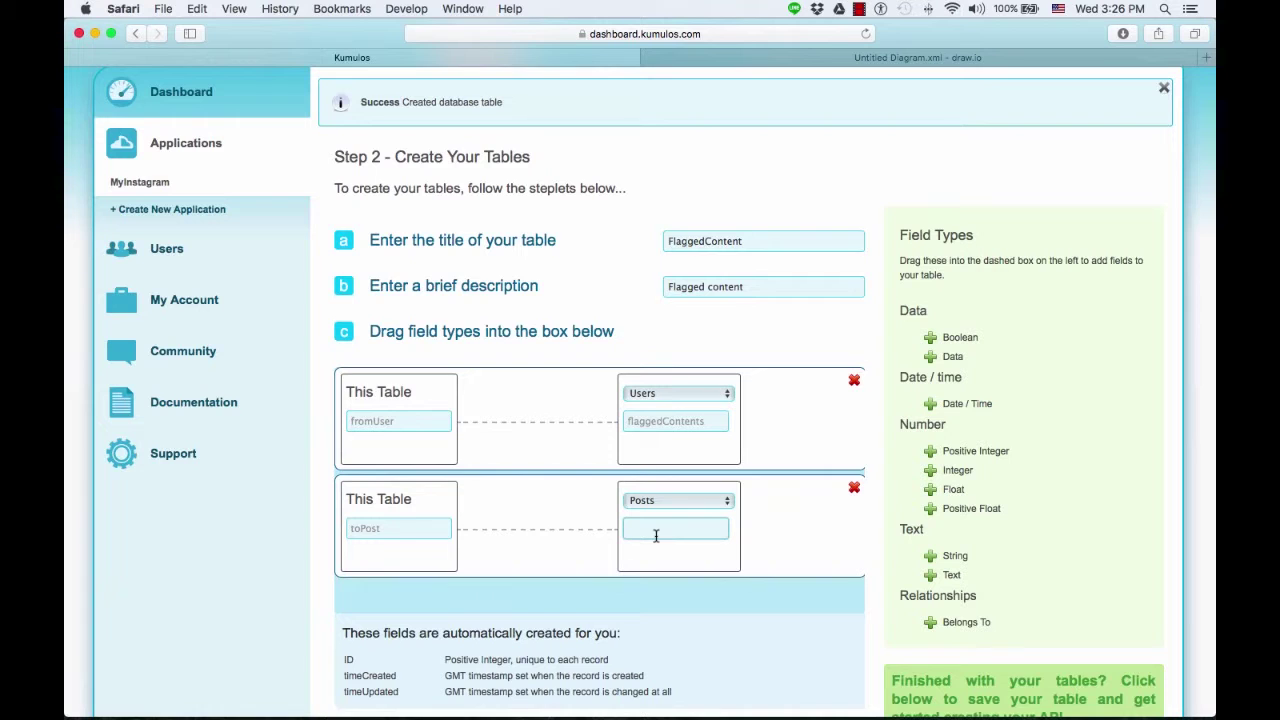
pyautogui.write('flaggedBy')
pyautogui.click(800, 566)
# Step: Save the FlaggedContent table, and check the draw.io diagram for any remaining tables
pyautogui.scroll(-3, 775, 553)
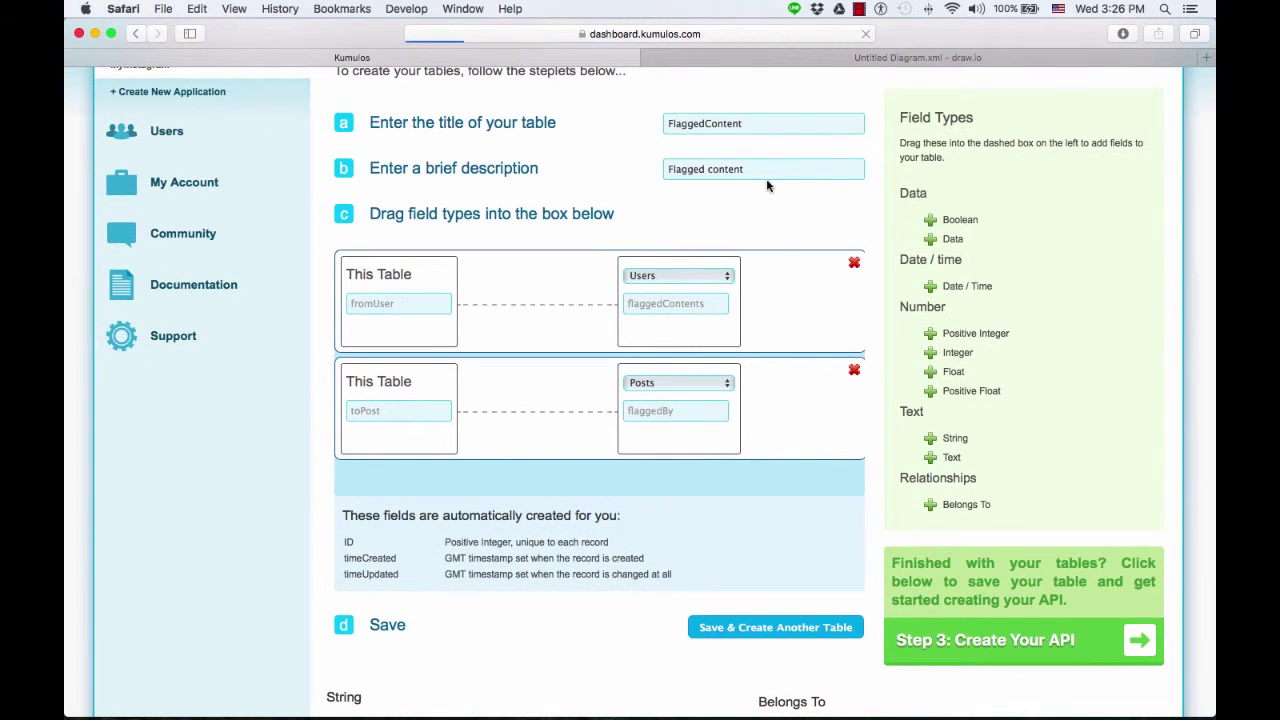
pyautogui.click(783, 62)
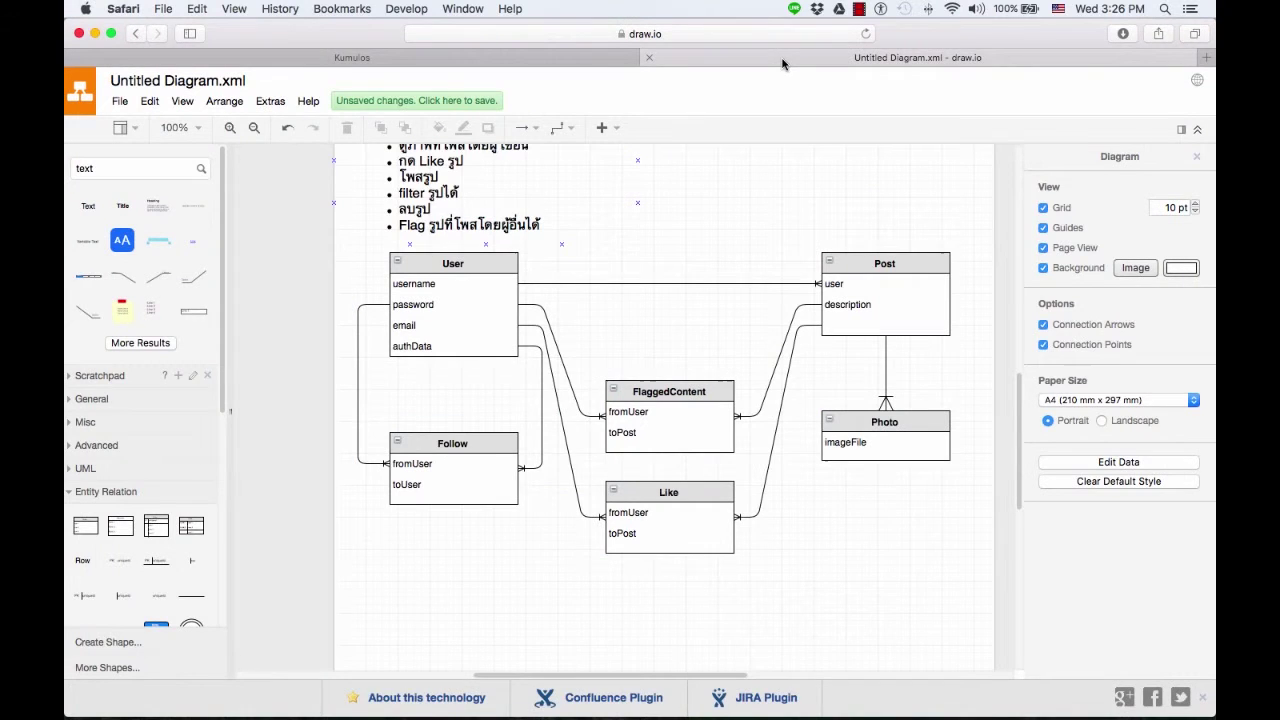
pyautogui.click(500, 58)
pyautogui.scroll(-3, 600, 330)
pyautogui.scroll(-5, 700, 490)
pyautogui.scroll(2, 689, 440)
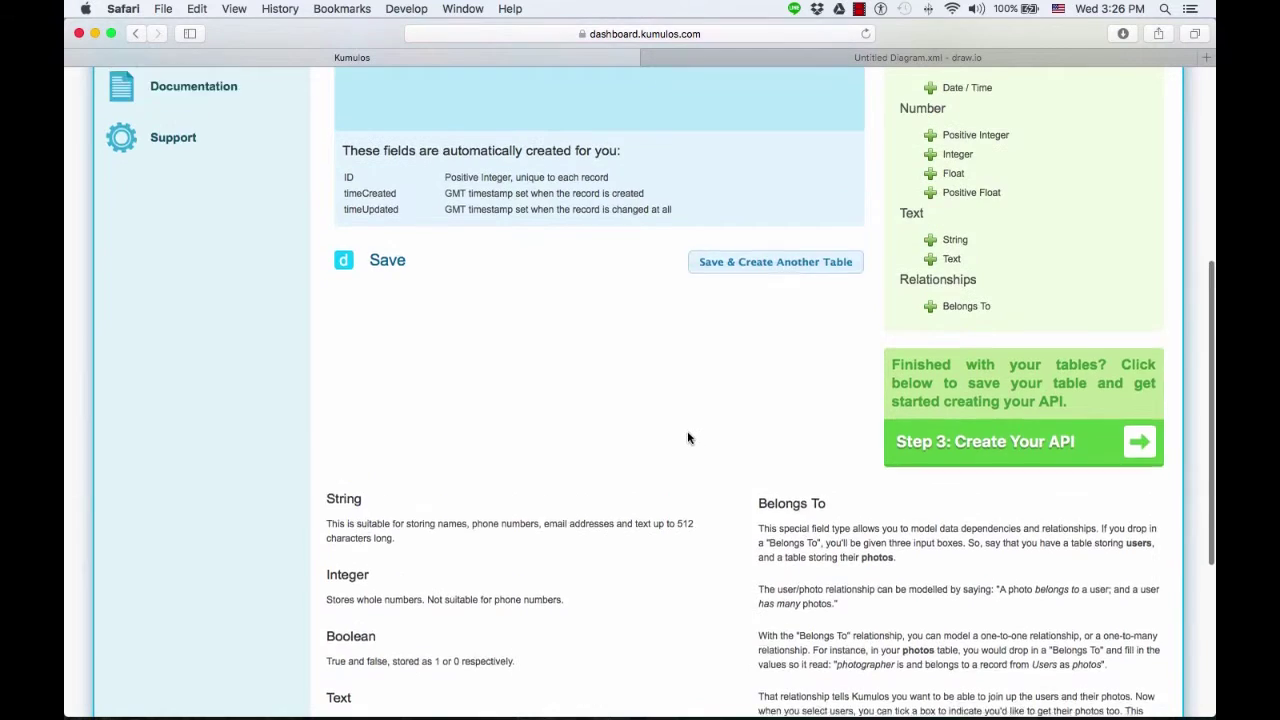
pyautogui.scroll(2, 688, 441)
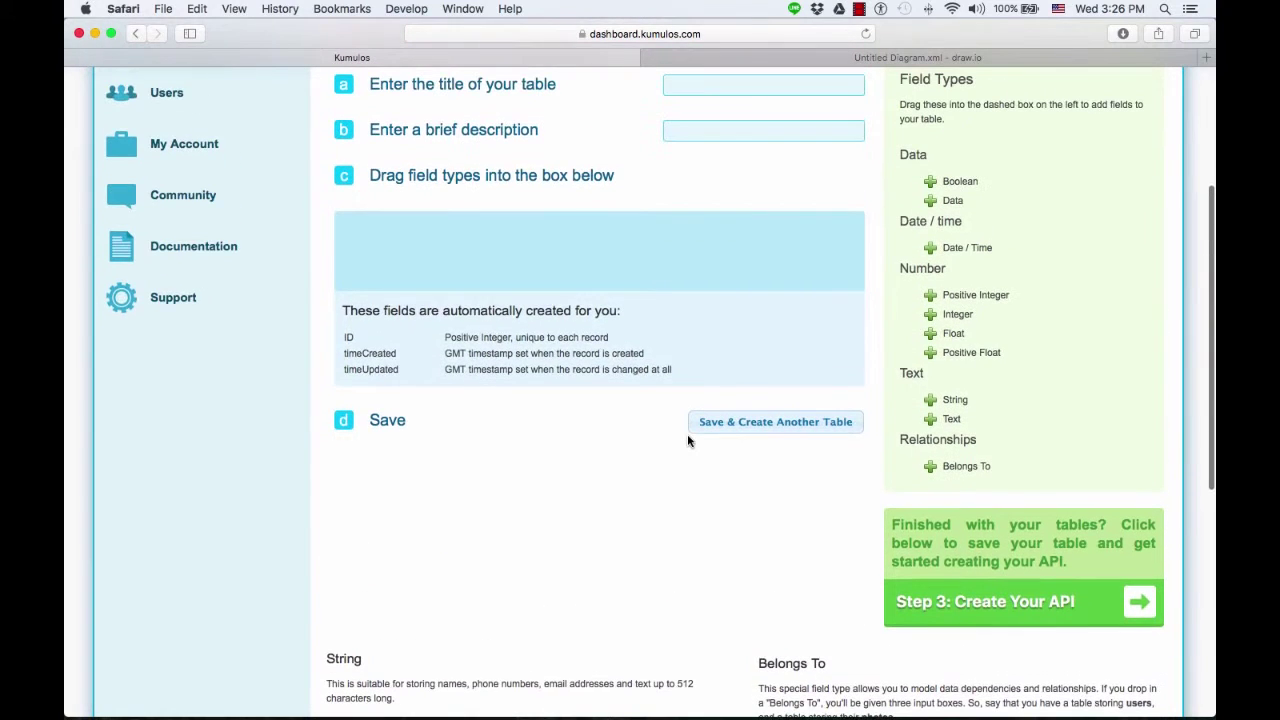
# Step: Try to move on to Step 3, Create Your API, from the empty table form
pyautogui.click(1033, 608)
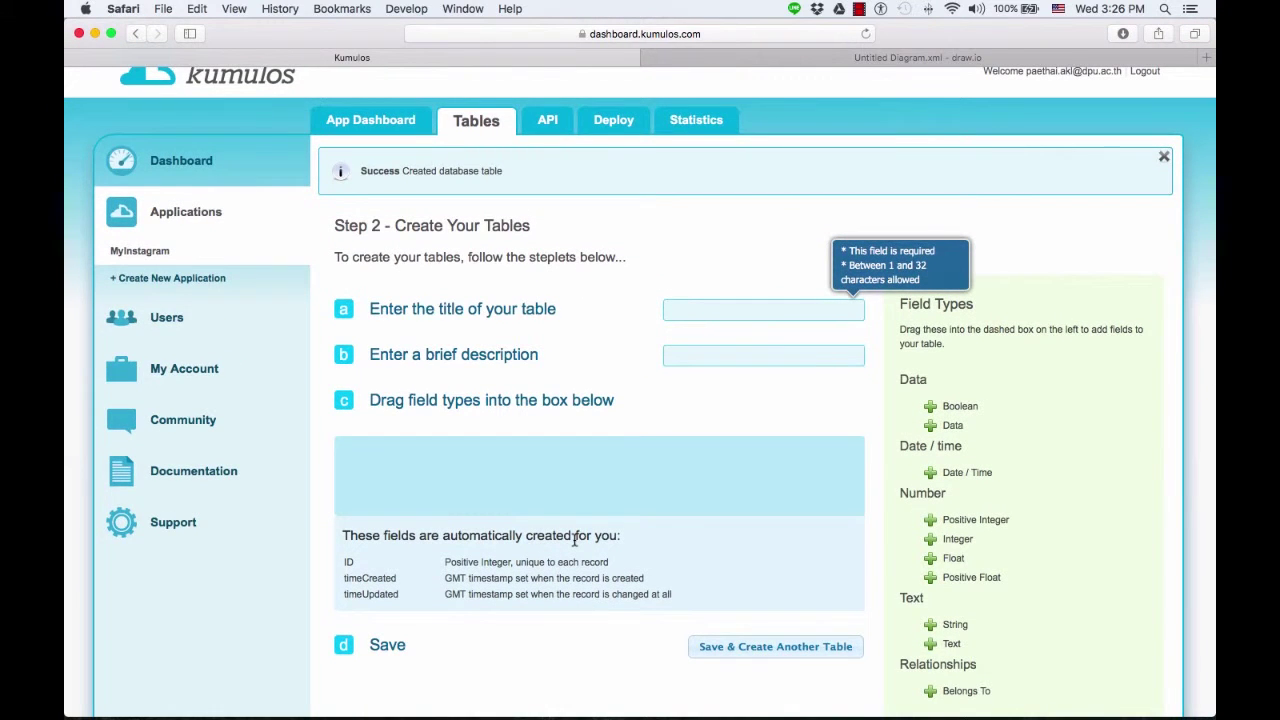
pyautogui.scroll(-4, 575, 540)
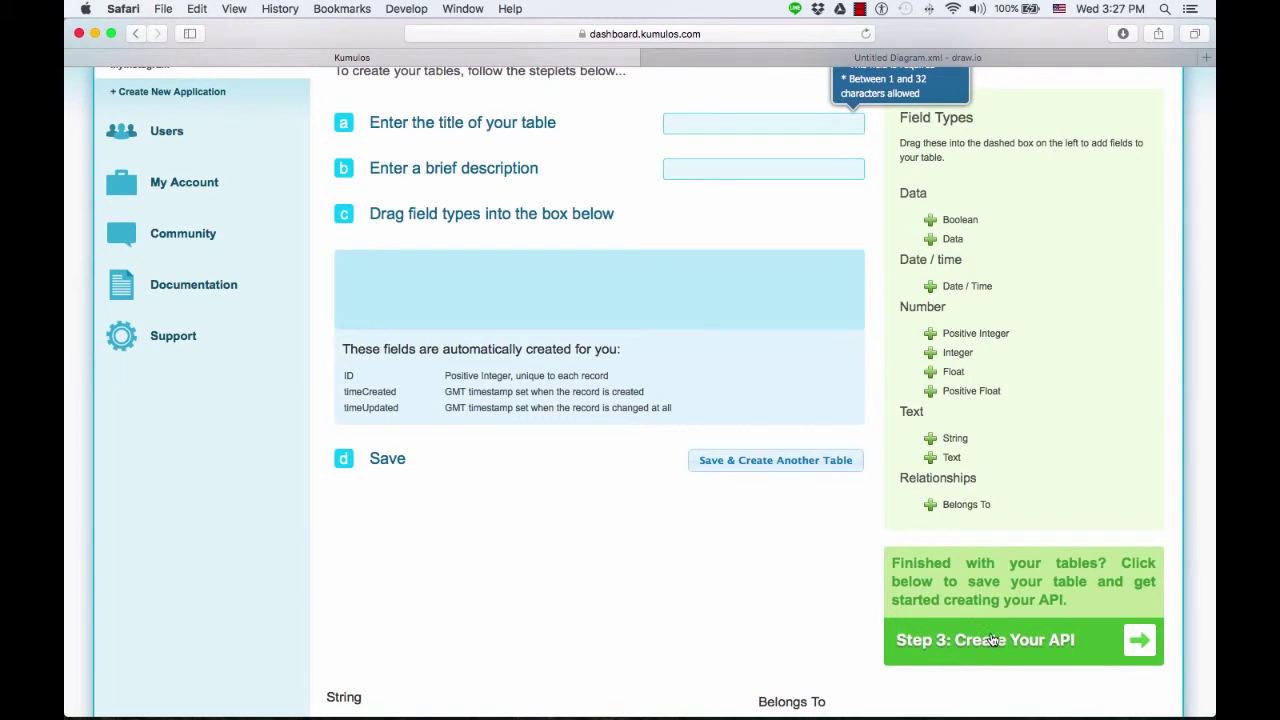
pyautogui.scroll(1, 986, 646)
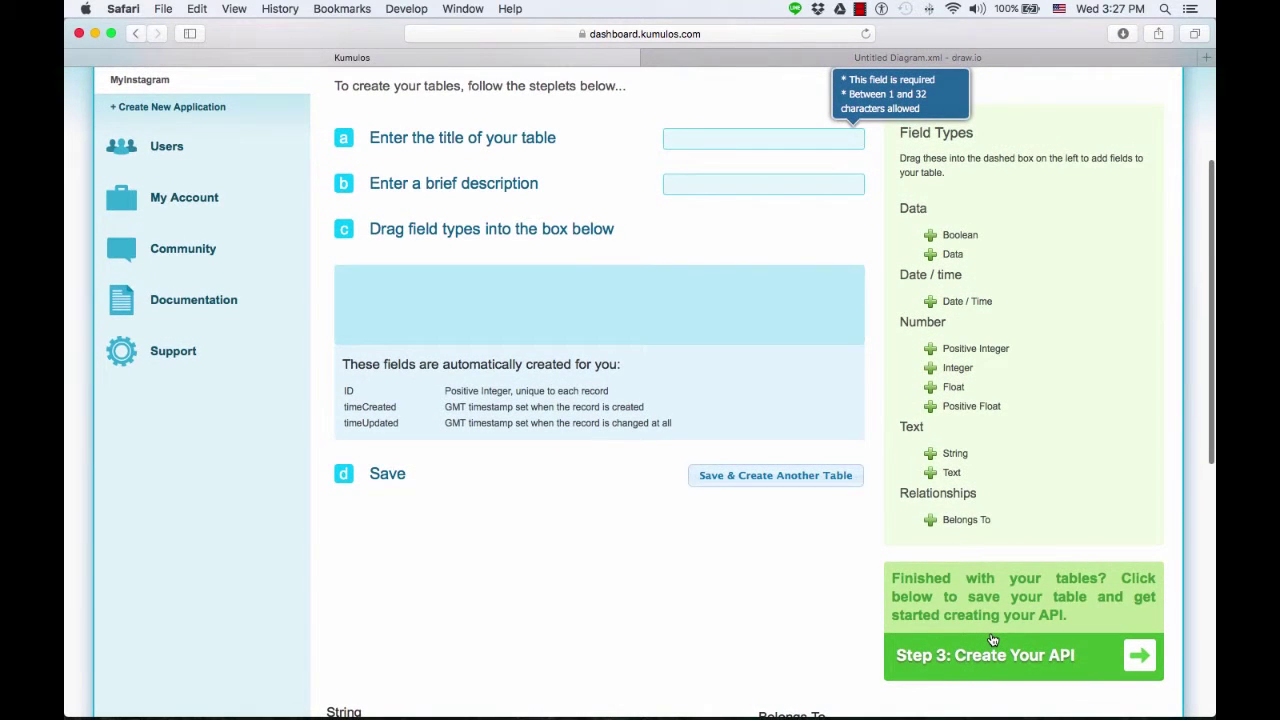
pyautogui.click(1133, 656)
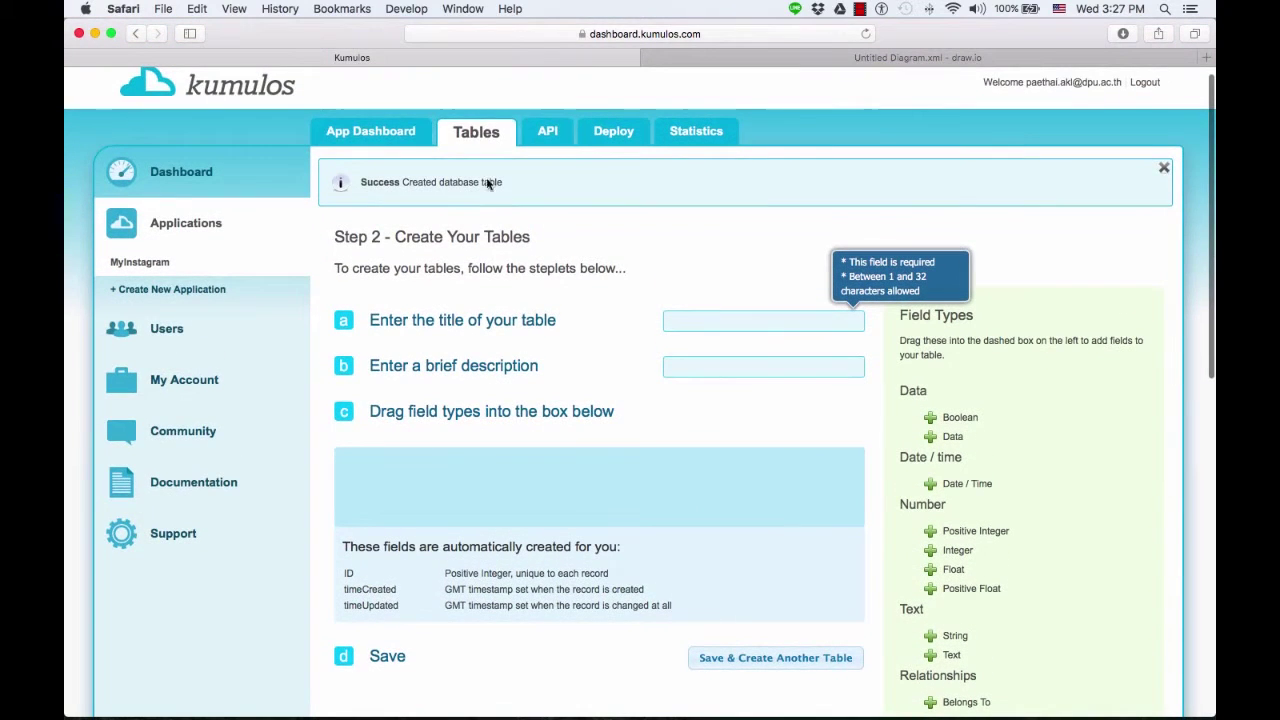
# Step: Start a new API method for the application, titled CreateUser and based on the Users table
pyautogui.click(548, 133)
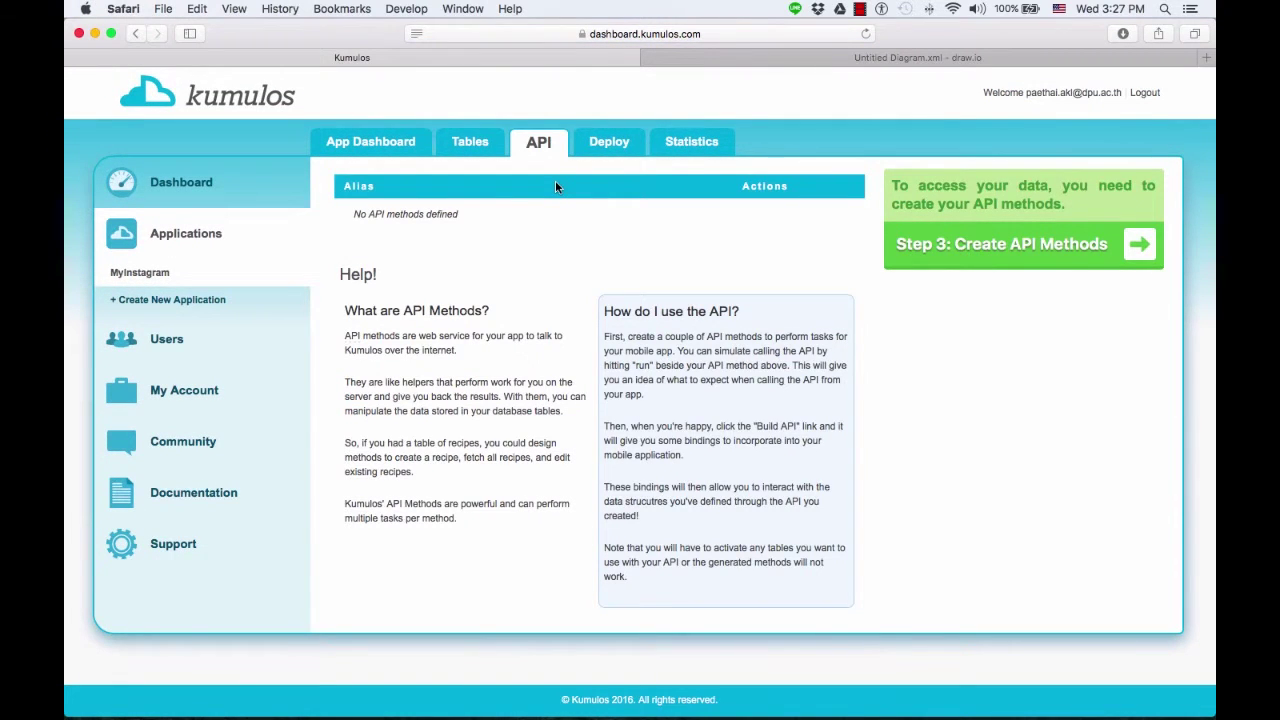
pyautogui.click(983, 247)
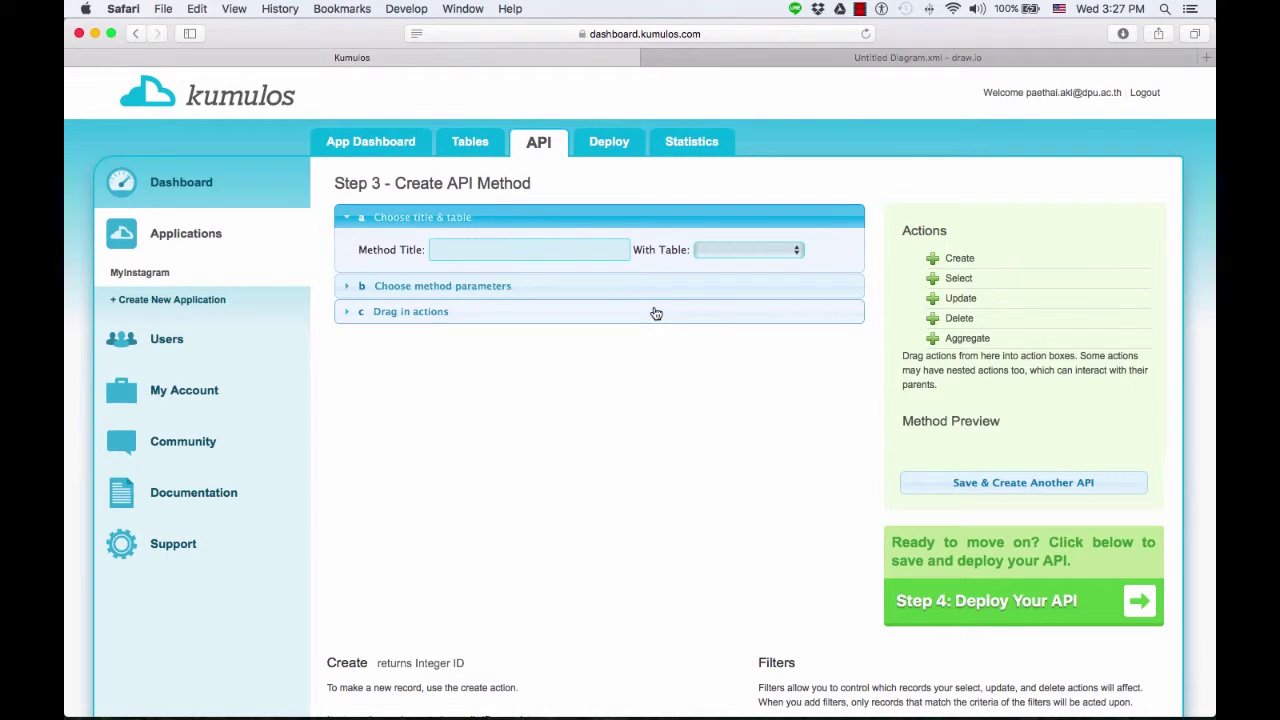
pyautogui.click(551, 250)
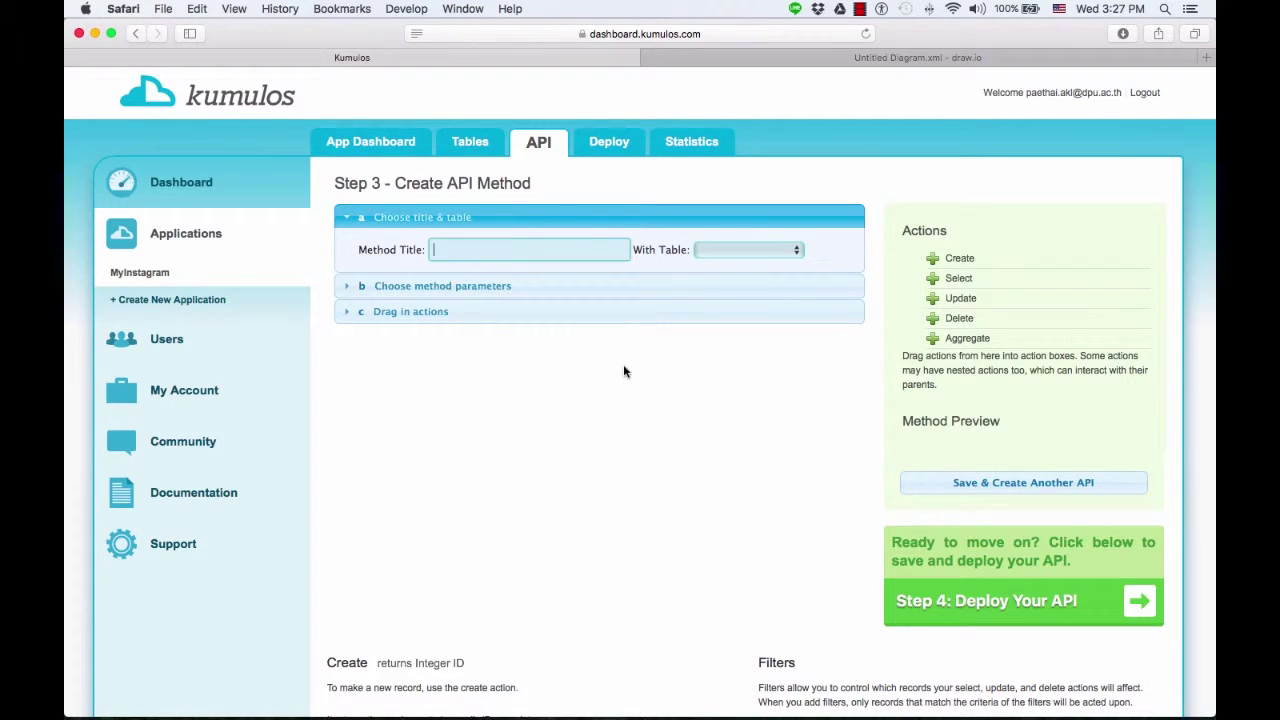
pyautogui.write('Cre')
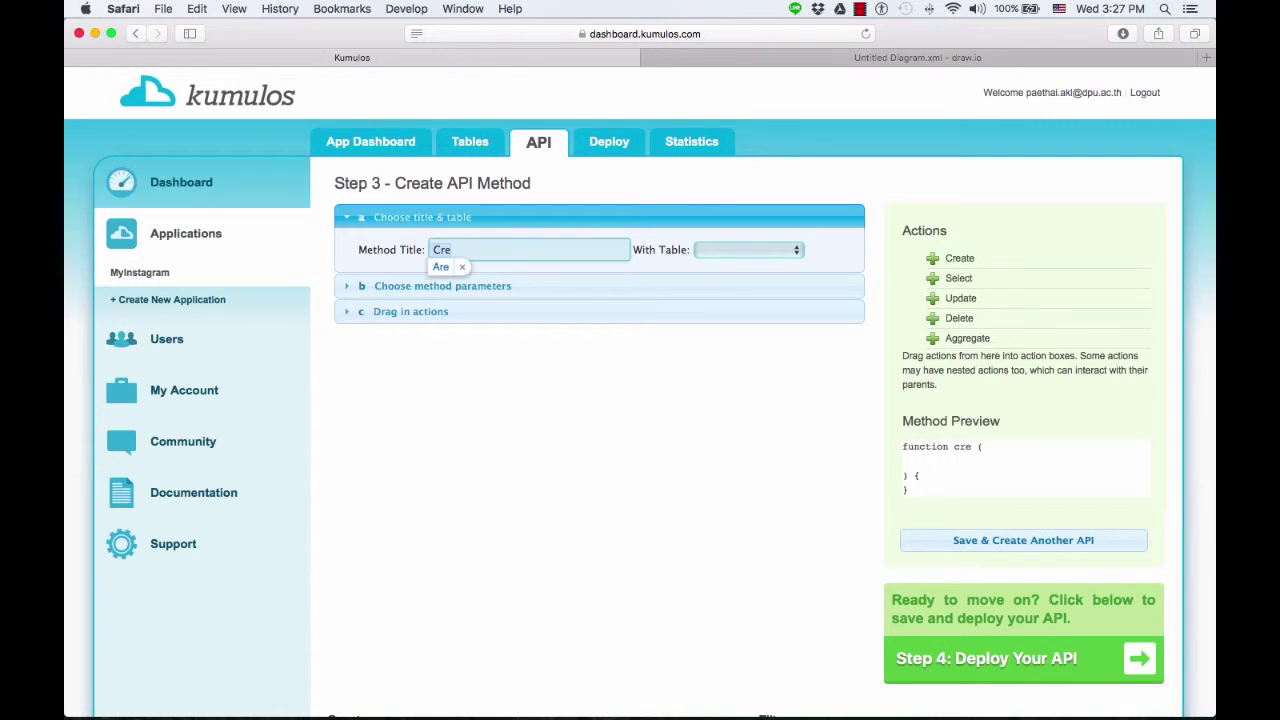
pyautogui.write('ateUser')
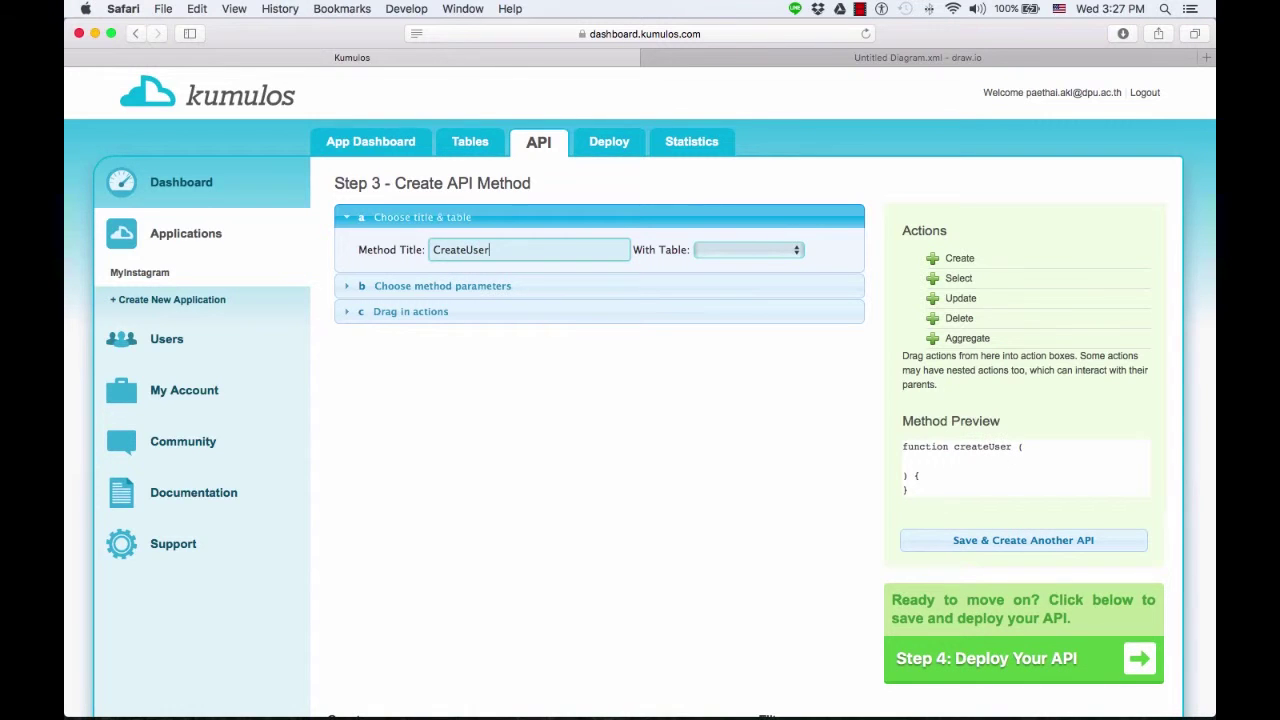
pyautogui.click(793, 250)
pyautogui.click(749, 272)
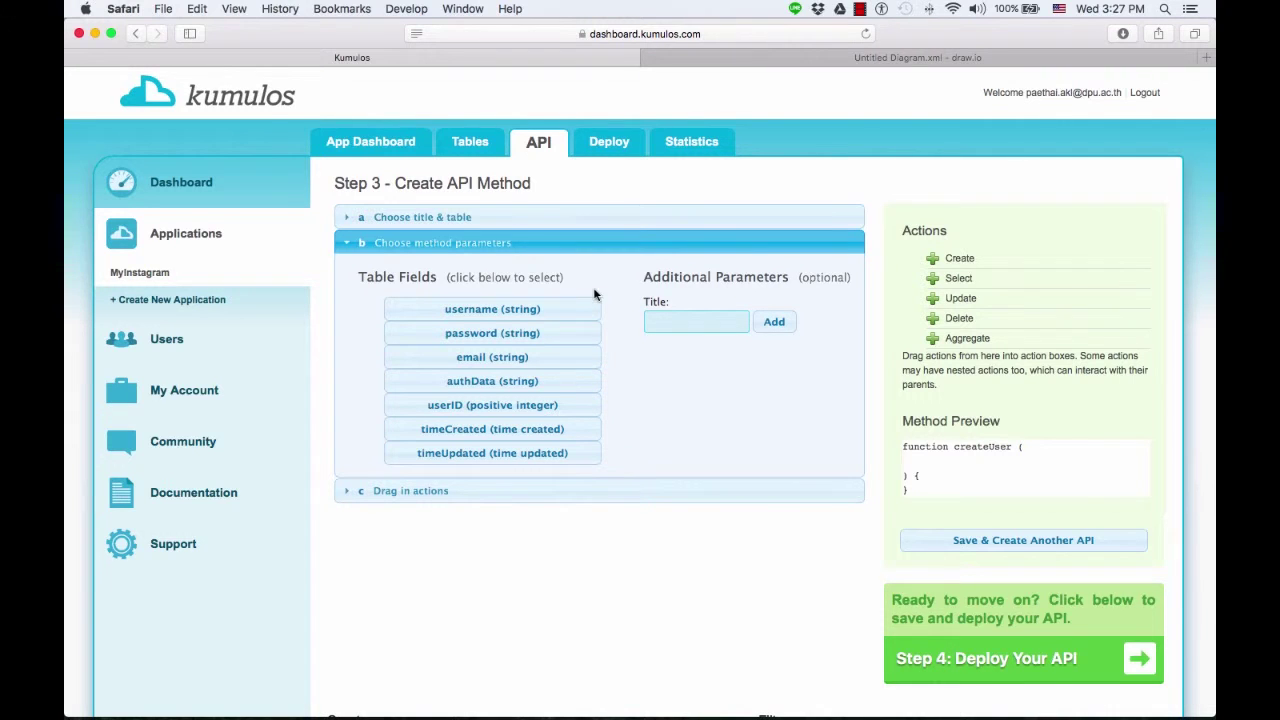
# Step: Choose username, password, email and authData as the parameters of the CreateUser method
pyautogui.click(527, 312)
pyautogui.click(552, 332)
pyautogui.click(560, 358)
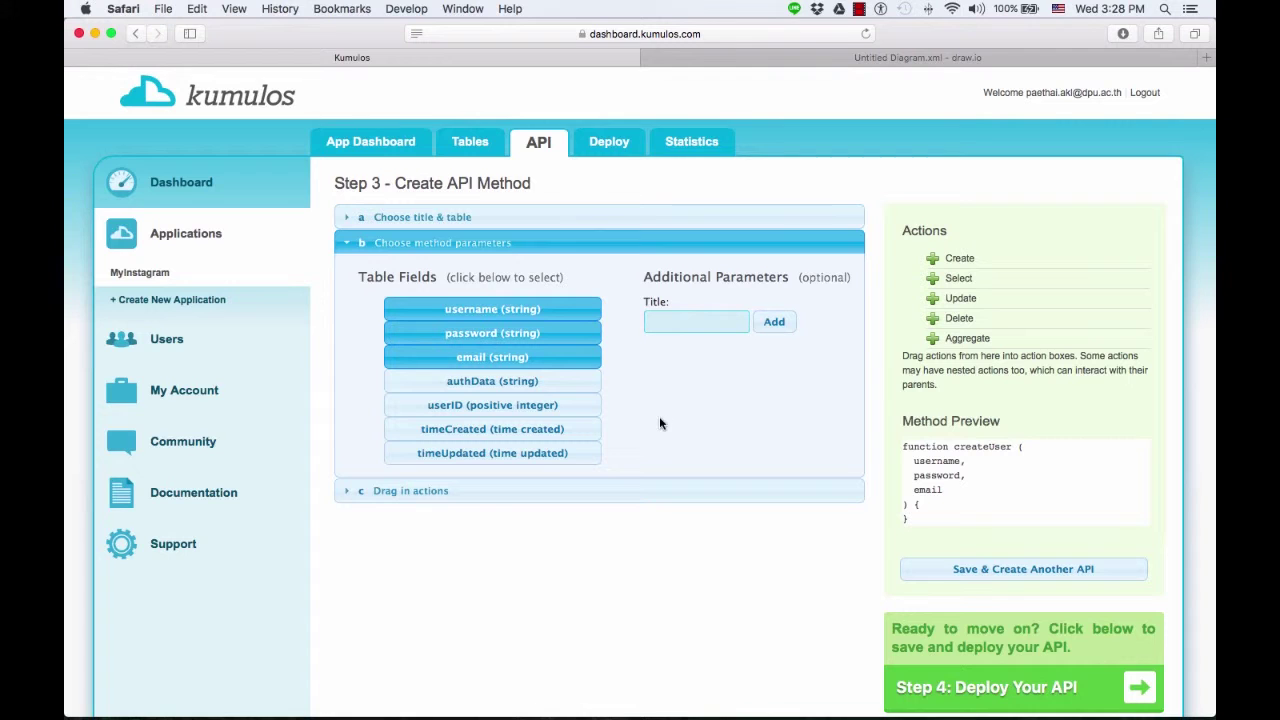
pyautogui.click(490, 381)
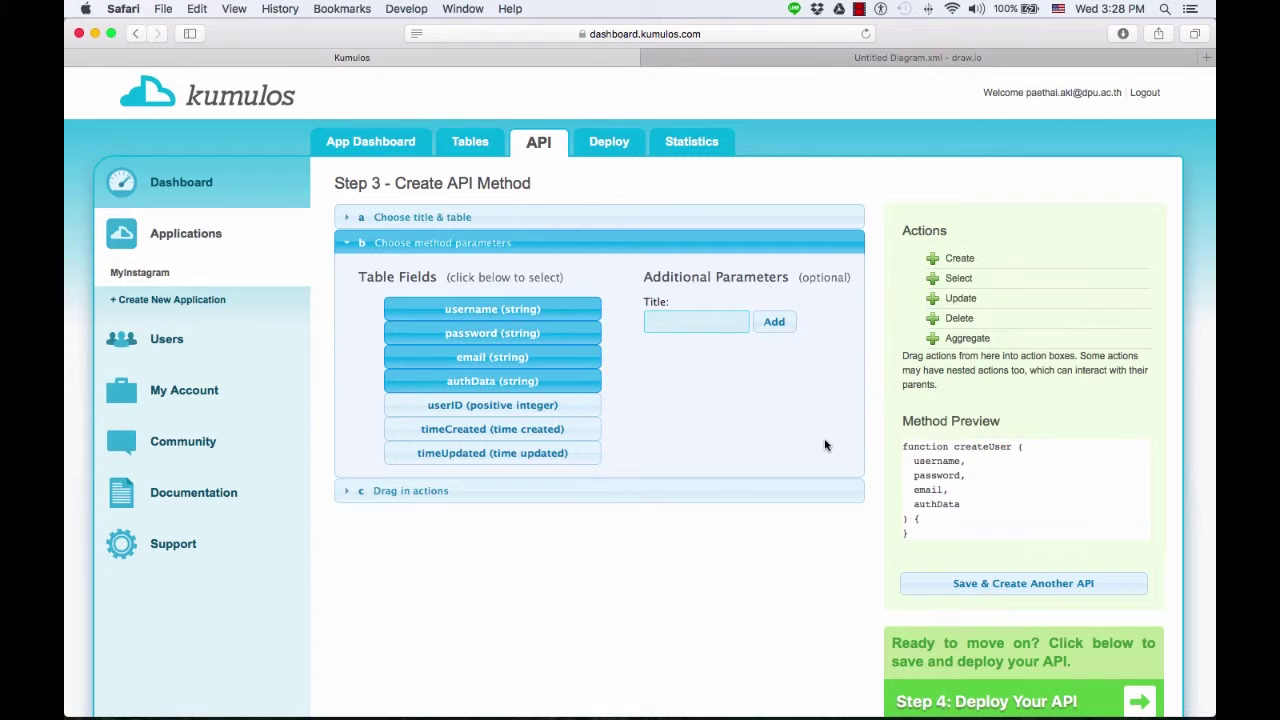
# Step: Add a Create action to the CreateUser method, and save it to begin another API method
pyautogui.click(405, 494)
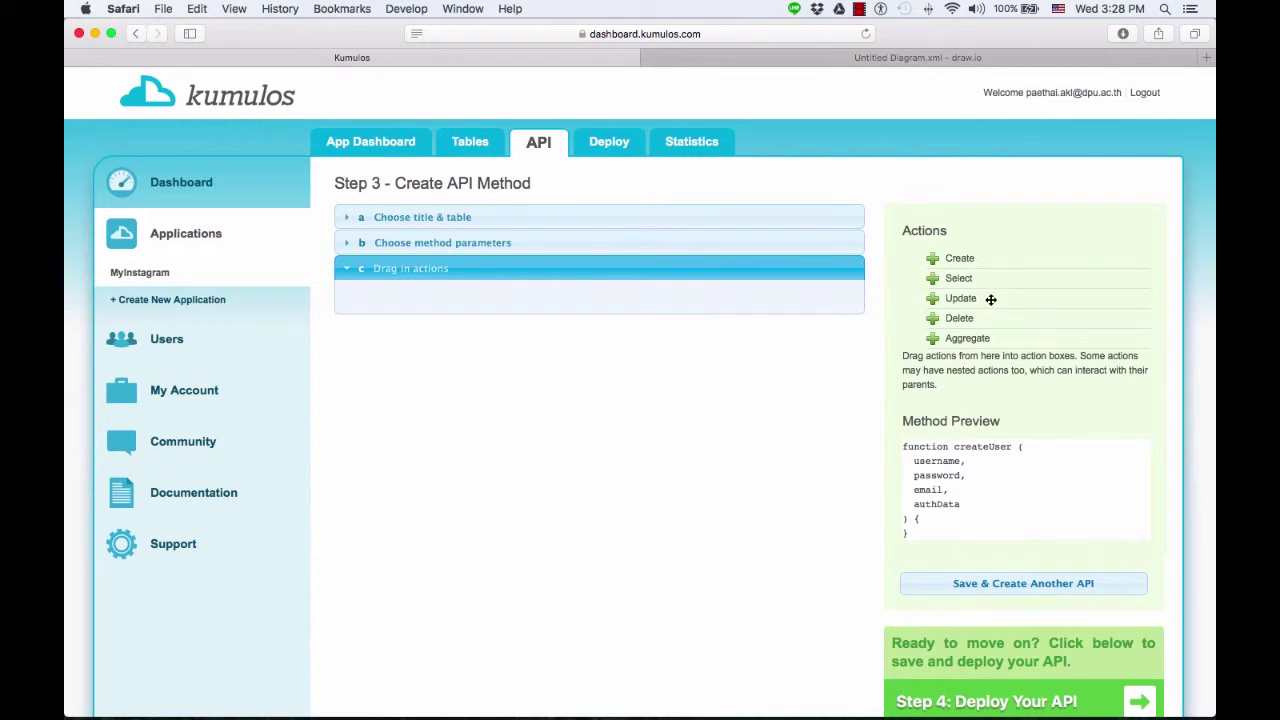
pyautogui.moveTo(963, 257); pyautogui.dragTo(584, 298)
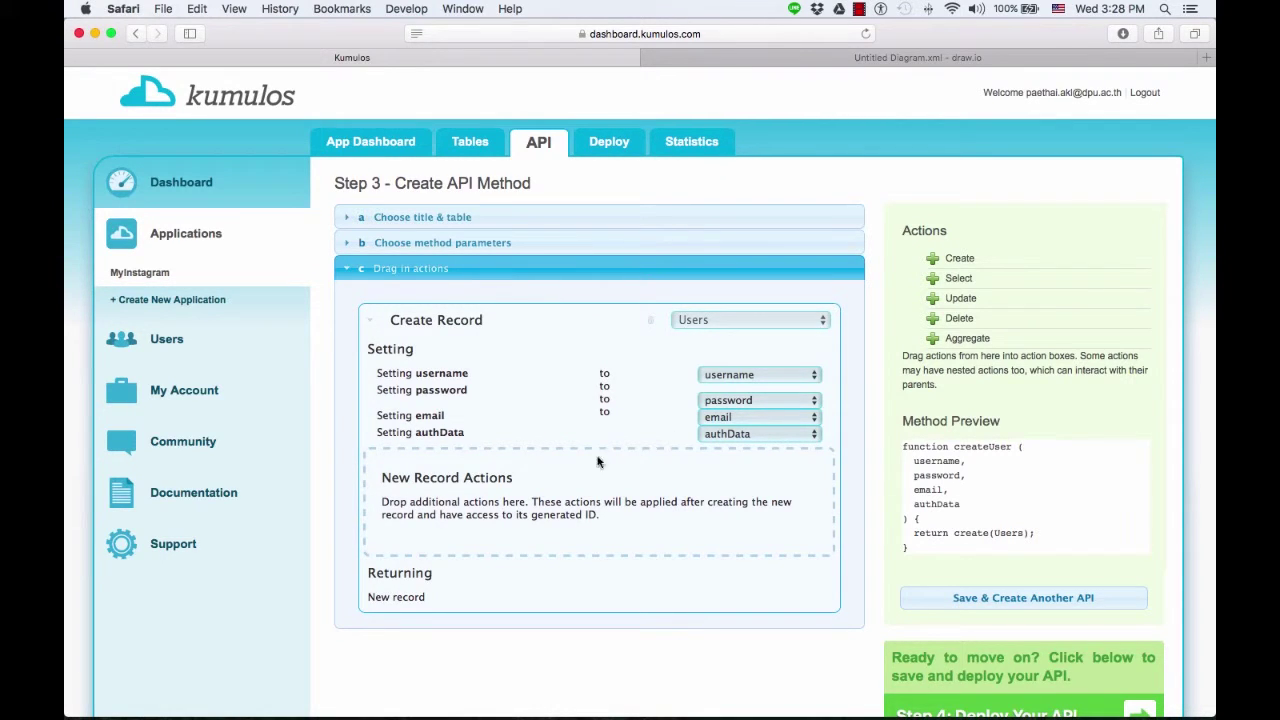
pyautogui.scroll(-5, 765, 590)
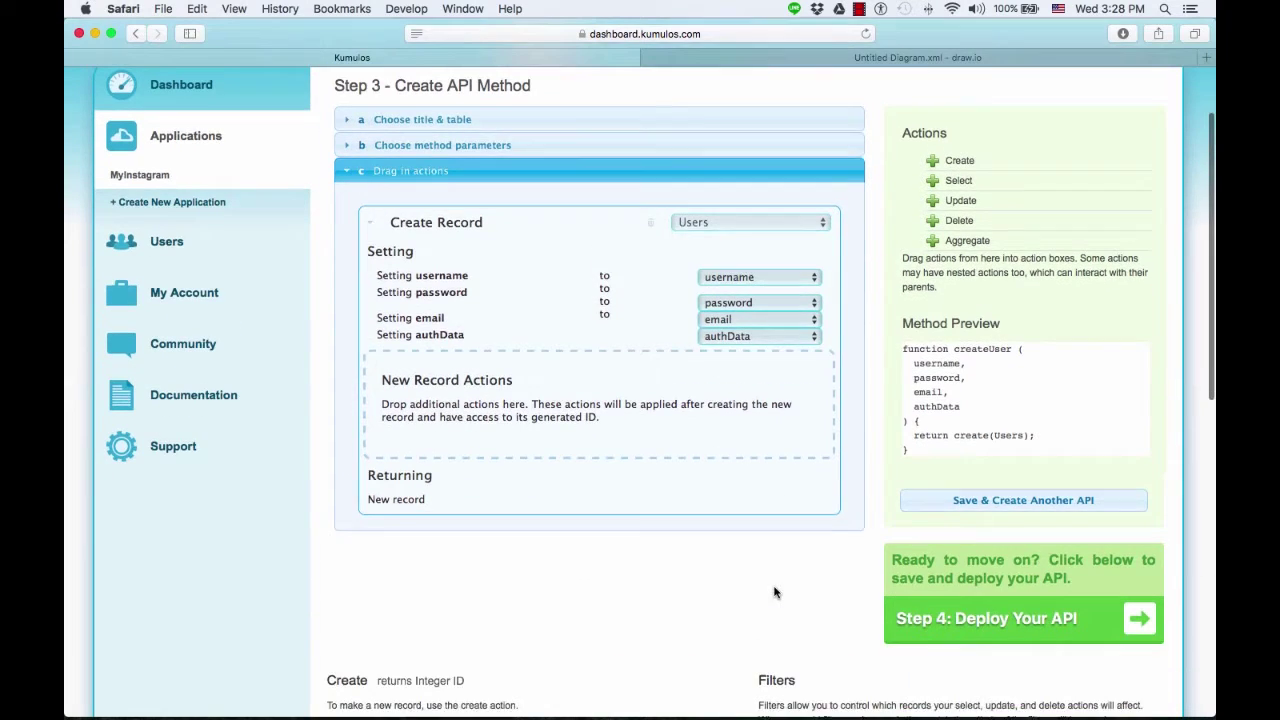
pyautogui.scroll(3, 767, 562)
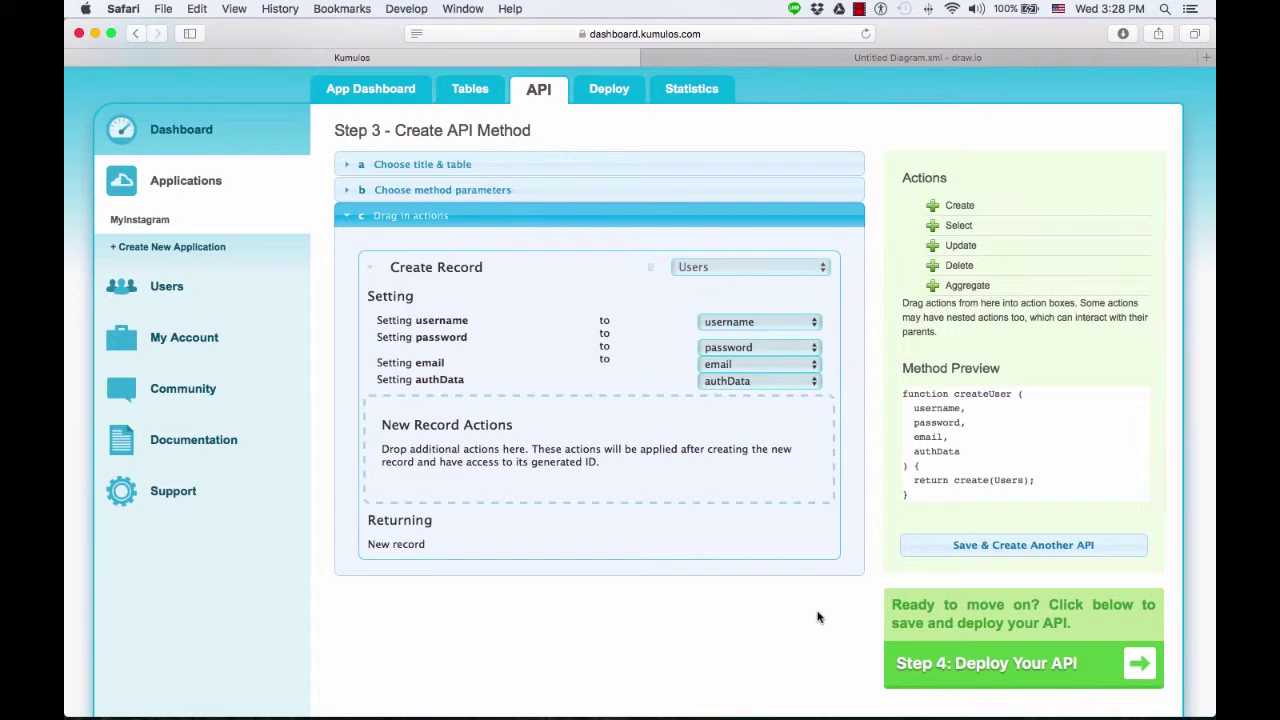
pyautogui.click(988, 552)
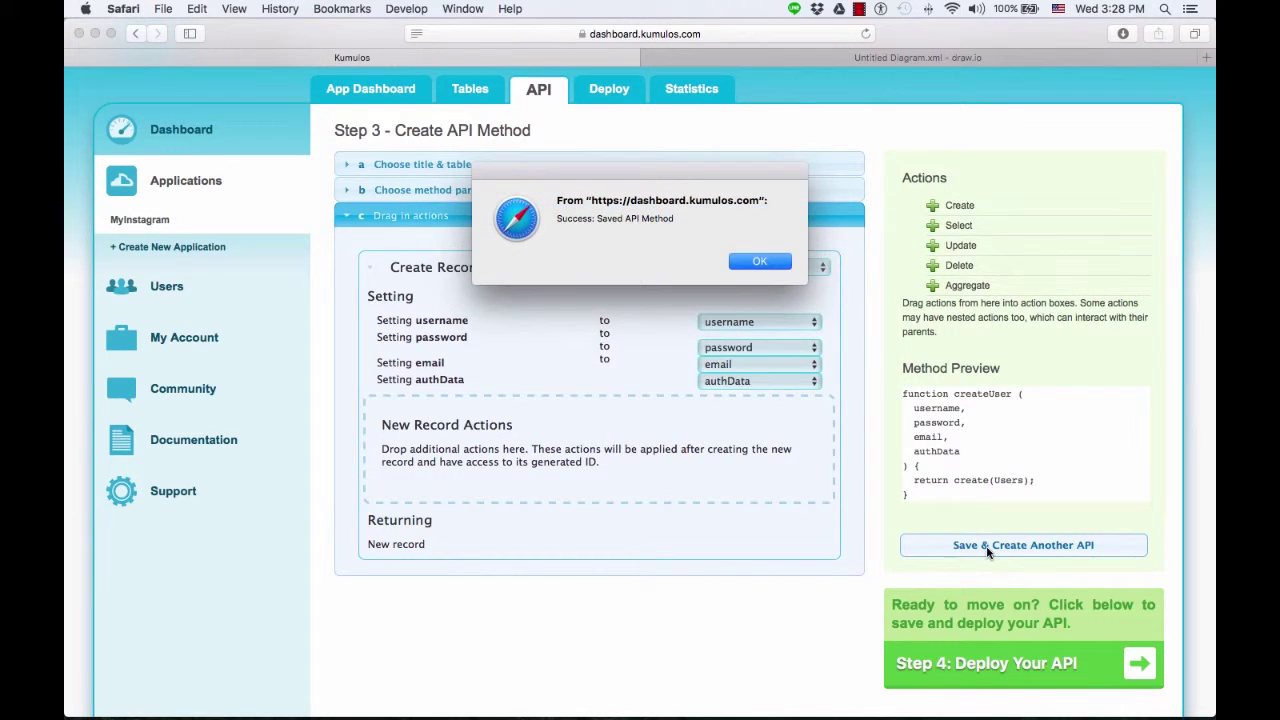
pyautogui.click(754, 263)
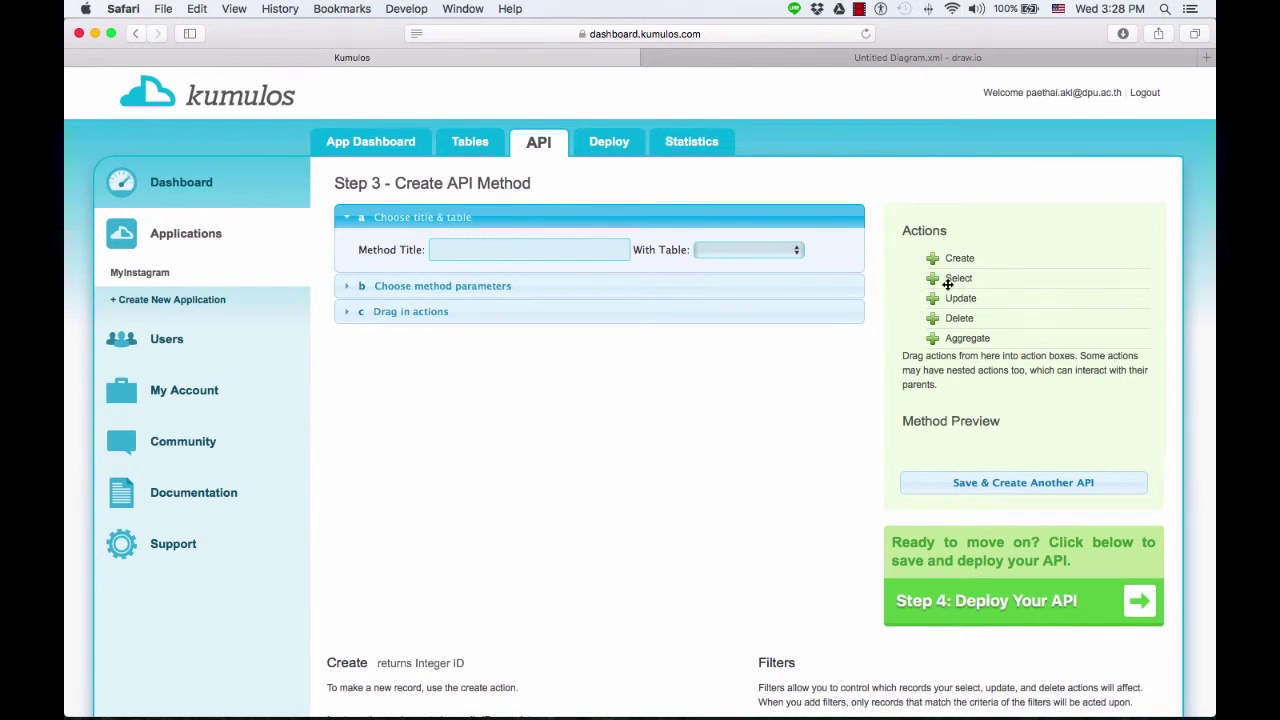
# Step: Title the new API method SelectUser and base it on the Users table
pyautogui.click(525, 249)
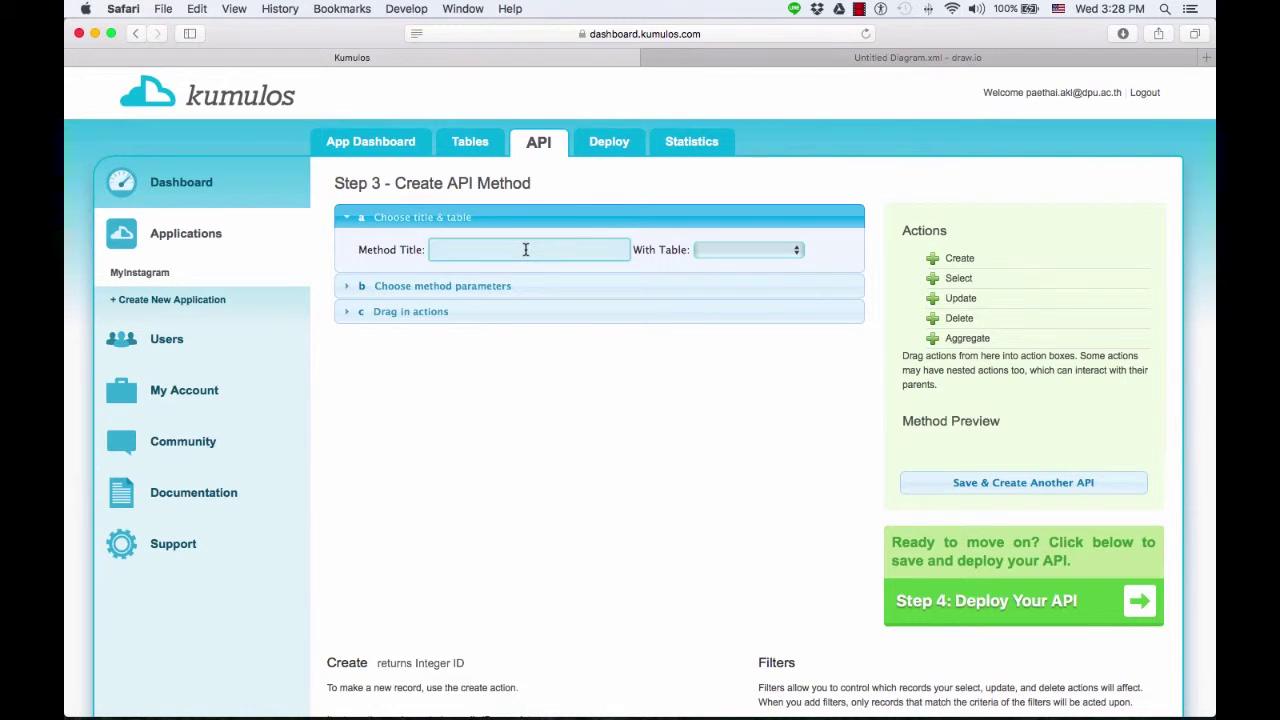
pyautogui.write('S')
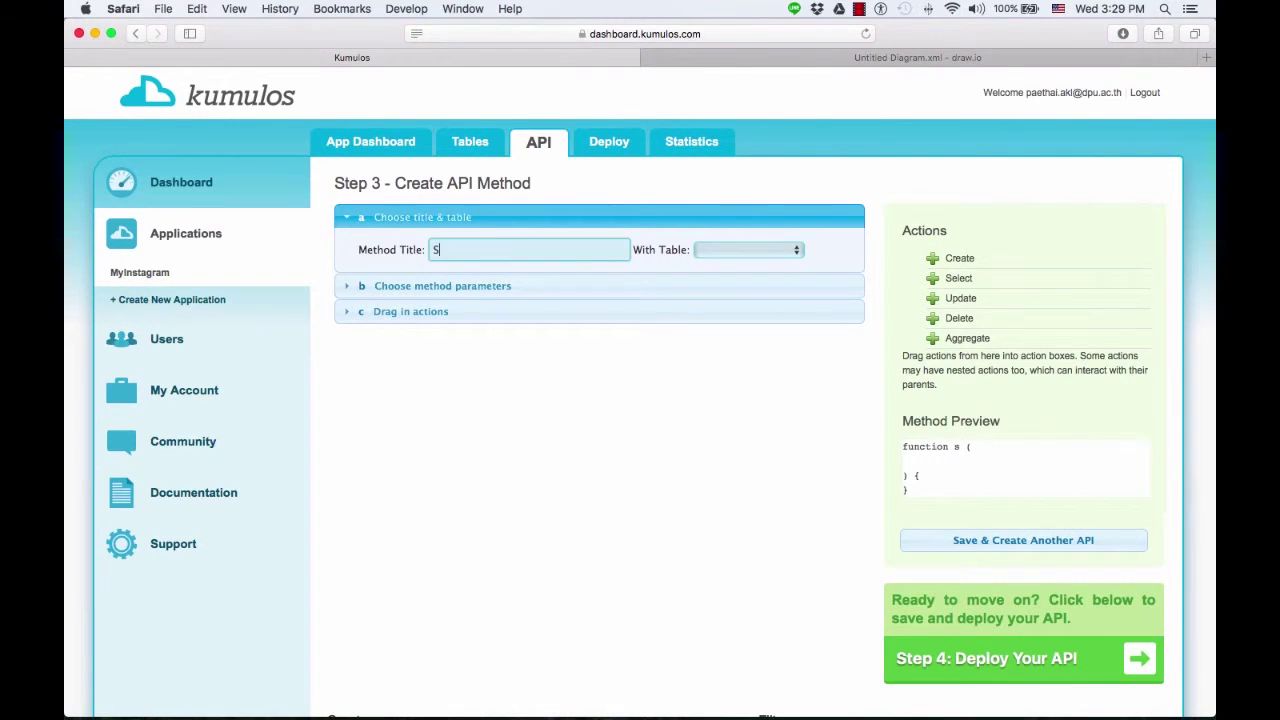
pyautogui.write('electUser')
pyautogui.click(732, 247)
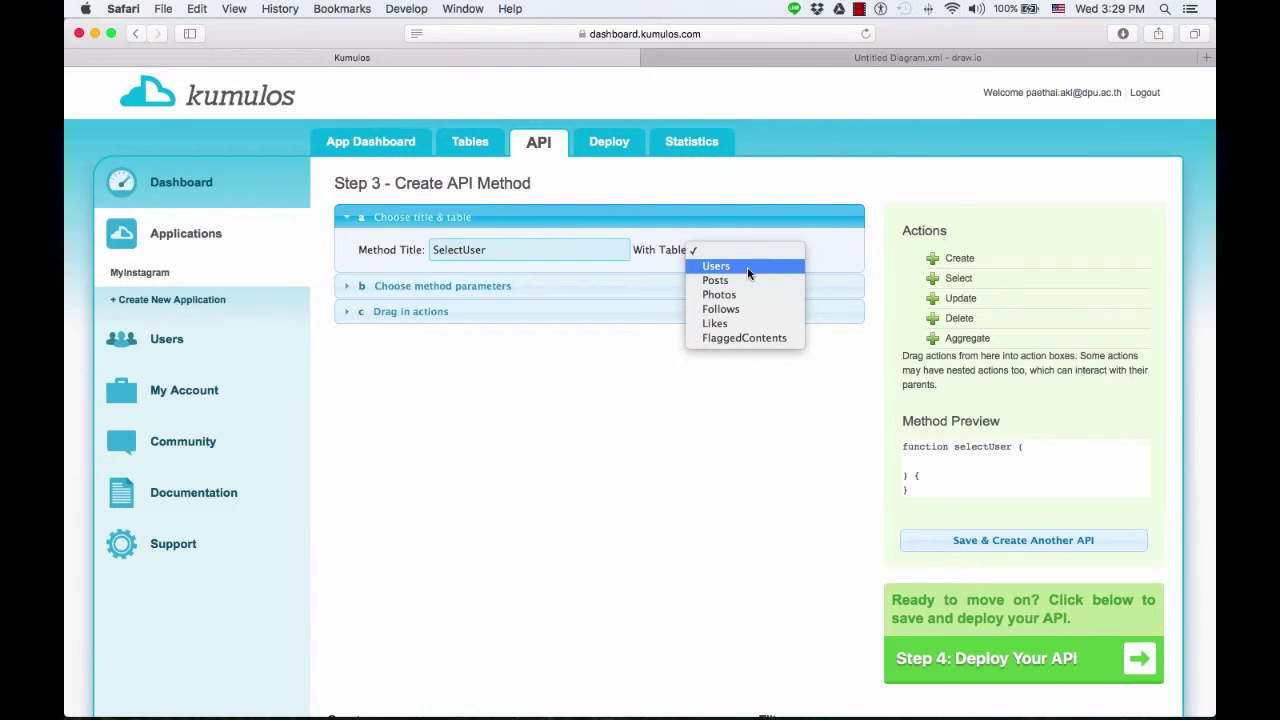
pyautogui.click(747, 268)
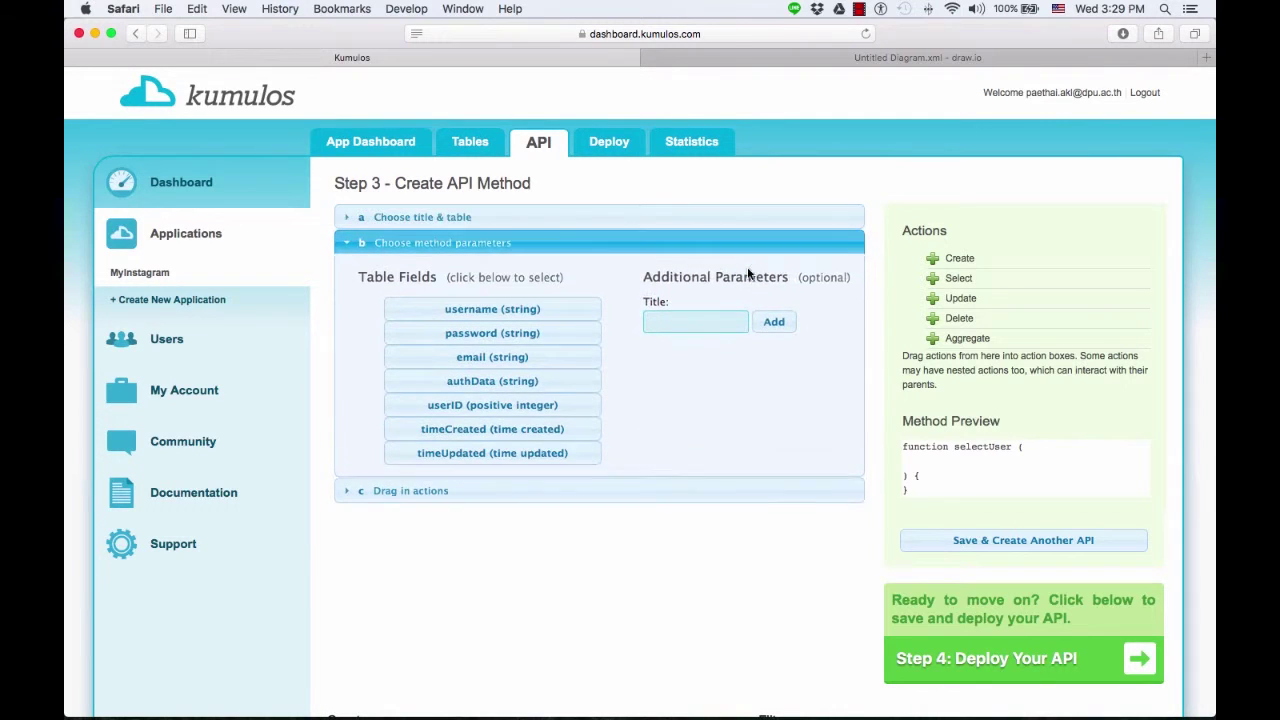
# Step: Choose username as the parameter of the SelectUser method, and add a Select action to it
pyautogui.click(549, 312)
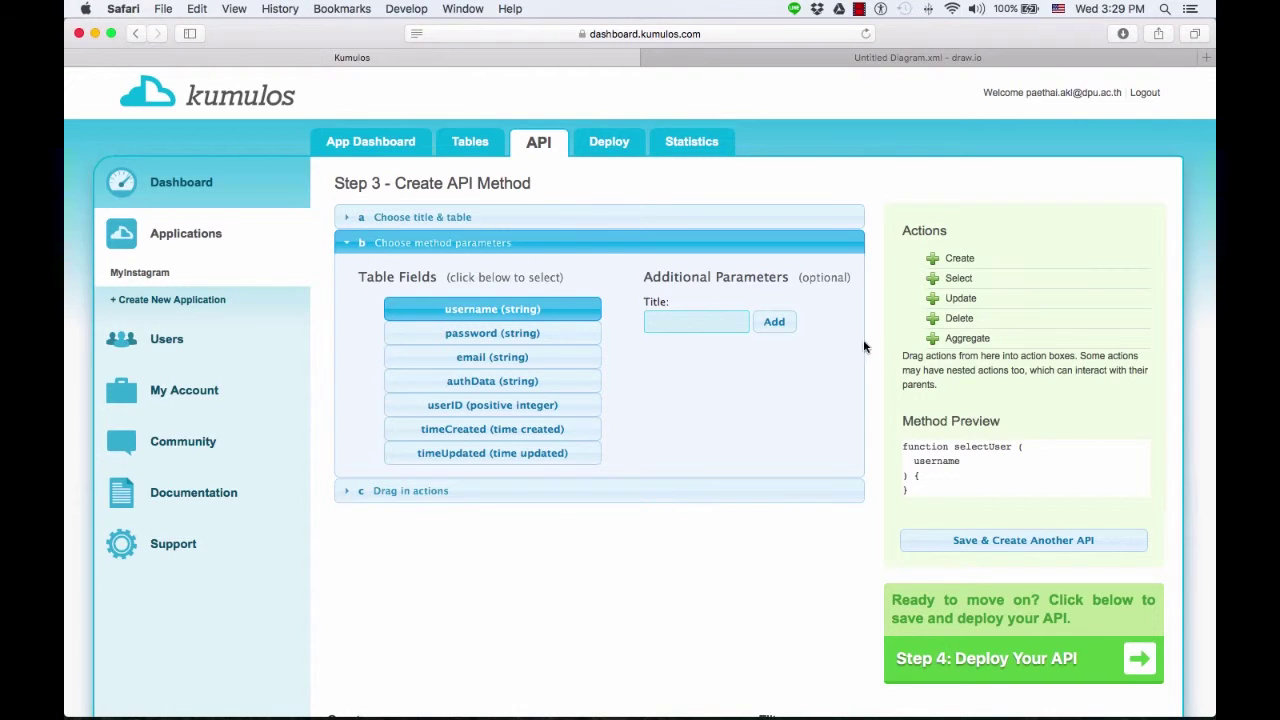
pyautogui.click(350, 495)
pyautogui.moveTo(958, 278); pyautogui.dragTo(509, 300)
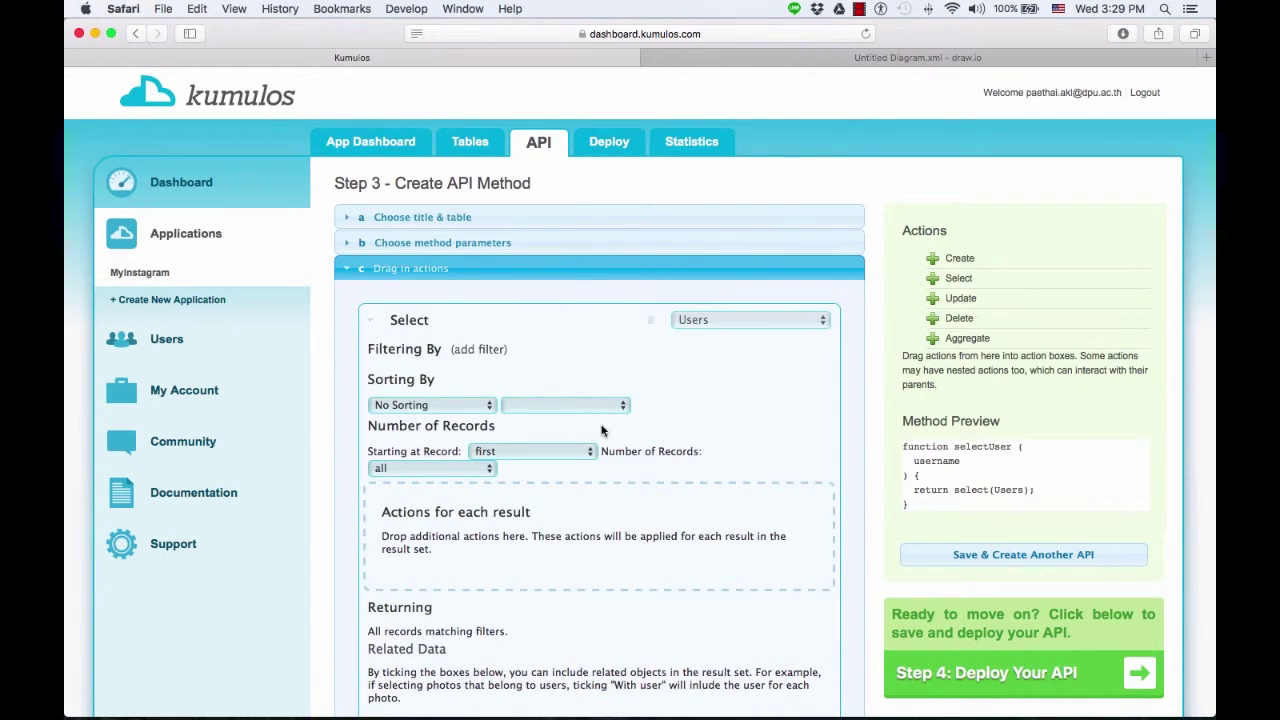
# Step: Sort the Select action's records by username in ascending order (A-Z, 0-9)
pyautogui.click(487, 406)
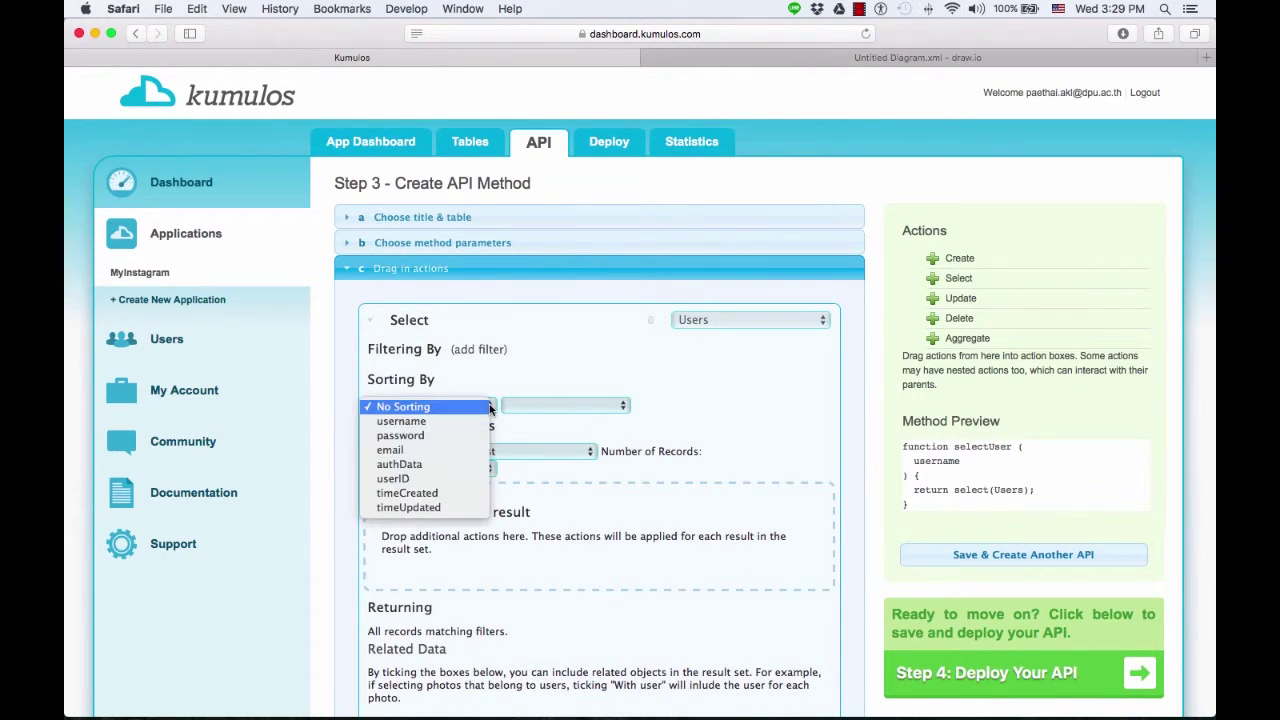
pyautogui.click(480, 422)
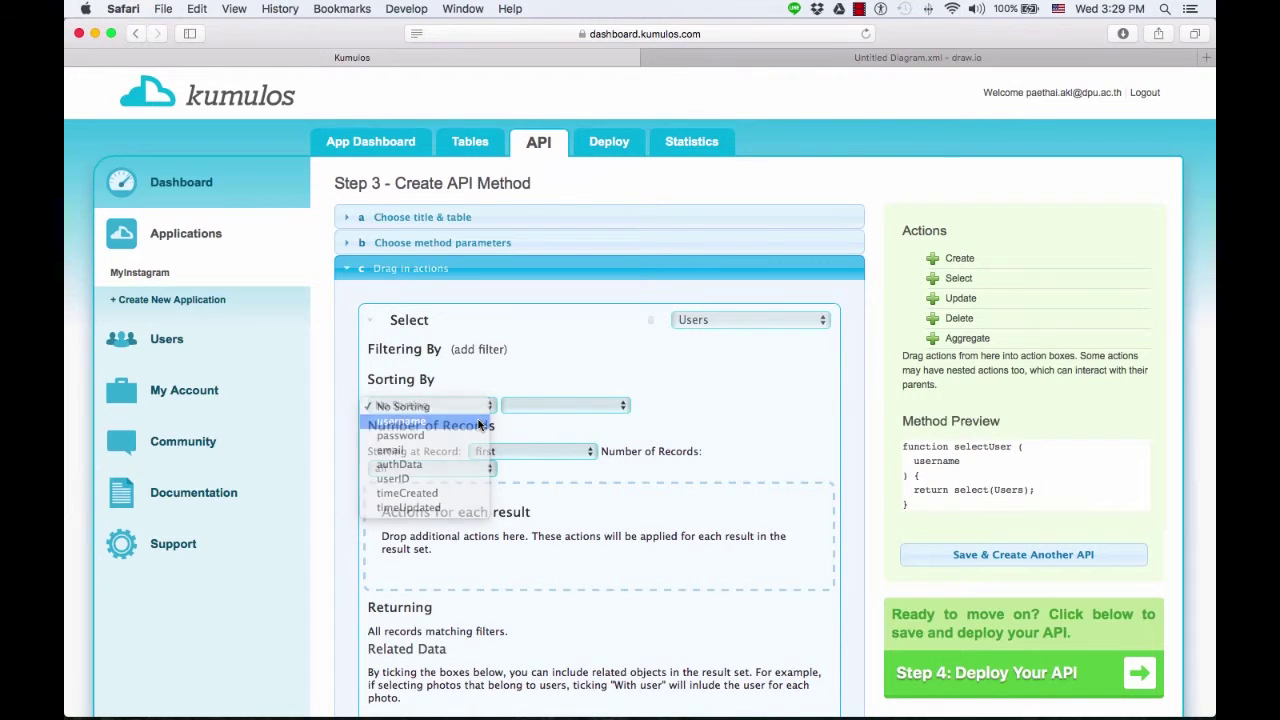
pyautogui.click(606, 407)
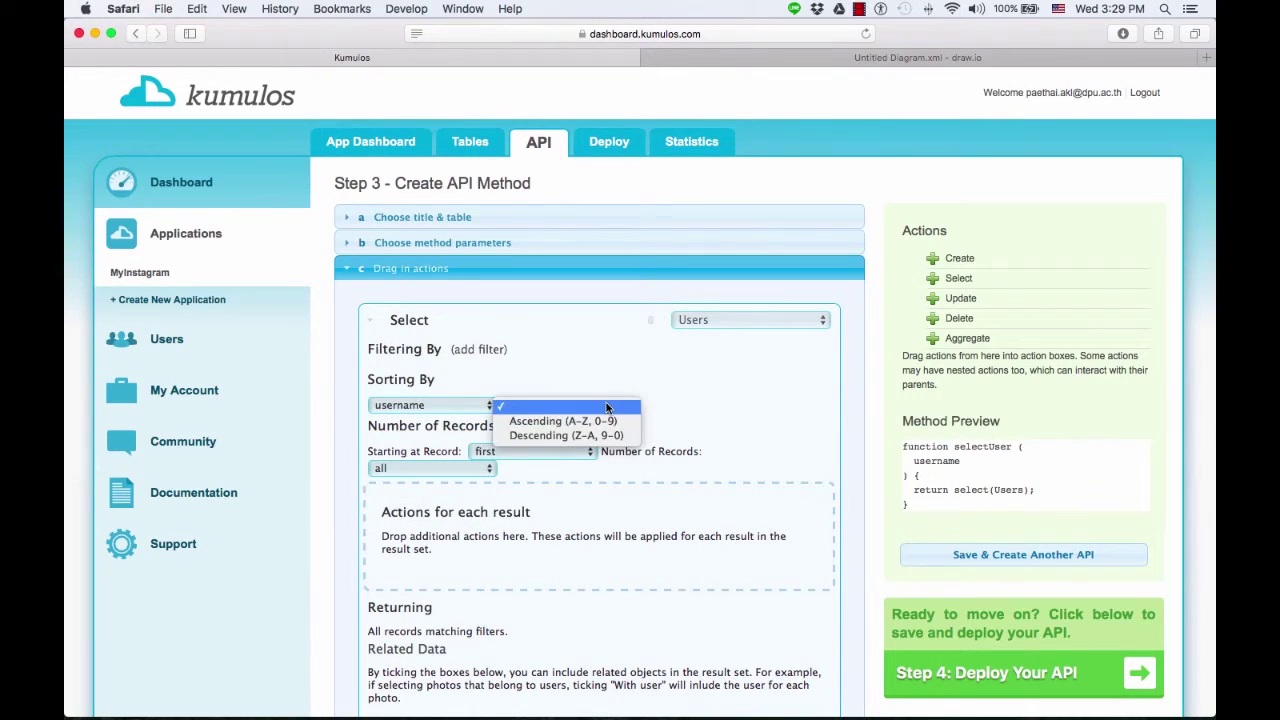
pyautogui.click(638, 426)
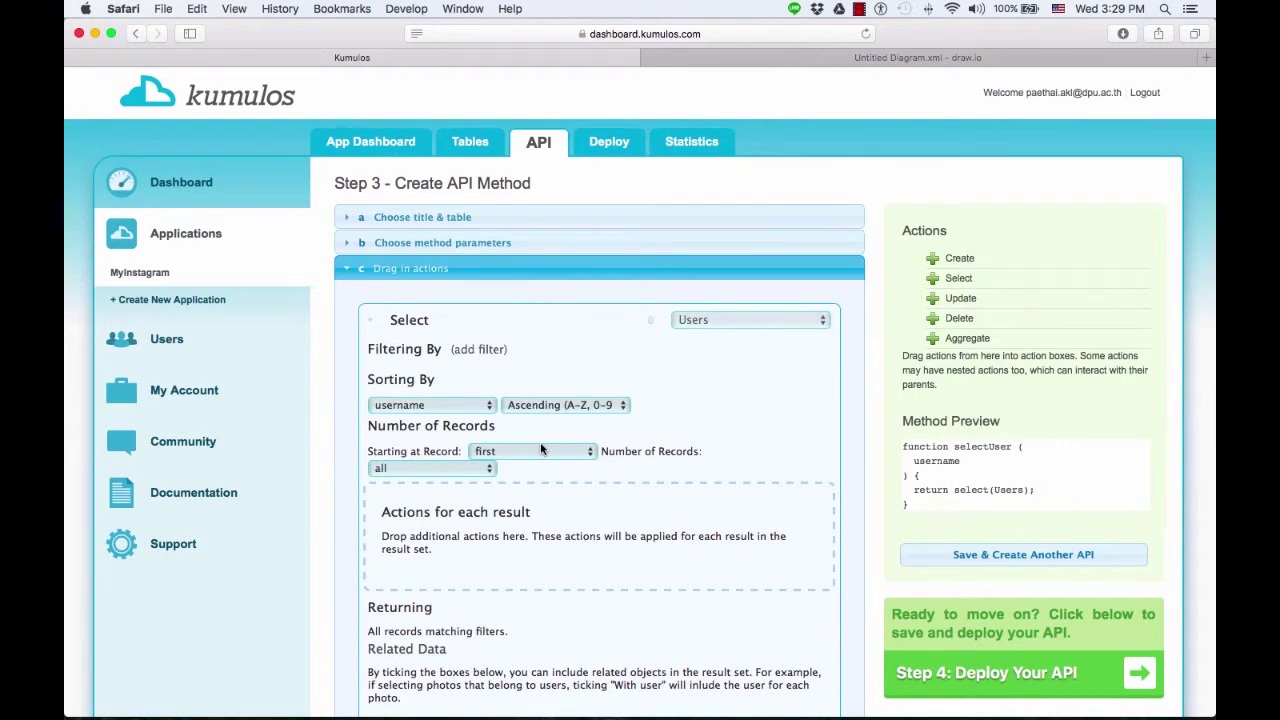
pyautogui.scroll(-5, 666, 466)
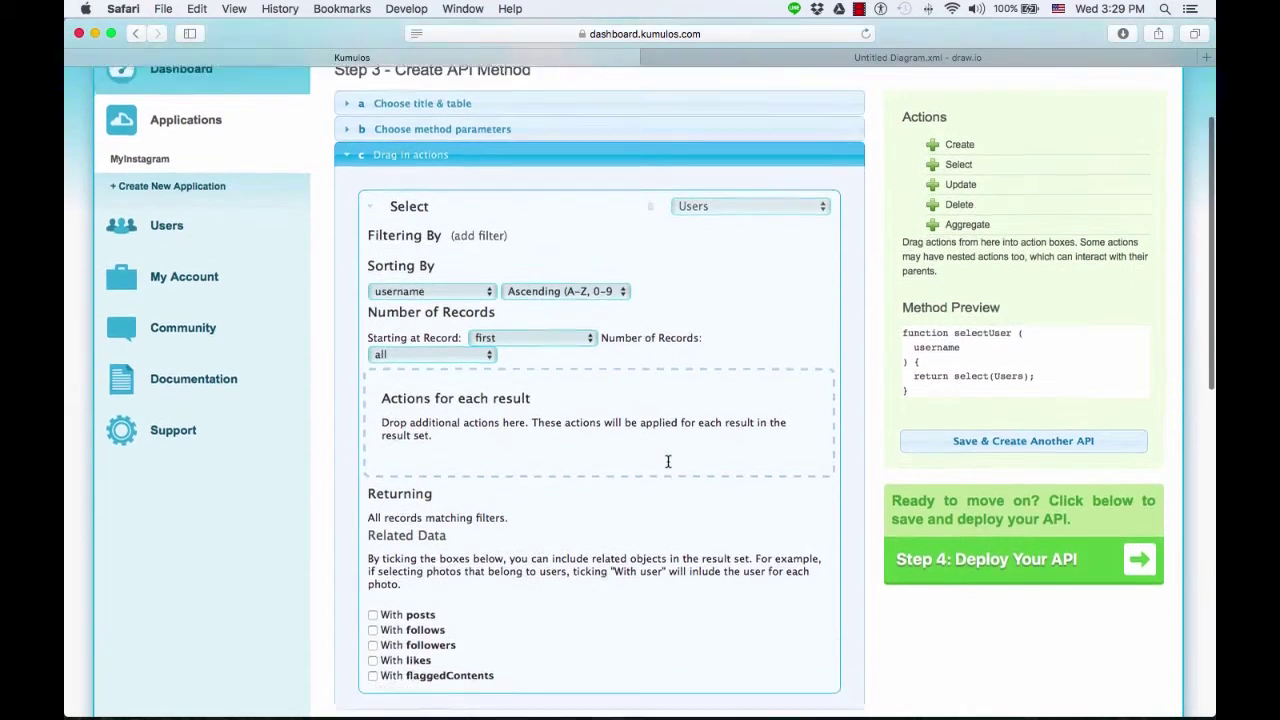
# Step: Review the SelectUser method's Select action, including its filtering, sorting, number of records and related data options
pyautogui.scroll(1, 668, 466)
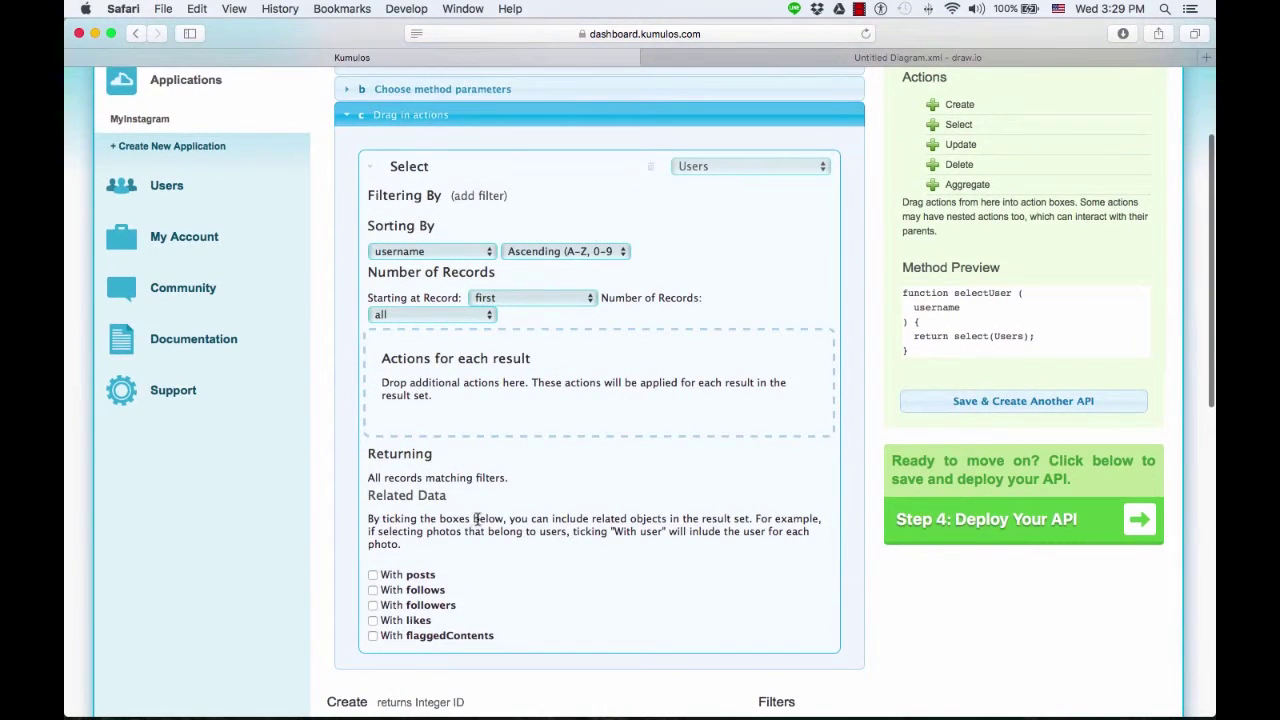
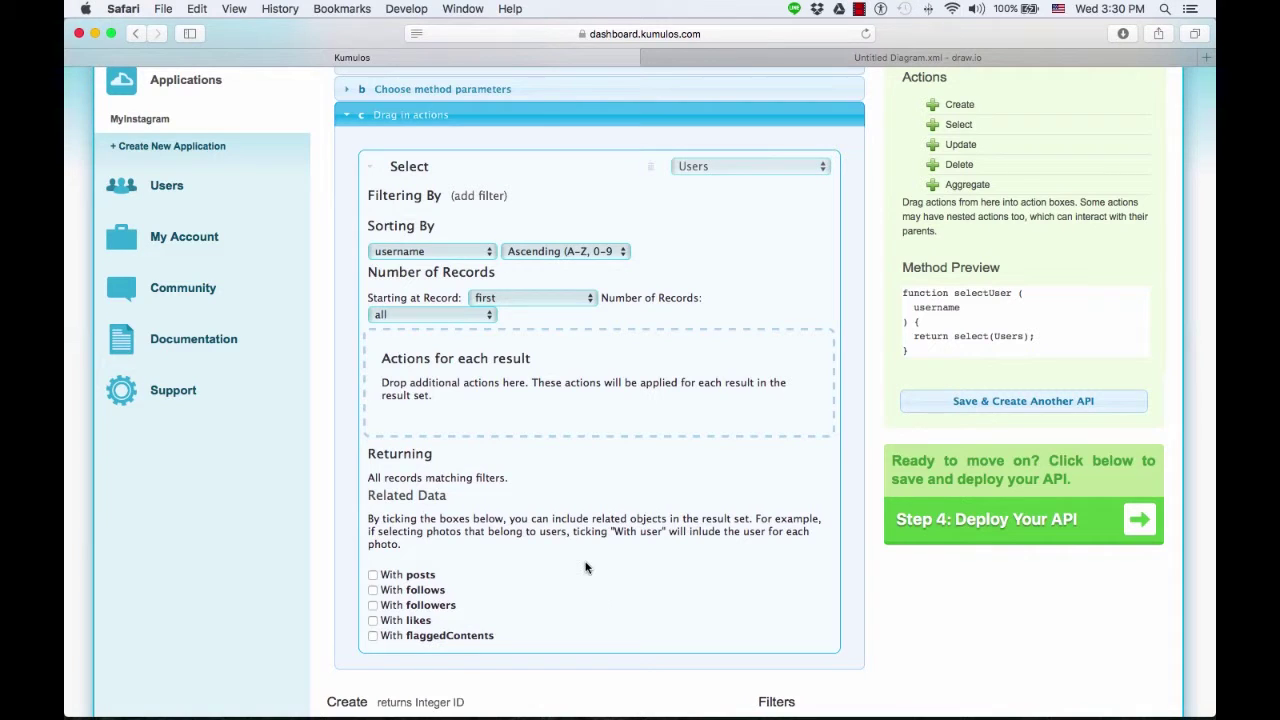
pyautogui.scroll(3, 590, 568)
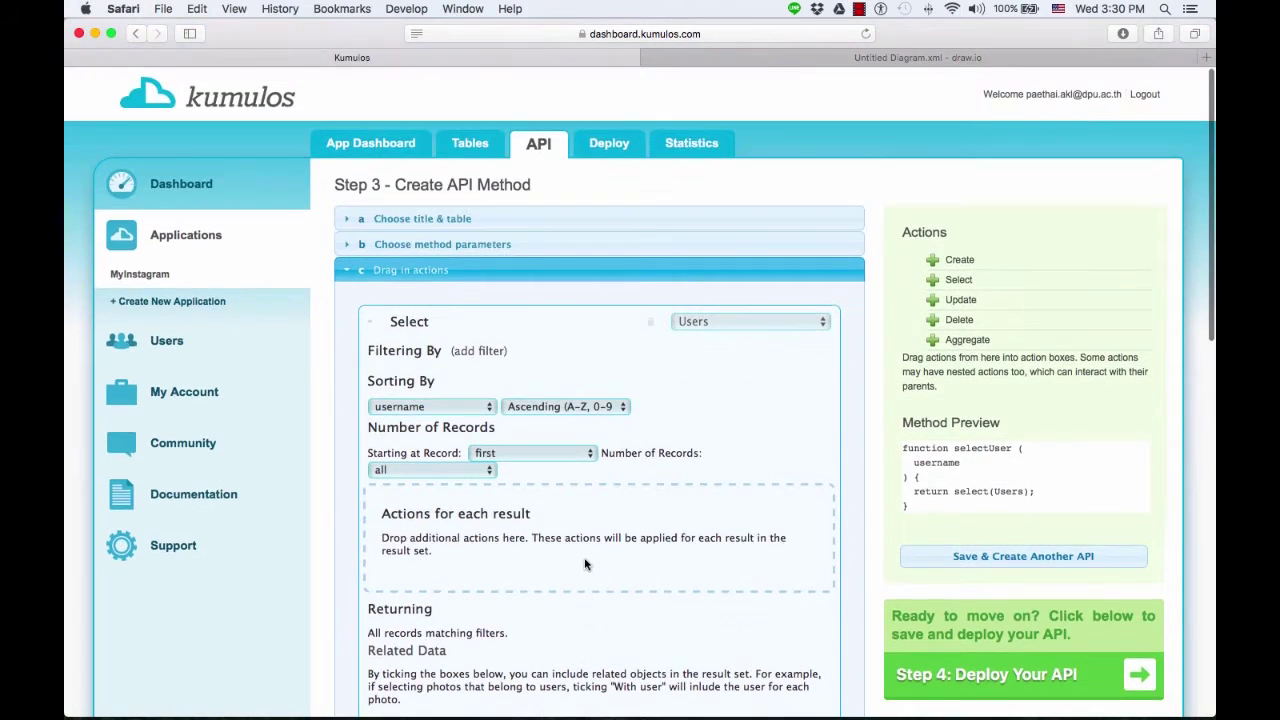
pyautogui.scroll(-3, 585, 565)
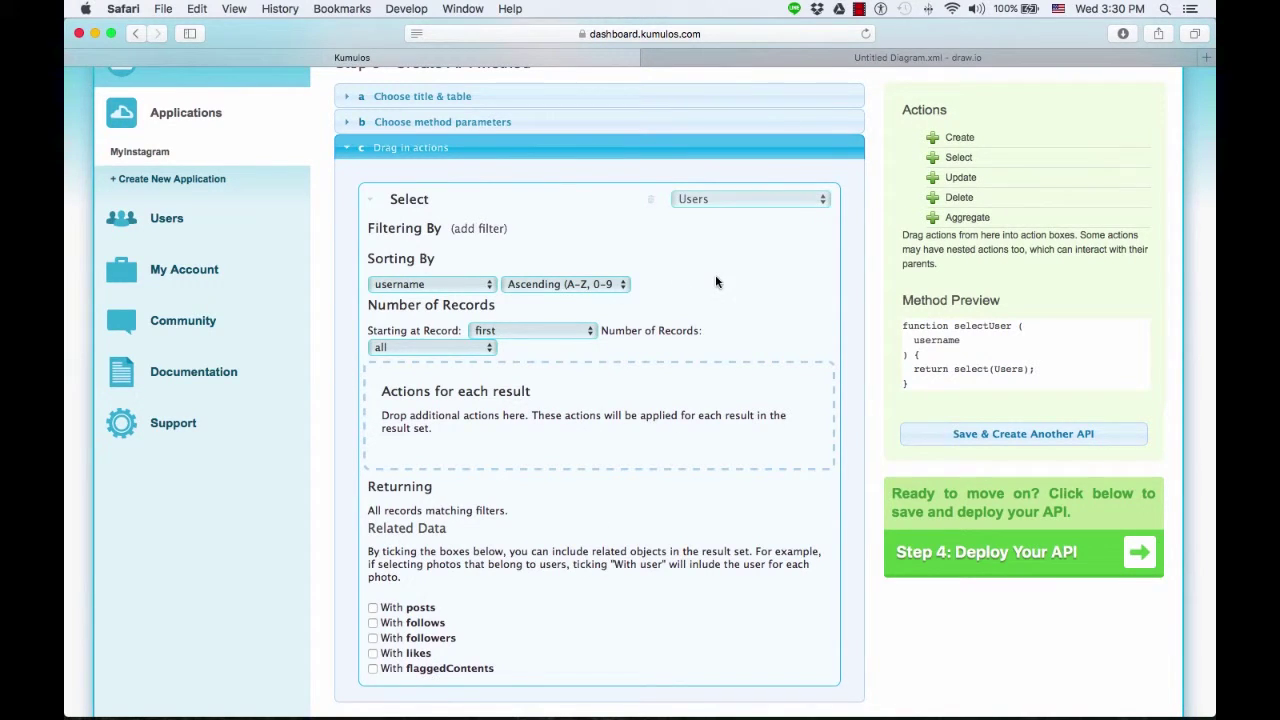
pyautogui.scroll(3, 710, 280)
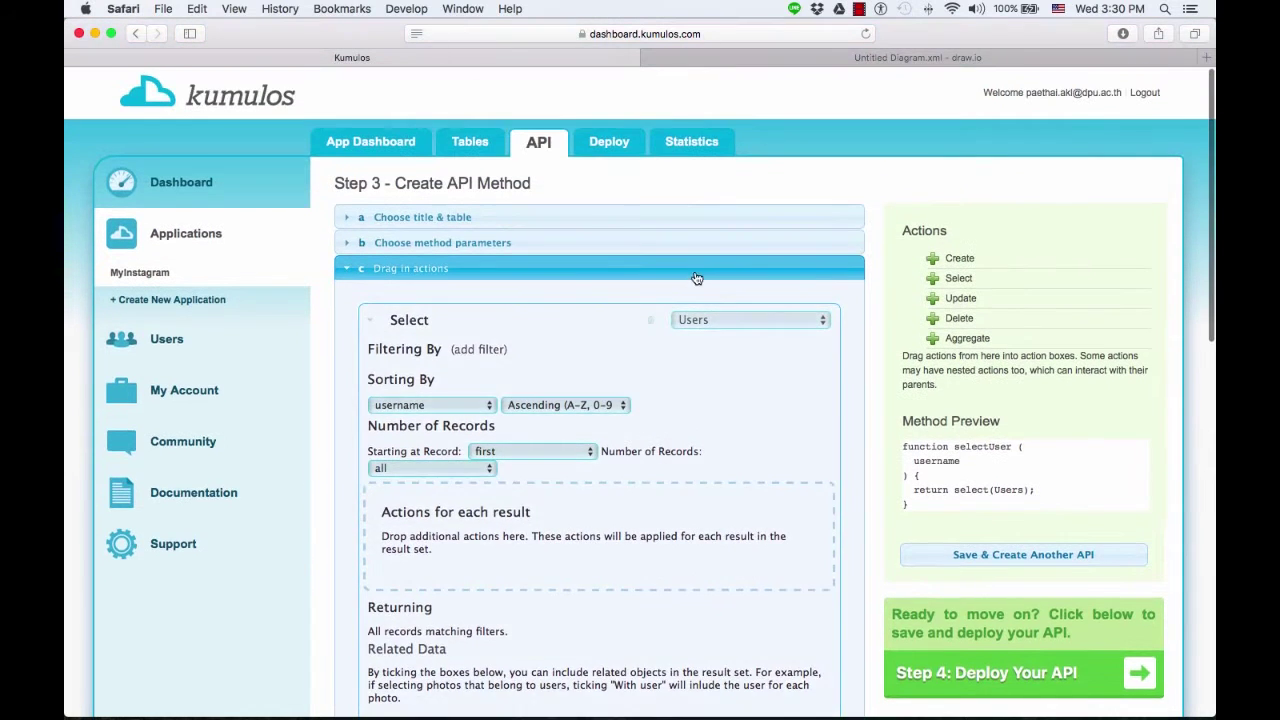
pyautogui.scroll(-4, 694, 277)
pyautogui.scroll(-2, 694, 279)
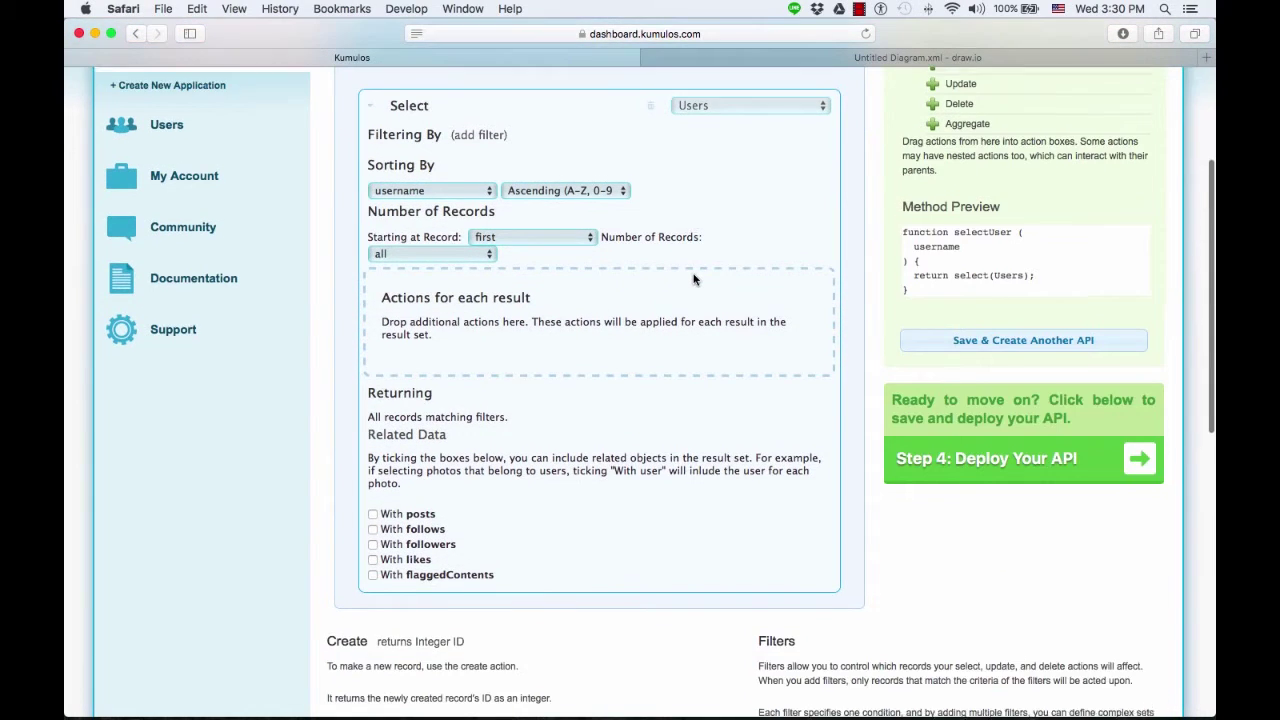
pyautogui.scroll(2, 694, 278)
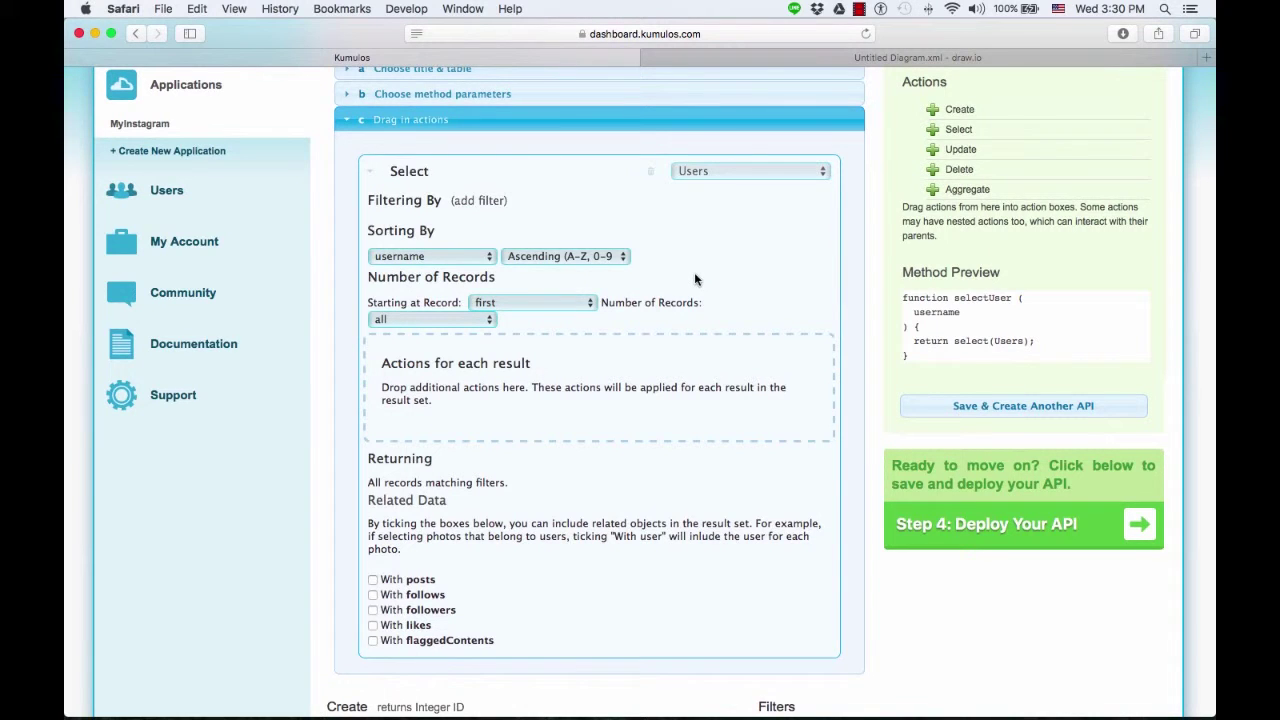
pyautogui.scroll(2, 700, 285)
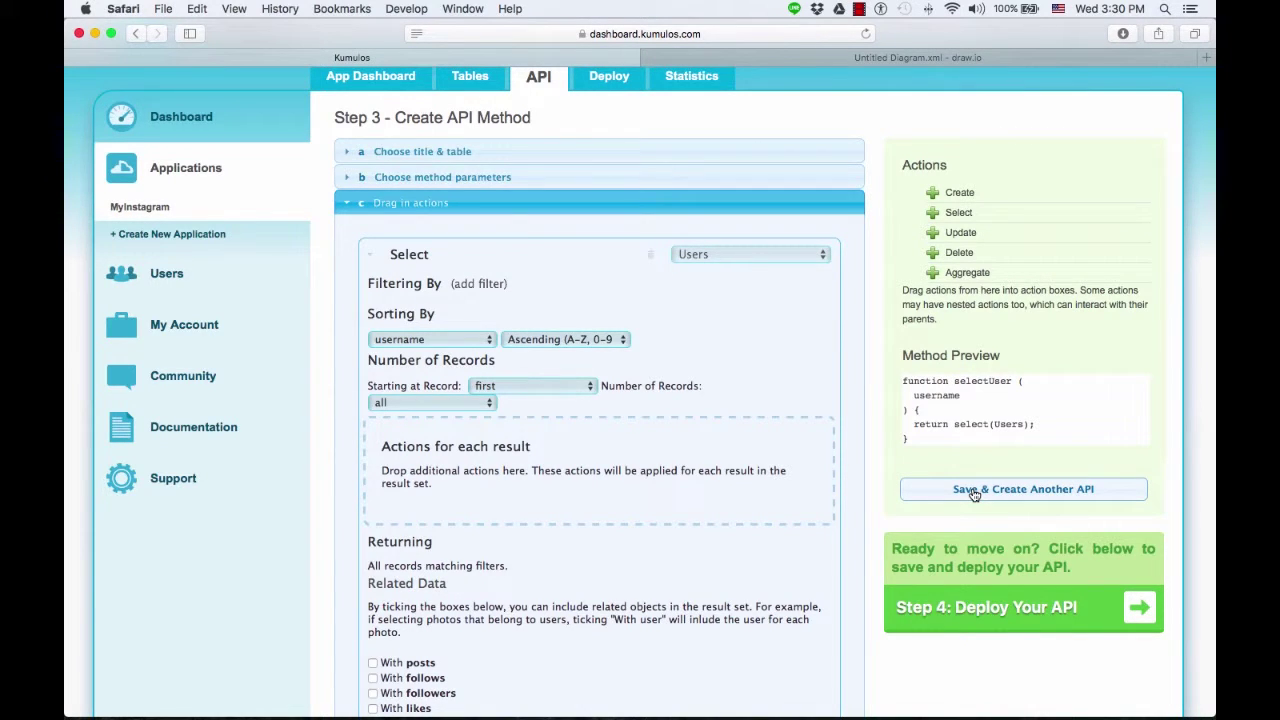
pyautogui.scroll(-3, 811, 486)
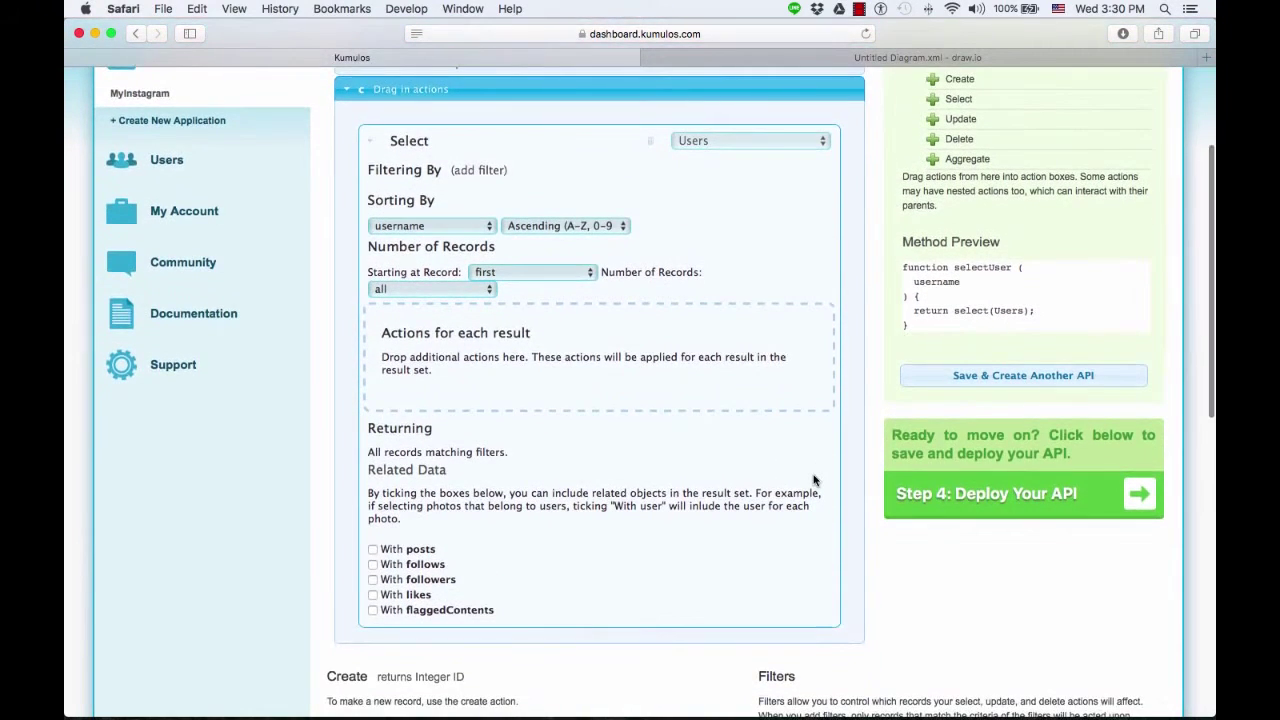
pyautogui.scroll(4, 813, 480)
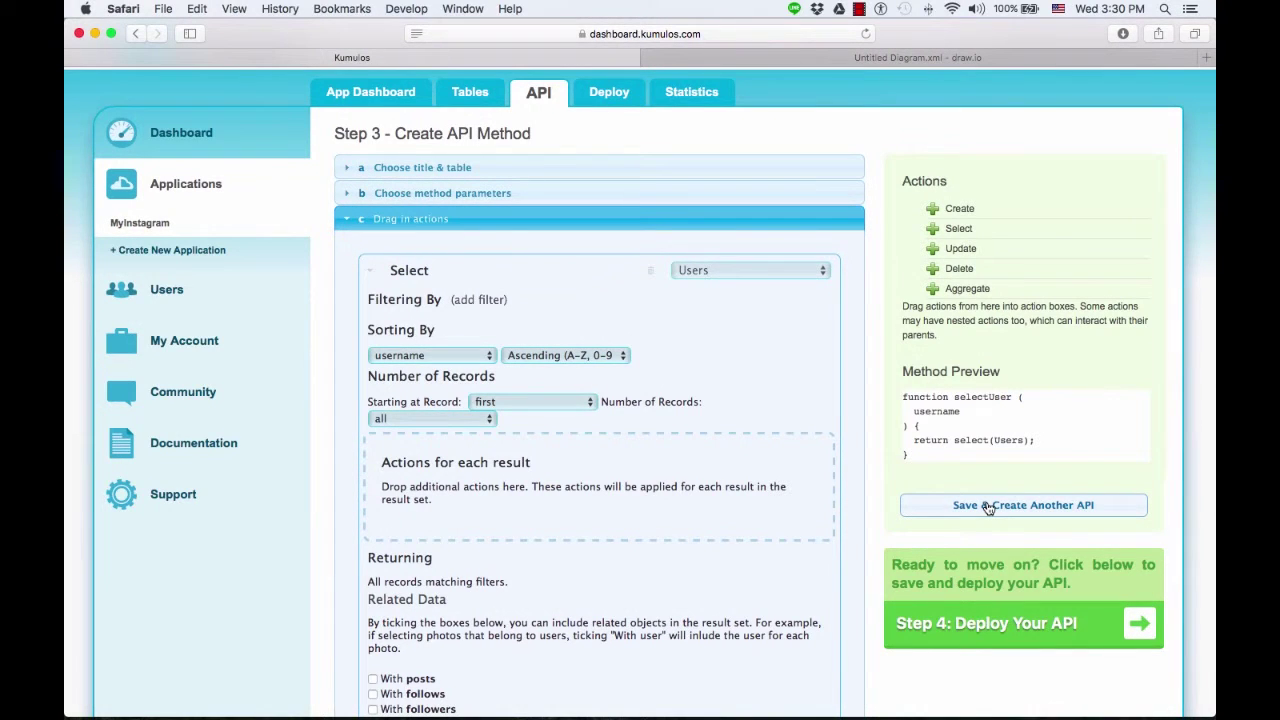
# Step: Save the SelectUser method and begin another API method
pyautogui.scroll(-1, 852, 512)
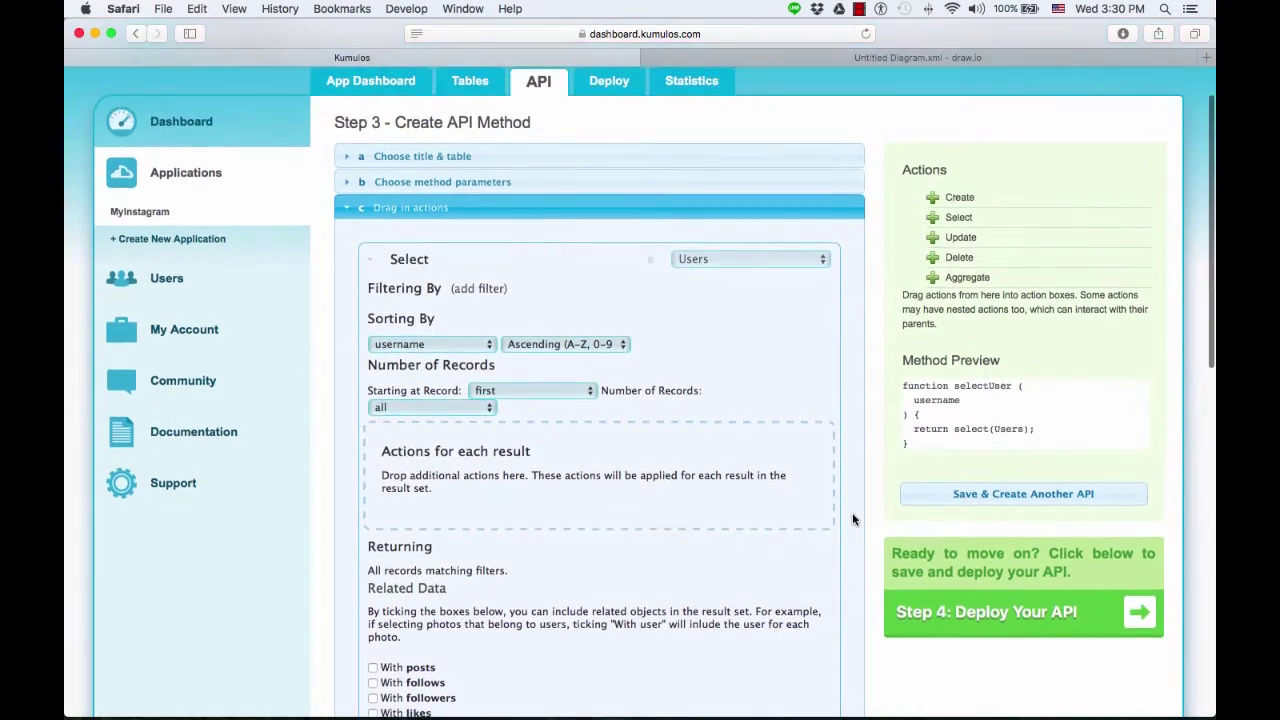
pyautogui.click(963, 496)
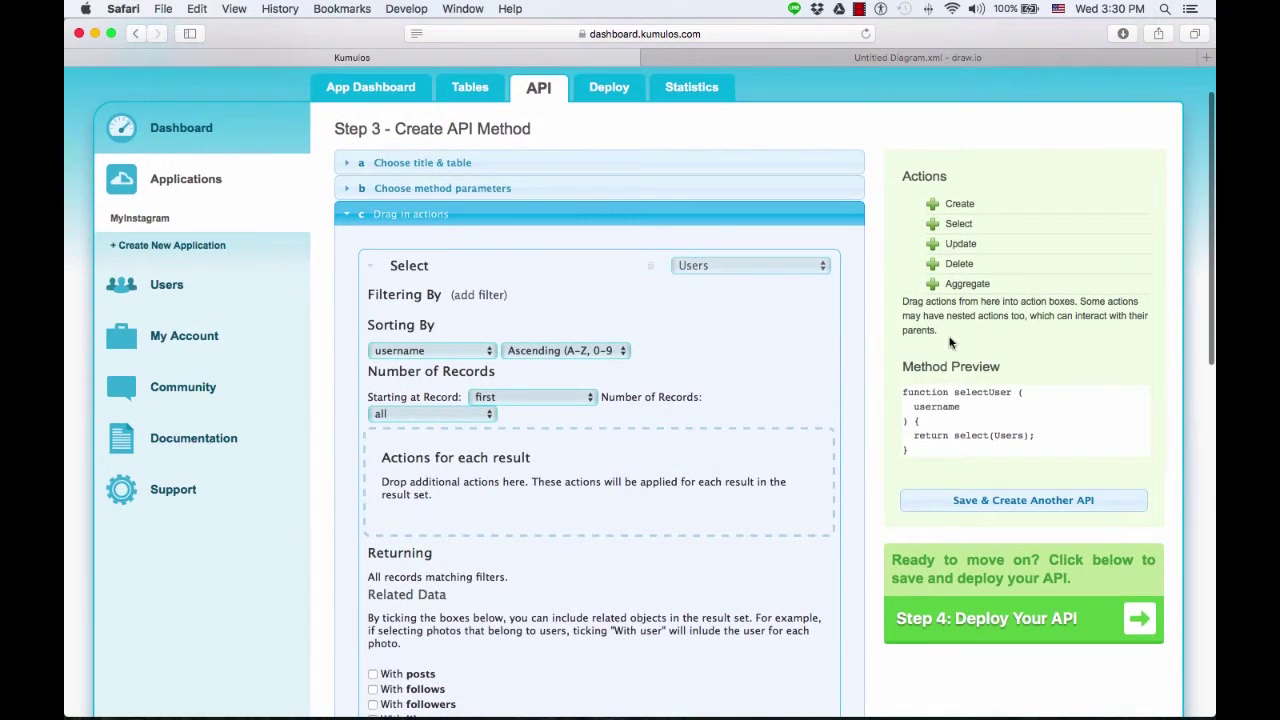
pyautogui.click(770, 266)
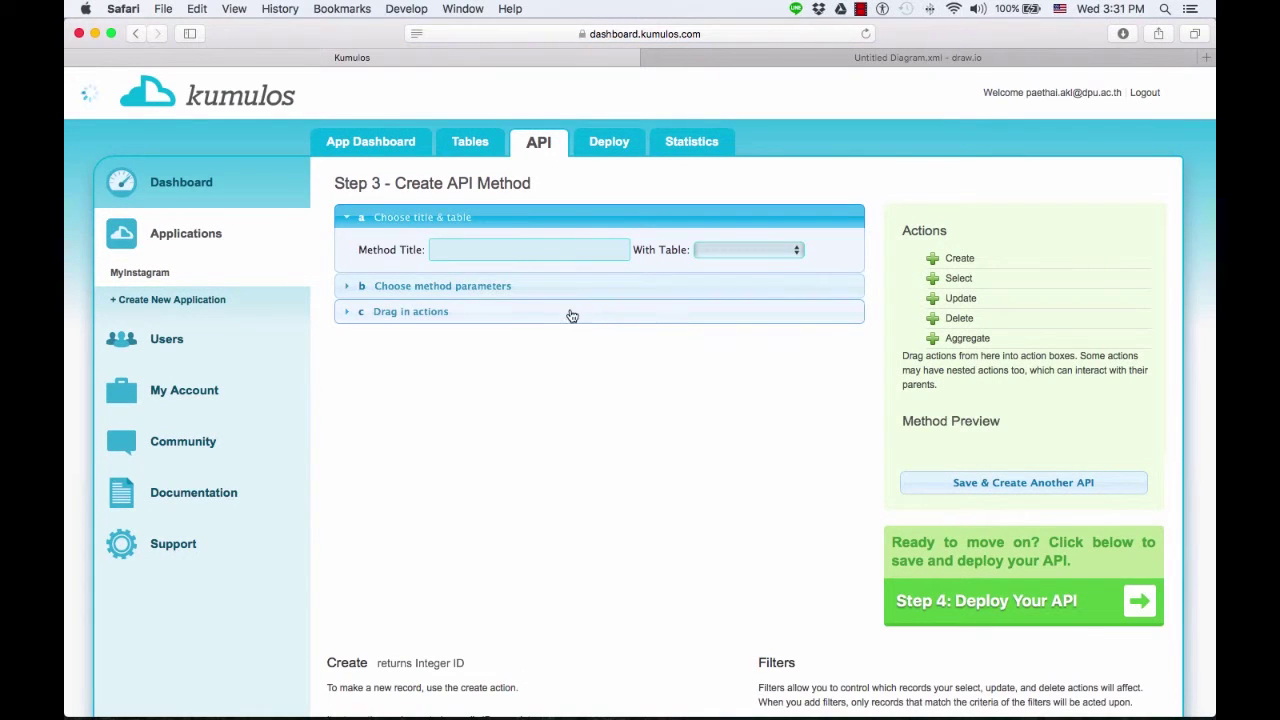
# Step: Title the new API method UpdateUser and base it on the Users table
pyautogui.click(554, 254)
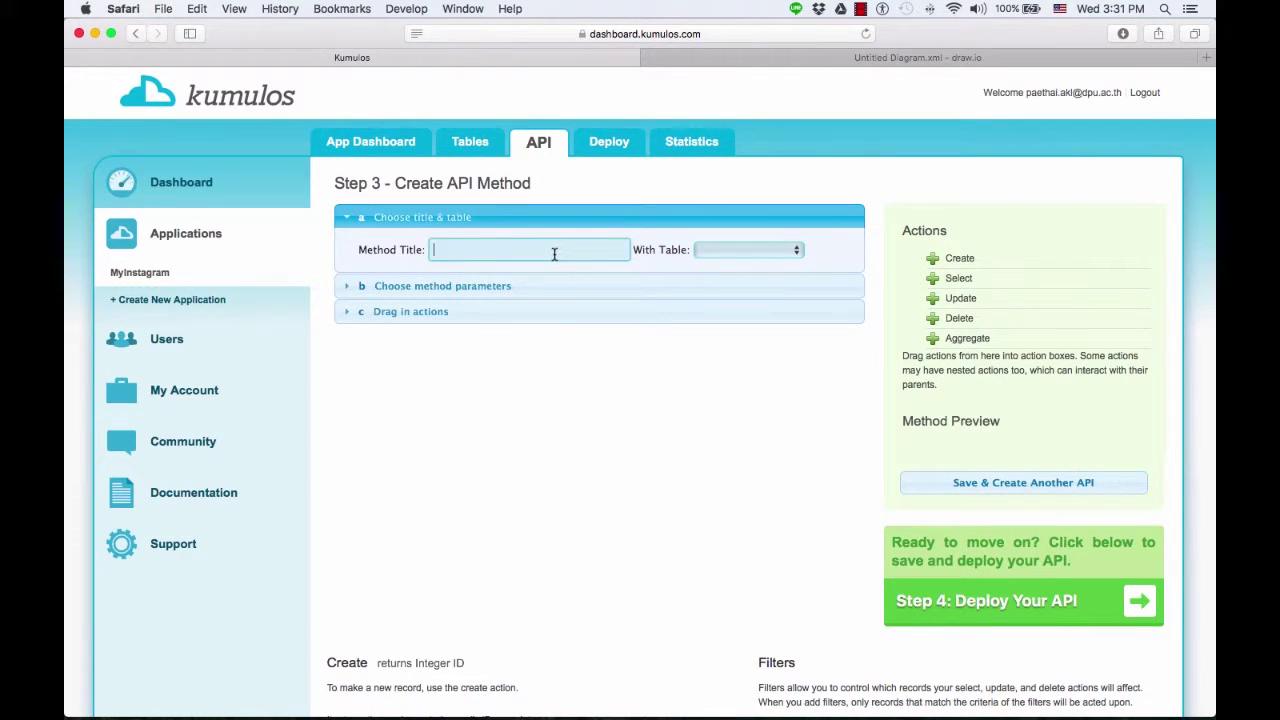
pyautogui.write('Update')
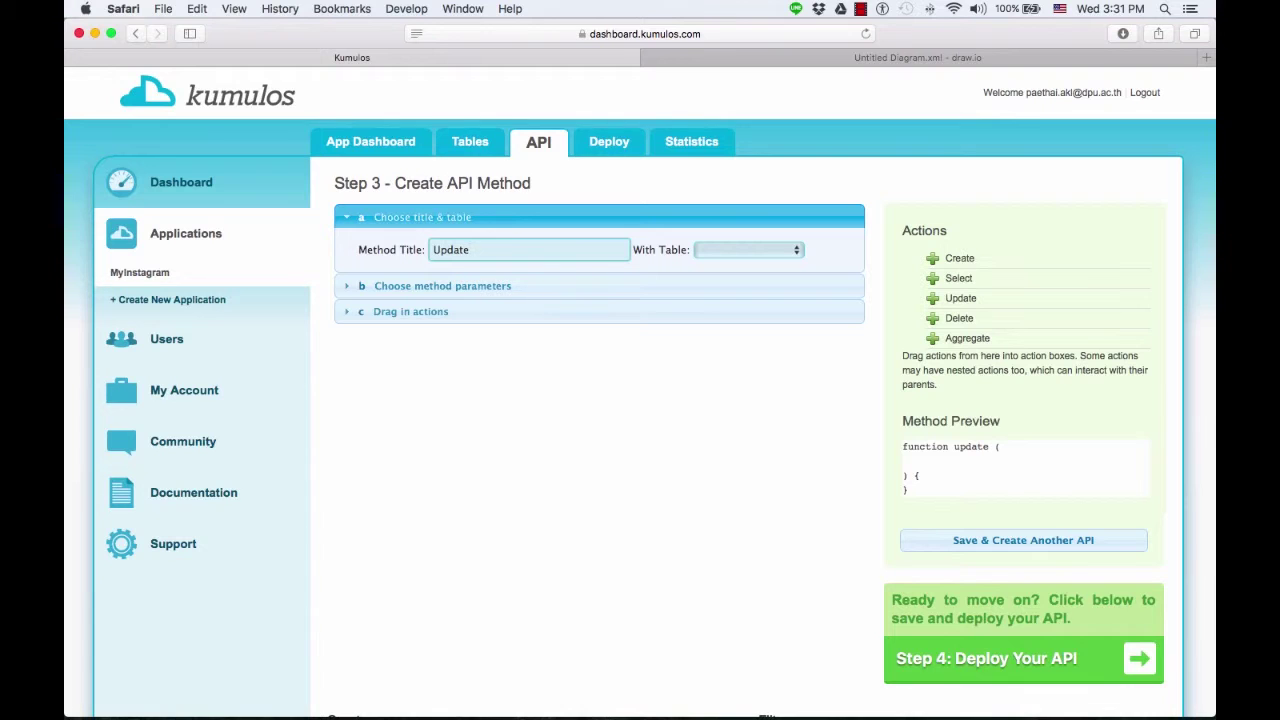
pyautogui.write('User')
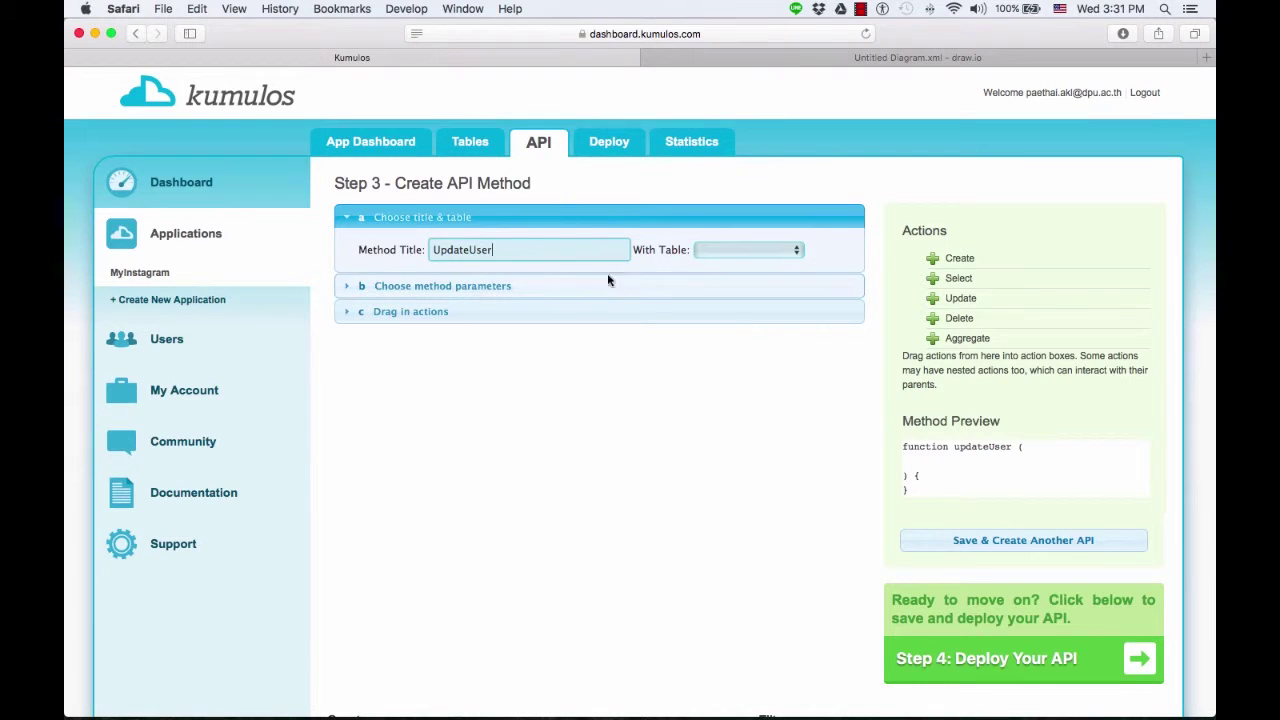
pyautogui.click(725, 252)
pyautogui.click(722, 267)
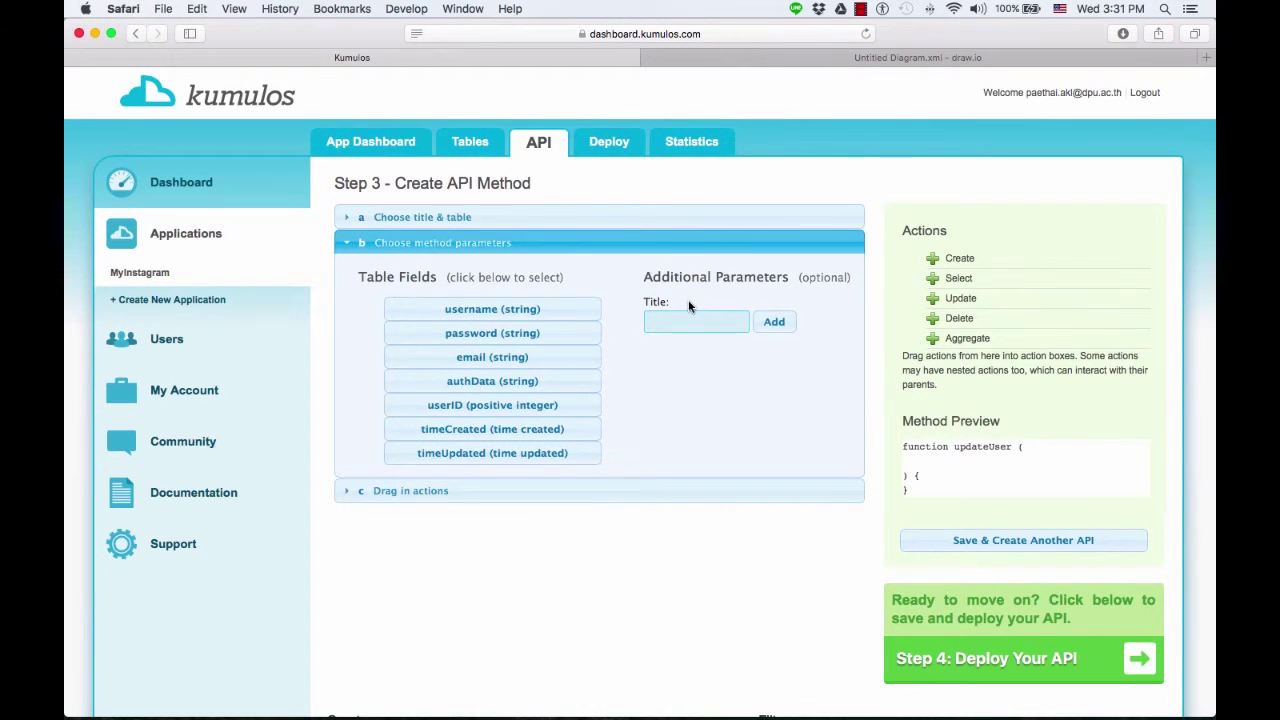
# Step: Choose username and password as parameters of the UpdateUser method, and add an Update action to it
pyautogui.click(473, 318)
pyautogui.click(487, 341)
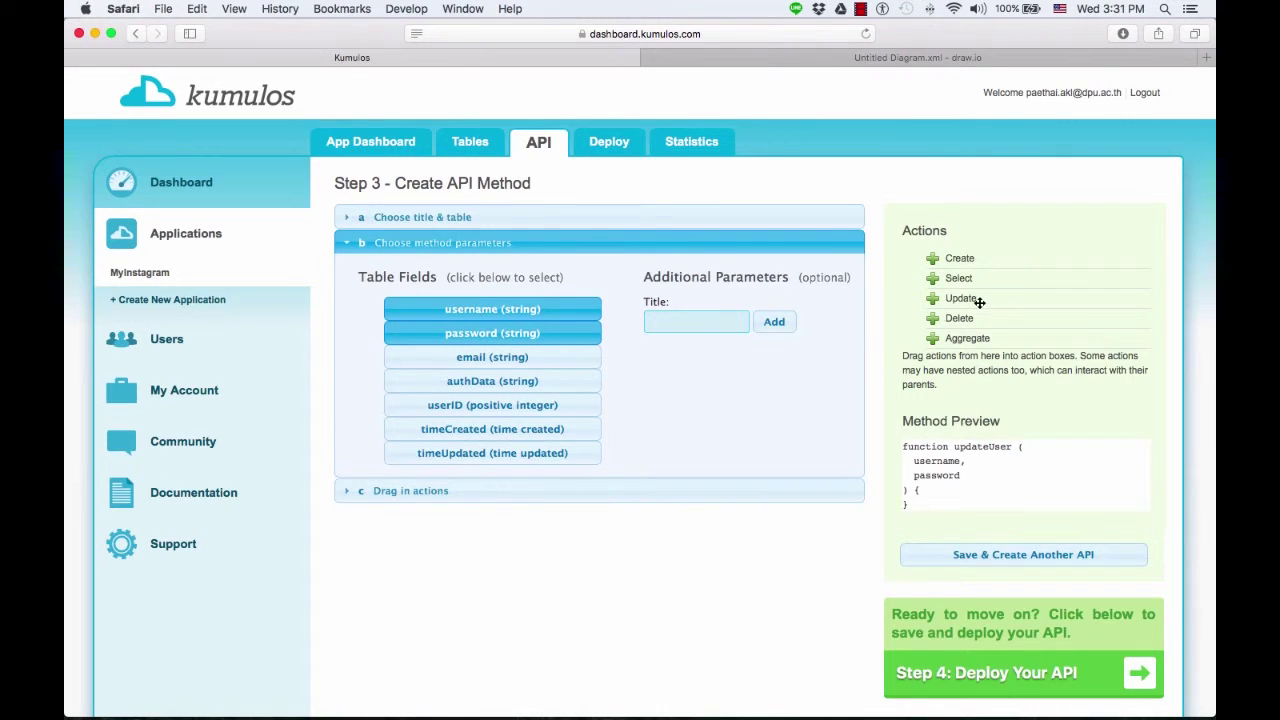
pyautogui.moveTo(968, 298); pyautogui.dragTo(519, 317)
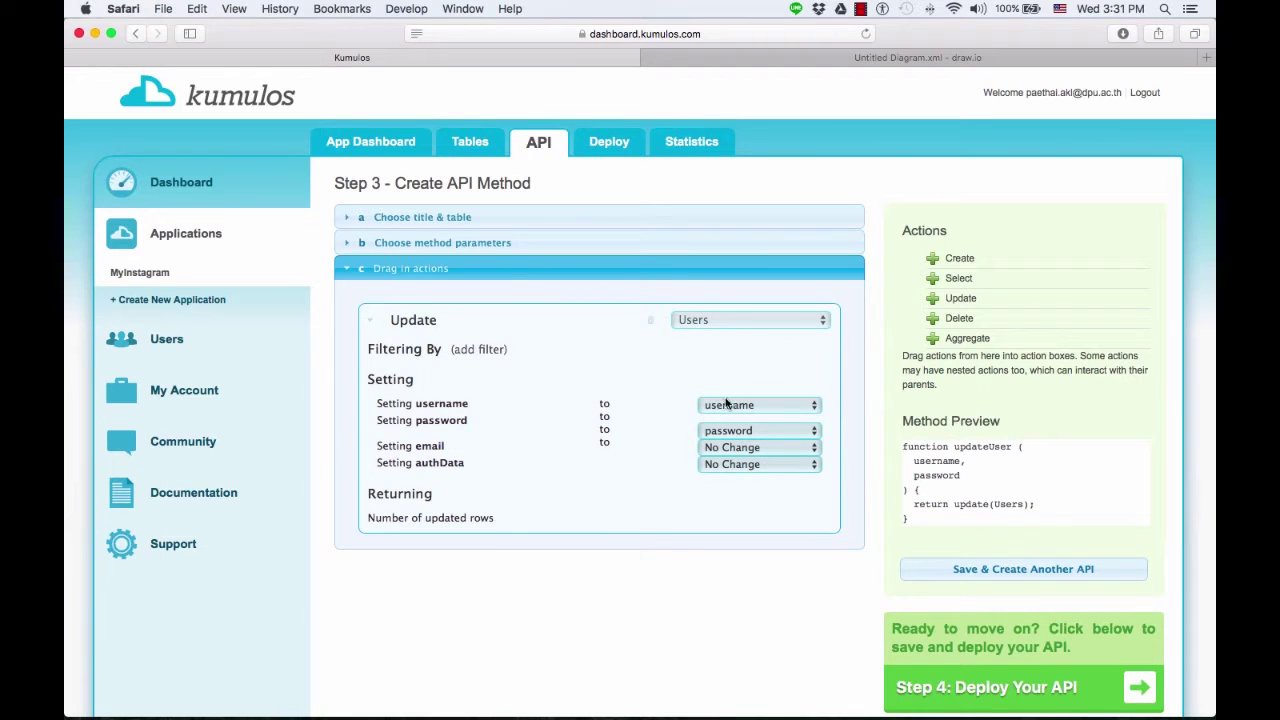
pyautogui.click(811, 405)
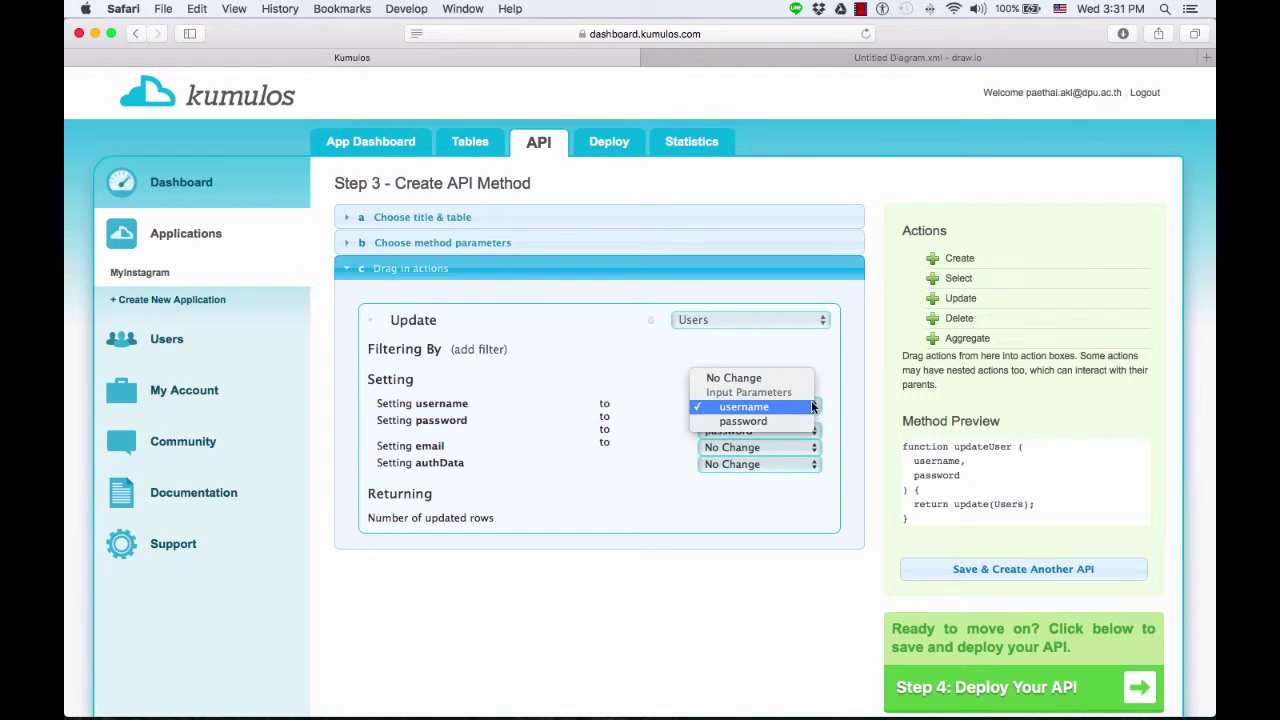
pyautogui.click(540, 415)
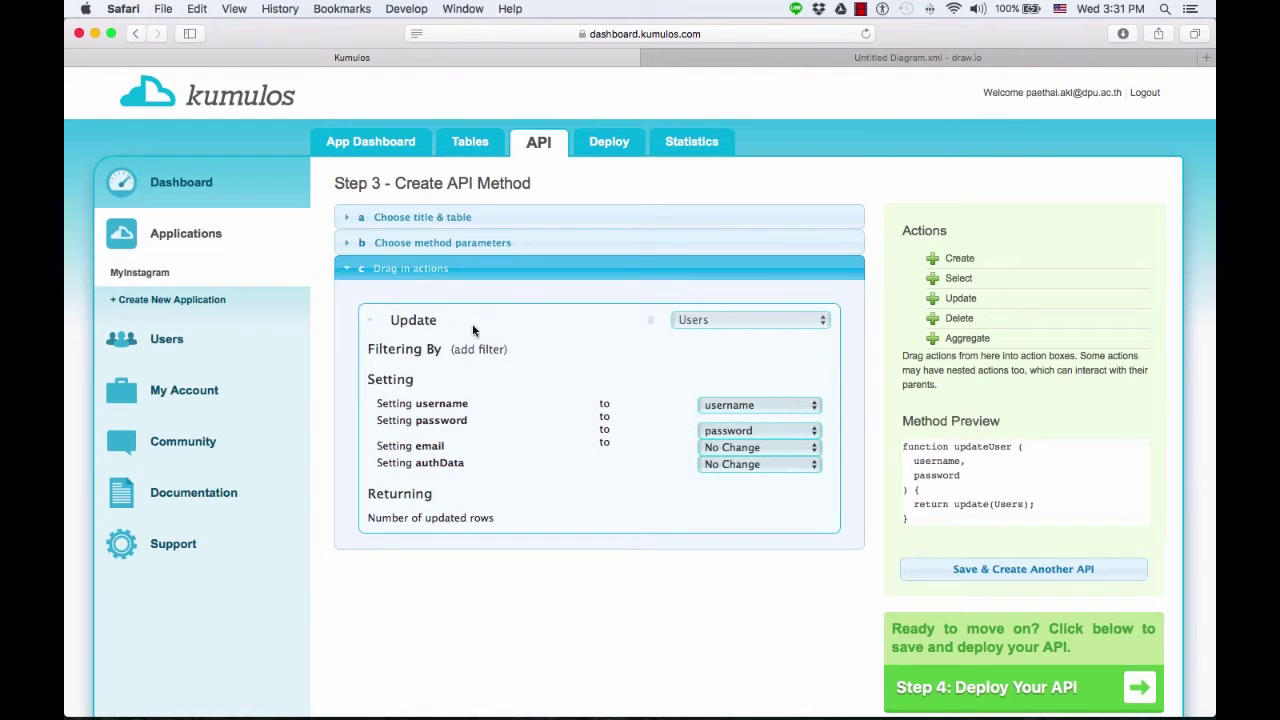
# Step: Add email to the UpdateUser method's parameters, and set the Update action's email field to the email parameter
pyautogui.click(403, 248)
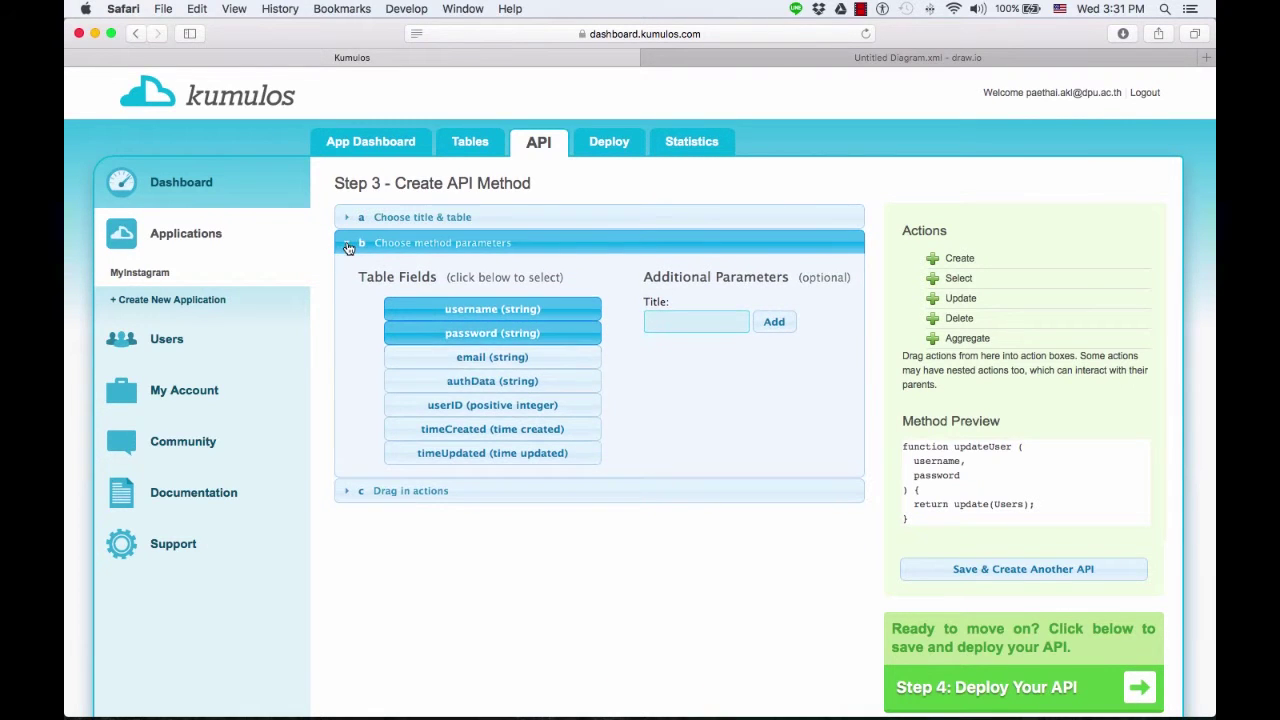
pyautogui.click(507, 360)
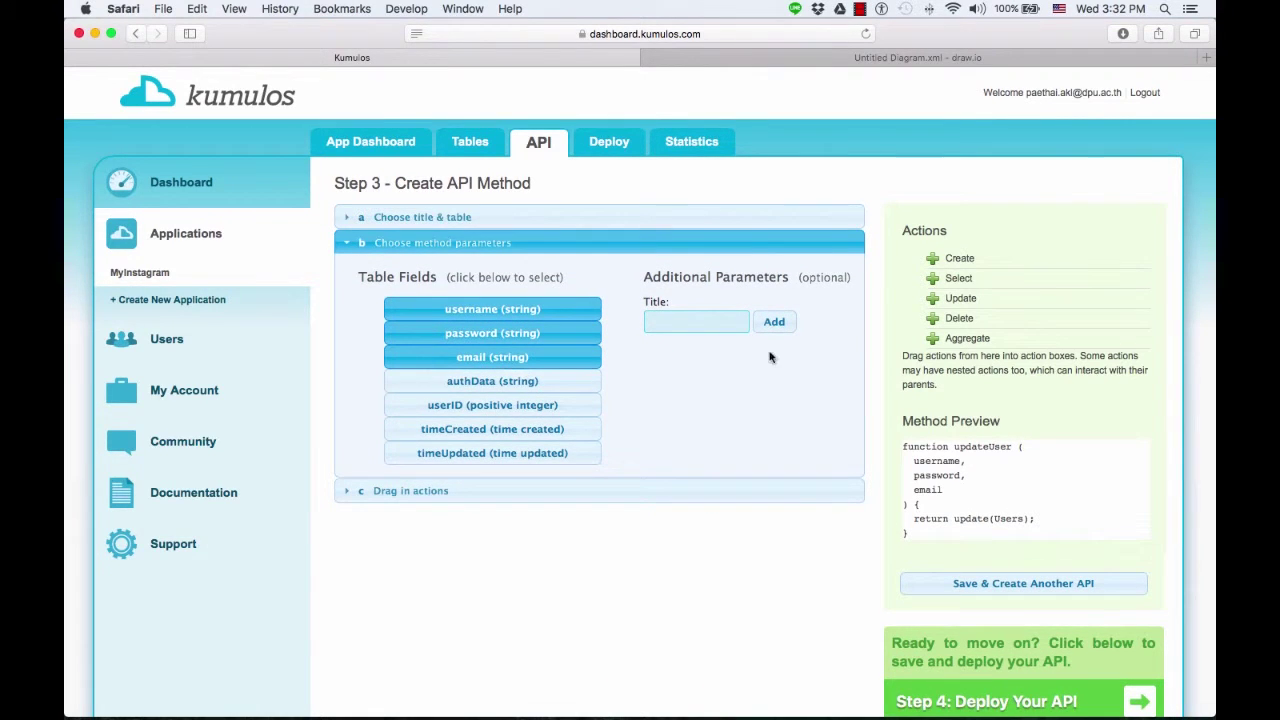
pyautogui.click(418, 496)
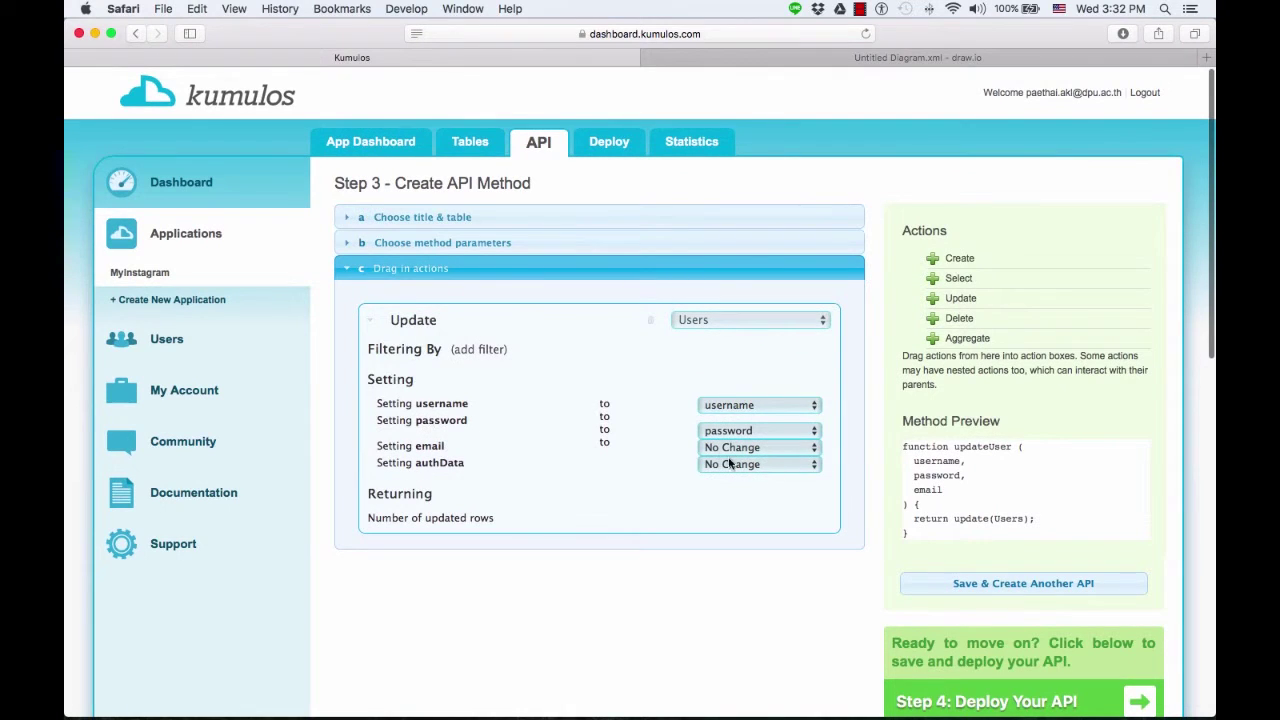
pyautogui.click(730, 448)
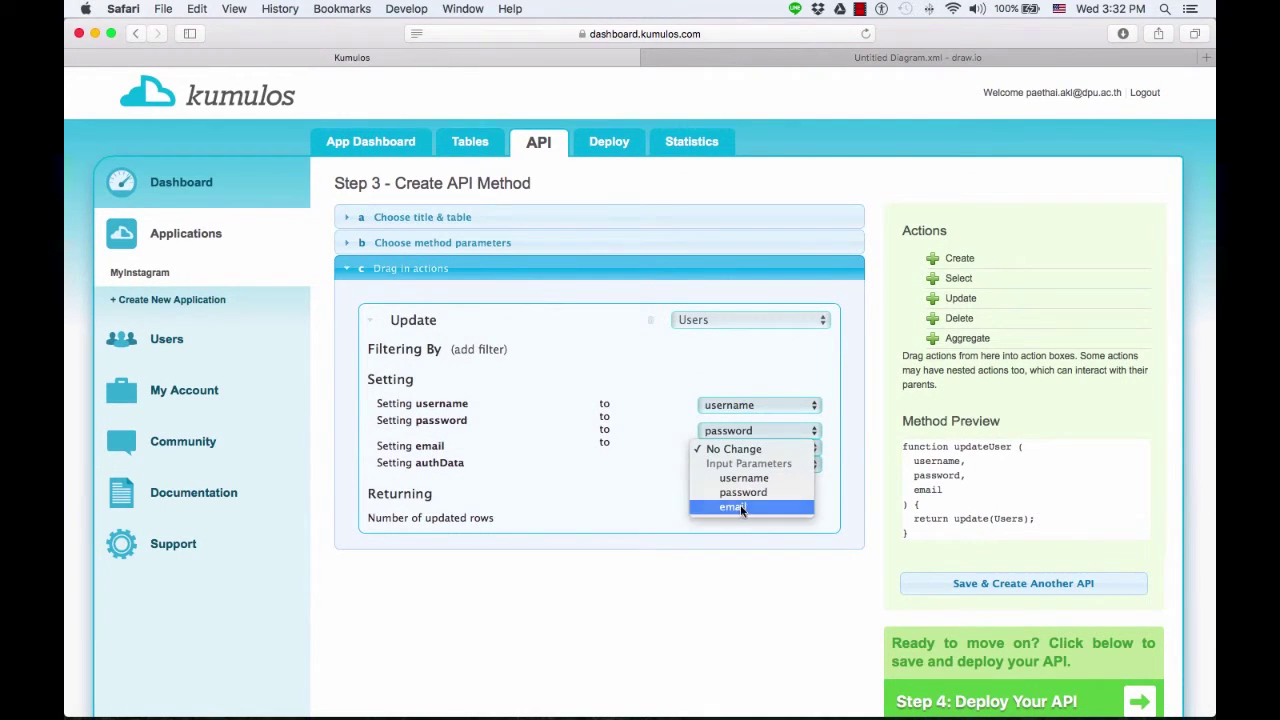
pyautogui.click(740, 507)
# Step: Set the username and password fields of the Update action to No Change
pyautogui.click(747, 407)
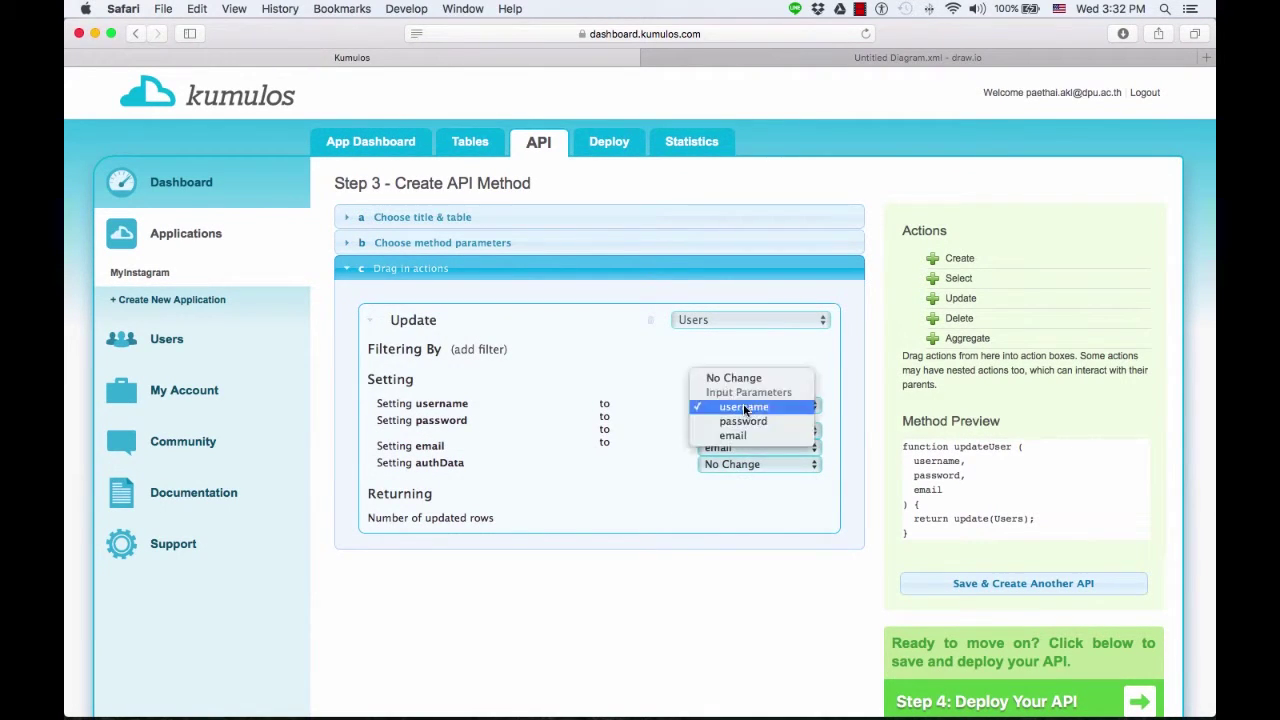
pyautogui.click(740, 378)
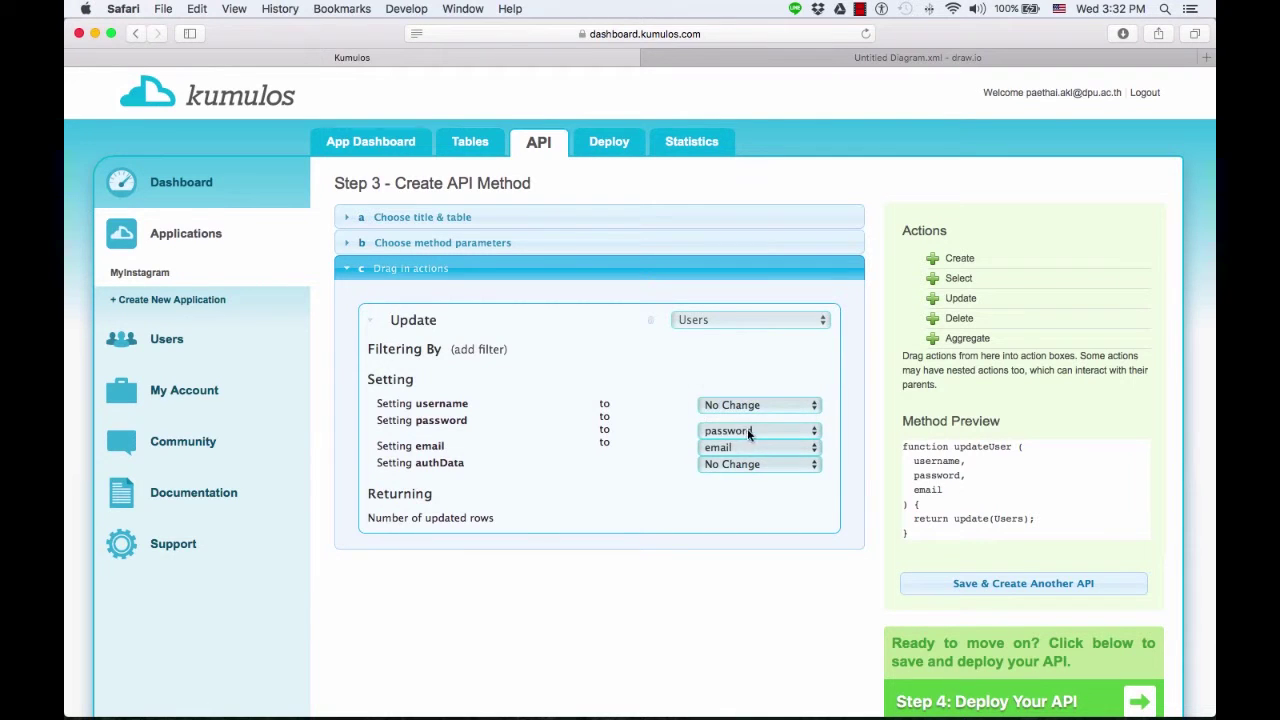
pyautogui.click(747, 432)
pyautogui.click(739, 387)
# Step: Save the UpdateUser method and begin another API method
pyautogui.scroll(-1, 748, 461)
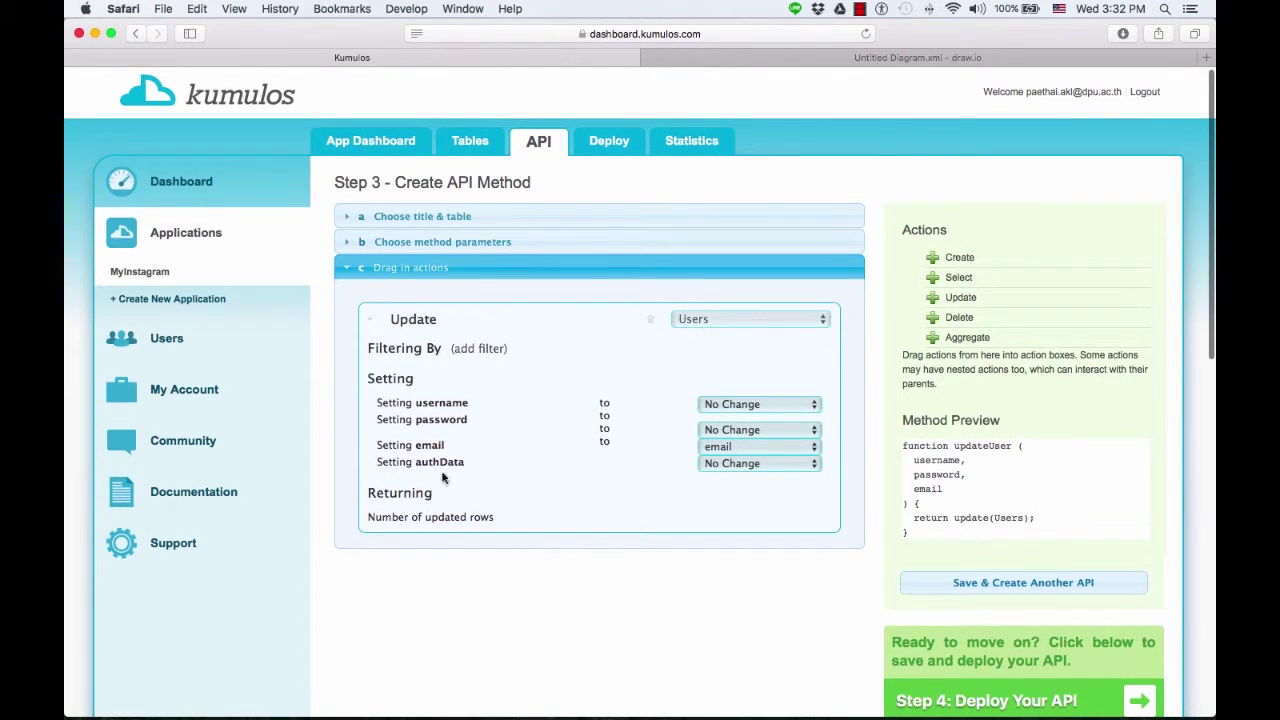
pyautogui.click(959, 590)
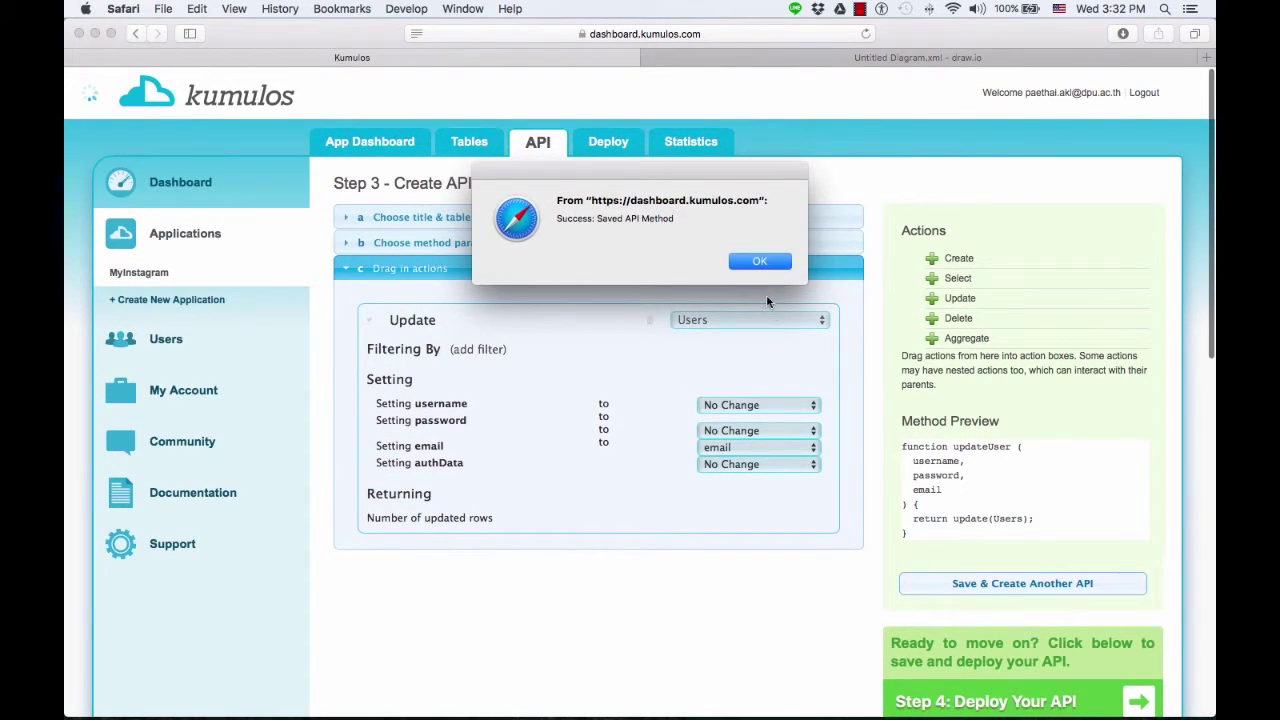
pyautogui.click(760, 262)
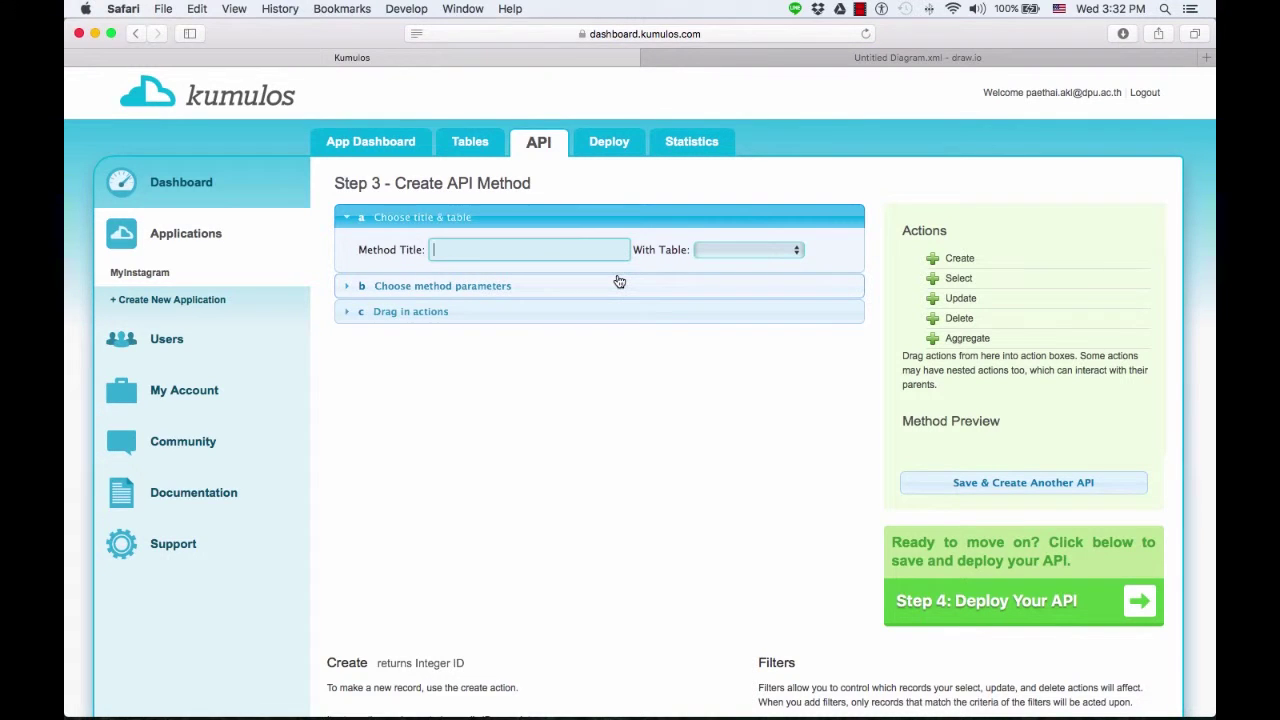
# Step: Title the new API method DeleteUser and base it on the Users table
pyautogui.write('De')
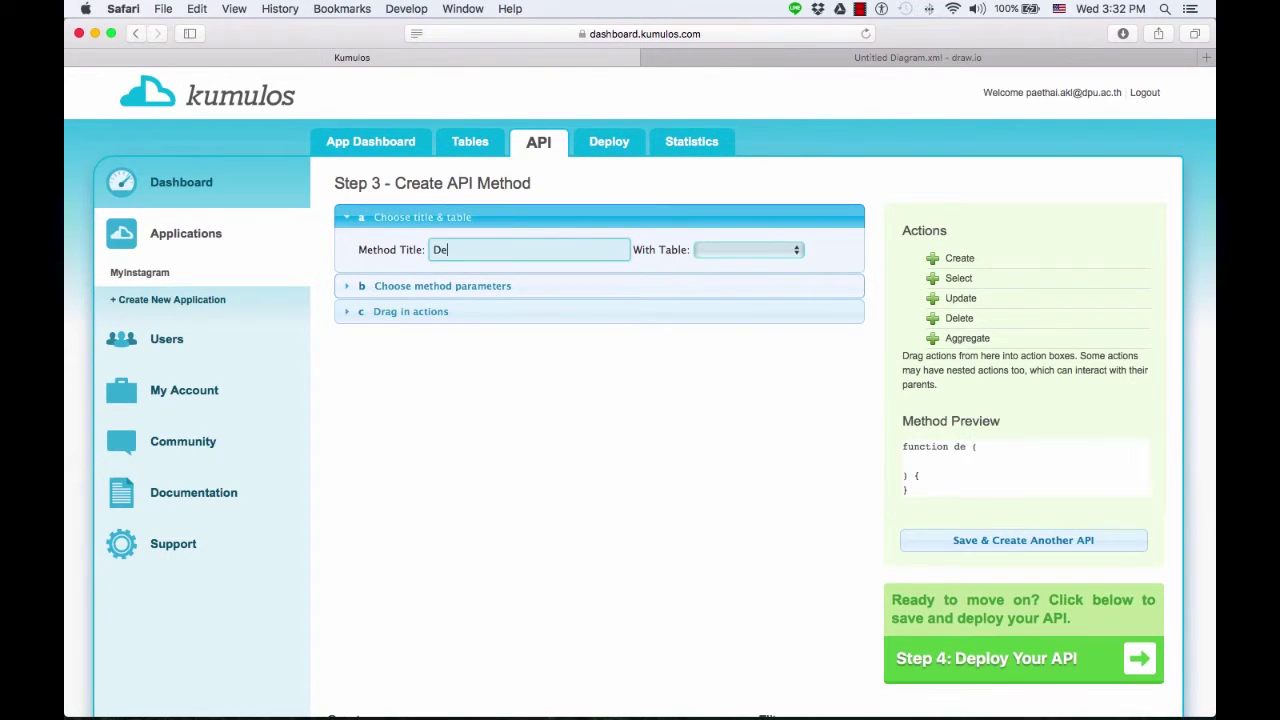
pyautogui.write('leteUser')
pyautogui.click(751, 250)
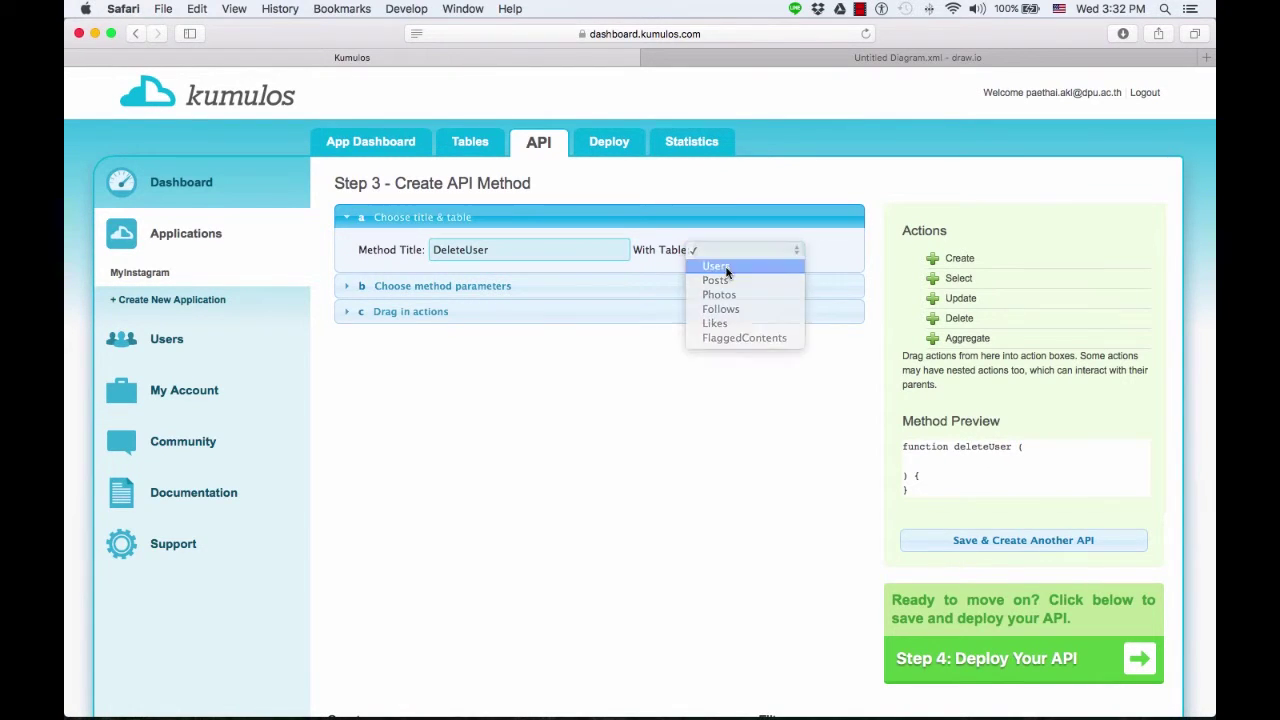
pyautogui.click(726, 268)
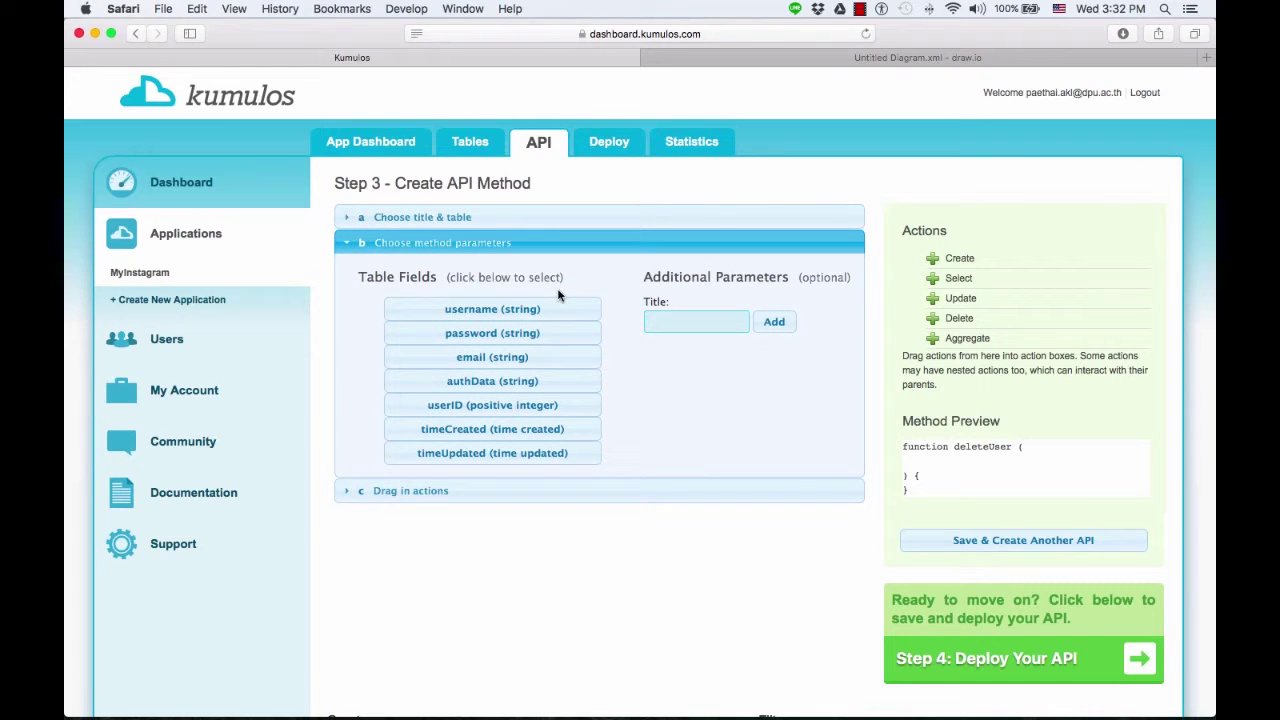
# Step: Select username and password as the DeleteUser method's parameters, and add a Delete action on the Users table
pyautogui.click(509, 316)
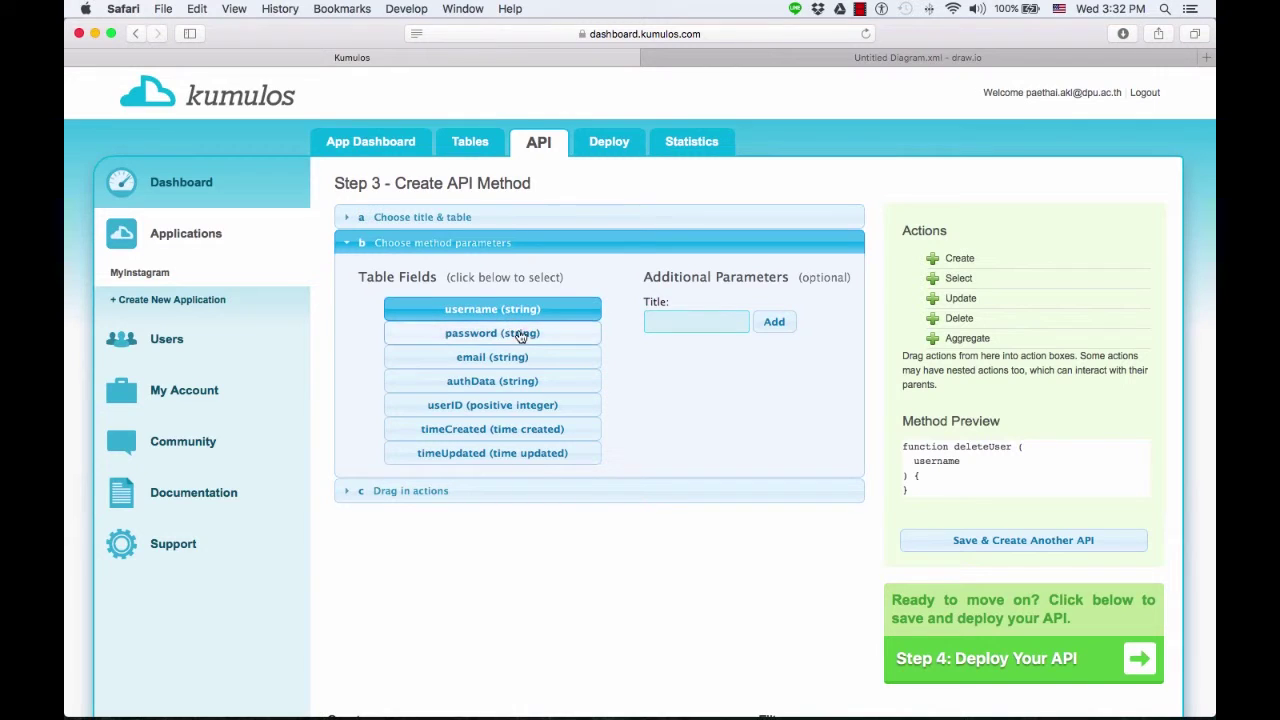
pyautogui.click(521, 338)
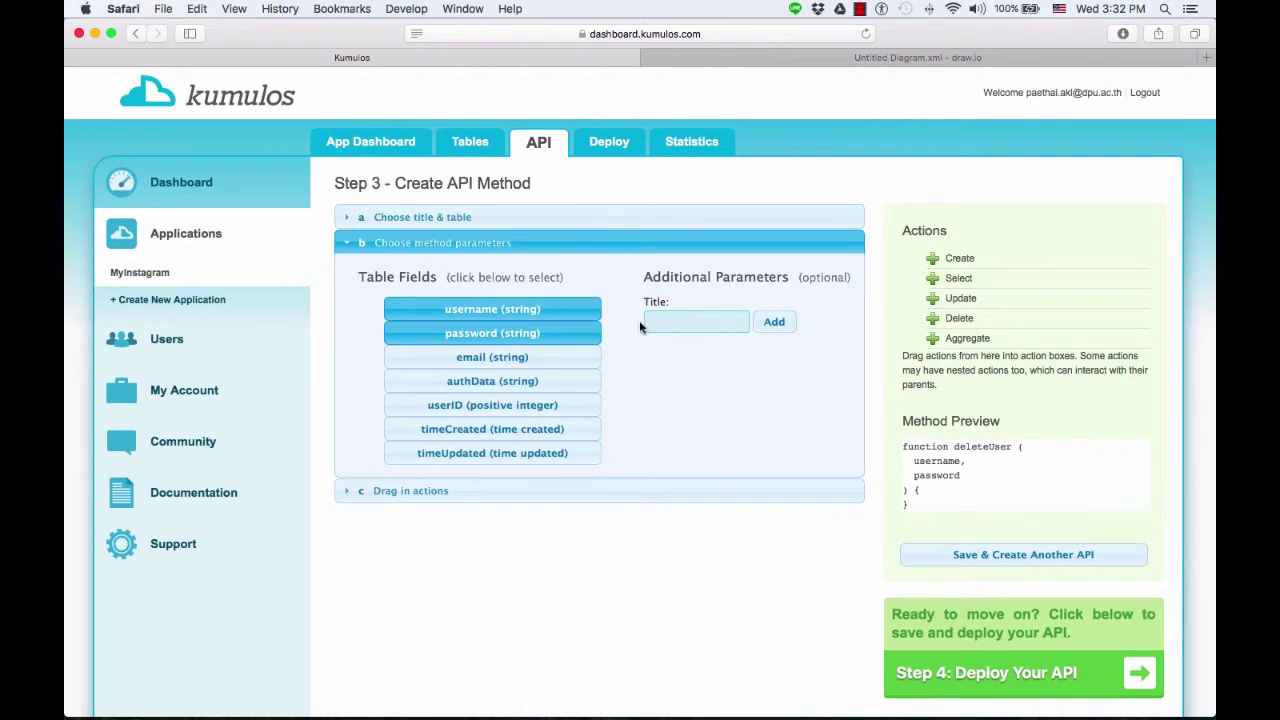
pyautogui.moveTo(955, 322); pyautogui.dragTo(637, 333)
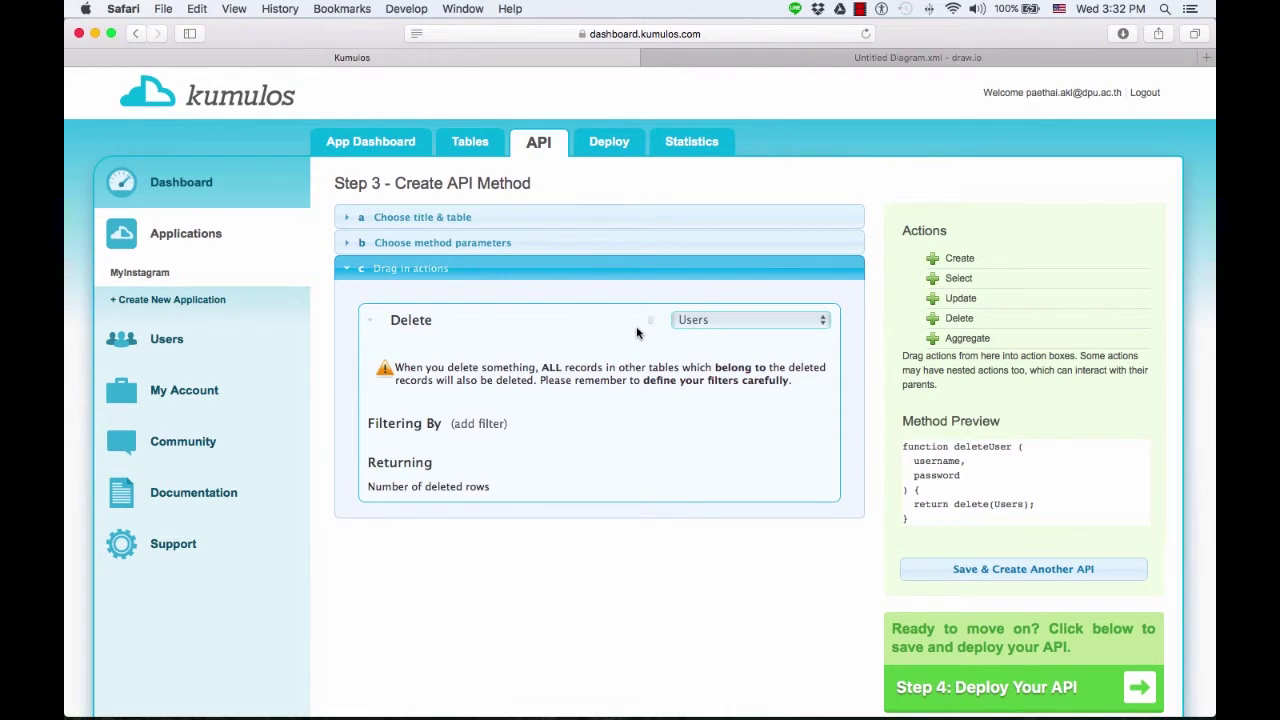
# Step: Filter the Delete action by username equal to the username parameter and password equal to the password parameter
pyautogui.click(487, 424)
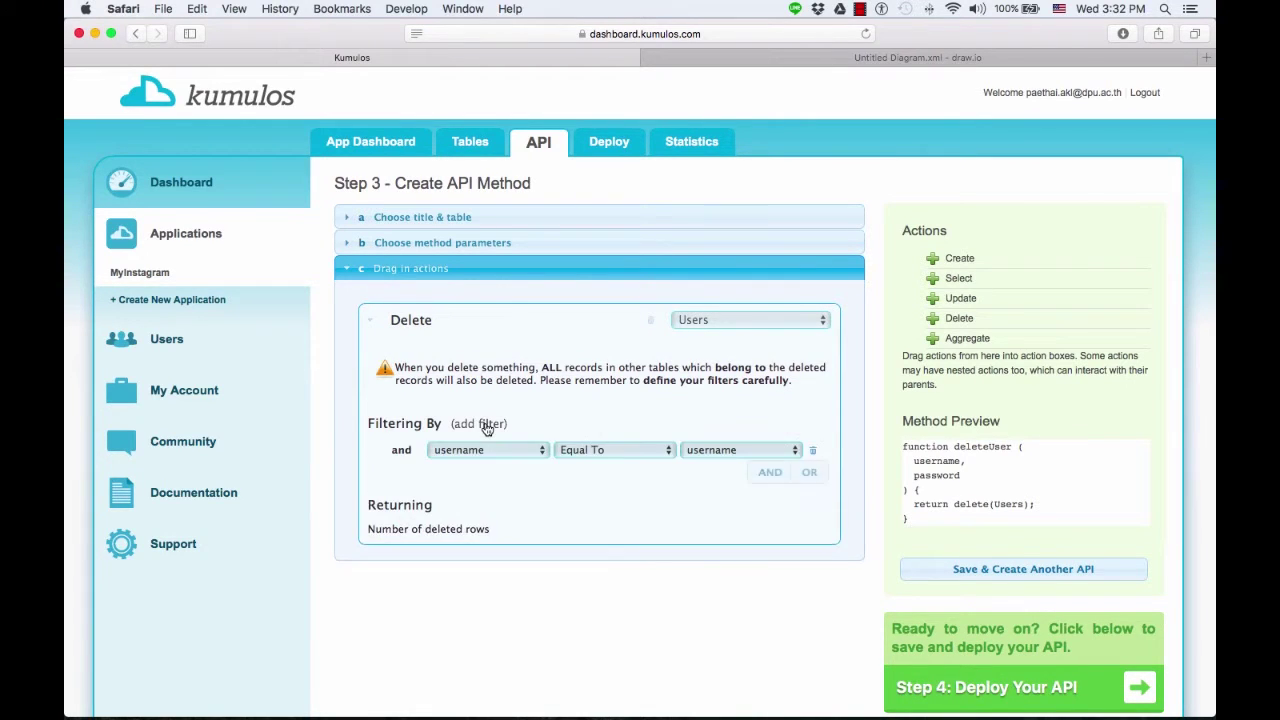
pyautogui.click(535, 451)
pyautogui.click(535, 454)
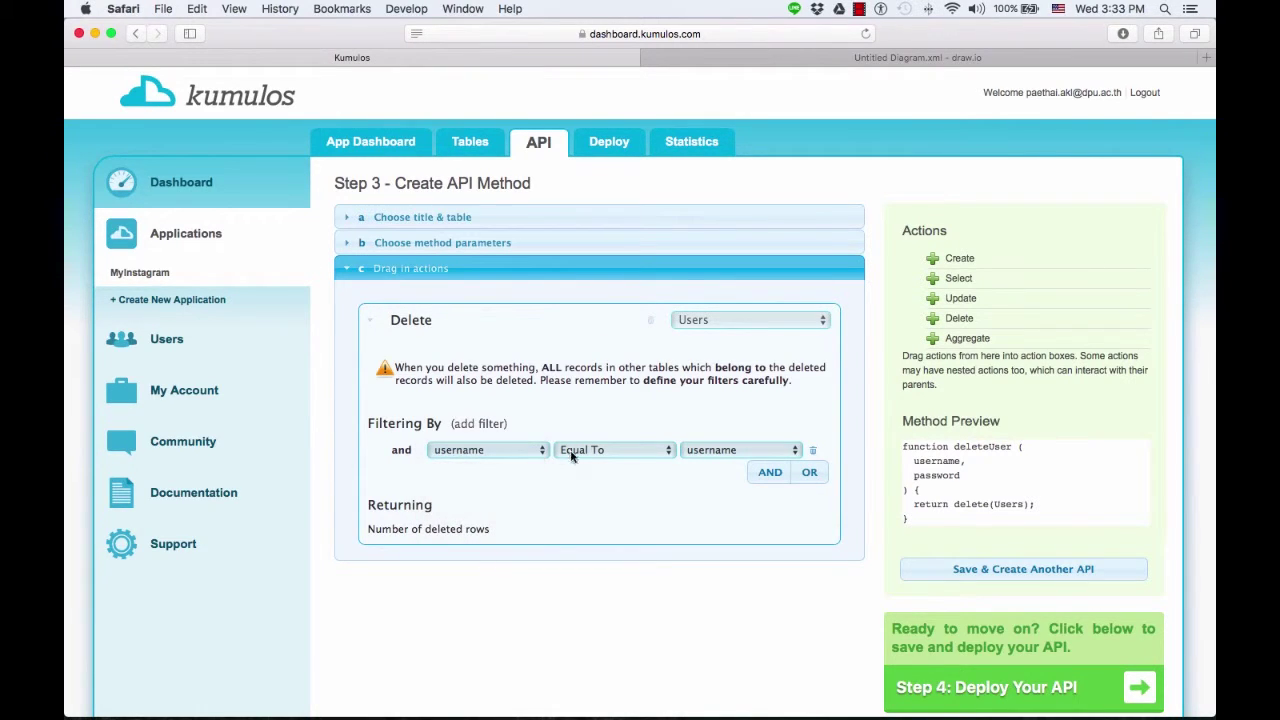
pyautogui.click(770, 473)
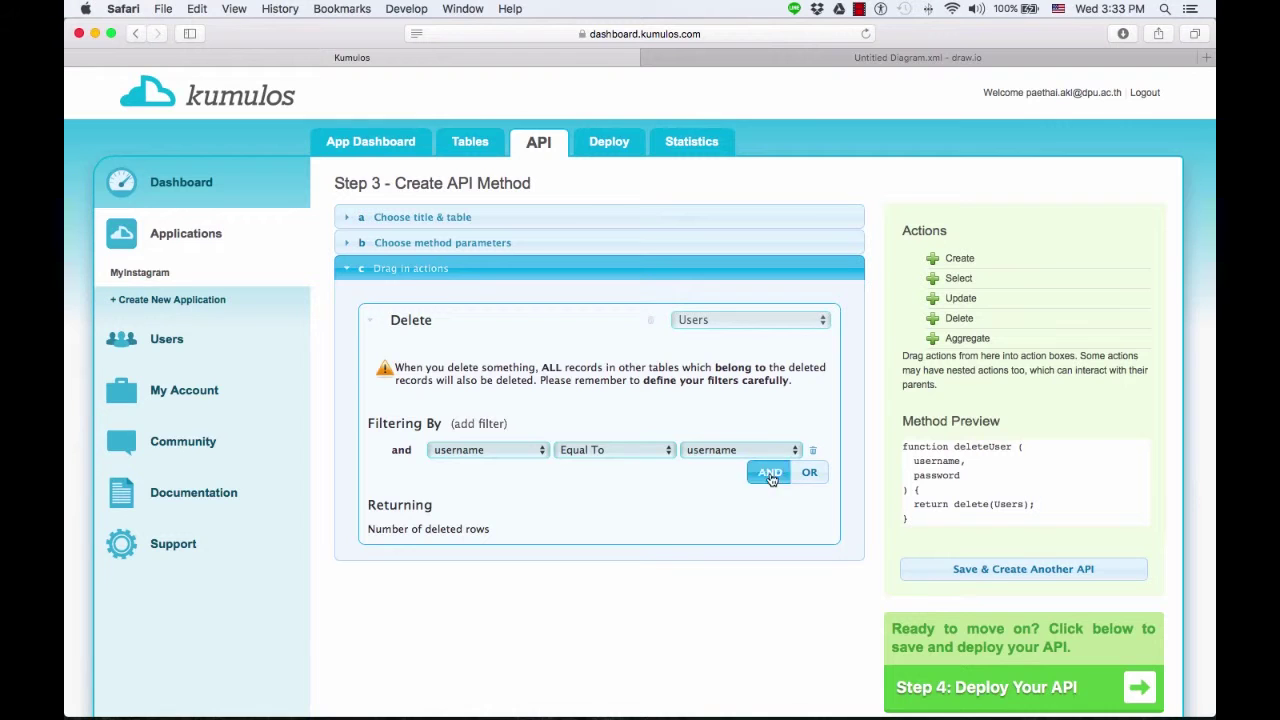
pyautogui.click(518, 467)
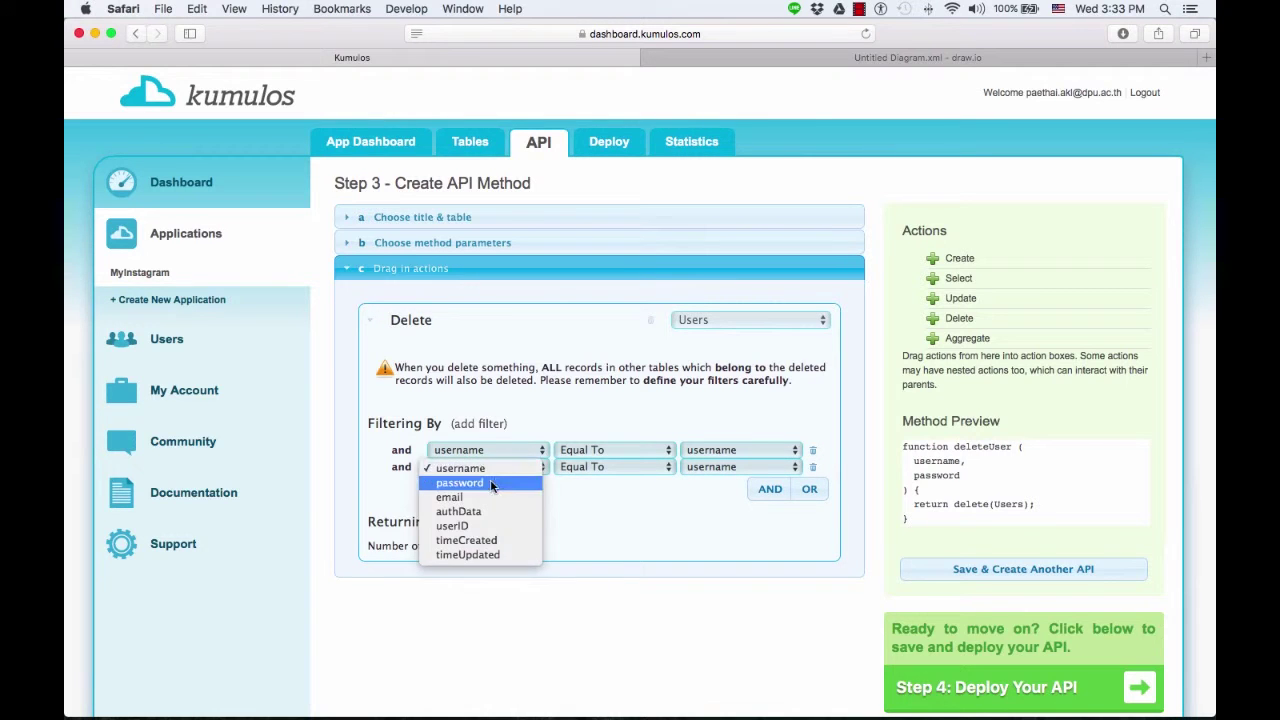
pyautogui.click(496, 483)
pyautogui.click(752, 467)
pyautogui.click(725, 483)
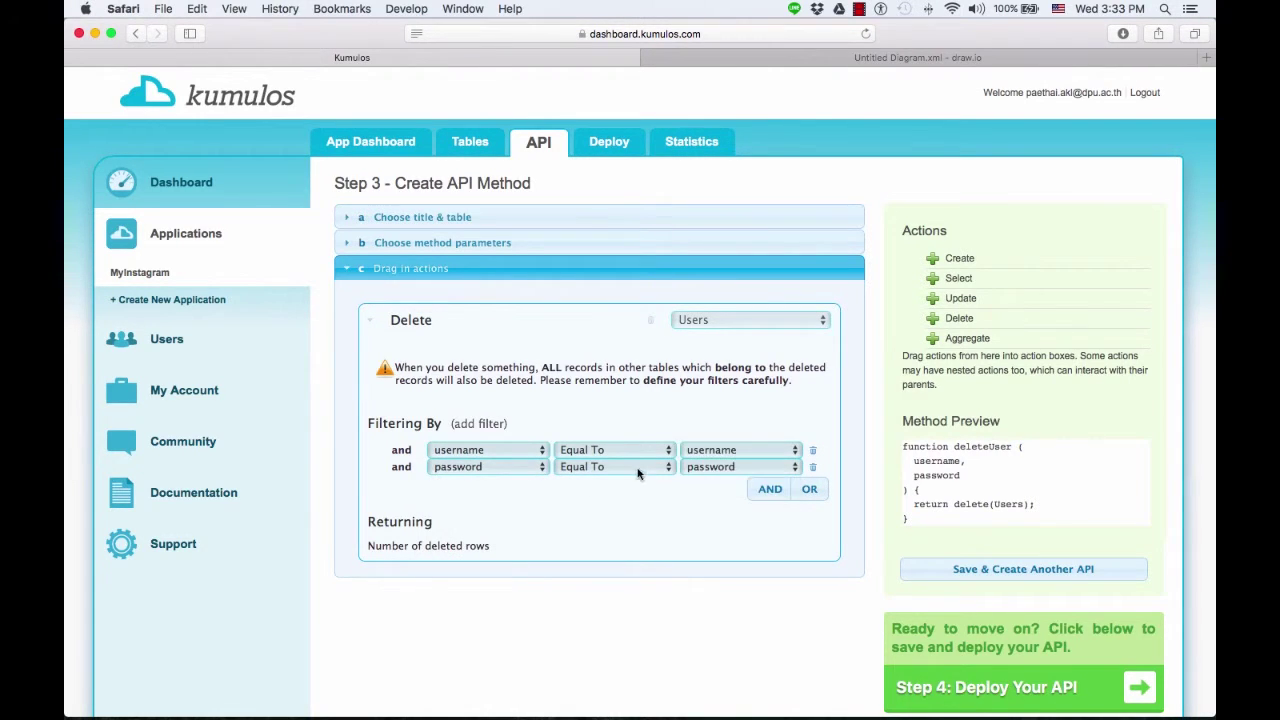
pyautogui.click(663, 467)
pyautogui.click(666, 468)
# Step: Save the DeleteUser method and try to continue to deployment from the blank method form
pyautogui.click(996, 572)
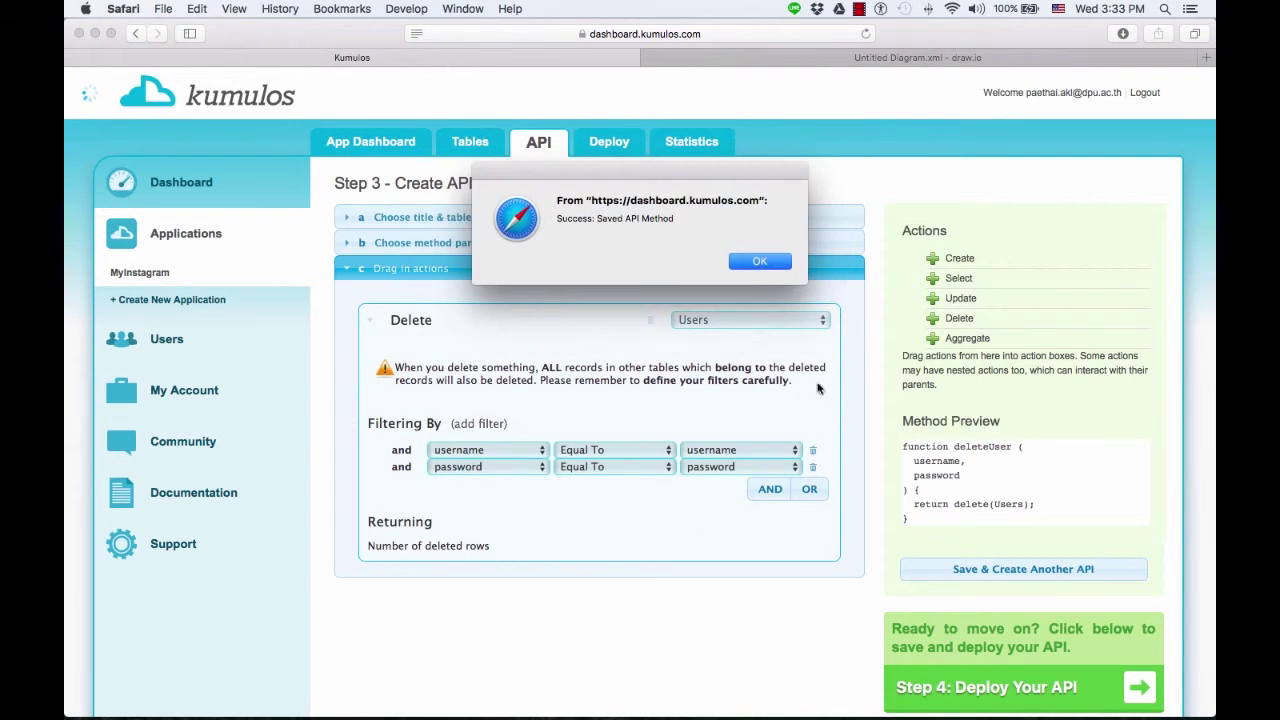
pyautogui.click(763, 264)
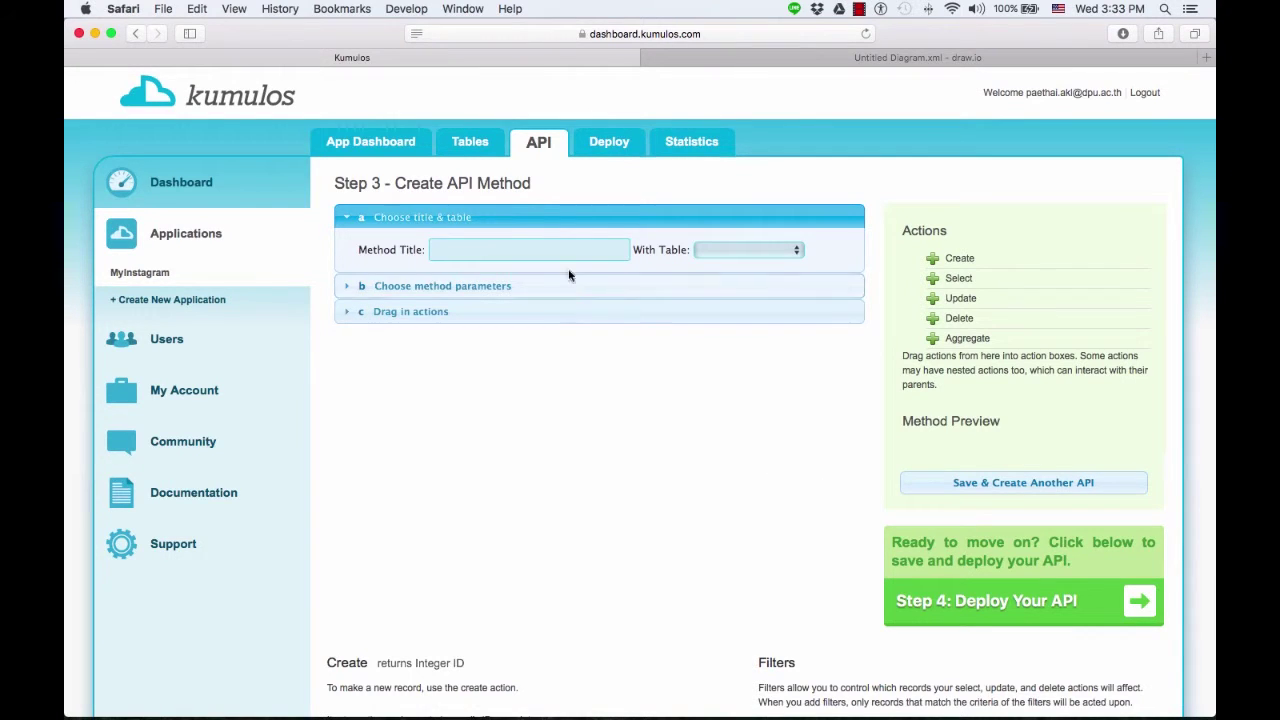
pyautogui.scroll(-1, 575, 471)
pyautogui.scroll(1, 575, 471)
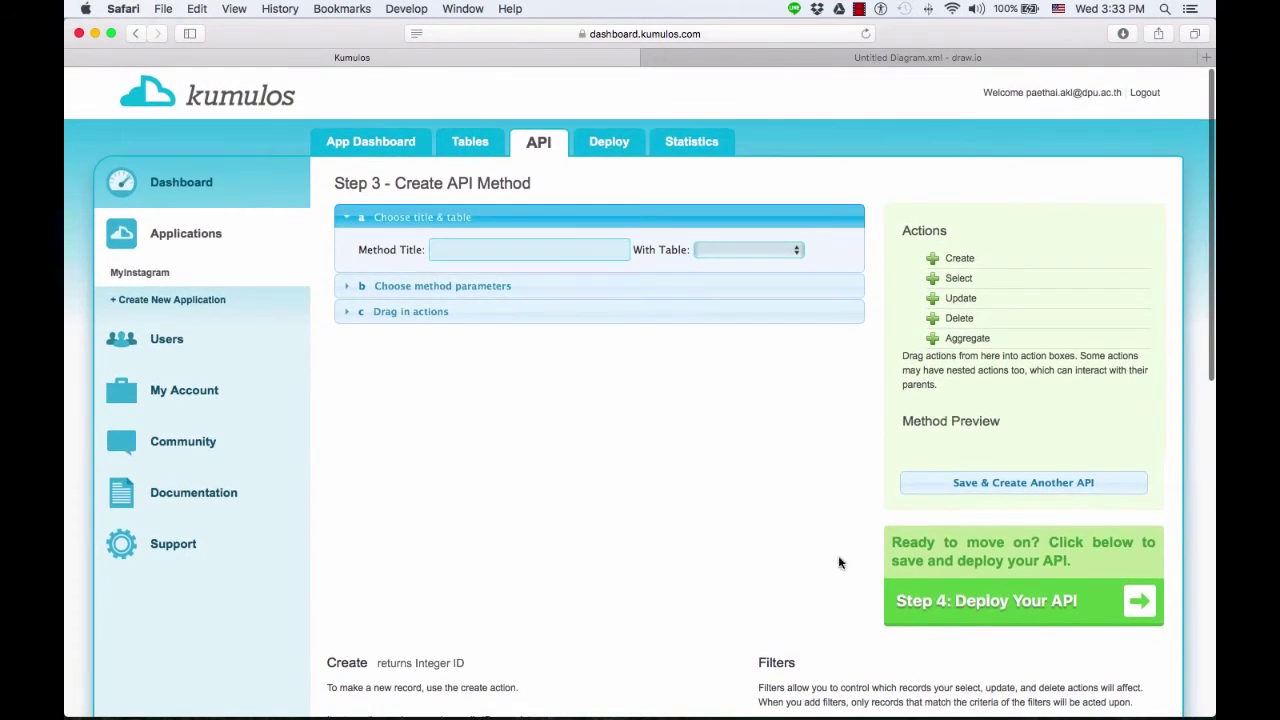
pyautogui.click(970, 607)
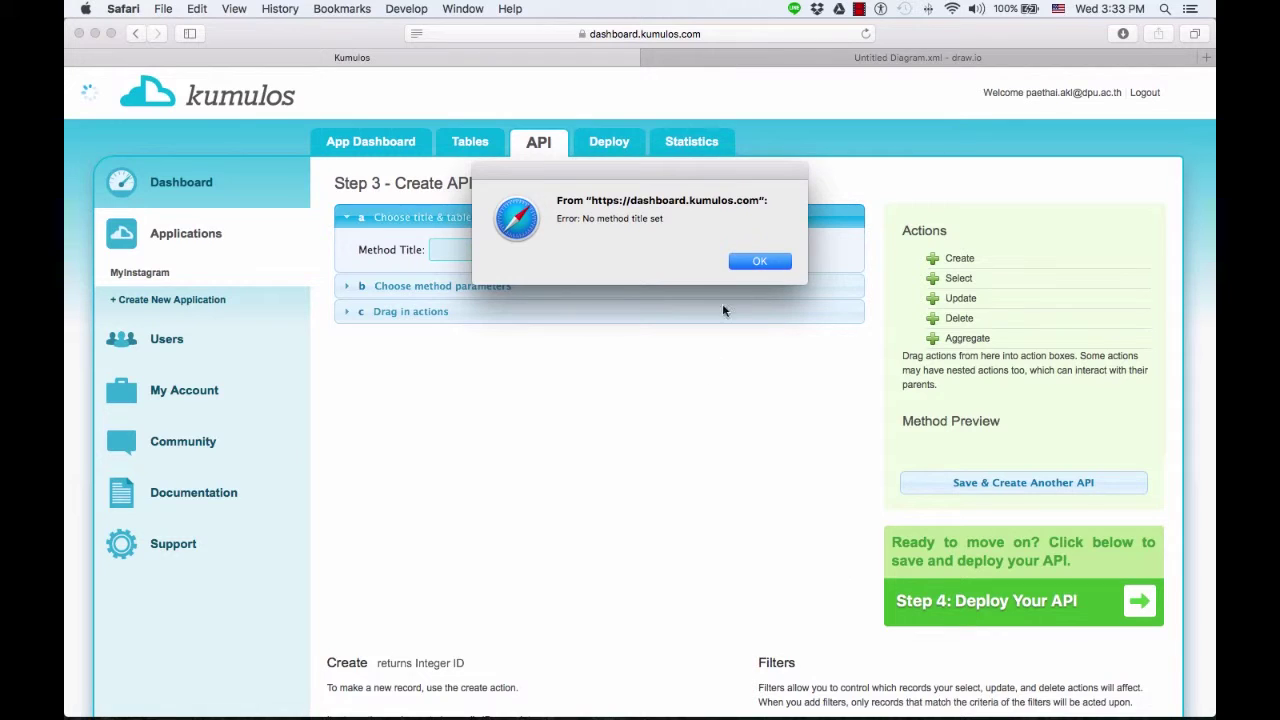
pyautogui.click(755, 264)
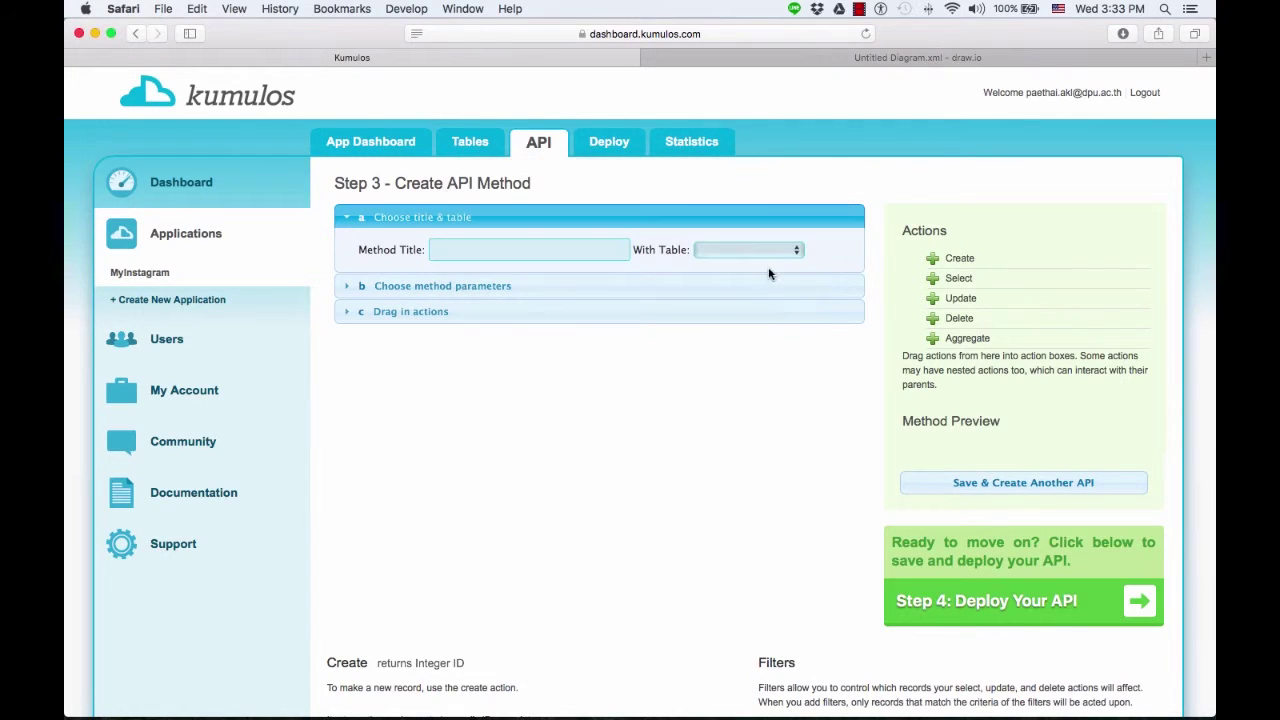
# Step: Review the application's tables and API methods, and examine the settings of the selectUser method's Select action
pyautogui.click(471, 144)
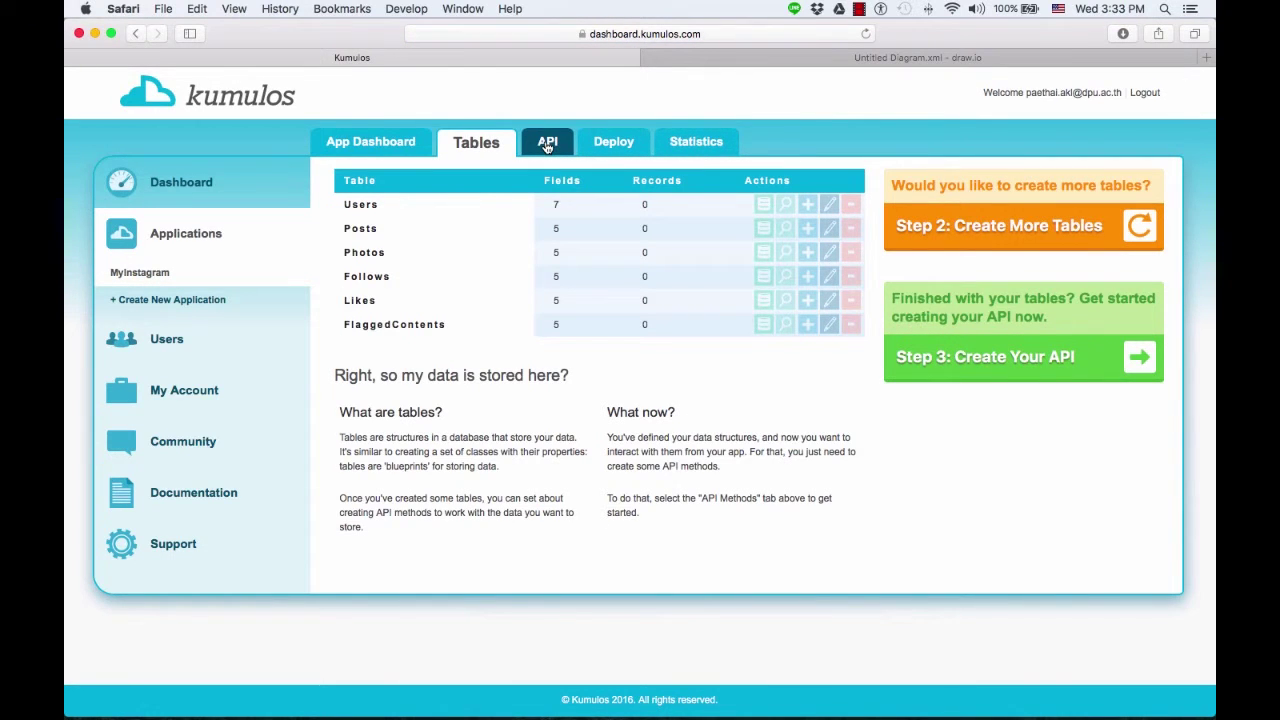
pyautogui.click(547, 144)
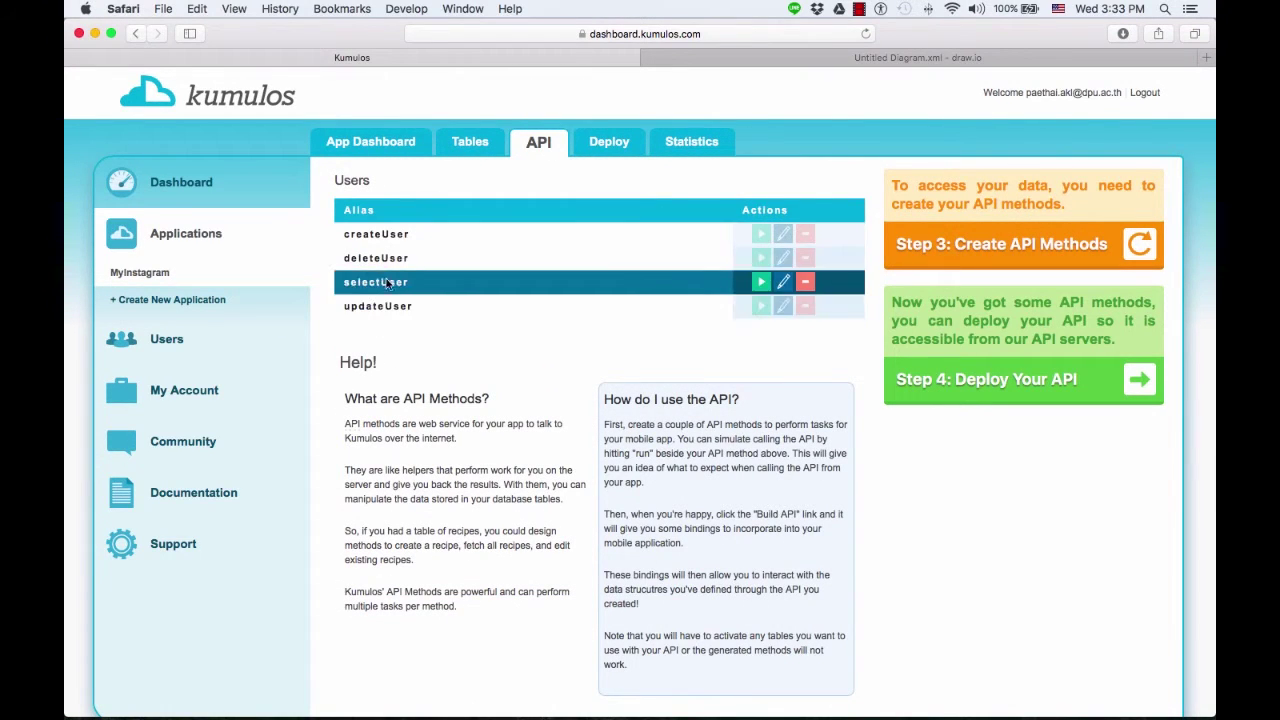
pyautogui.scroll(-2, 479, 365)
pyautogui.scroll(2, 479, 365)
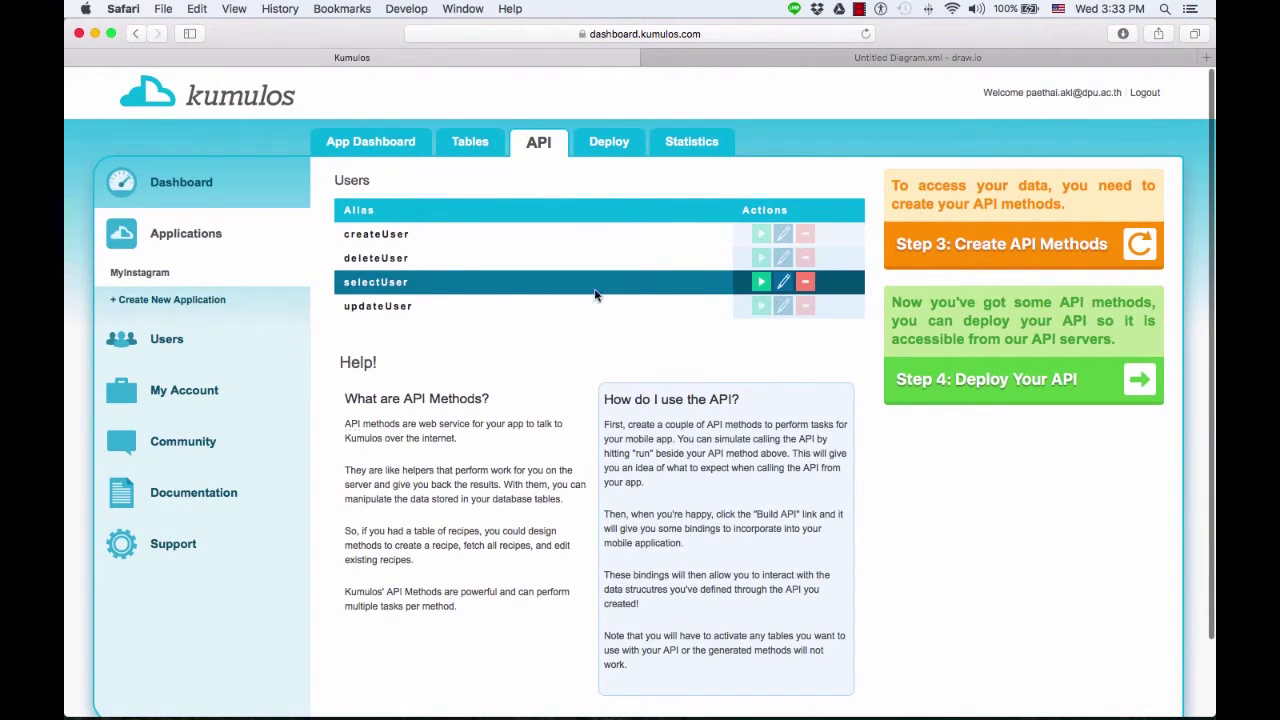
pyautogui.click(783, 283)
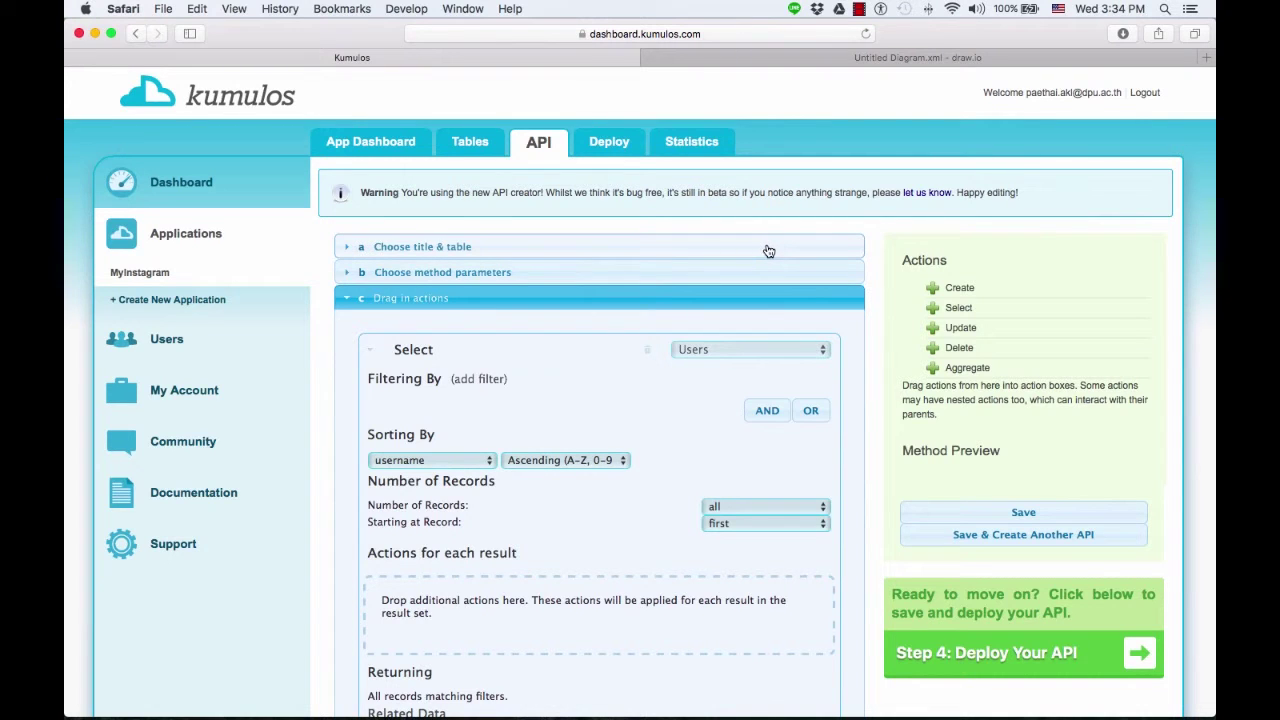
pyautogui.scroll(-2, 575, 357)
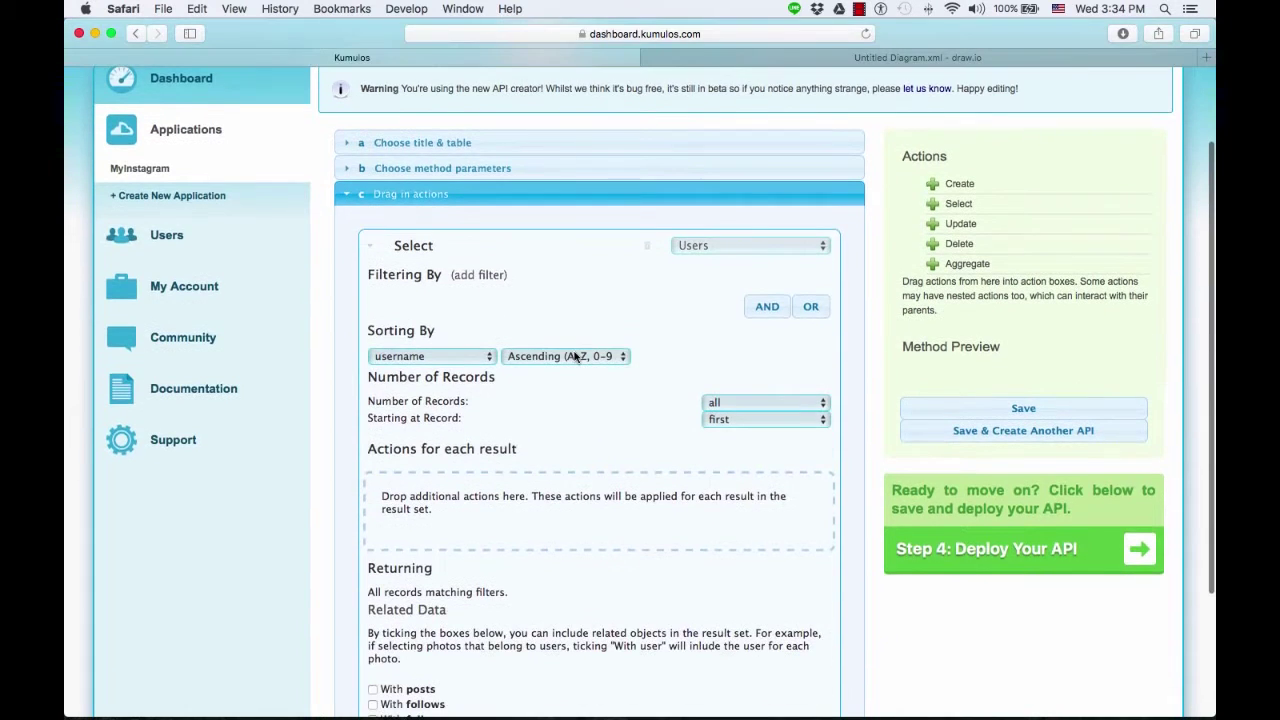
pyautogui.scroll(-2, 575, 357)
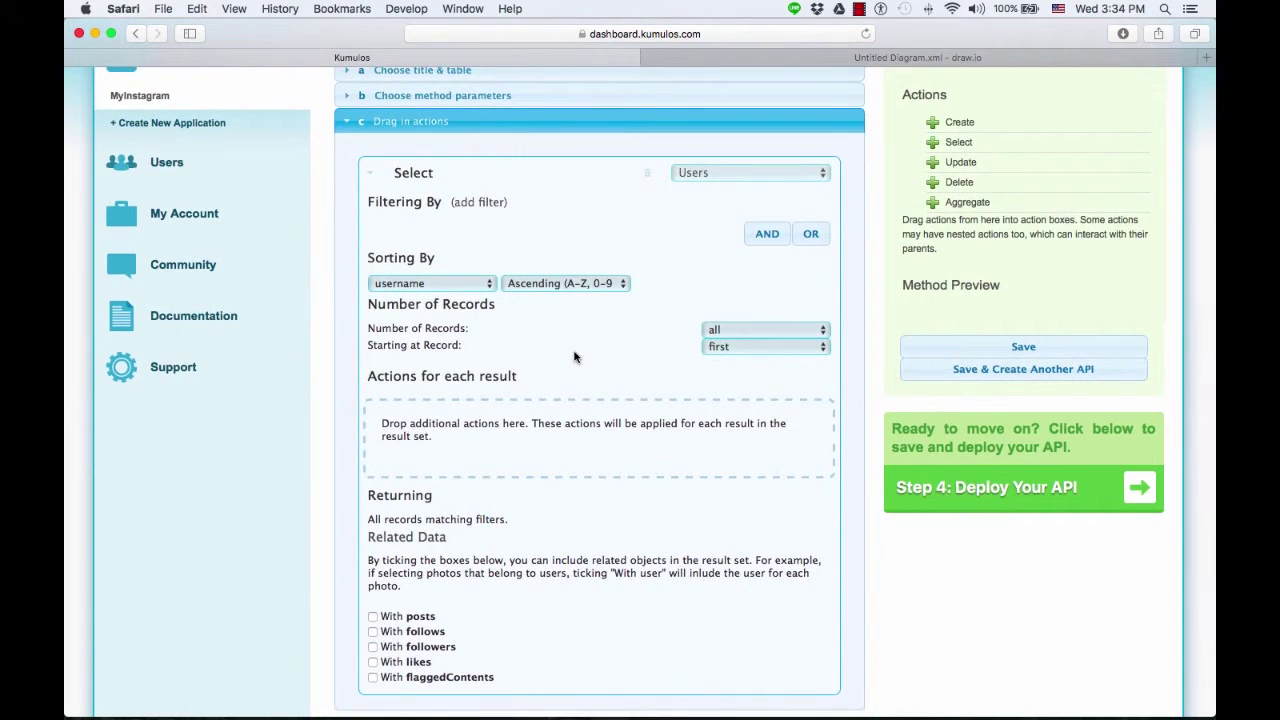
pyautogui.scroll(-2, 575, 357)
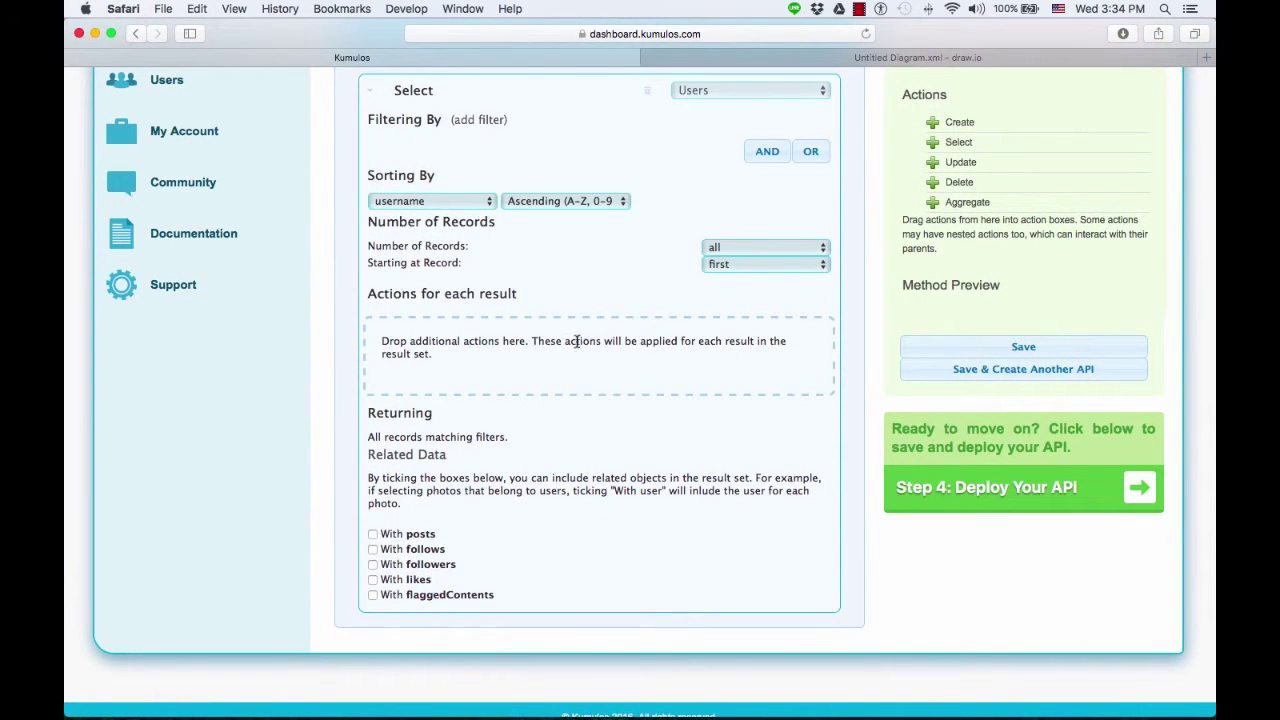
pyautogui.scroll(5, 586, 338)
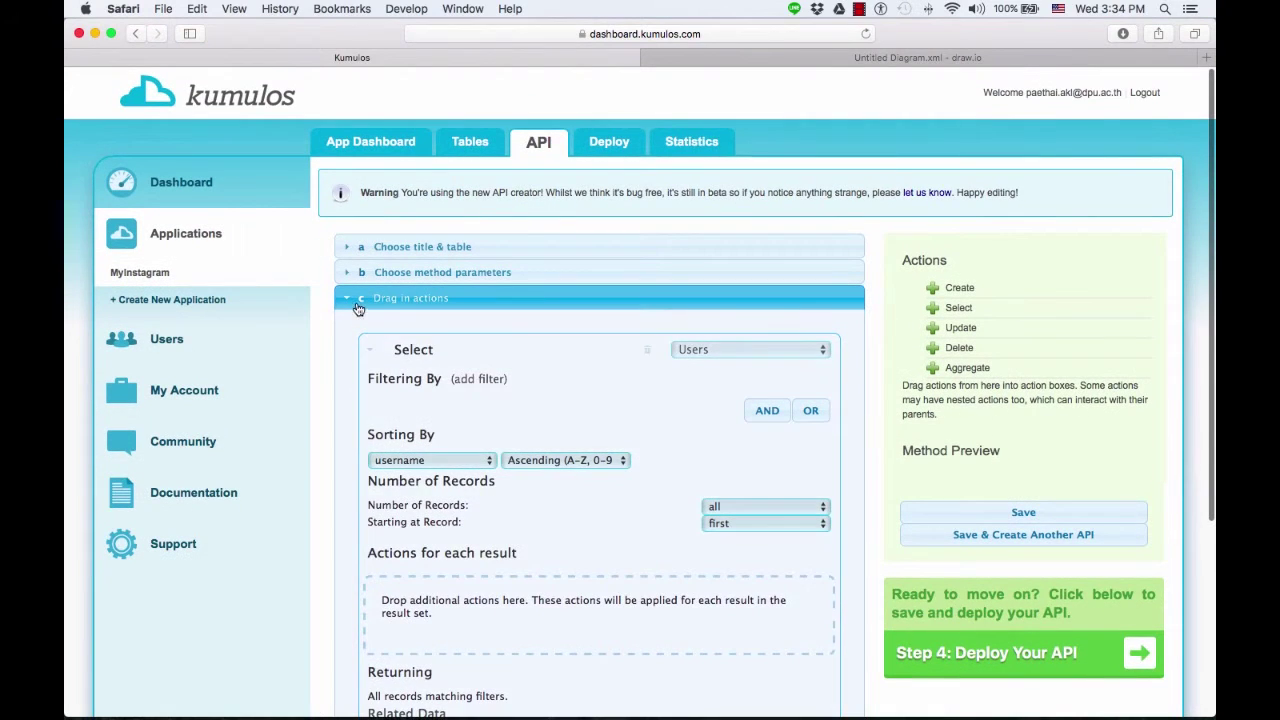
# Step: Deploy the API with iOS & OSX as the deployment platform, and look over the deployment page
pyautogui.click(611, 146)
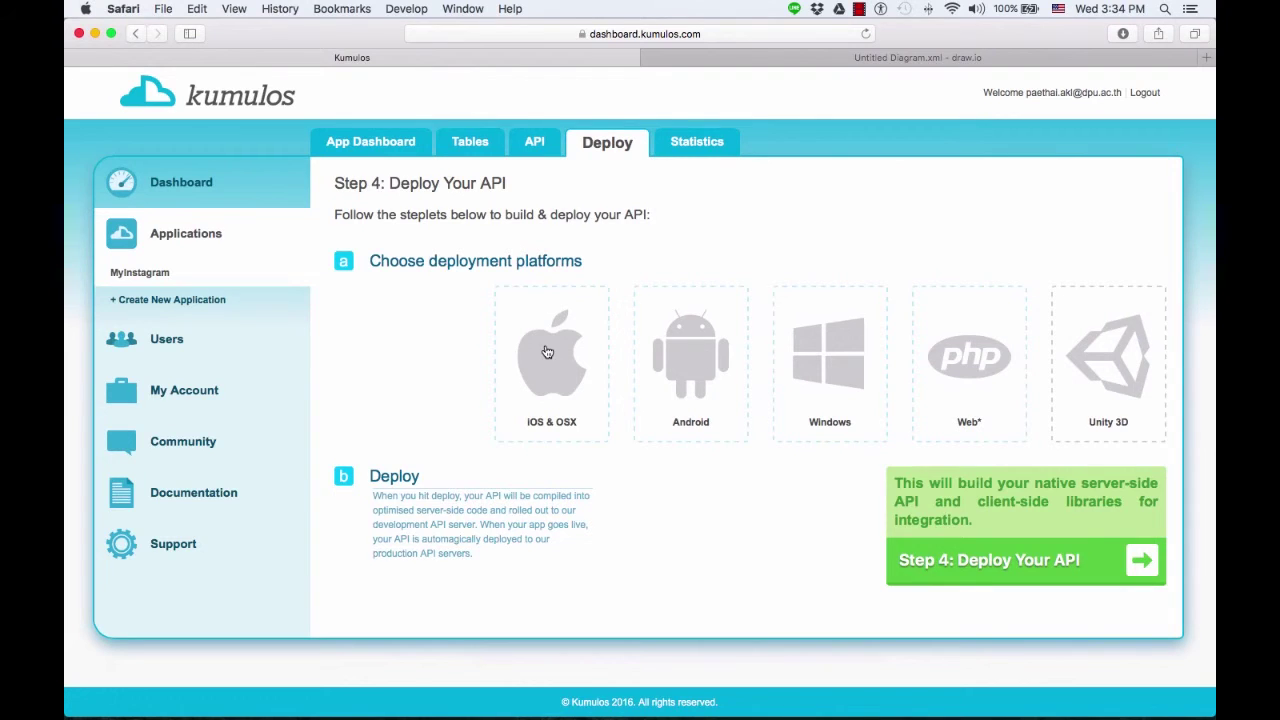
pyautogui.click(547, 351)
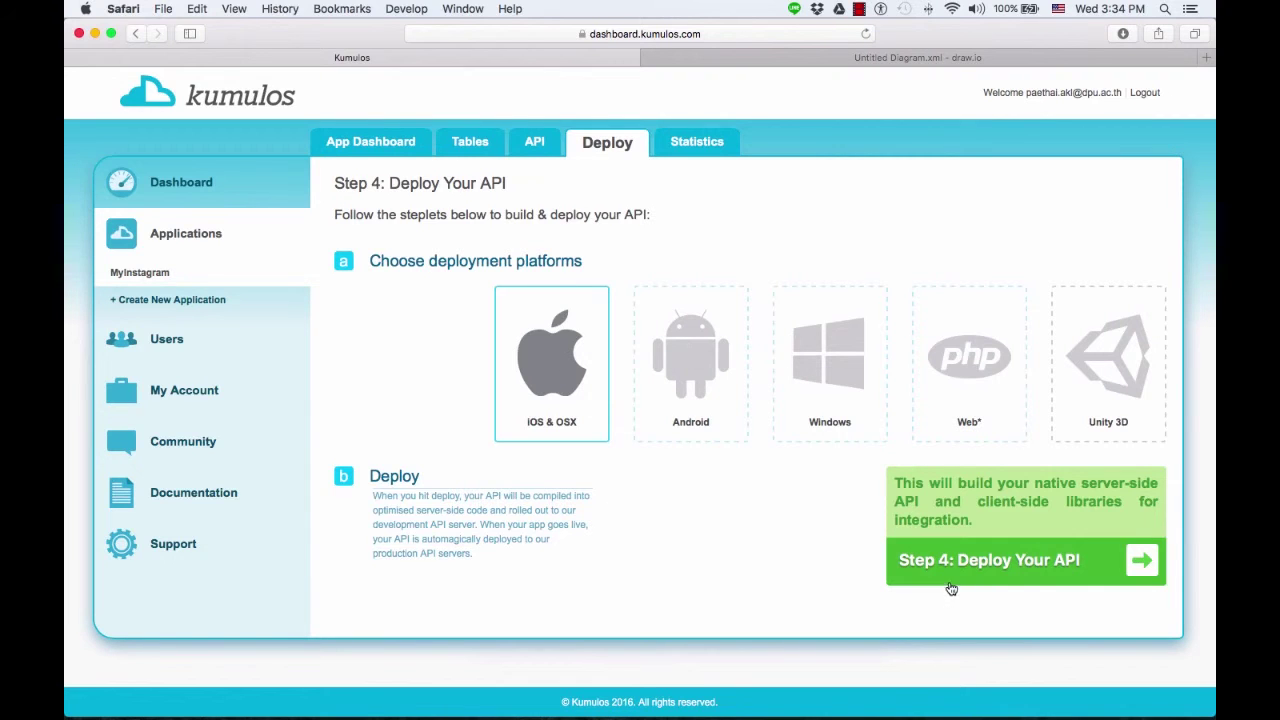
pyautogui.click(1007, 566)
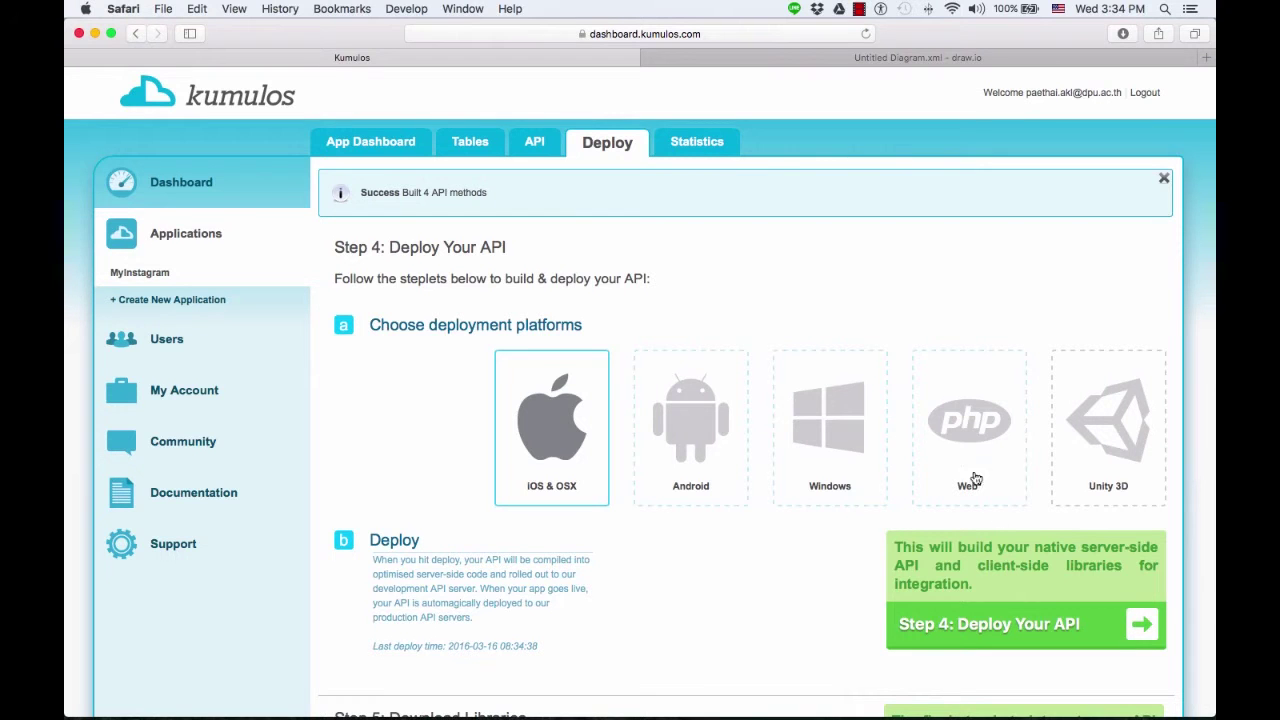
pyautogui.scroll(-5, 640, 492)
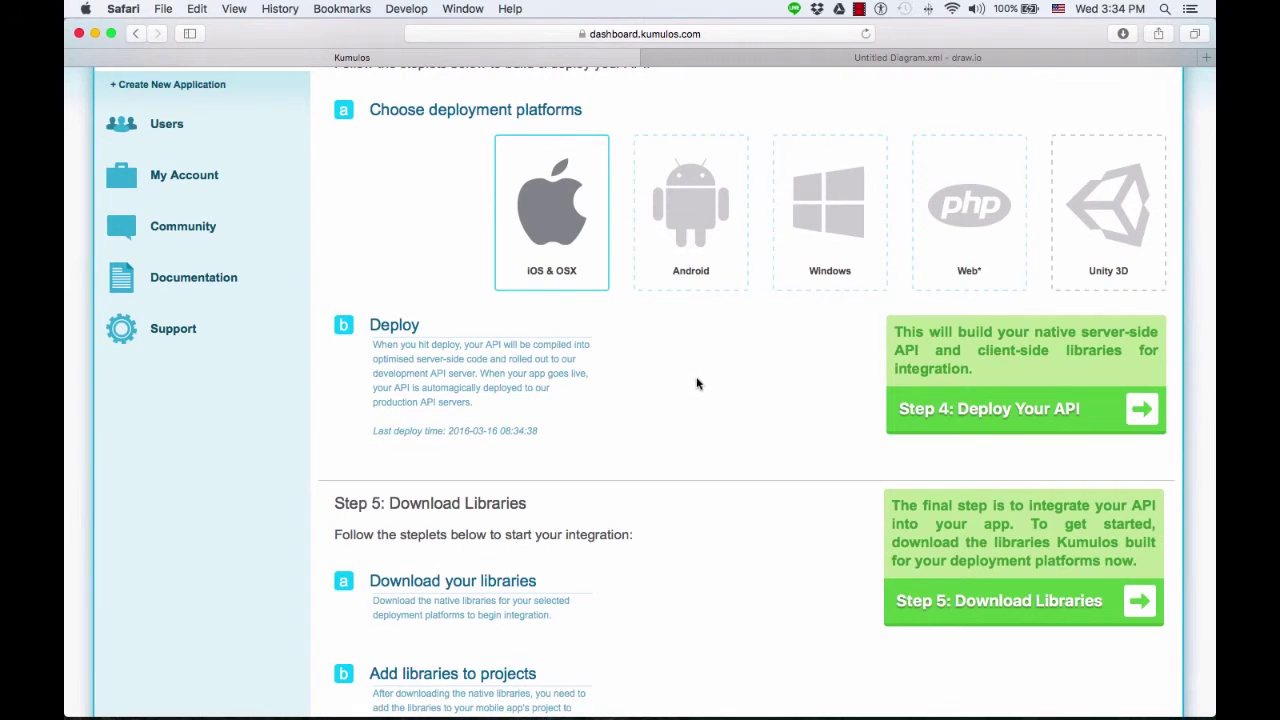
pyautogui.scroll(-8, 680, 403)
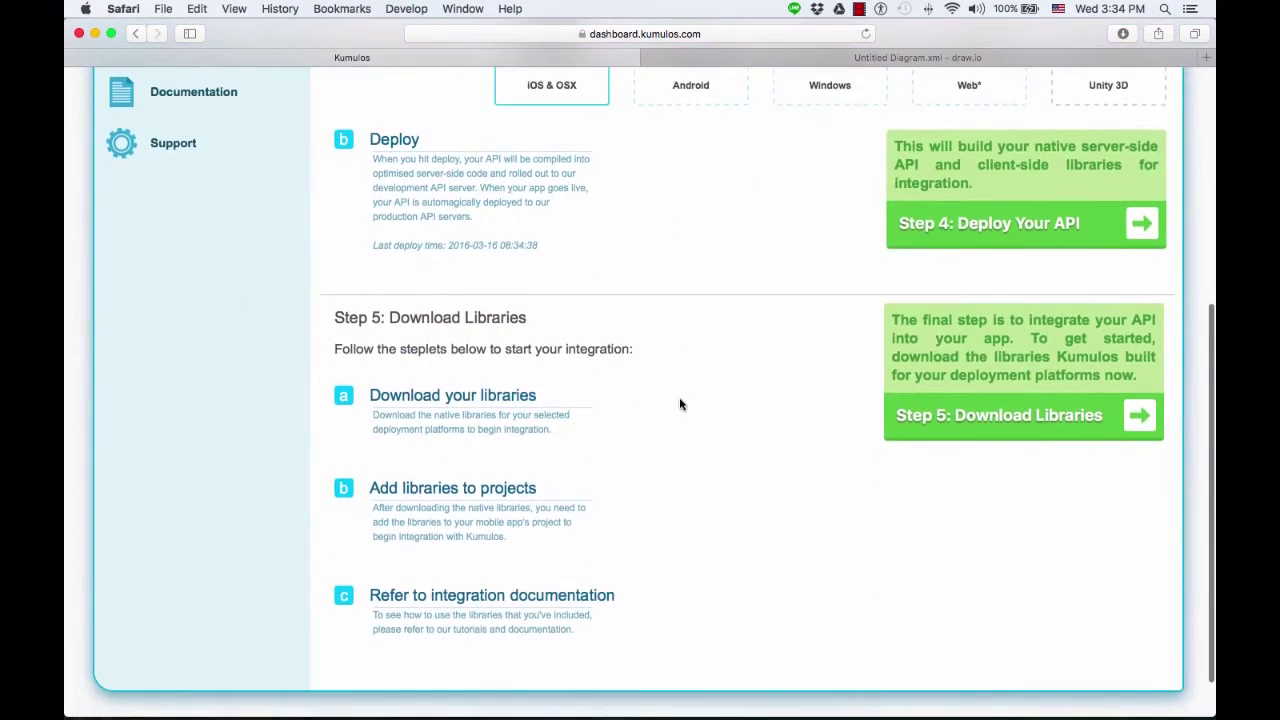
pyautogui.scroll(10, 727, 393)
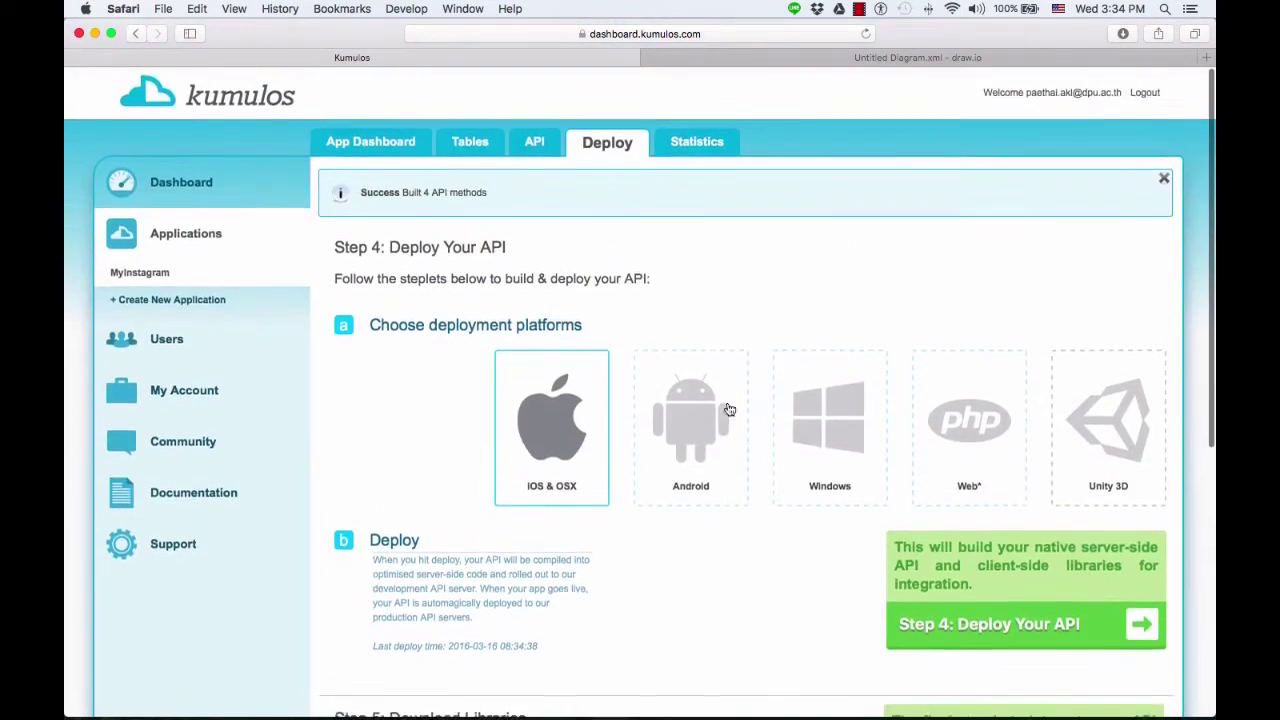
# Step: Download the client libraries built for the deployed API and open the Downloads folder in Finder
pyautogui.scroll(-5, 723, 410)
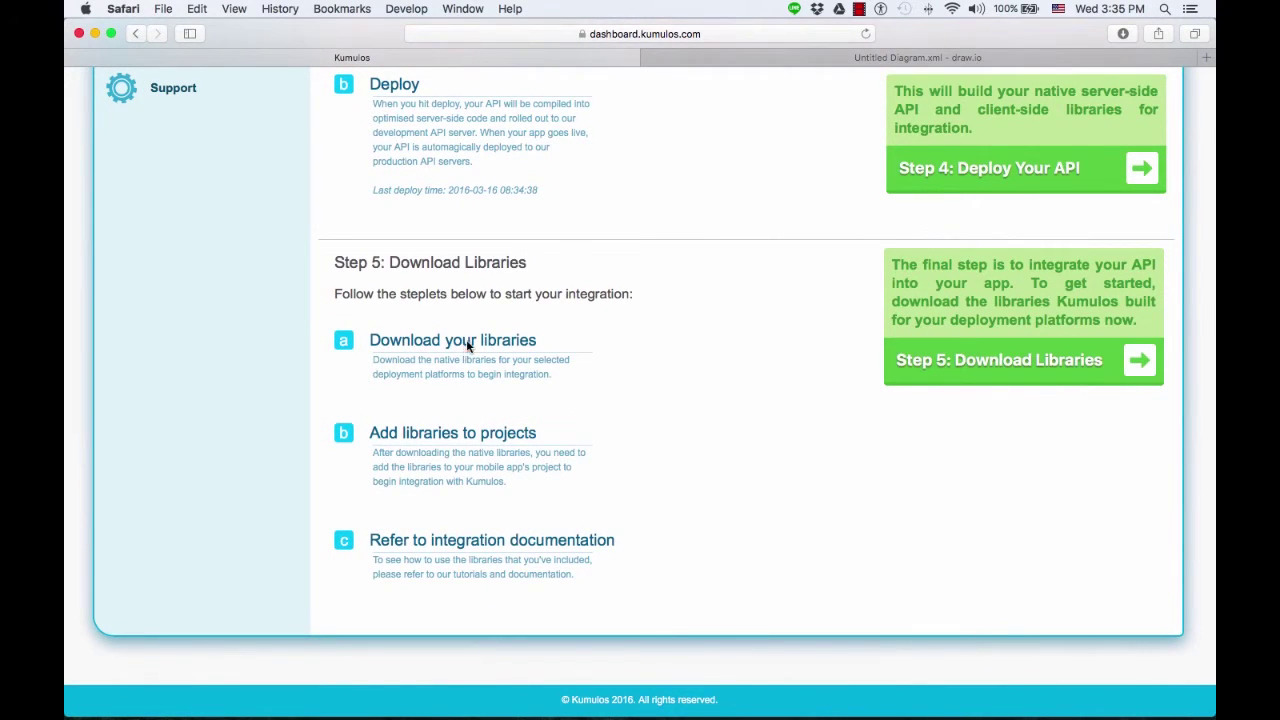
pyautogui.click(977, 365)
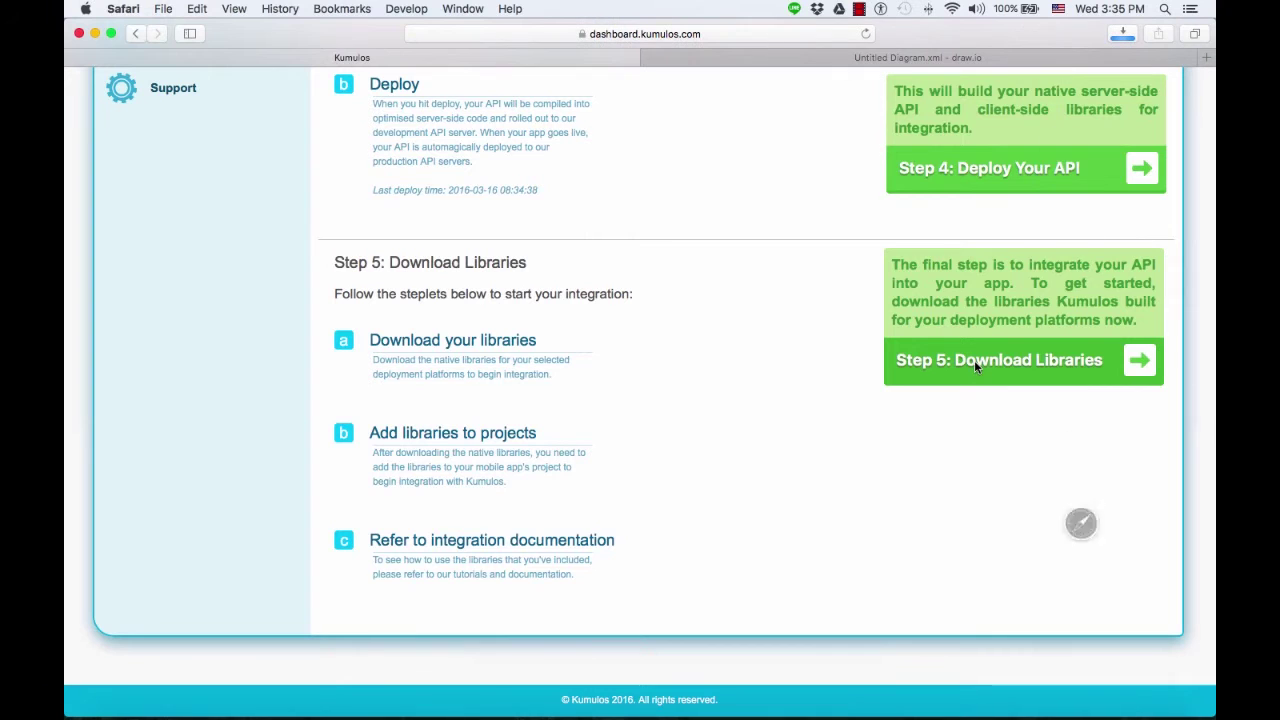
pyautogui.moveTo(994, 703)
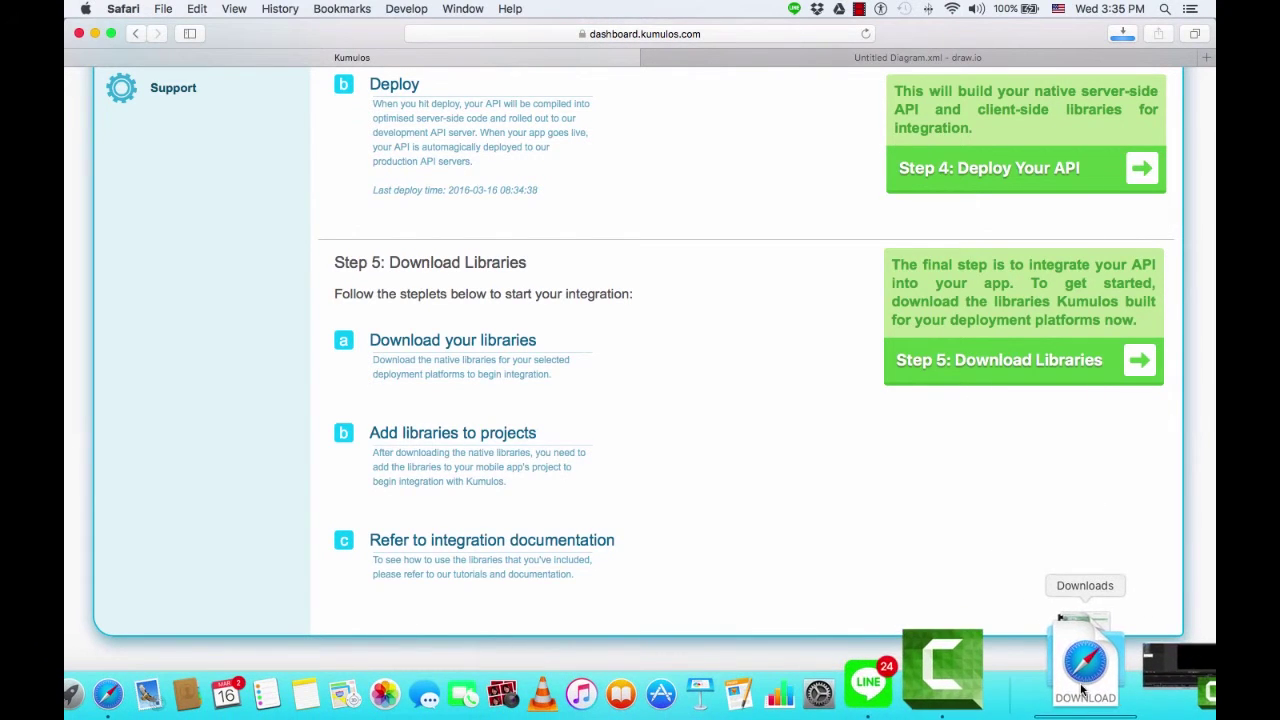
pyautogui.click(1082, 688)
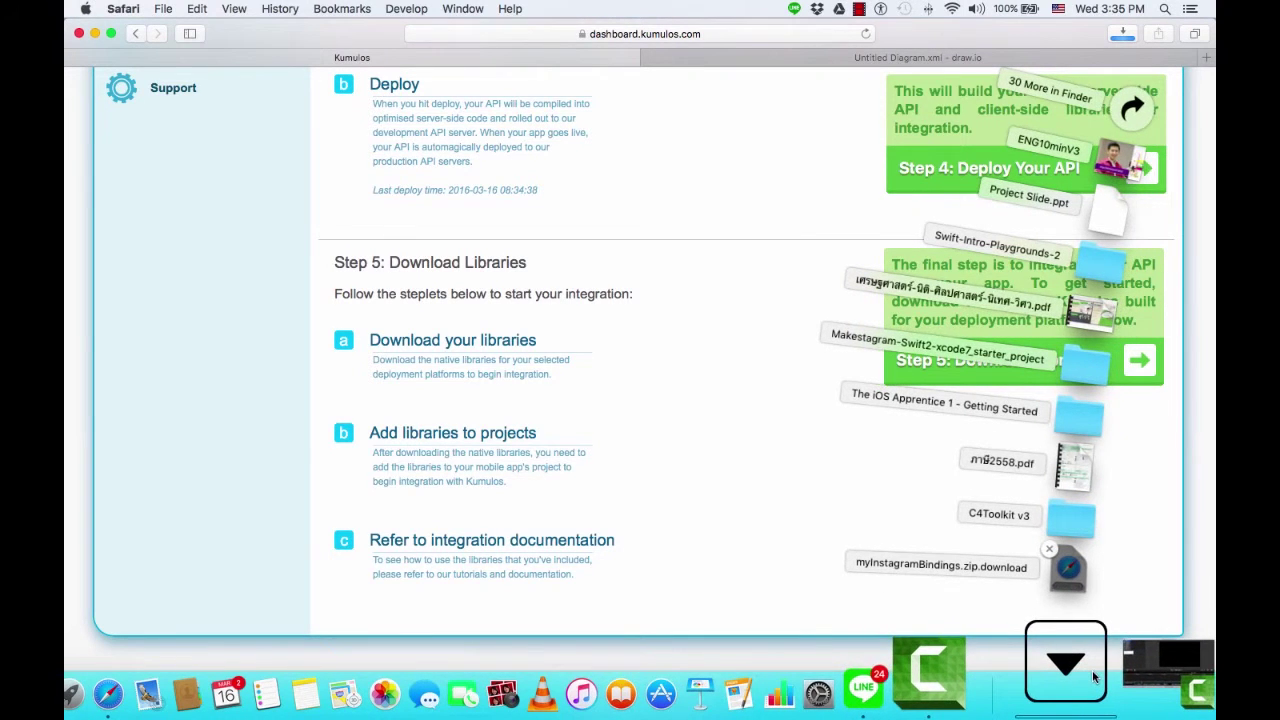
pyautogui.click(1183, 108)
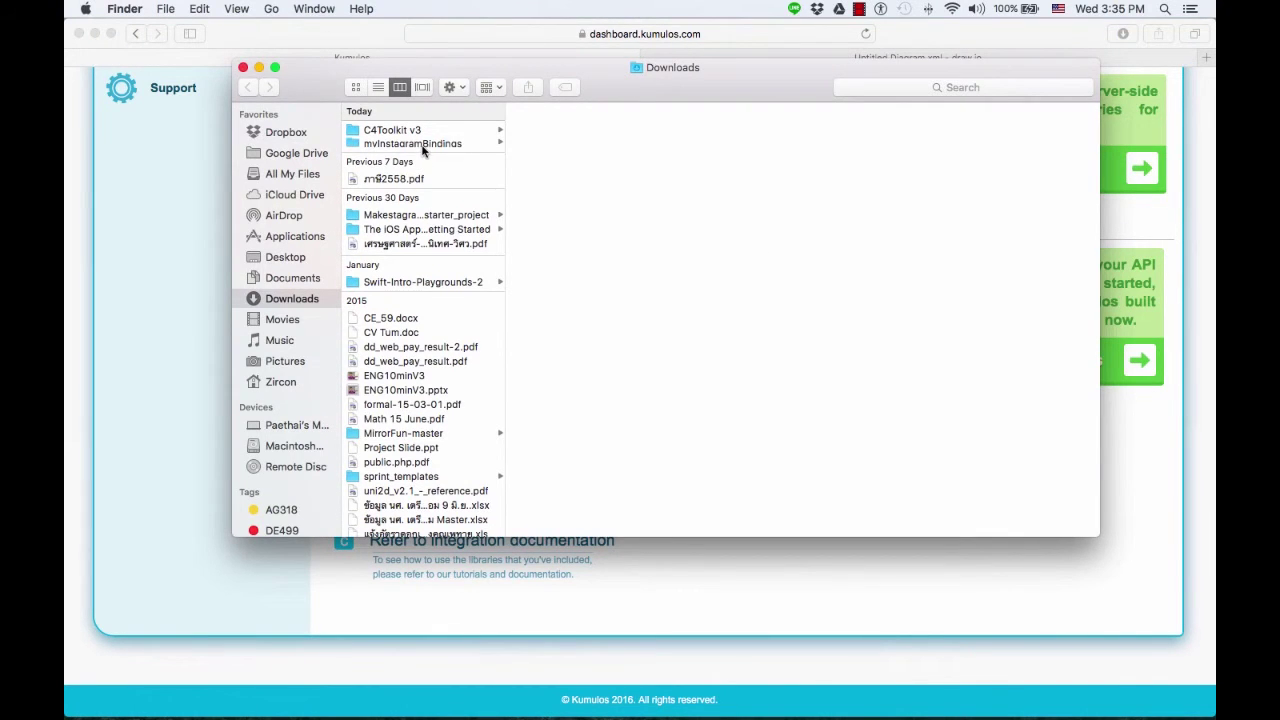
# Step: Open the iOS_5.0_ARC folder inside the downloaded myInstagramBindings folder and reveal the desktop
pyautogui.click(424, 146)
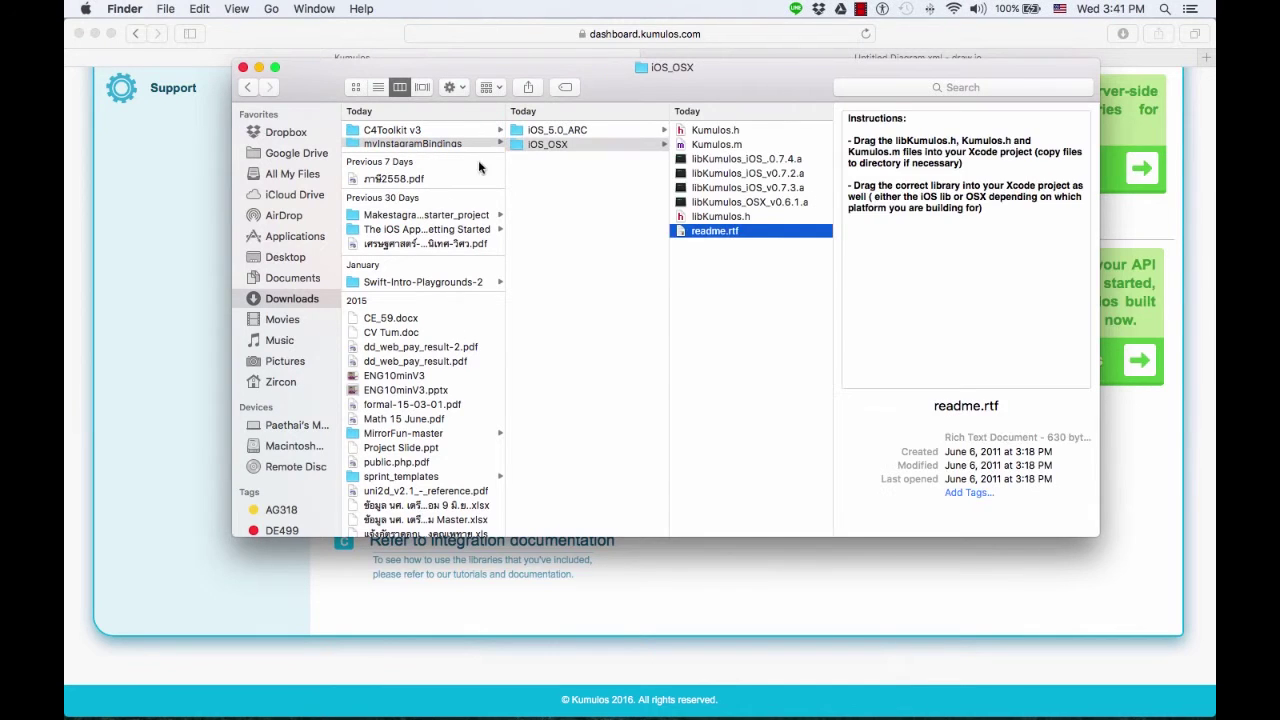
pyautogui.click(535, 132)
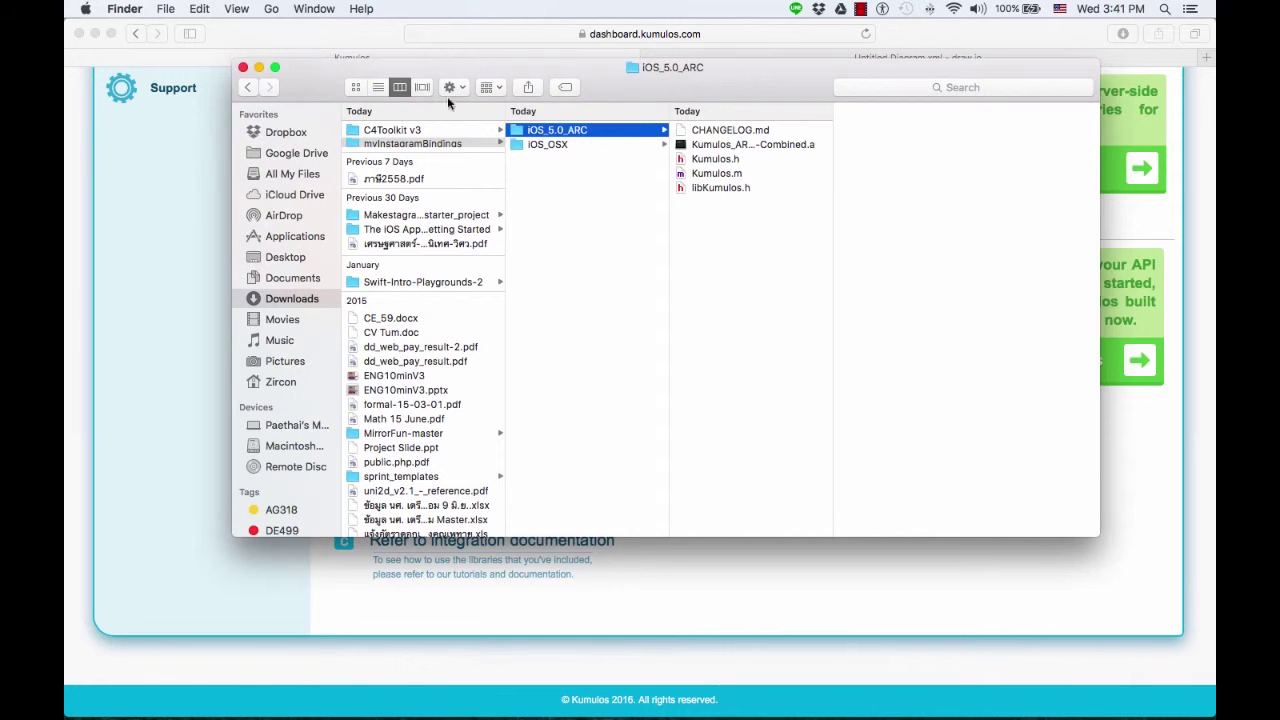
pyautogui.press('F11')
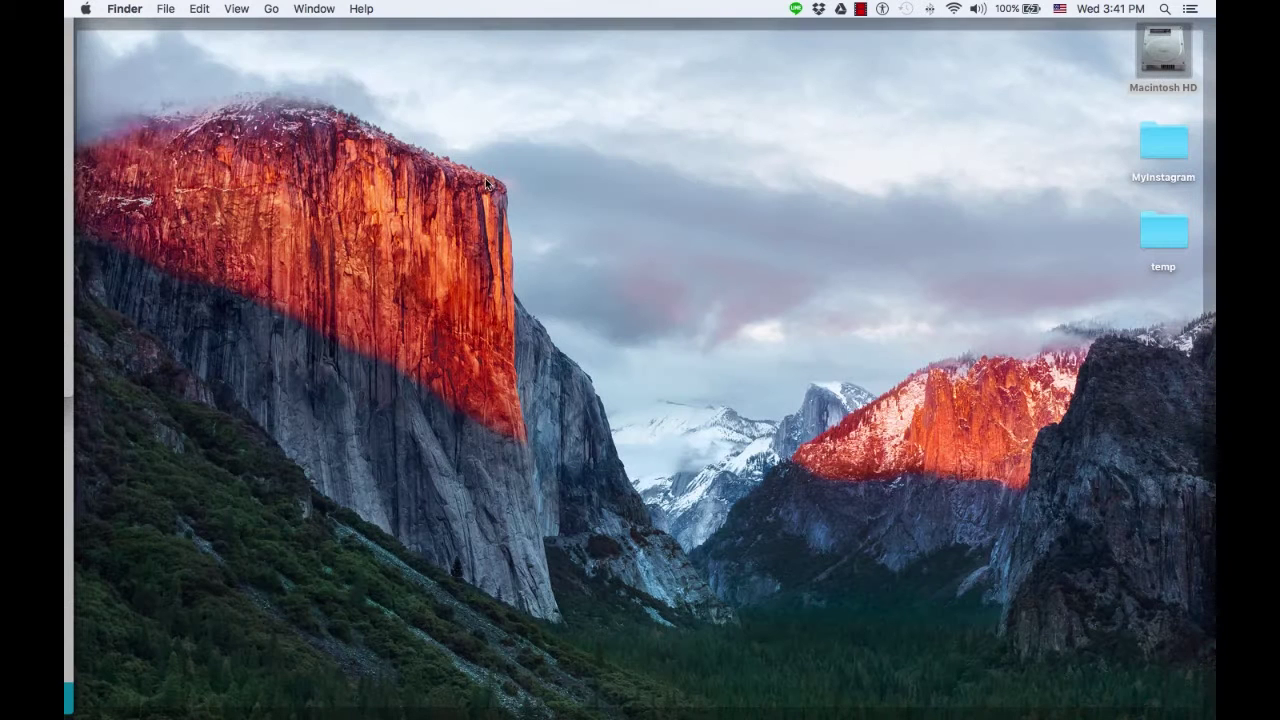
# Step: Open MyInstagram.xcworkspace from the desktop's MyInstagram folder in Xcode, and expand the Pods and MyInstagram projects down to the app's source files
pyautogui.doubleClick(1160, 145)
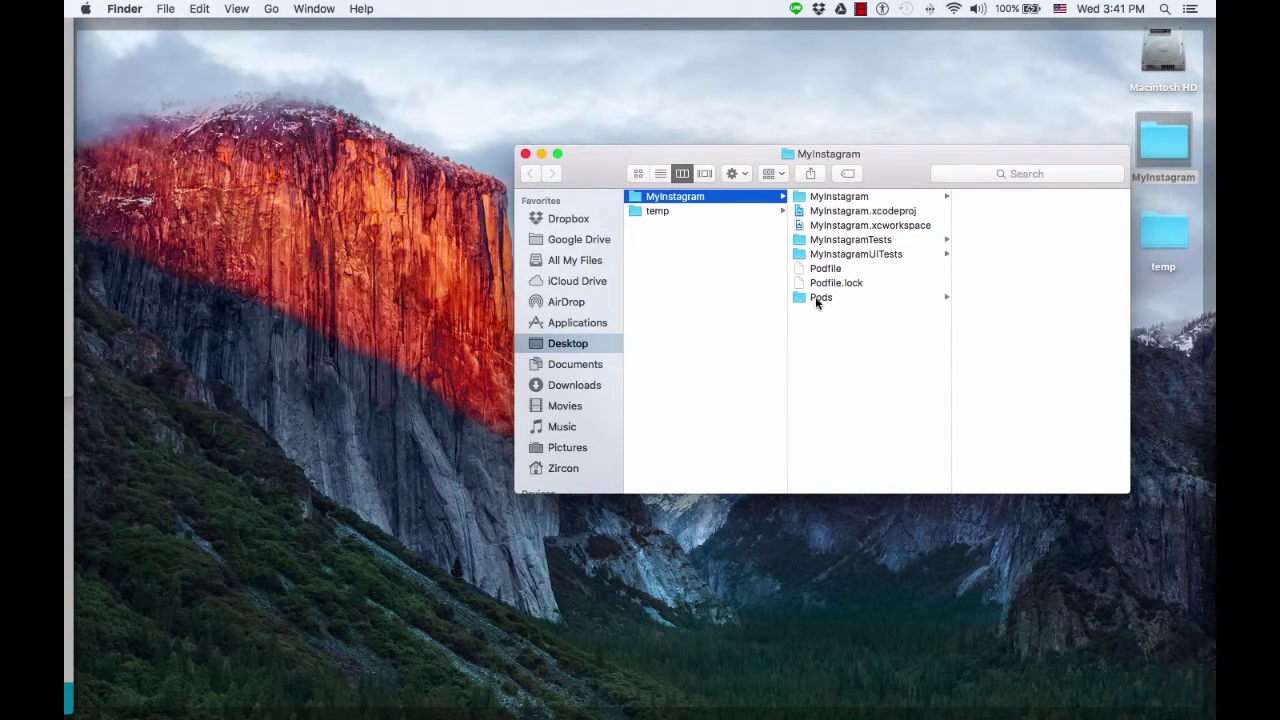
pyautogui.click(850, 228)
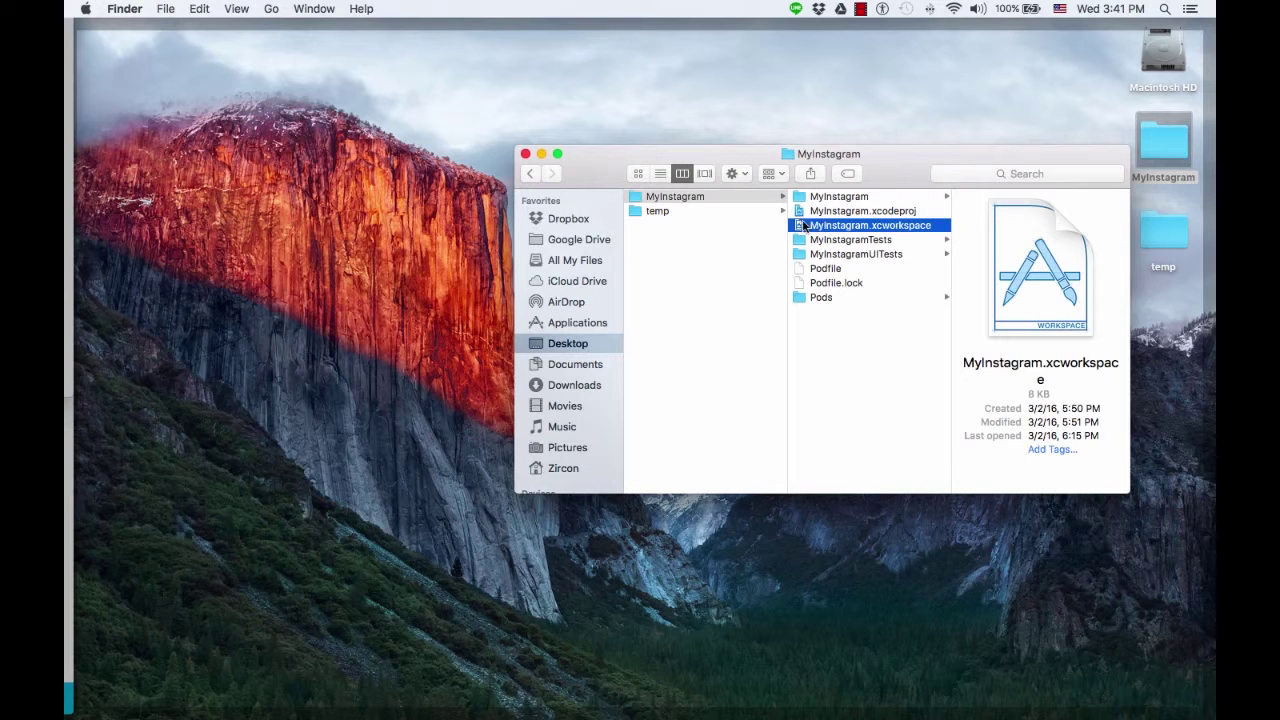
pyautogui.doubleClick(829, 229)
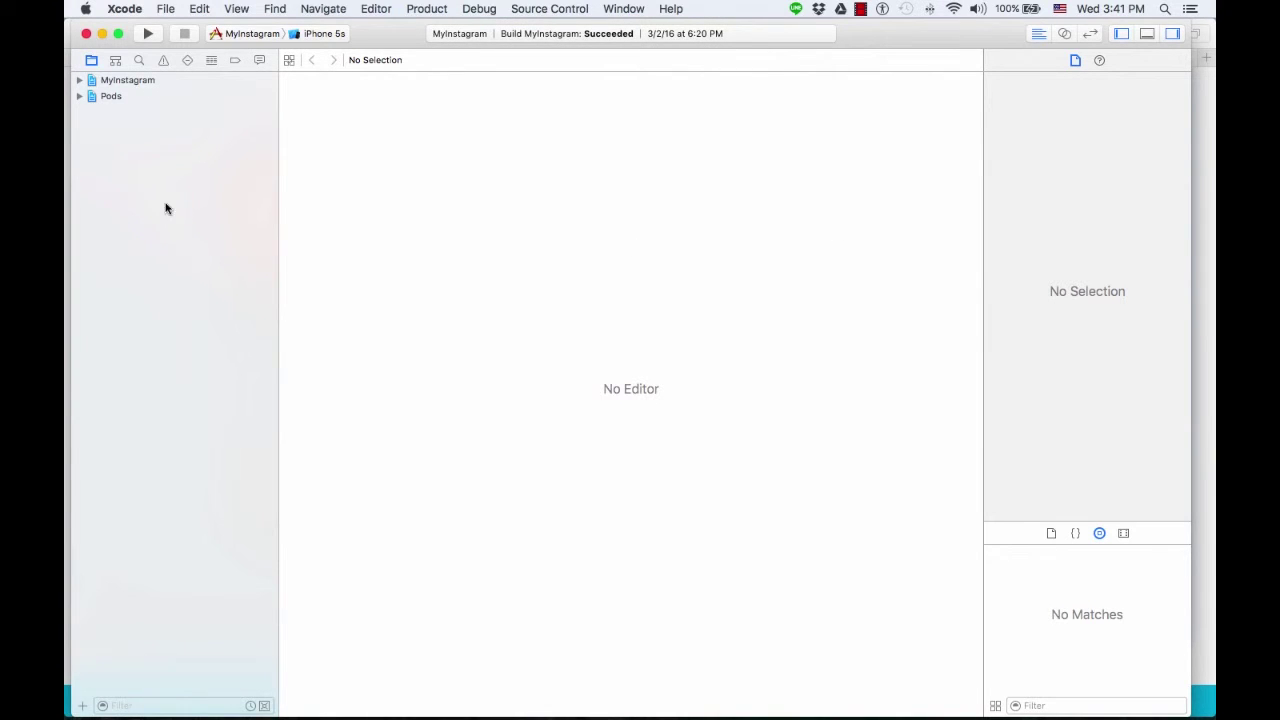
pyautogui.click(79, 96)
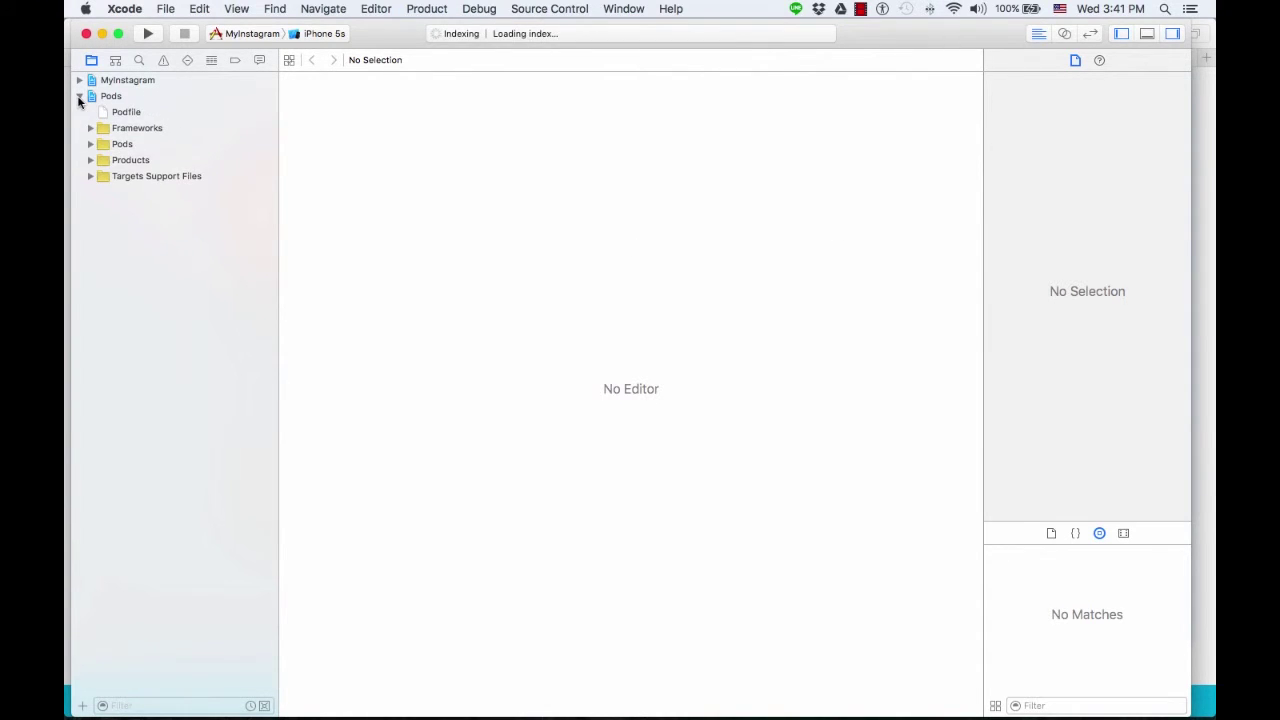
pyautogui.click(79, 79)
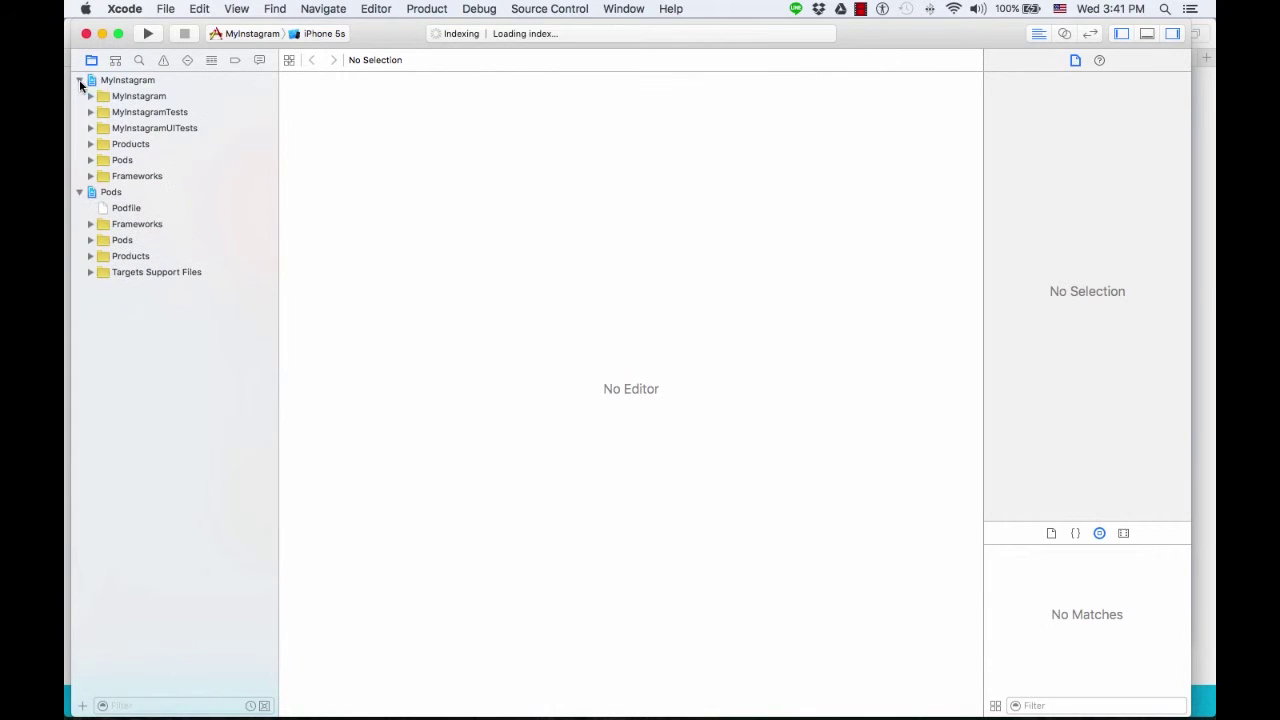
pyautogui.click(91, 96)
pyautogui.click(91, 96)
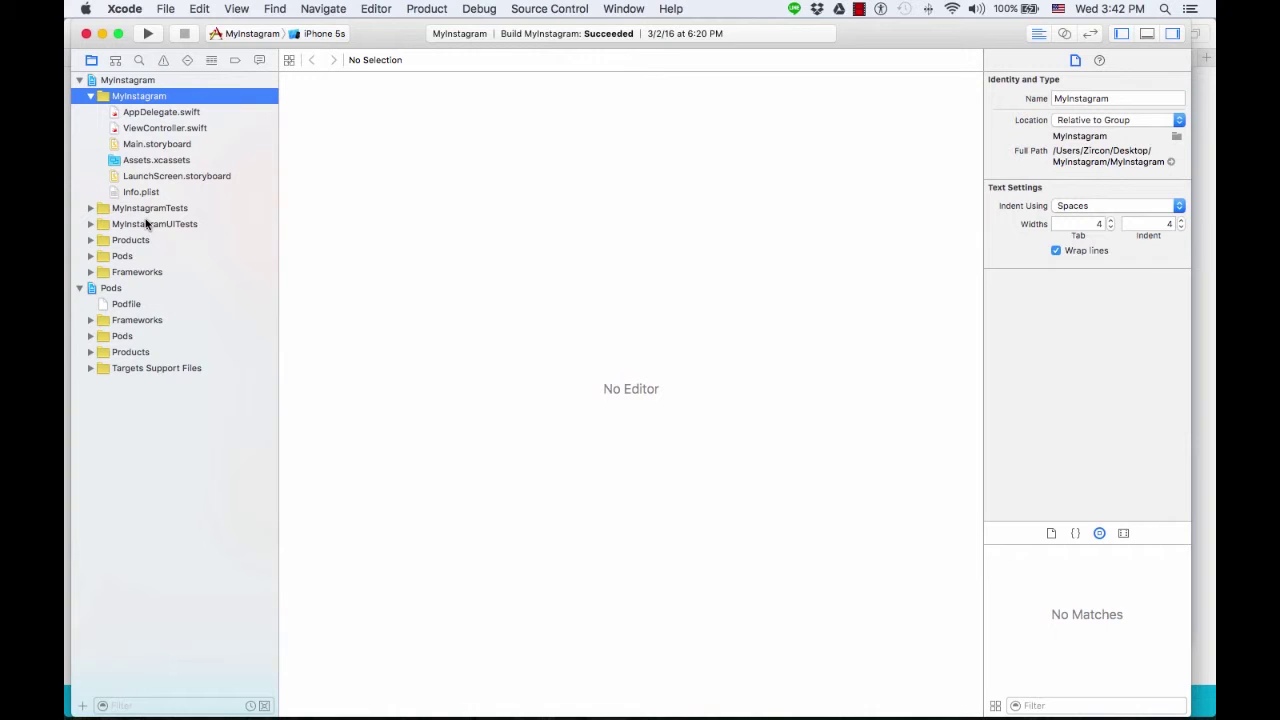
# Step: Create a new group named KumulosAPI in the MyInstagram project
pyautogui.click(123, 82)
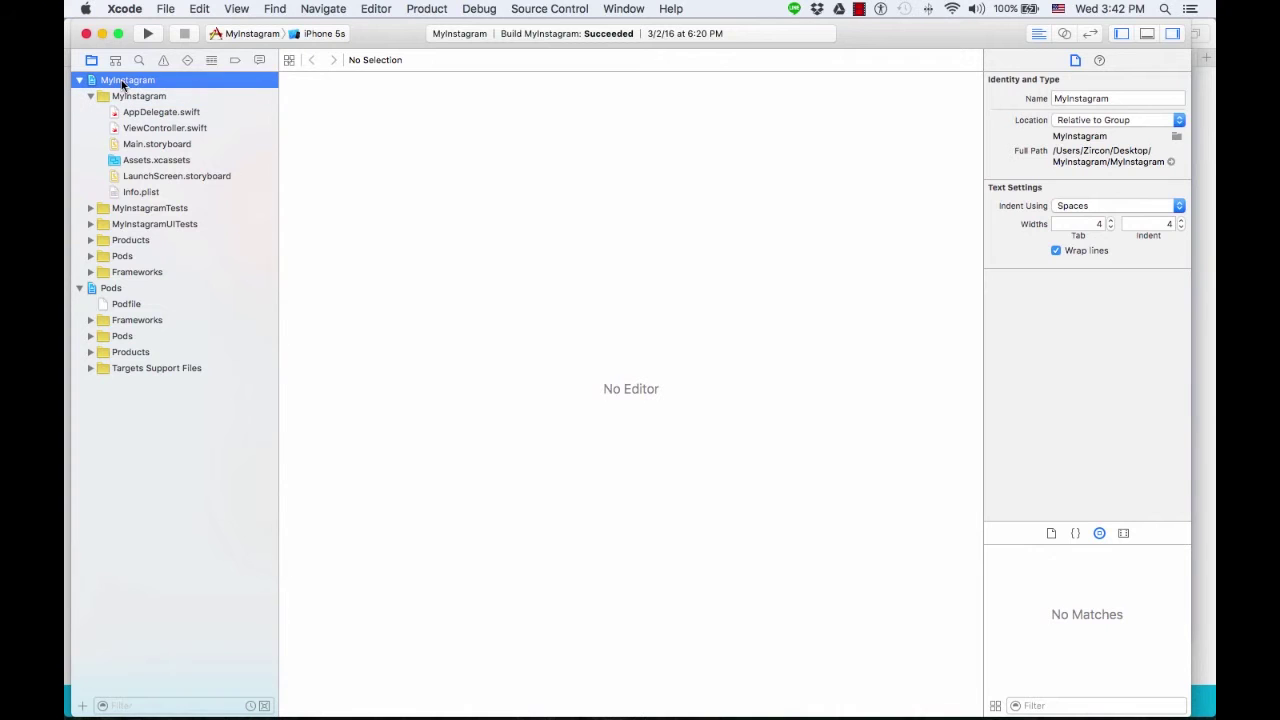
pyautogui.rightClick(123, 83)
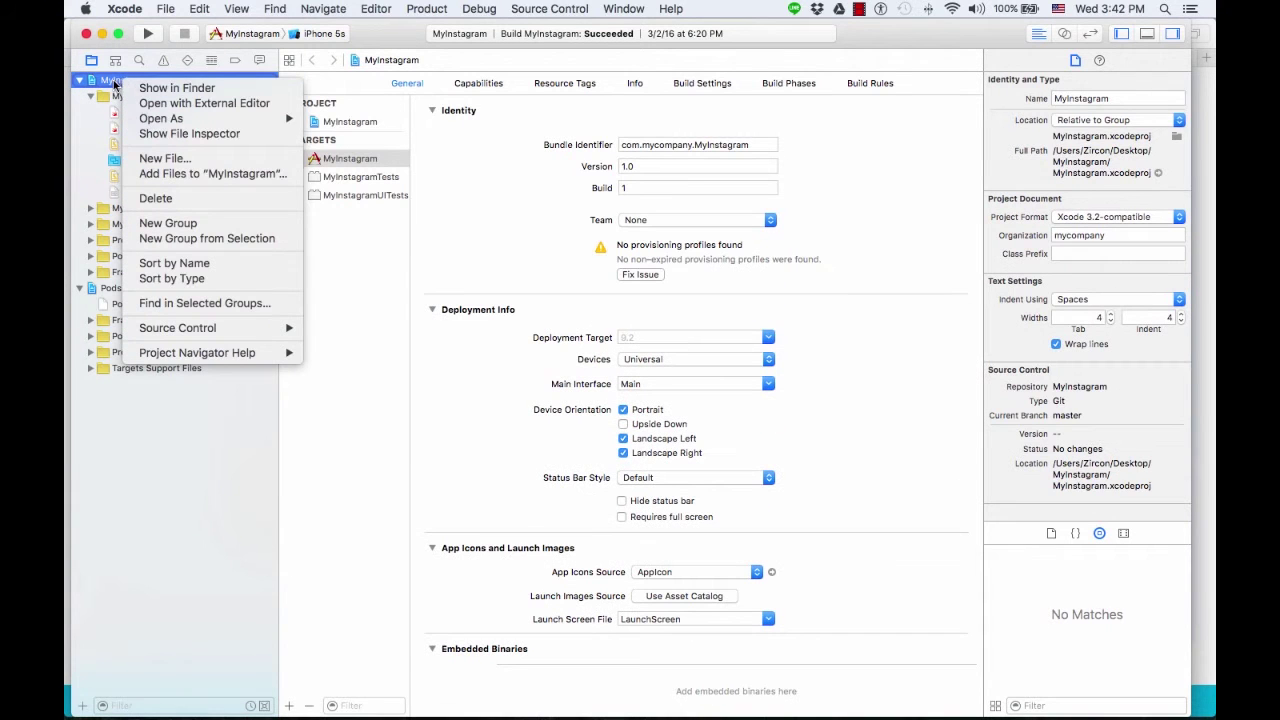
pyautogui.click(182, 224)
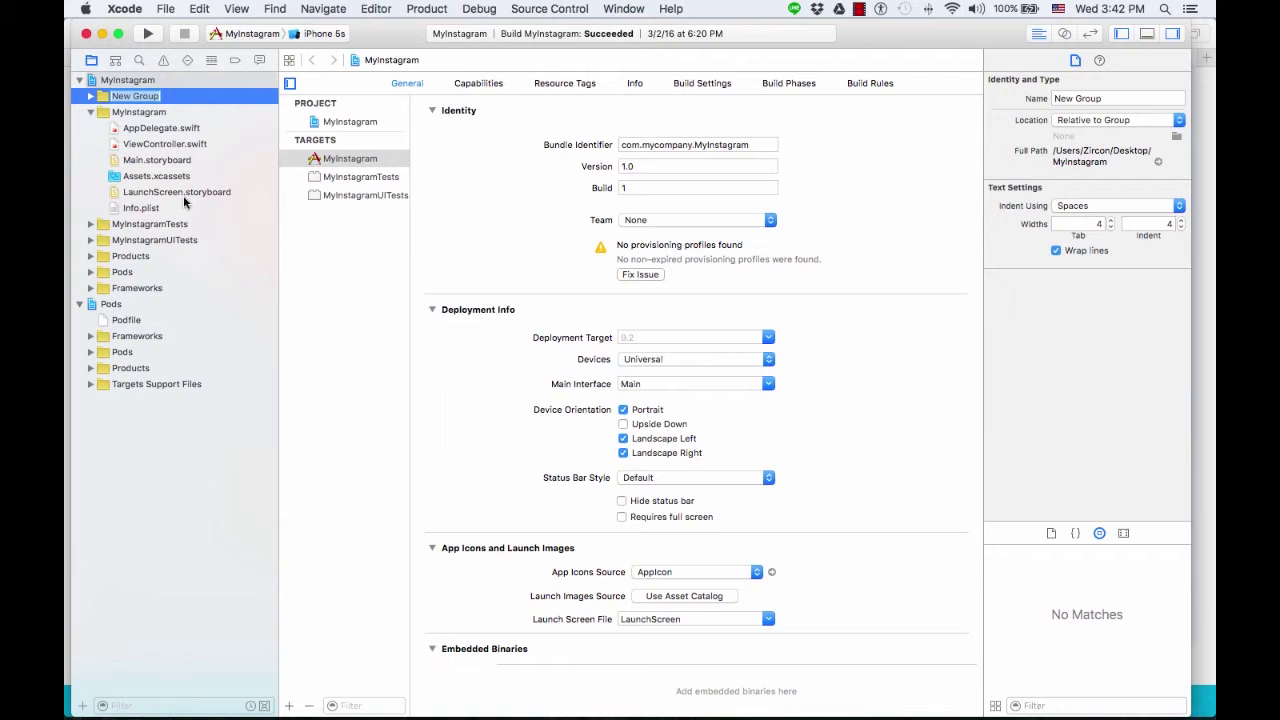
pyautogui.write('Ku')
pyautogui.write('mulosAPI')
pyautogui.press('Return')
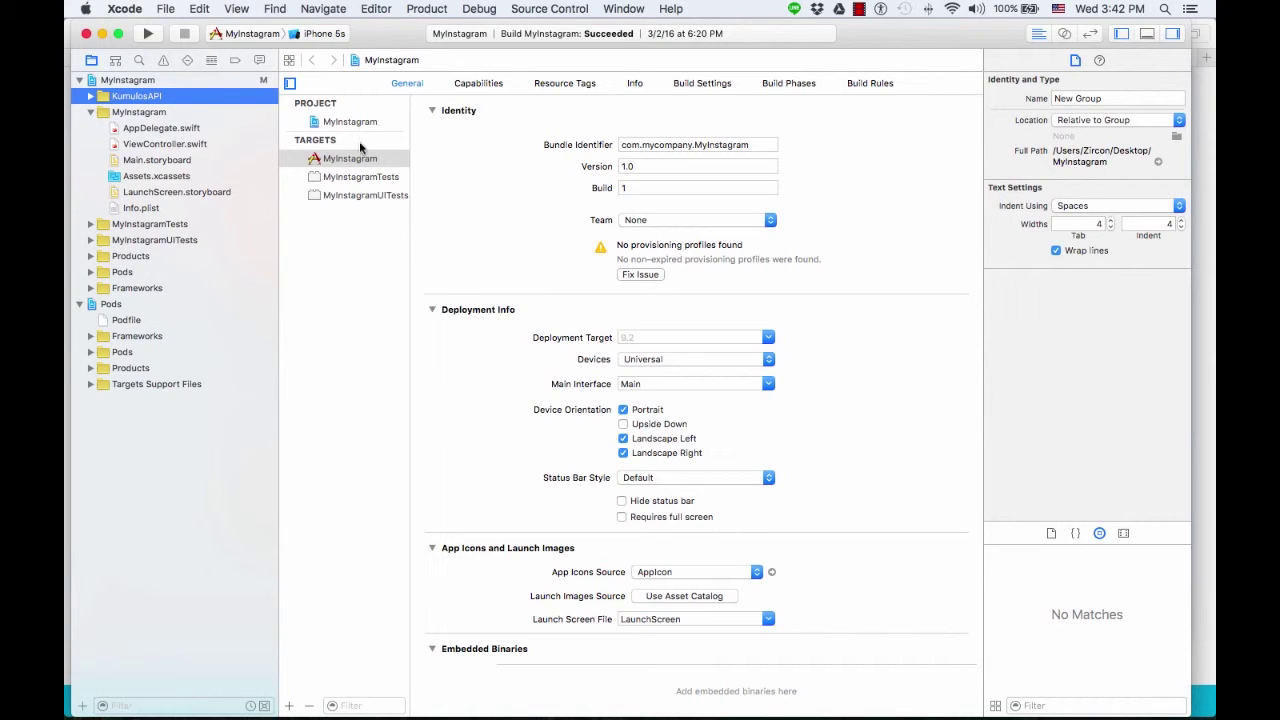
# Step: Switch to the Finder window showing the iOS_5.0_ARC folder and place it so Xcode's project navigator stays uncovered
pyautogui.hotkey('ctrl', 'Up')
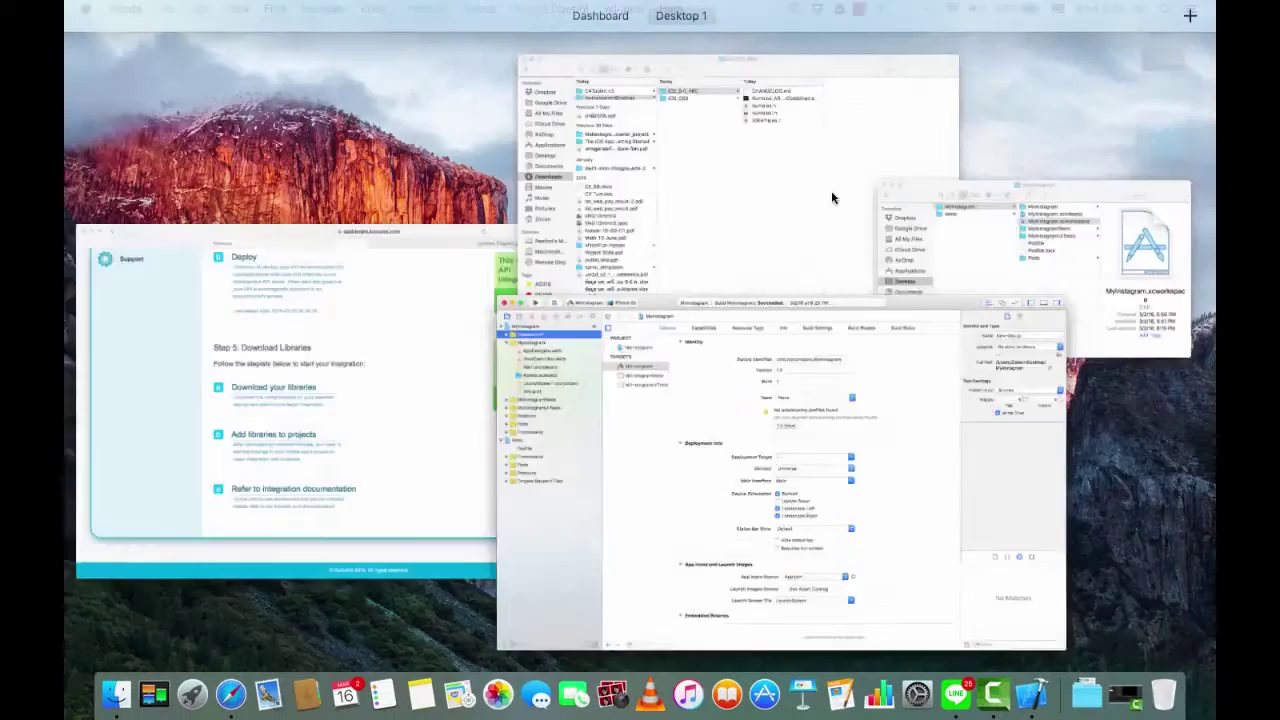
pyautogui.click(1043, 286)
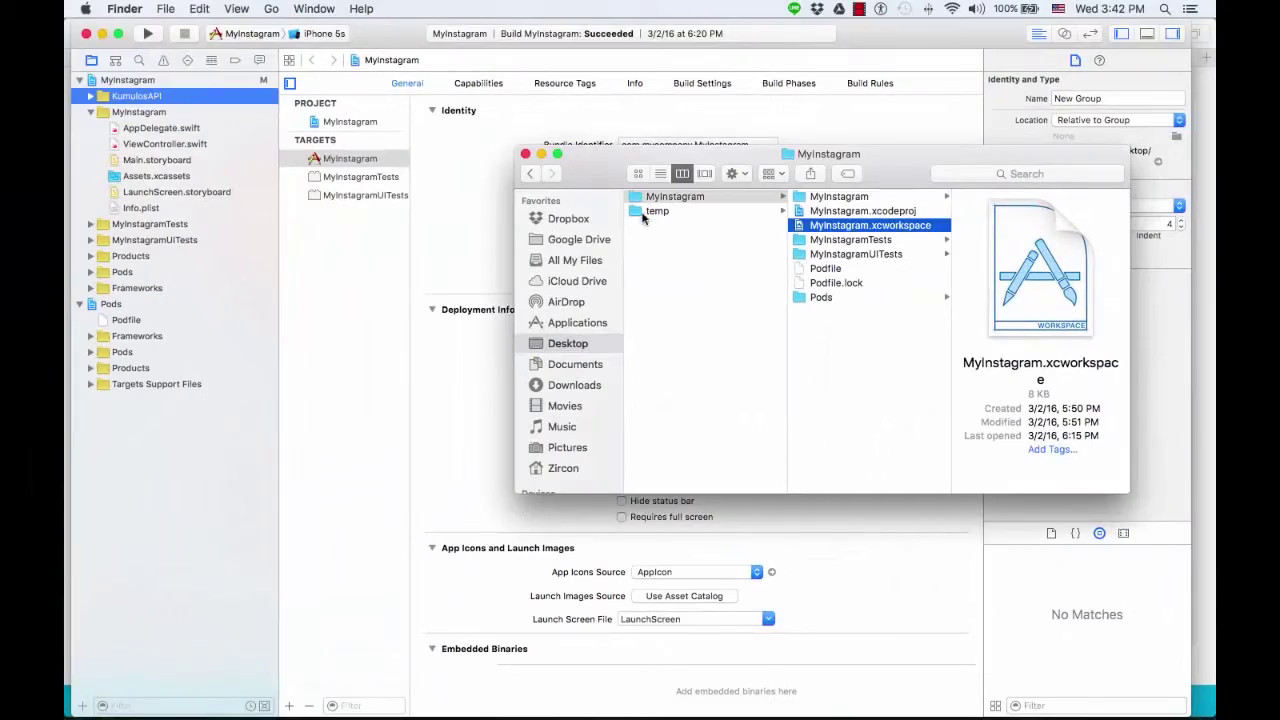
pyautogui.hotkey('ctrl', 'Up')
pyautogui.click(687, 188)
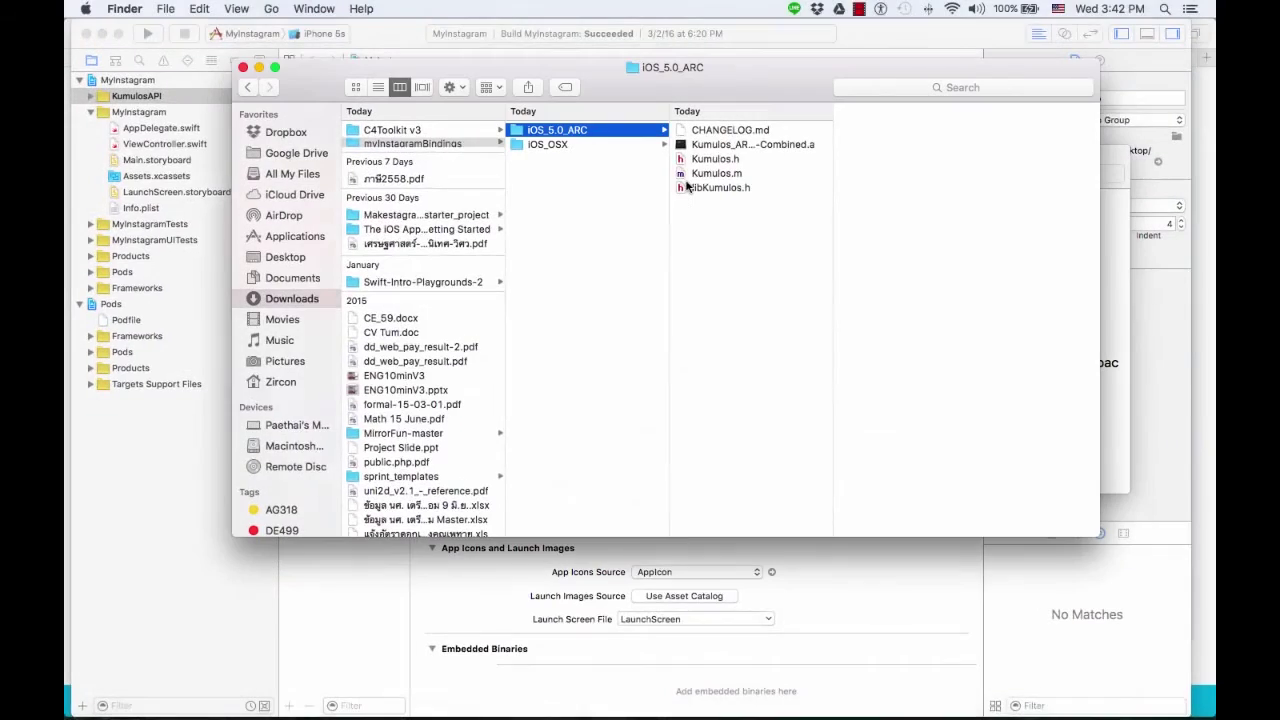
pyautogui.moveTo(511, 74); pyautogui.dragTo(728, 323)
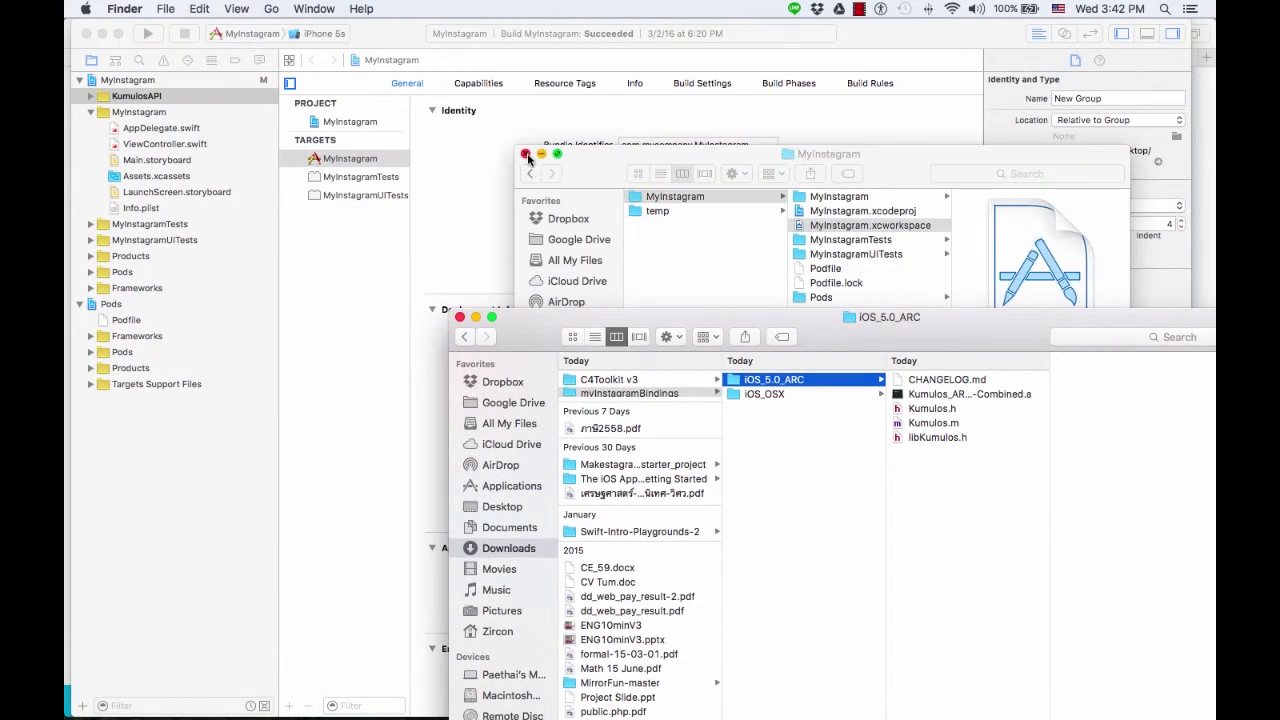
pyautogui.moveTo(808, 320); pyautogui.dragTo(741, 145)
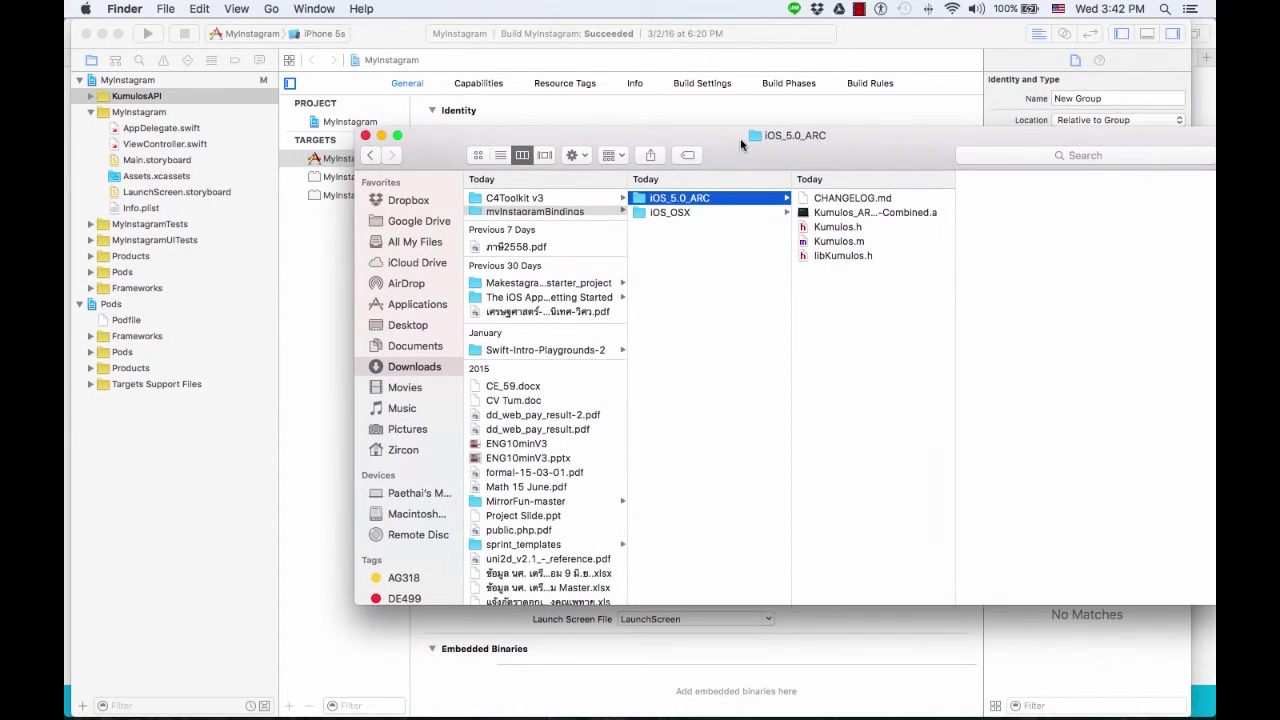
# Step: Add the iOS_5.0_ARC folder's .a, .h and .m files to the KumulosAPI group as copies for the MyInstagram target, creating an Objective-C bridging header
pyautogui.click(543, 213)
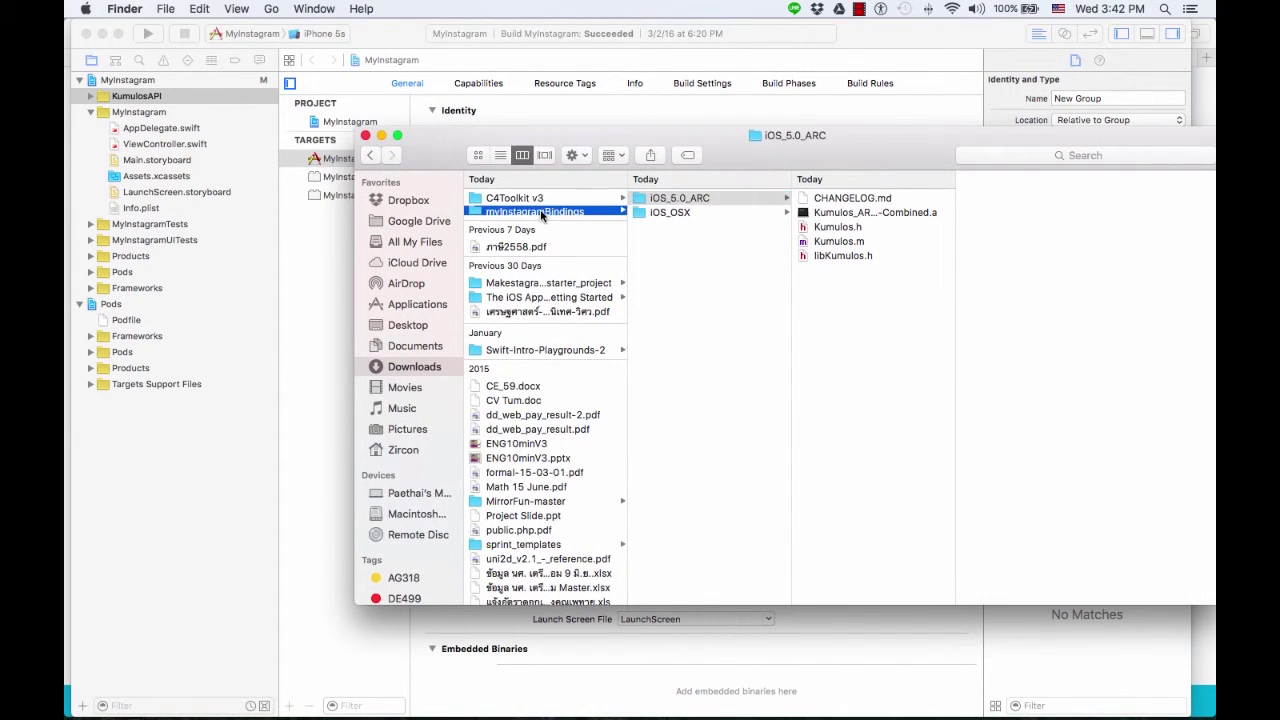
pyautogui.click(687, 201)
pyautogui.moveTo(900, 322); pyautogui.dragTo(145, 100)
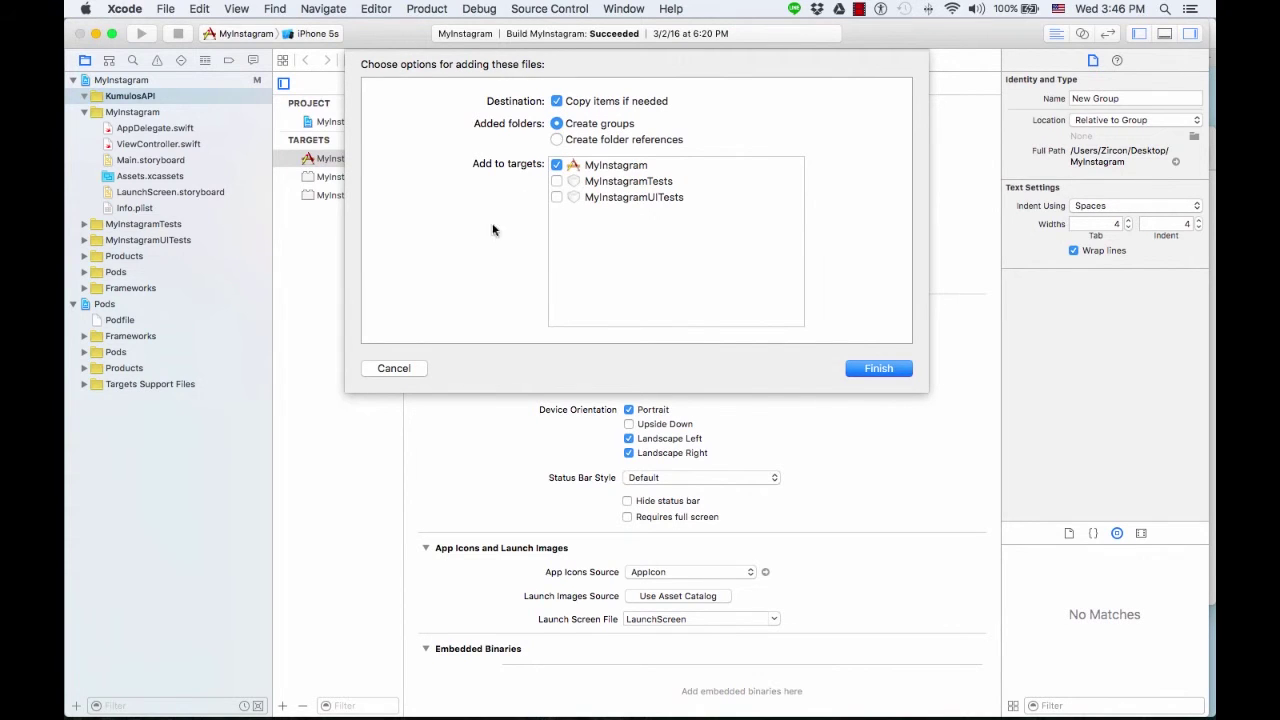
pyautogui.click(877, 369)
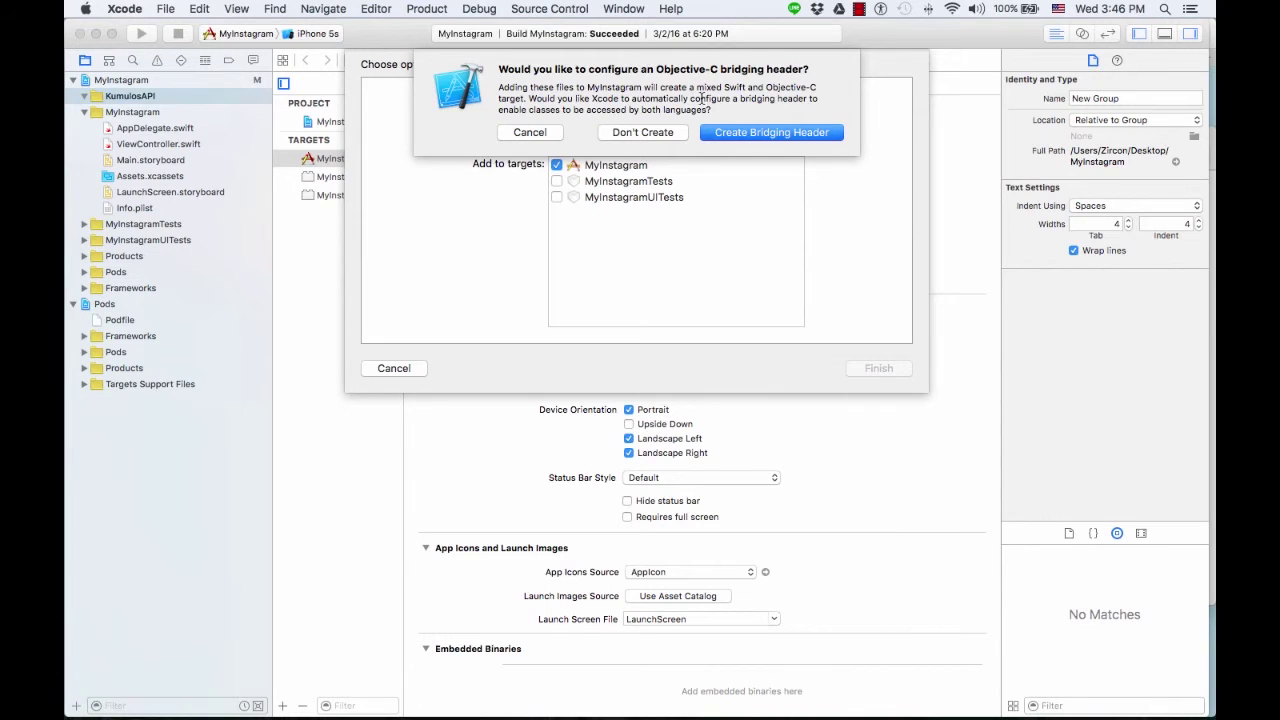
pyautogui.click(770, 135)
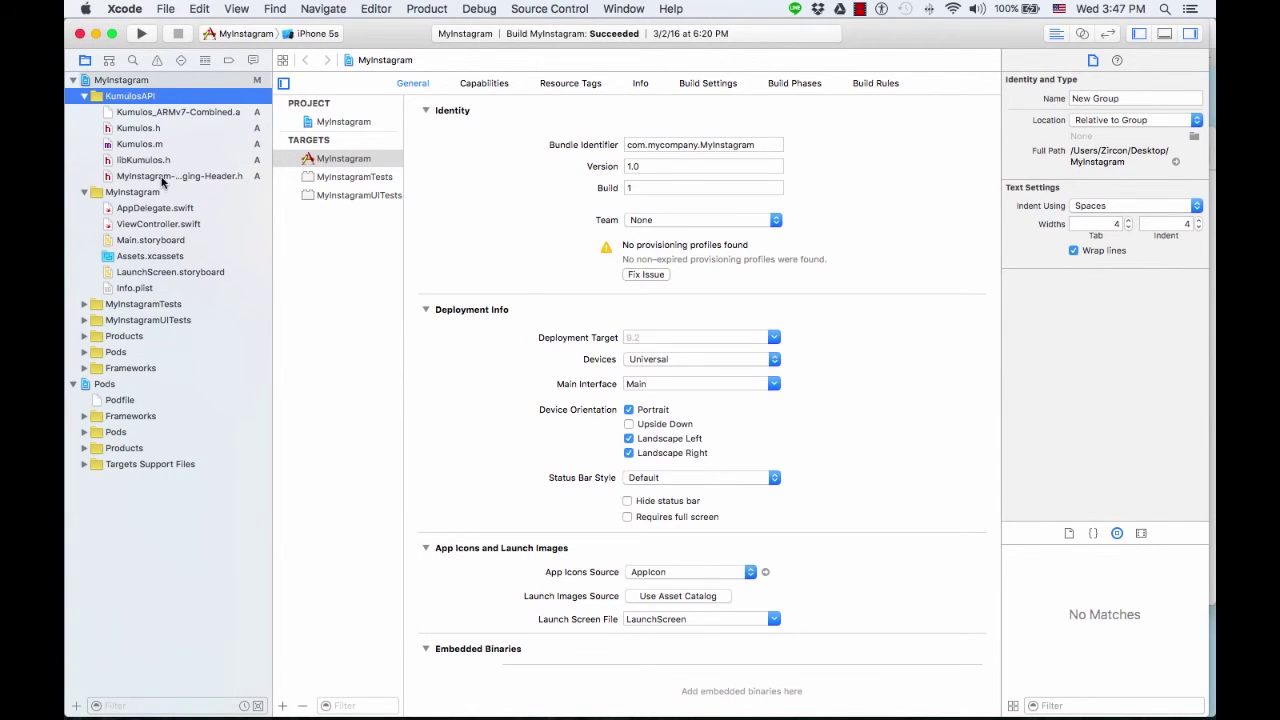
# Step: Add the line #import "Kumulos.h" below the comments in the MyInstagram-Bridging-Header.h file
pyautogui.click(165, 178)
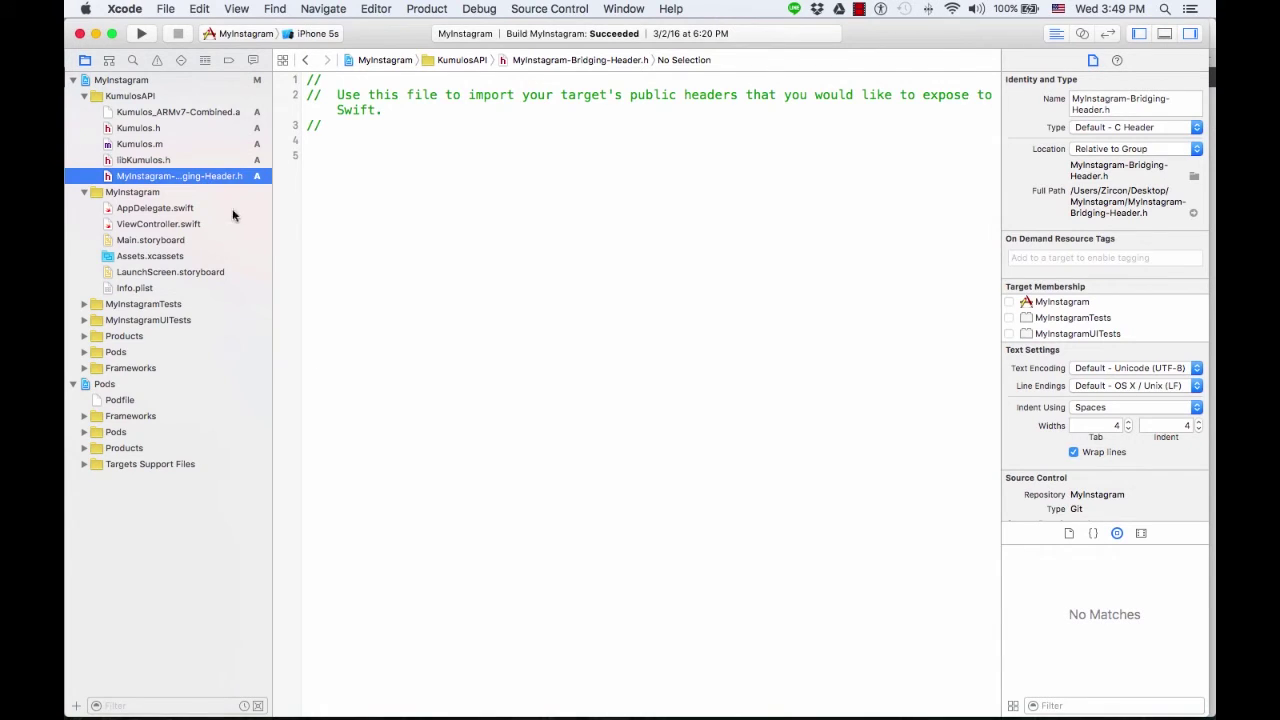
pyautogui.click(382, 180)
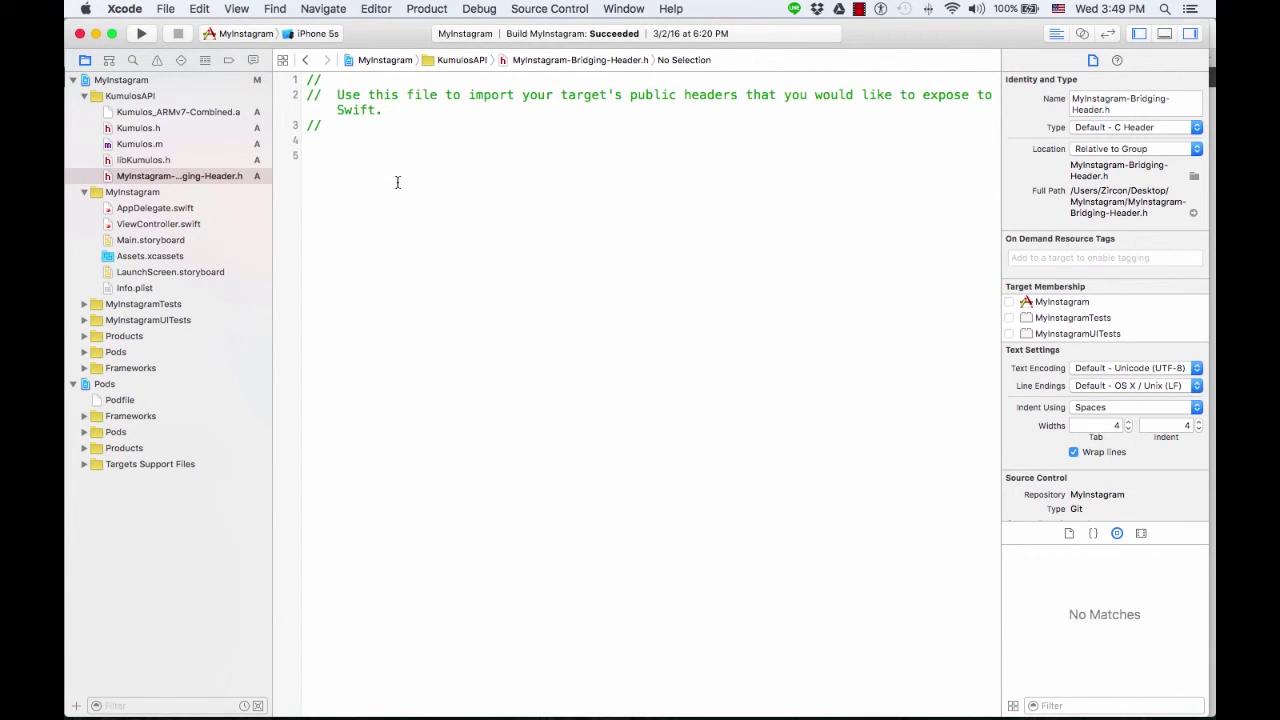
pyautogui.click(158, 181)
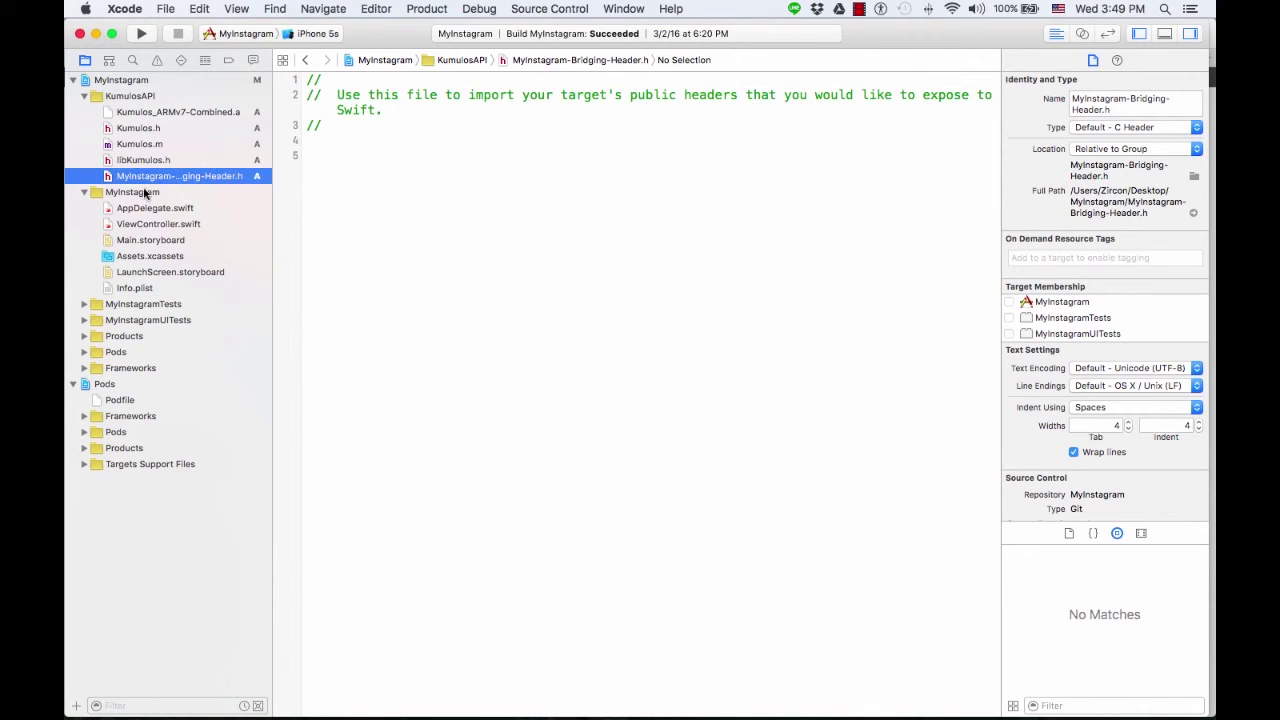
pyautogui.click(334, 183)
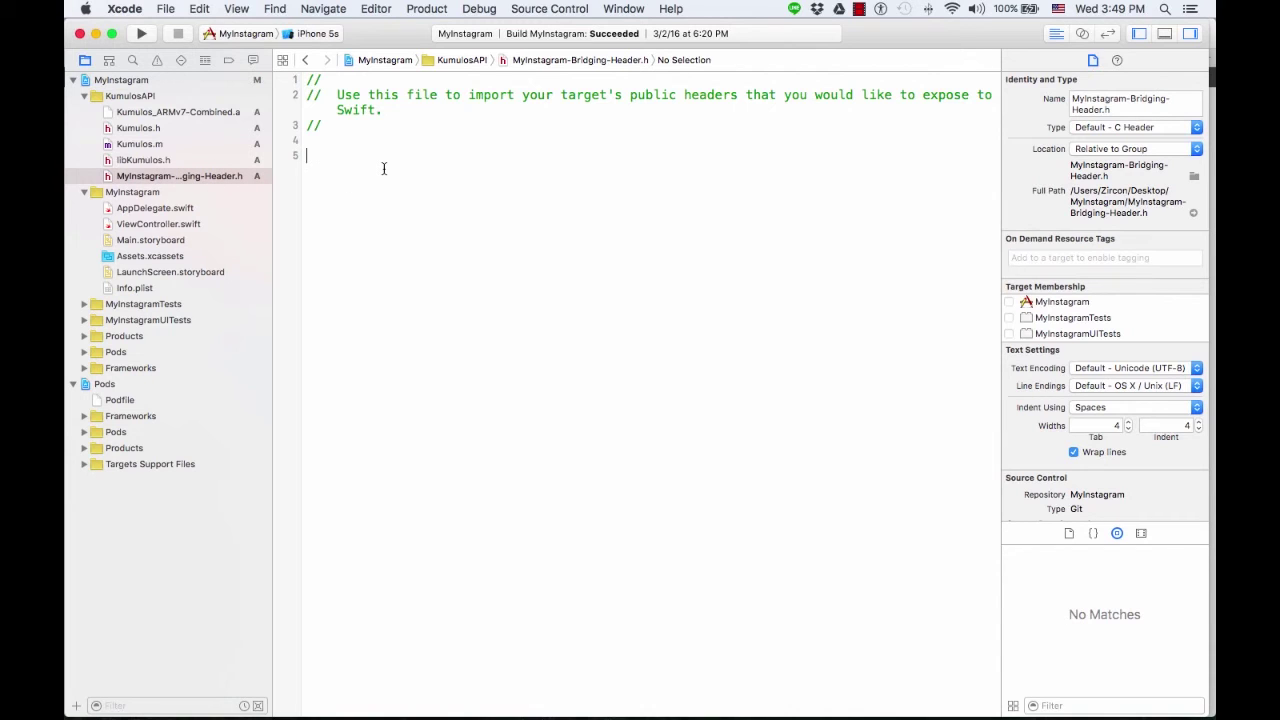
pyautogui.write('#im')
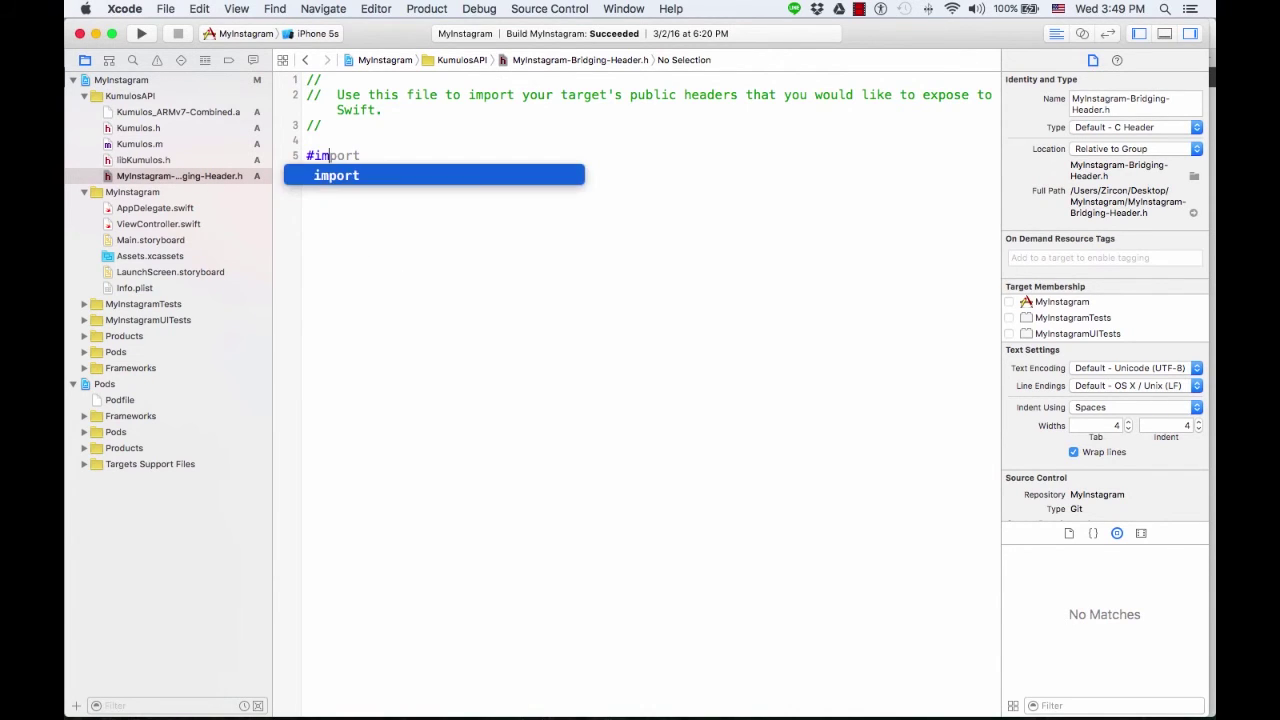
pyautogui.write('port Ku')
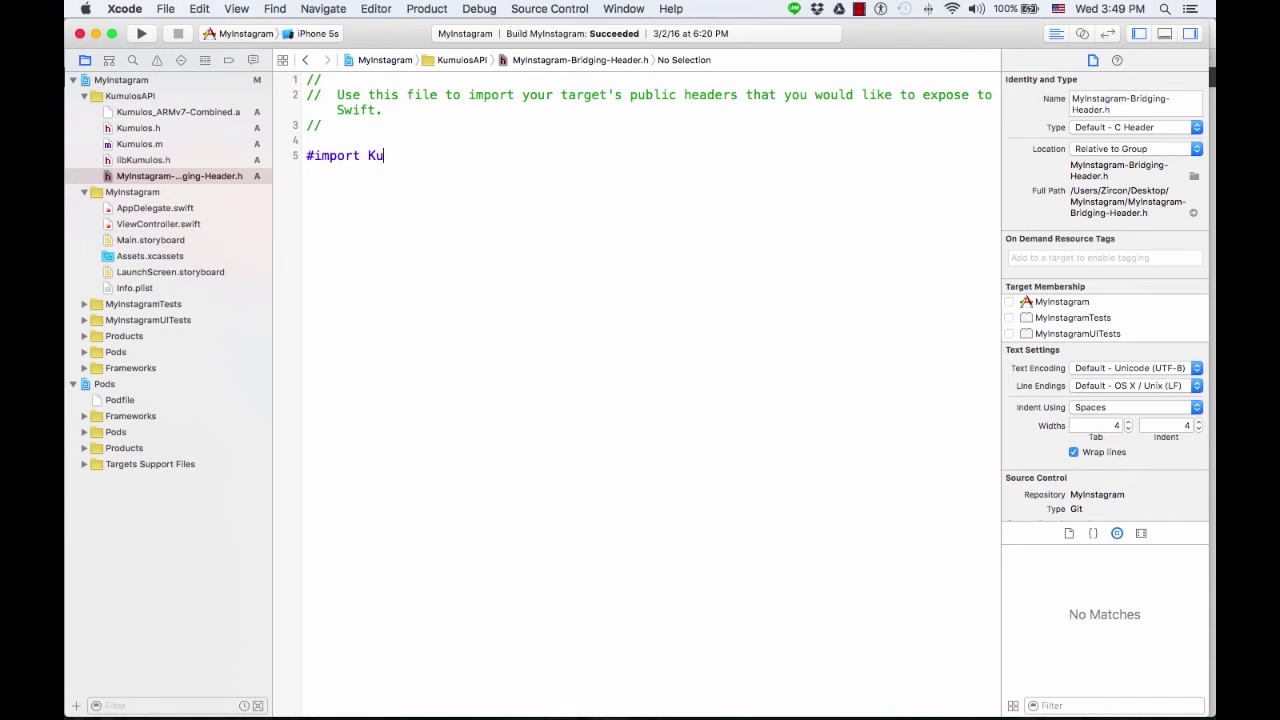
pyautogui.press('BackSpace')
pyautogui.press('BackSpace')
pyautogui.write('"Ku')
pyautogui.press('BackSpace')
pyautogui.press('BackSpace')
pyautogui.write('Z')
pyautogui.press('BackSpace')
pyautogui.write('Kum')
pyautogui.write('ulos.')
pyautogui.write('h')
pyautogui.write('W')
pyautogui.press('BackSpace')
pyautogui.write('"')
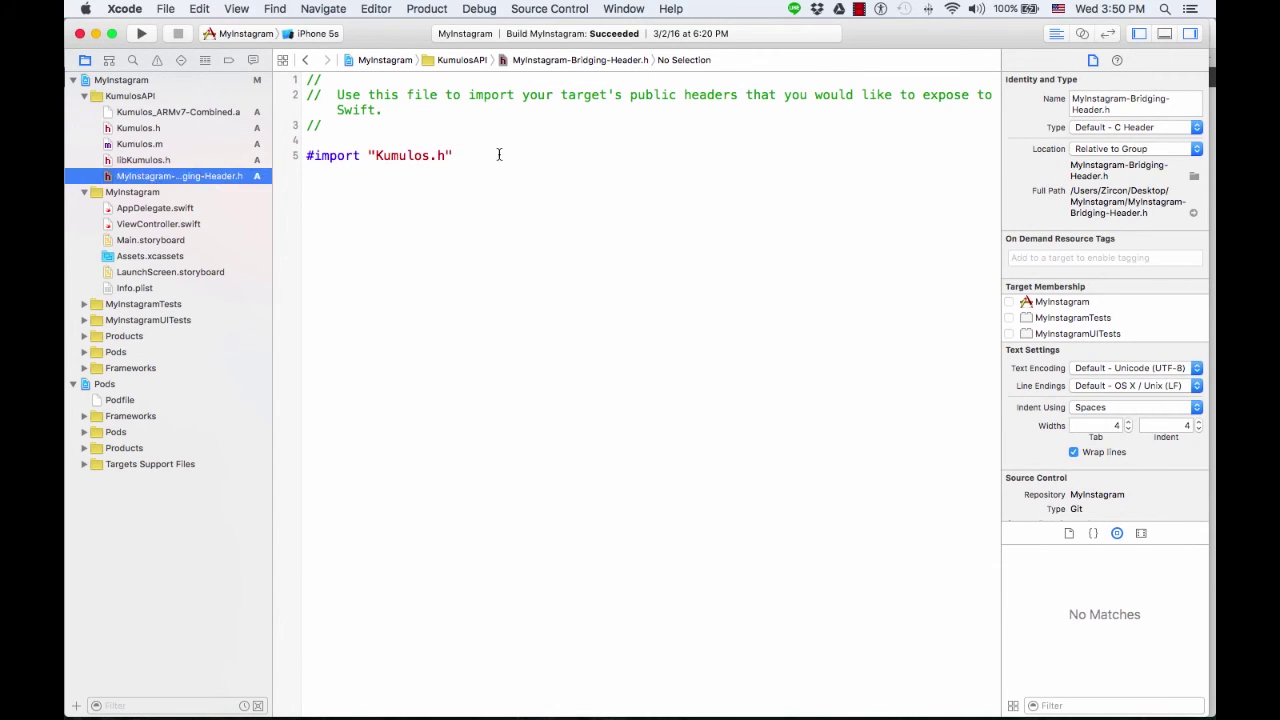